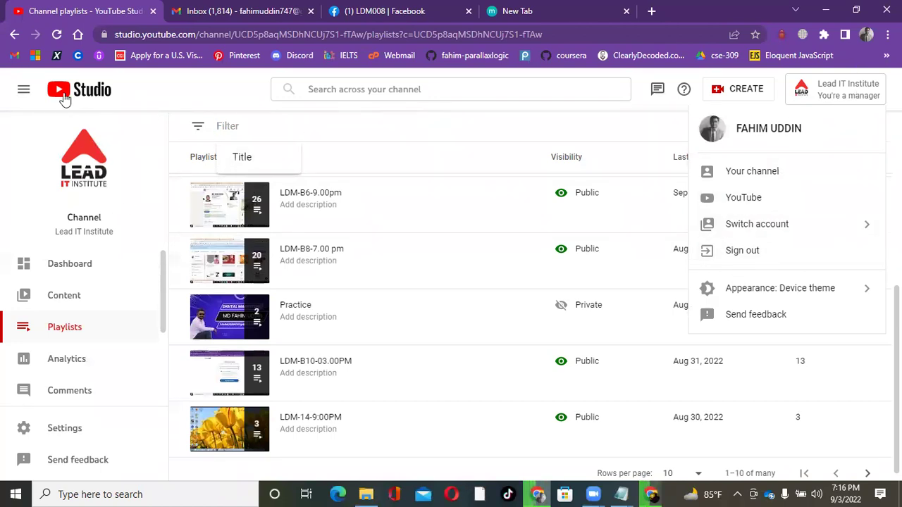
# Step: Close the channel playlists tab and open the bookmarked YouTube site in the empty tab
pyautogui.click(153, 10)
pyautogui.click(398, 10)
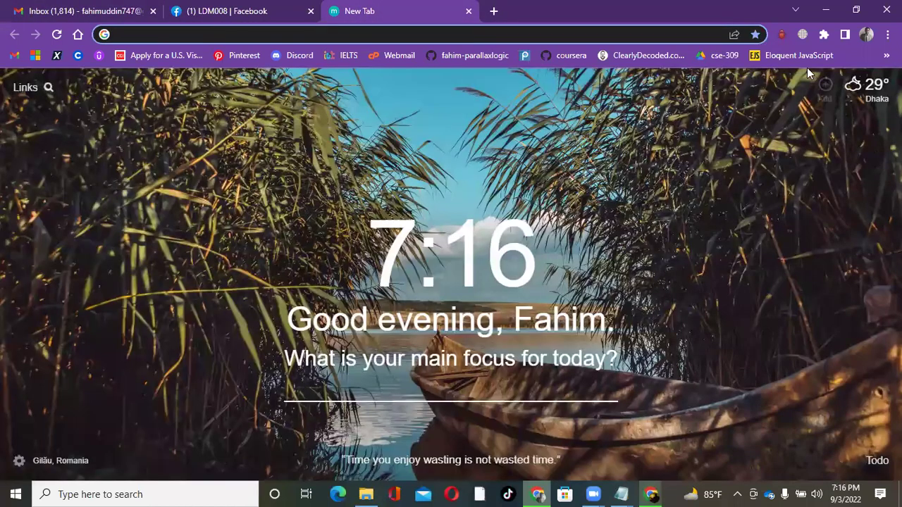
pyautogui.click(887, 55)
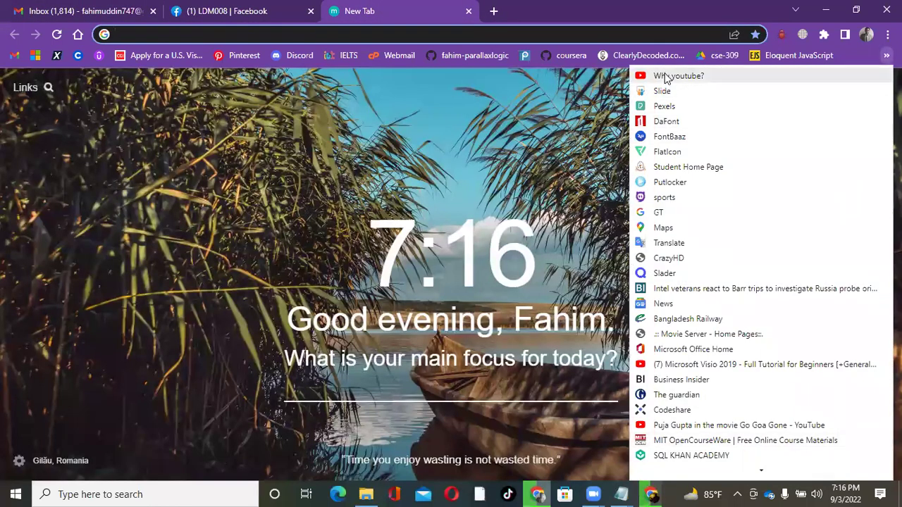
pyautogui.click(664, 74)
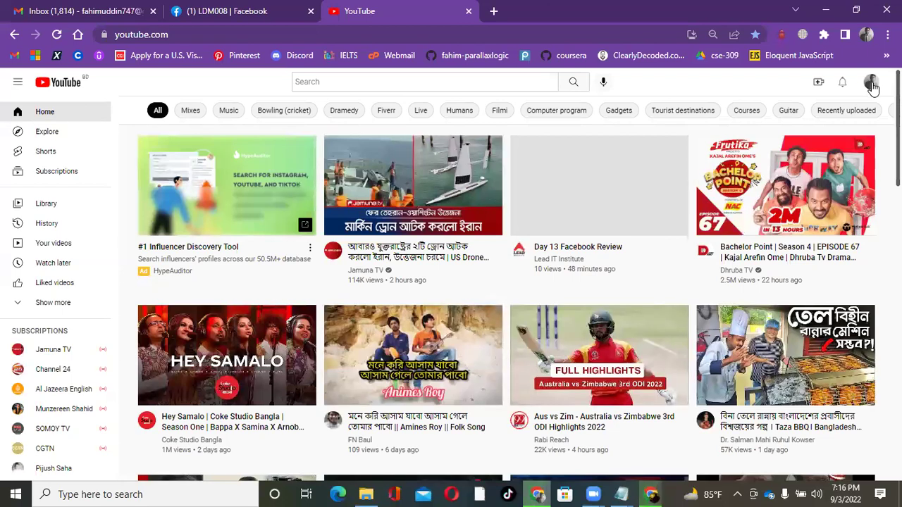
# Step: Switch the YouTube account to the Lead IT Institute channel
pyautogui.click(872, 82)
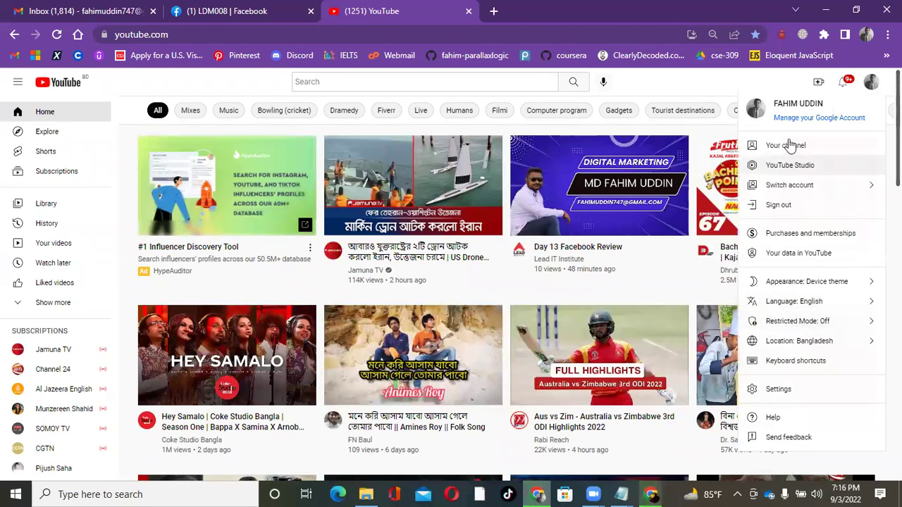
pyautogui.click(798, 185)
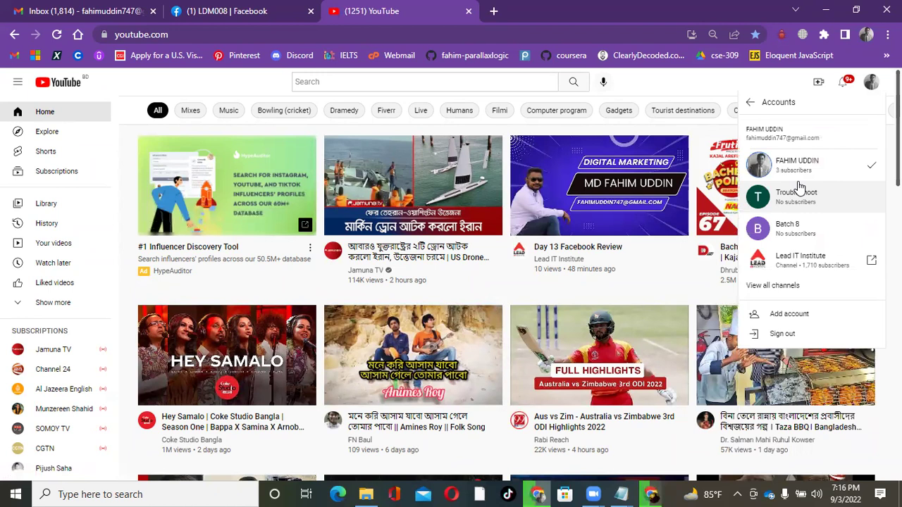
pyautogui.click(804, 263)
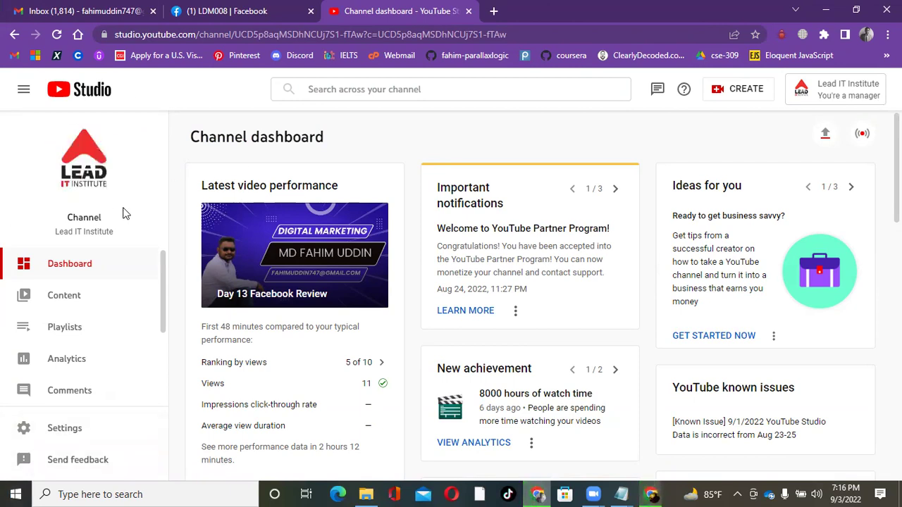
# Step: Open the channel customization layout and highlight the heading "Channel trailer for people who haven't subscribed"
pyautogui.scroll(-2, 111, 372)
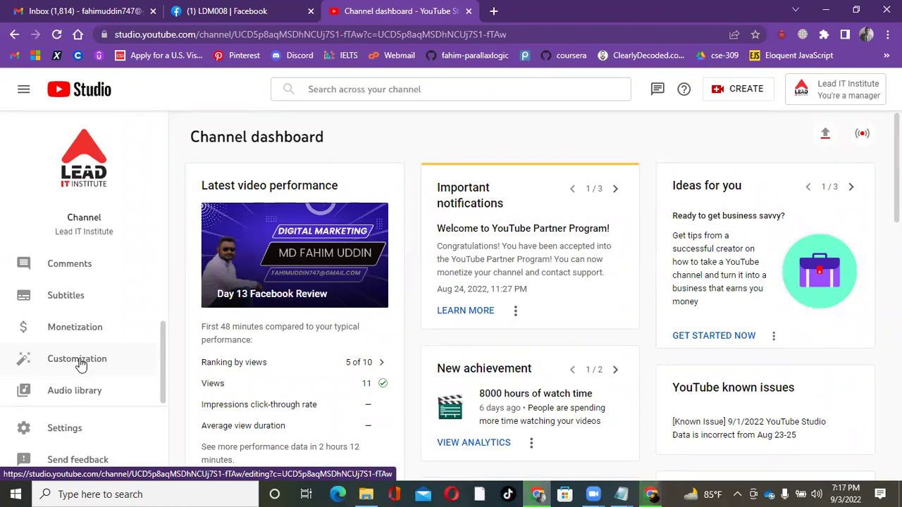
pyautogui.click(76, 359)
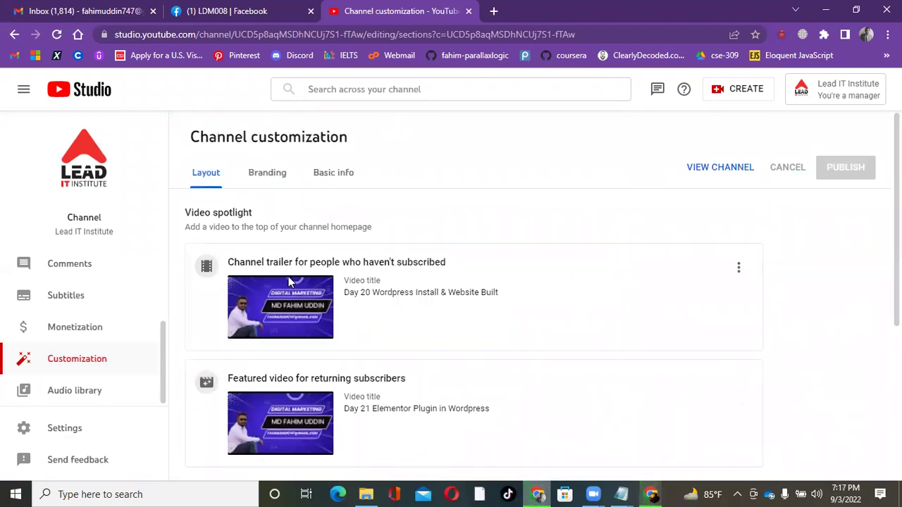
pyautogui.scroll(-1, 288, 279)
pyautogui.scroll(1, 374, 293)
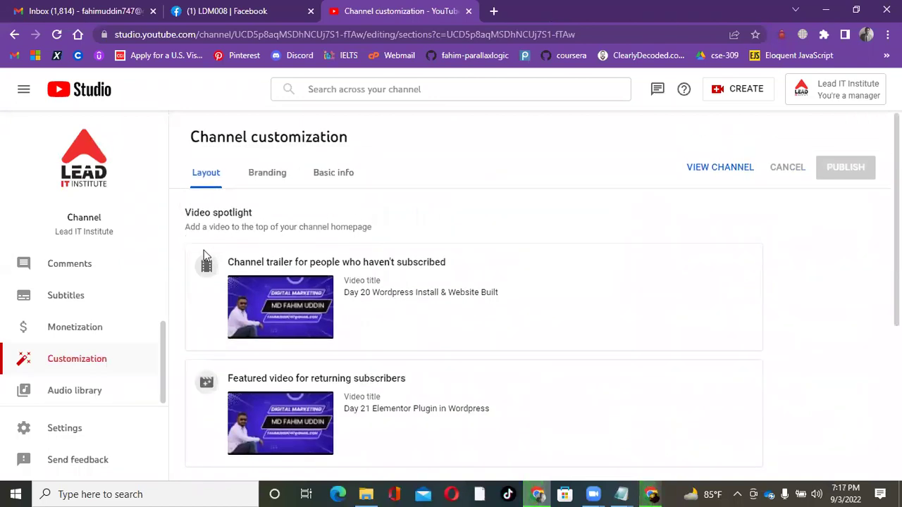
pyautogui.moveTo(227, 262); pyautogui.dragTo(462, 266)
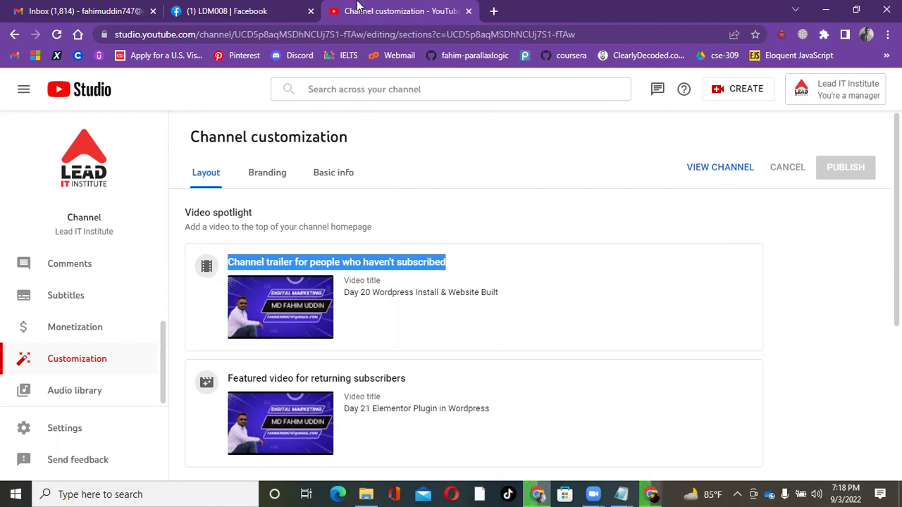
# Step: Open the bookmarked YouTube site in an additional browser tab
pyautogui.click(493, 12)
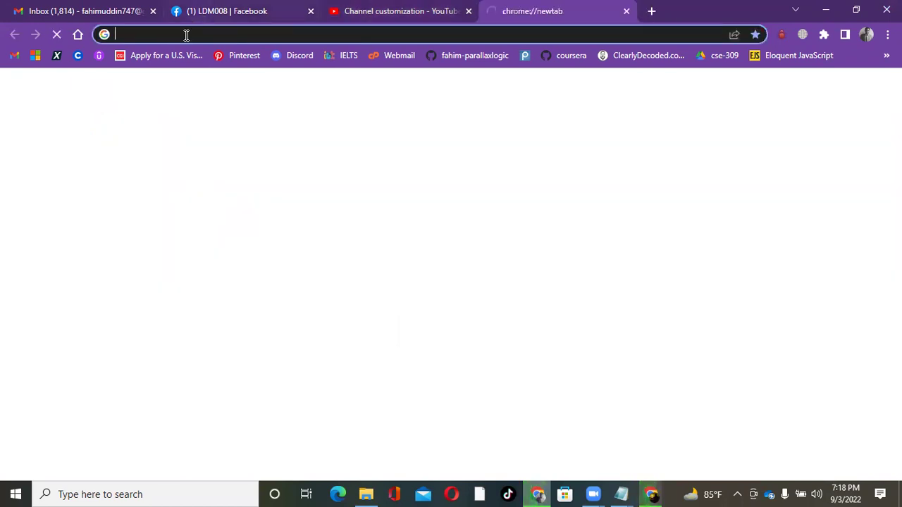
pyautogui.click(185, 33)
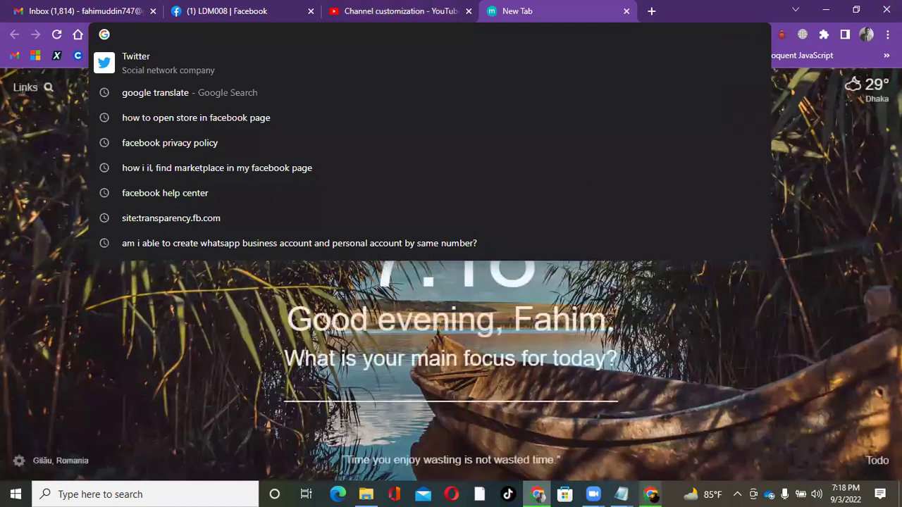
pyautogui.click(681, 57)
pyautogui.click(678, 77)
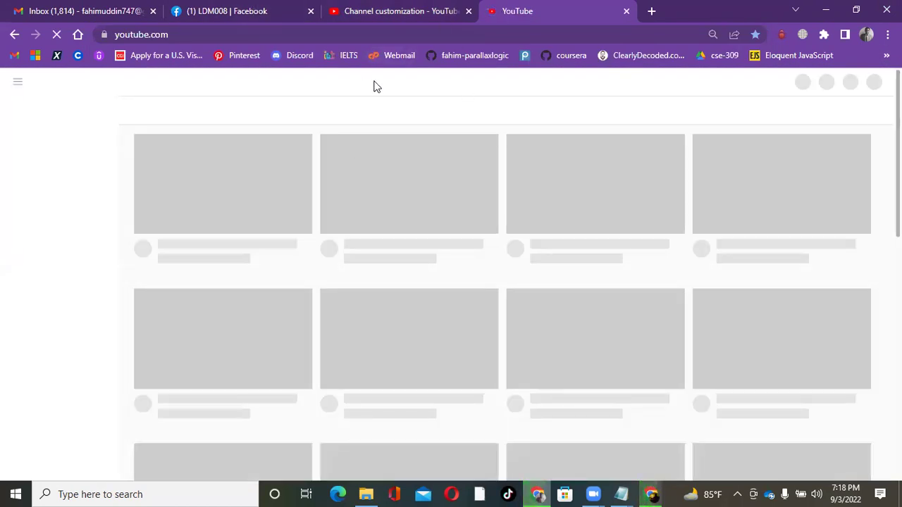
# Step: Search YouTube for "leadit" and open the Lead IT Institute channel page
pyautogui.click(361, 82)
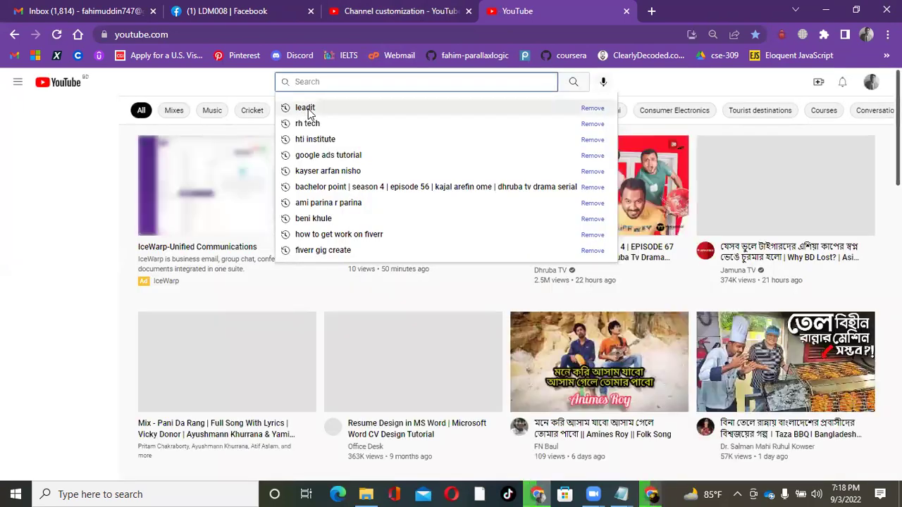
pyautogui.click(308, 107)
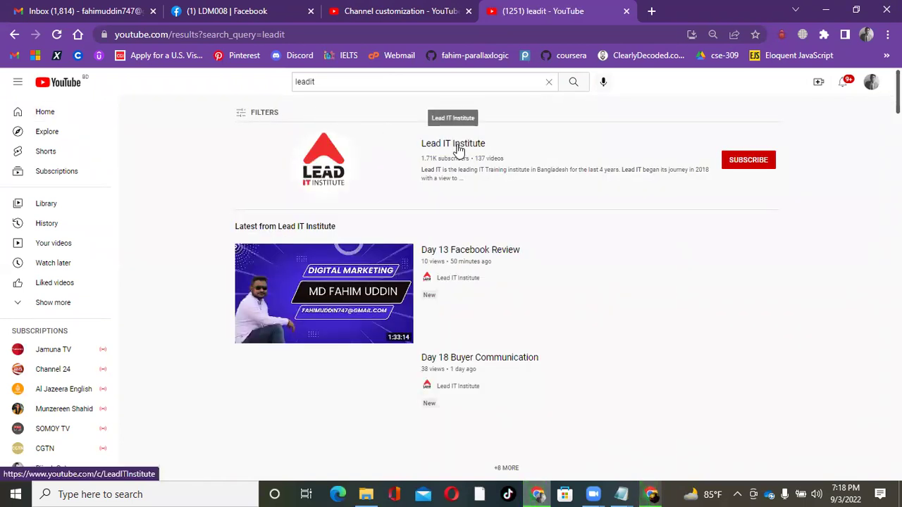
pyautogui.click(458, 145)
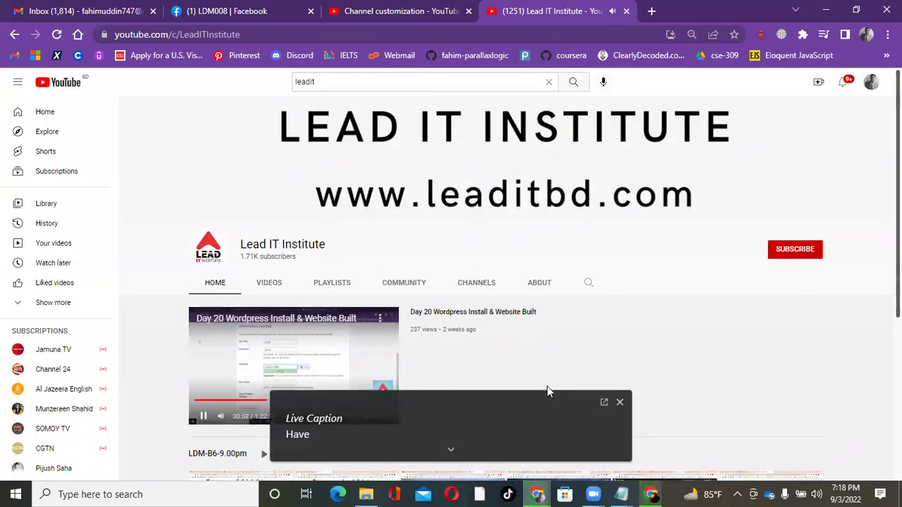
# Step: Mute the playing channel trailer and look over the trailer and playlist sections on the channel's home page
pyautogui.click(620, 403)
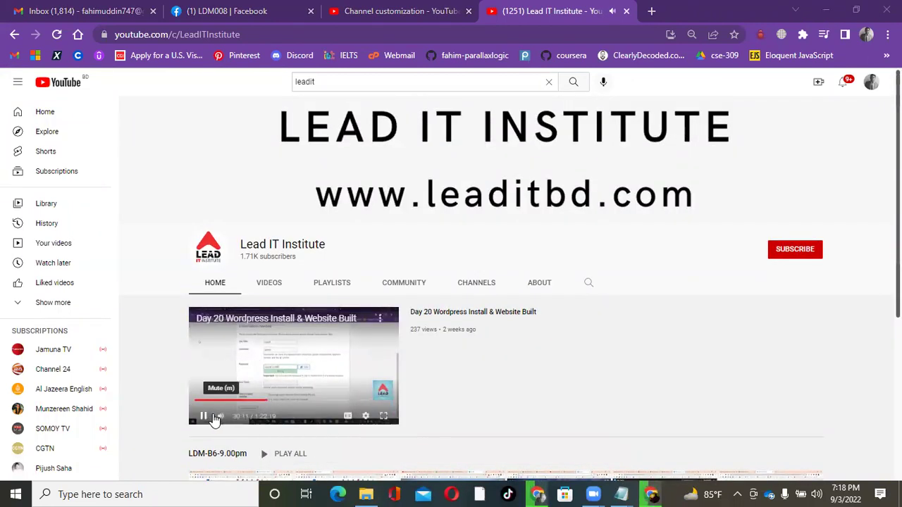
pyautogui.click(221, 418)
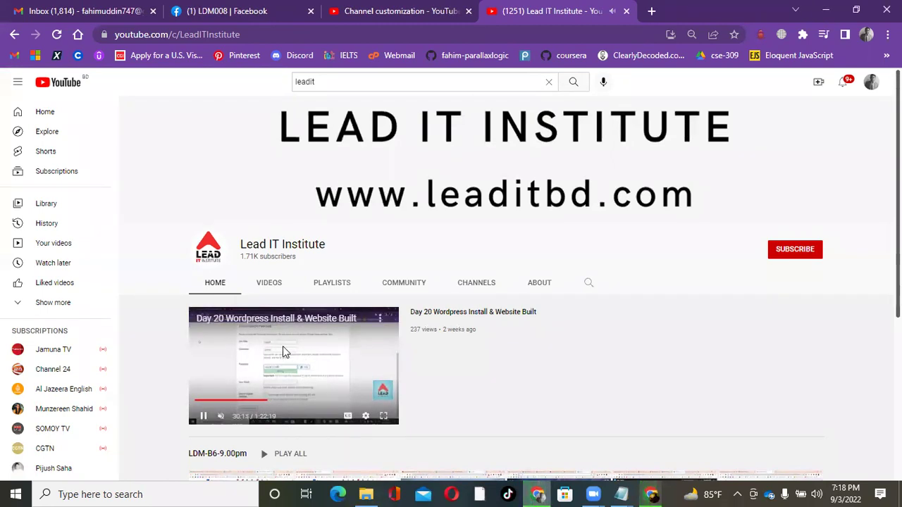
pyautogui.scroll(-3, 285, 347)
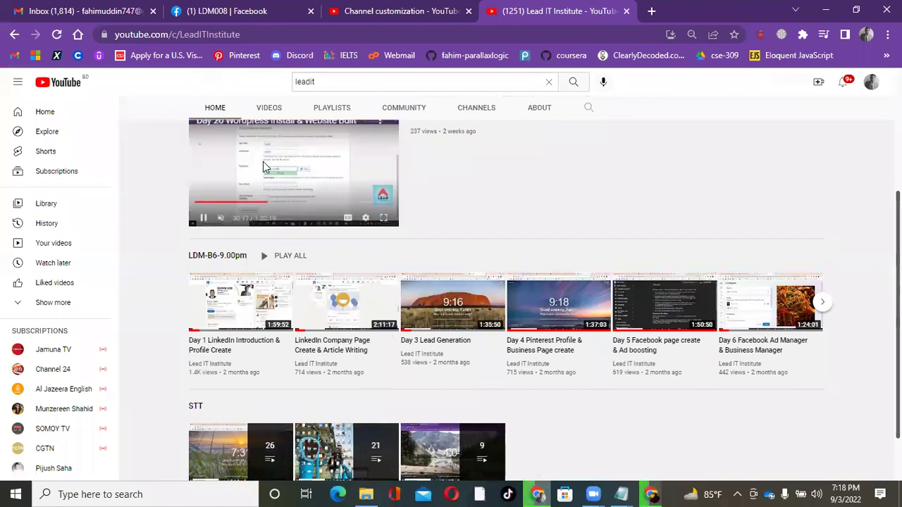
pyautogui.scroll(1, 301, 267)
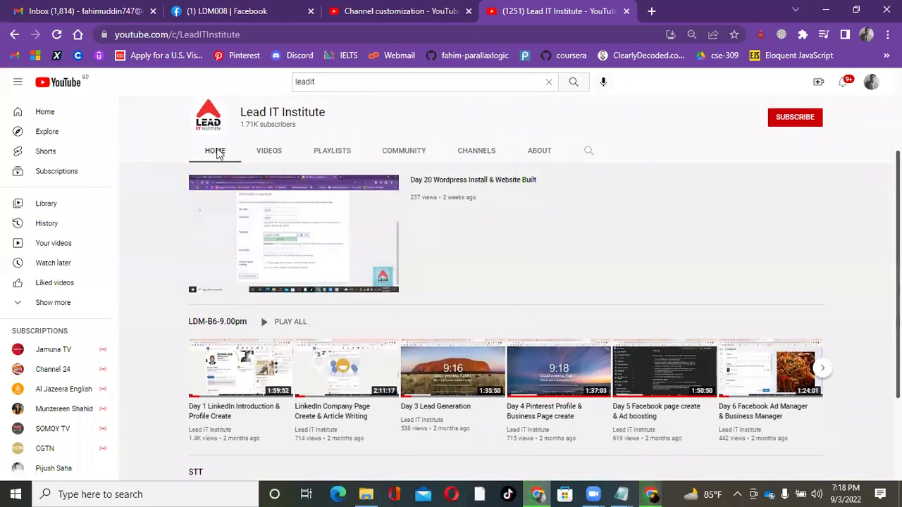
pyautogui.scroll(-2, 401, 324)
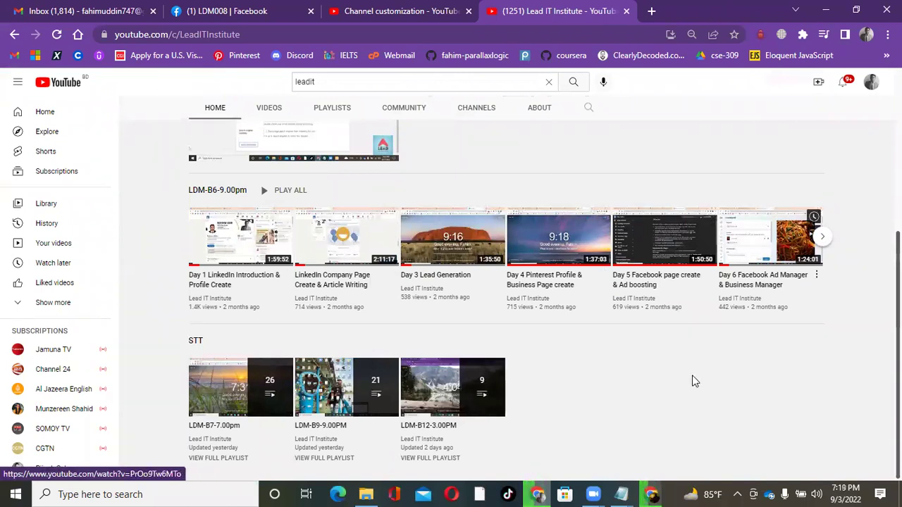
pyautogui.scroll(2, 286, 205)
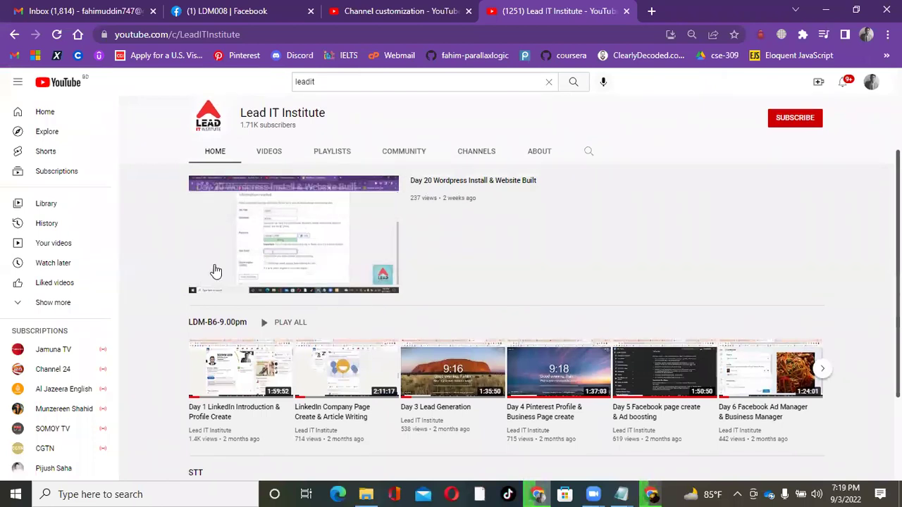
pyautogui.moveTo(350, 189)
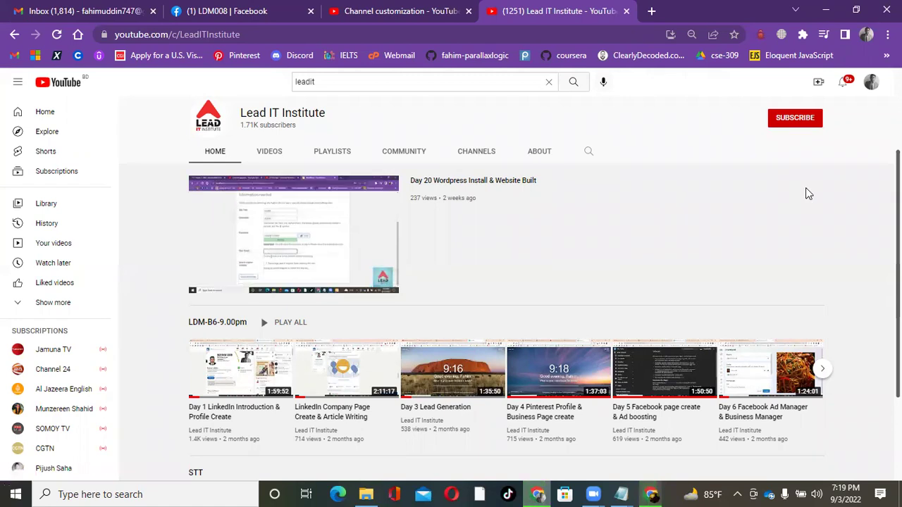
# Step: Subscribe to the Lead IT Institute channel and reload its page to view it as a subscriber
pyautogui.click(795, 117)
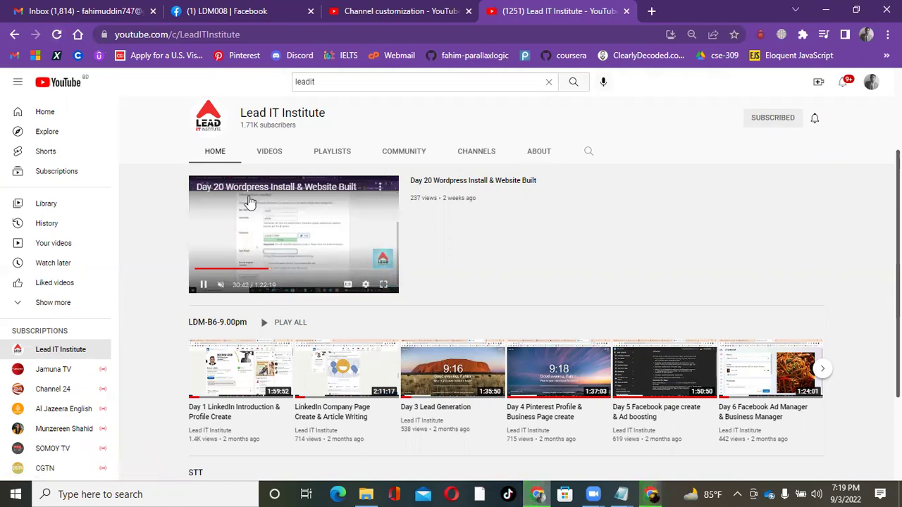
pyautogui.click(60, 37)
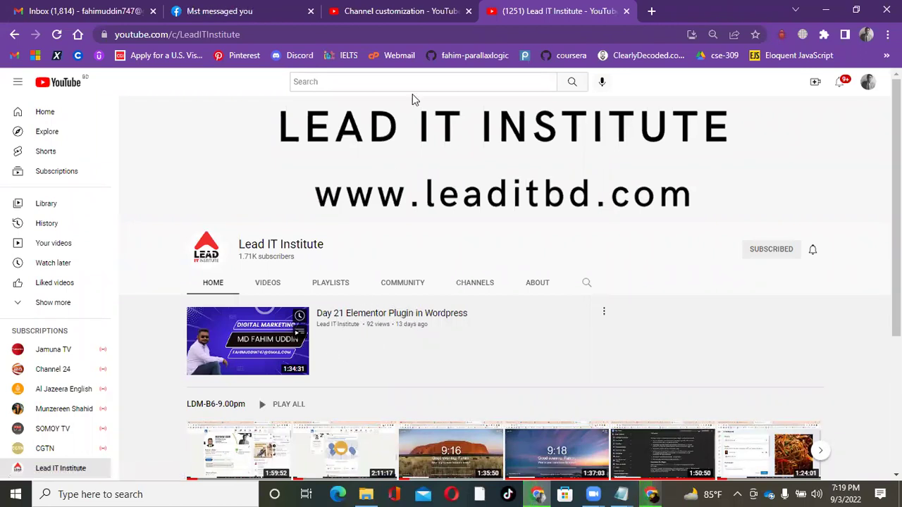
# Step: Return to the channel customization layout and remove both the channel trailer and the featured video for returning subscribers
pyautogui.click(398, 10)
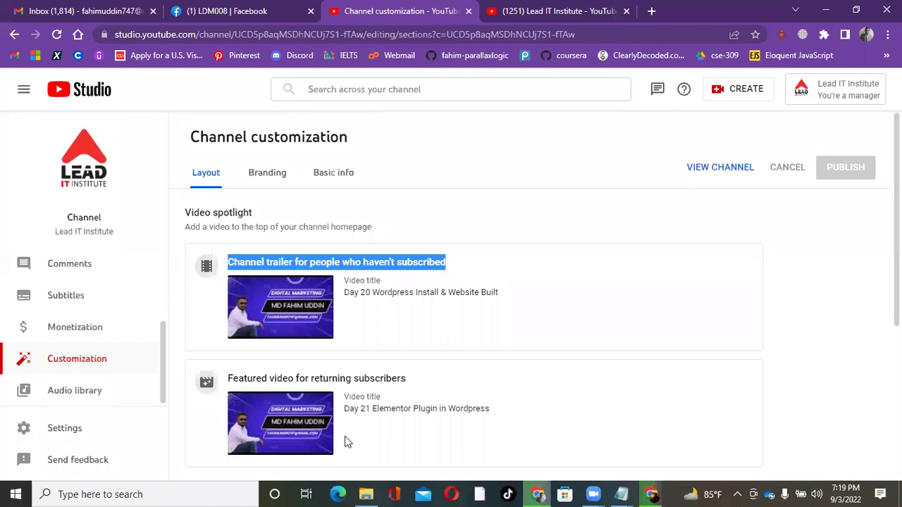
pyautogui.scroll(-2, 415, 315)
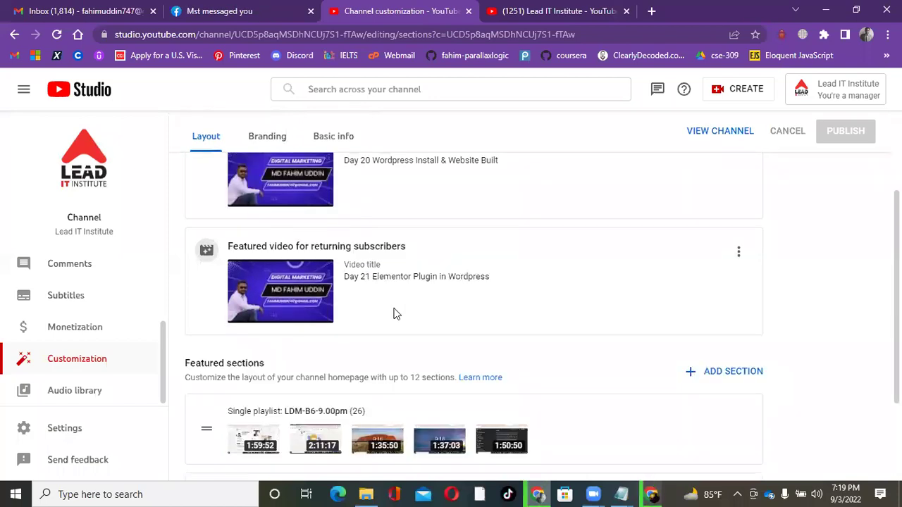
pyautogui.scroll(1, 393, 314)
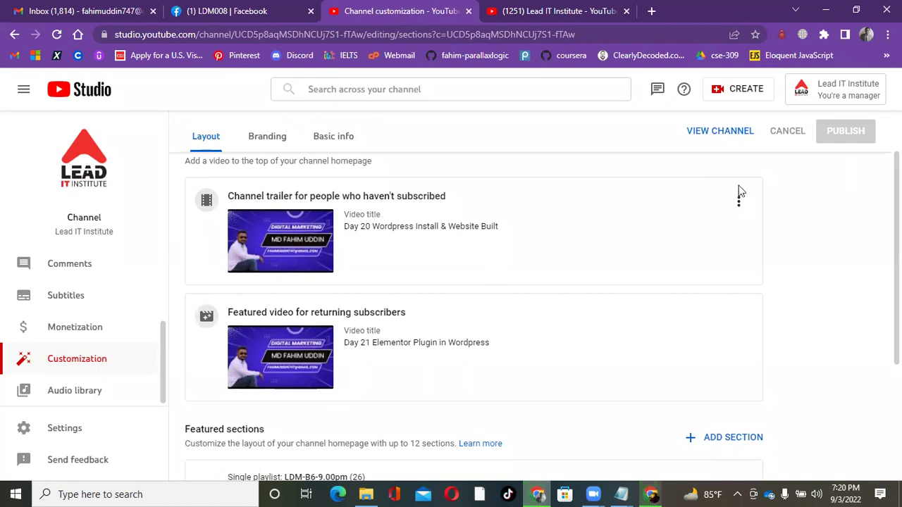
pyautogui.click(739, 205)
pyautogui.click(770, 224)
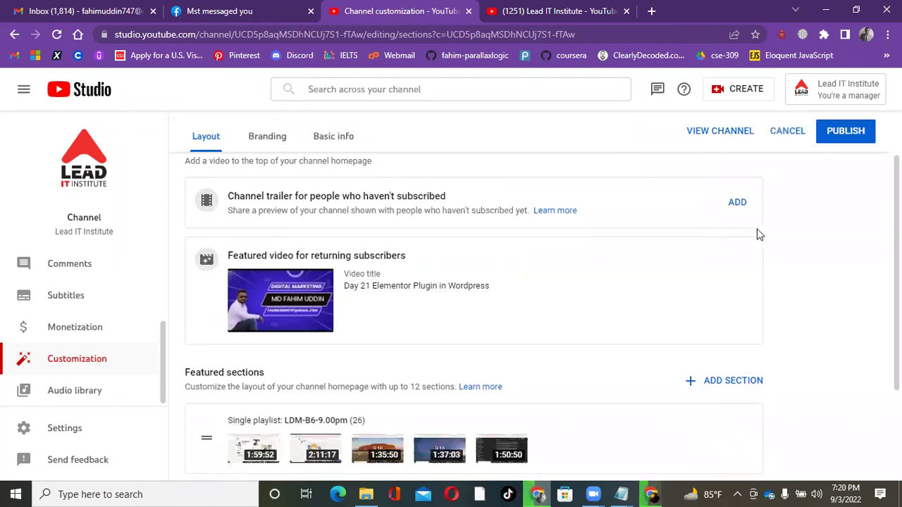
pyautogui.click(738, 262)
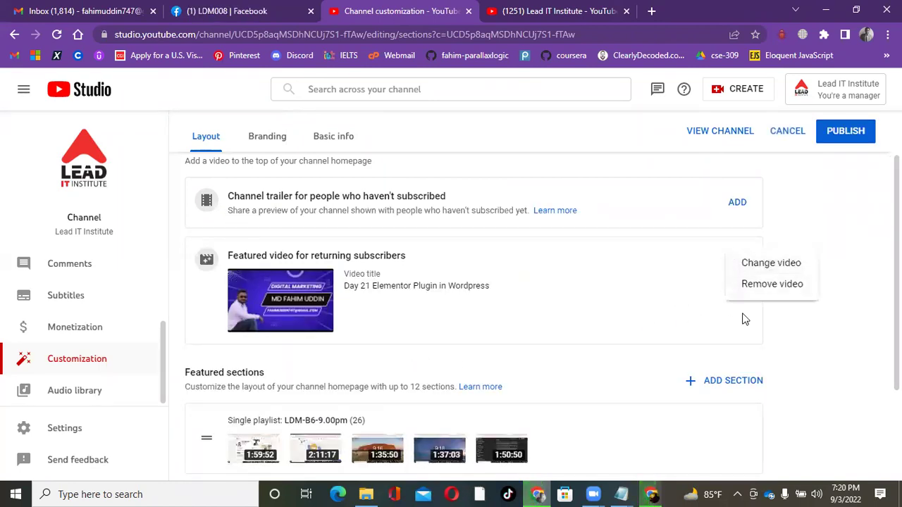
pyautogui.click(755, 289)
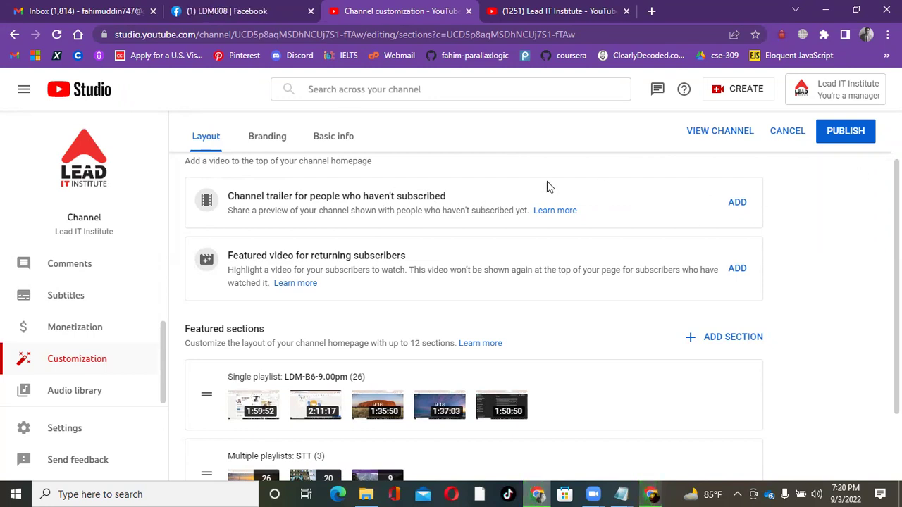
pyautogui.click(737, 203)
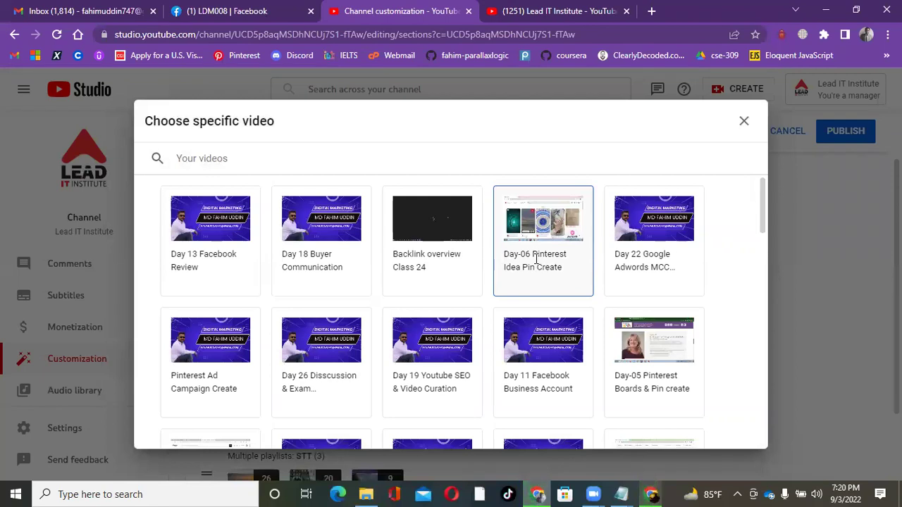
pyautogui.click(743, 121)
pyautogui.moveTo(229, 195); pyautogui.dragTo(452, 200)
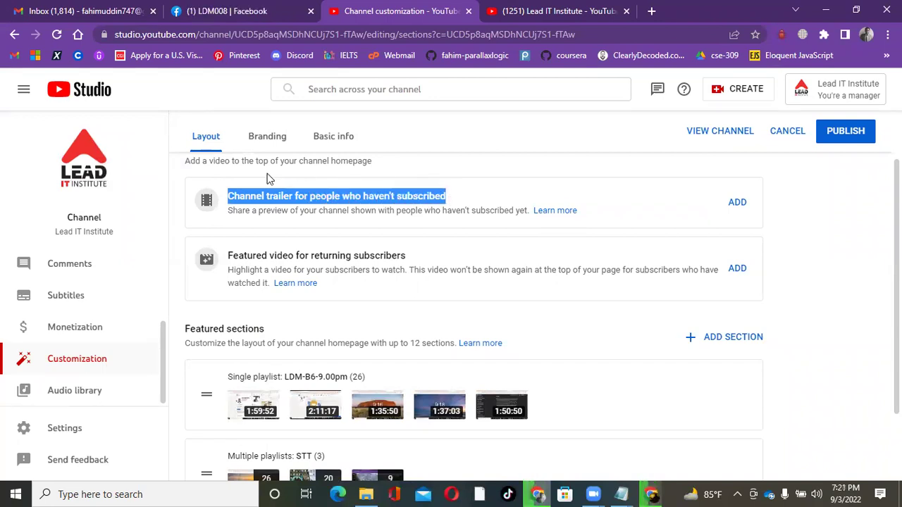
# Step: Set the channel trailer for people who haven't subscribed to the video "Day 13 Facebook Review"
pyautogui.click(737, 203)
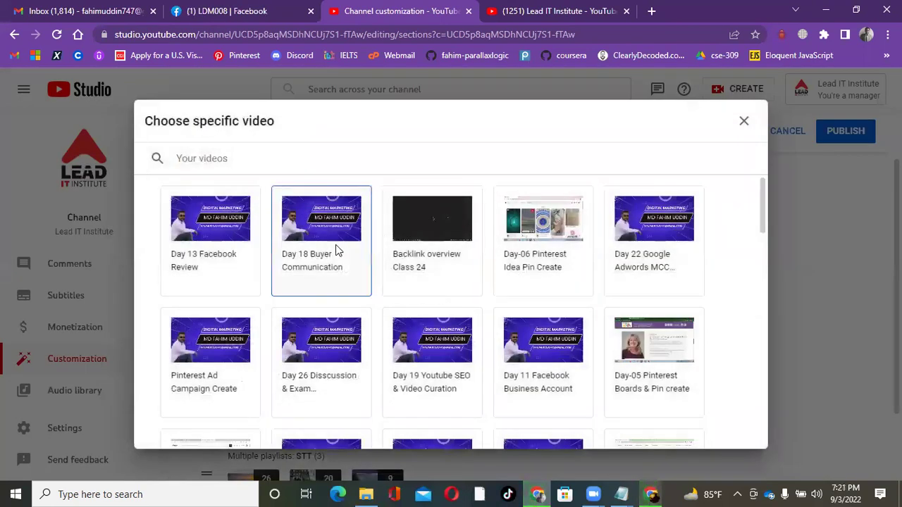
pyautogui.click(432, 384)
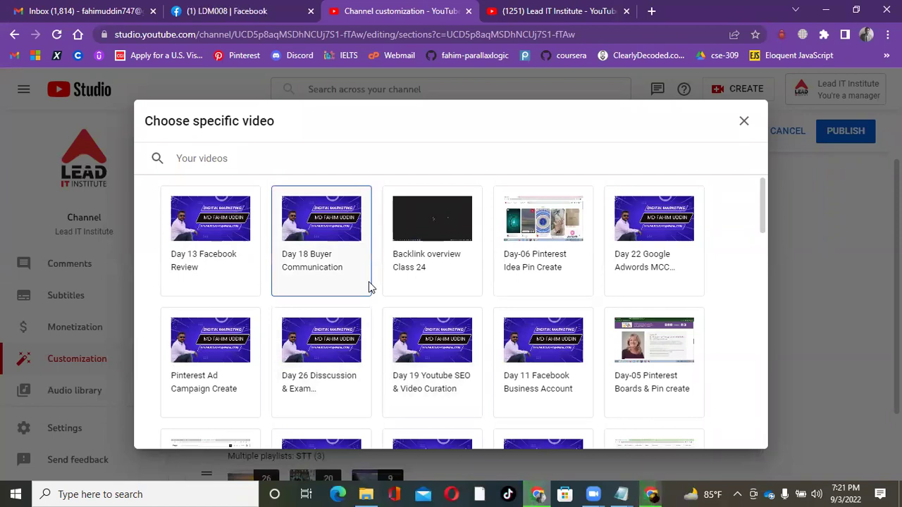
pyautogui.scroll(-1, 370, 287)
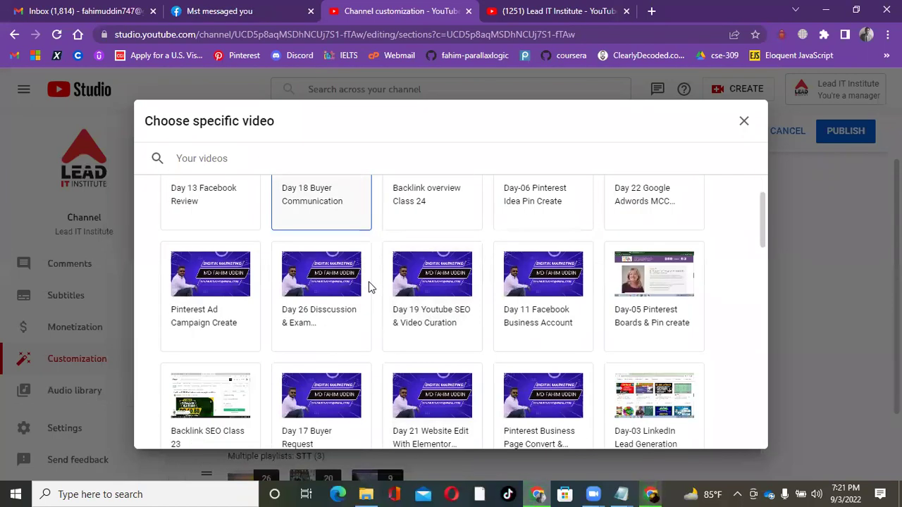
pyautogui.scroll(-2, 368, 287)
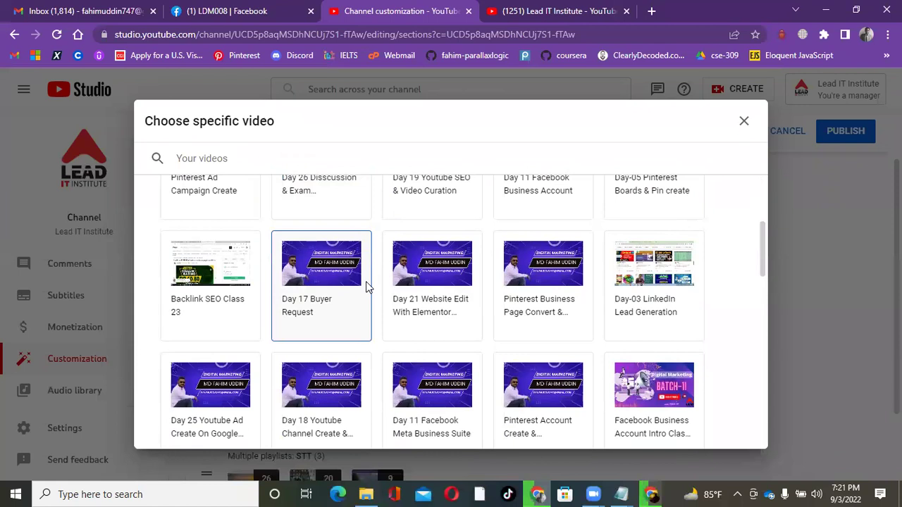
pyautogui.scroll(3, 330, 258)
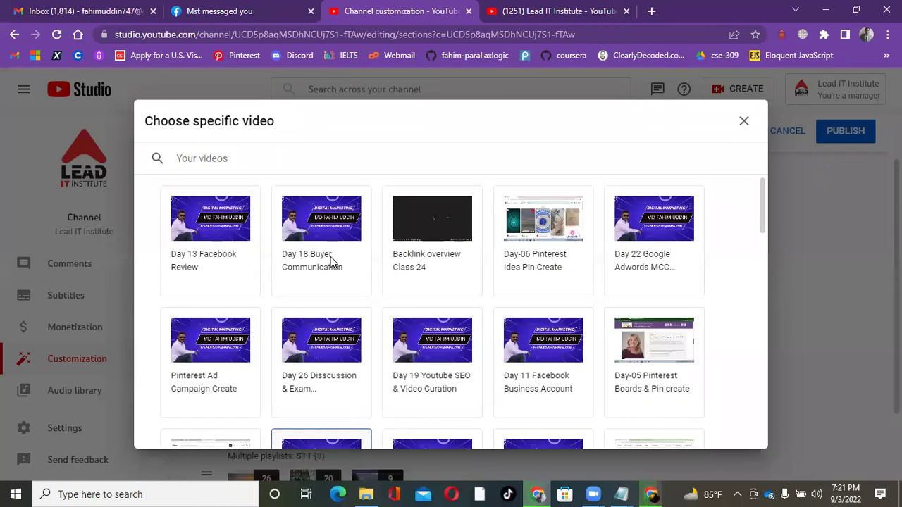
pyautogui.click(221, 211)
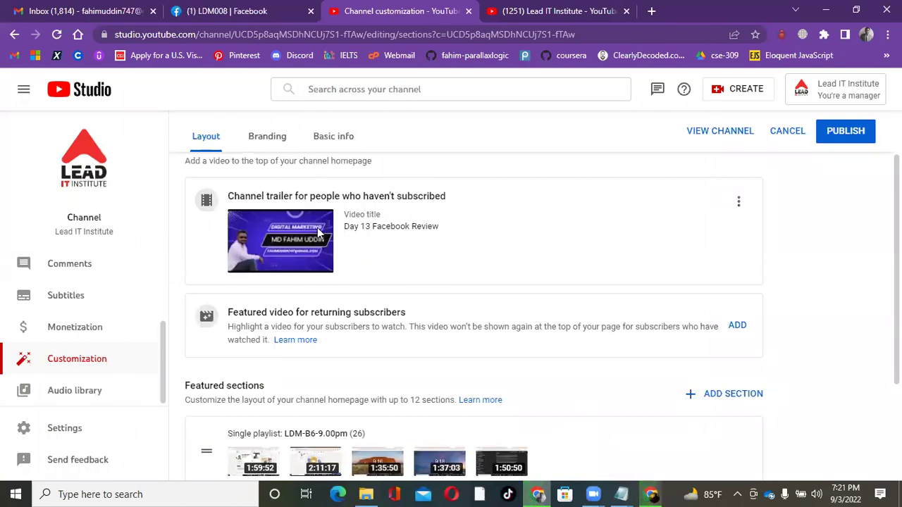
# Step: Set "Day 22 Google Adwords MCC Account Create & Overview" as the featured video for returning subscribers and publish the changes
pyautogui.scroll(-1, 314, 239)
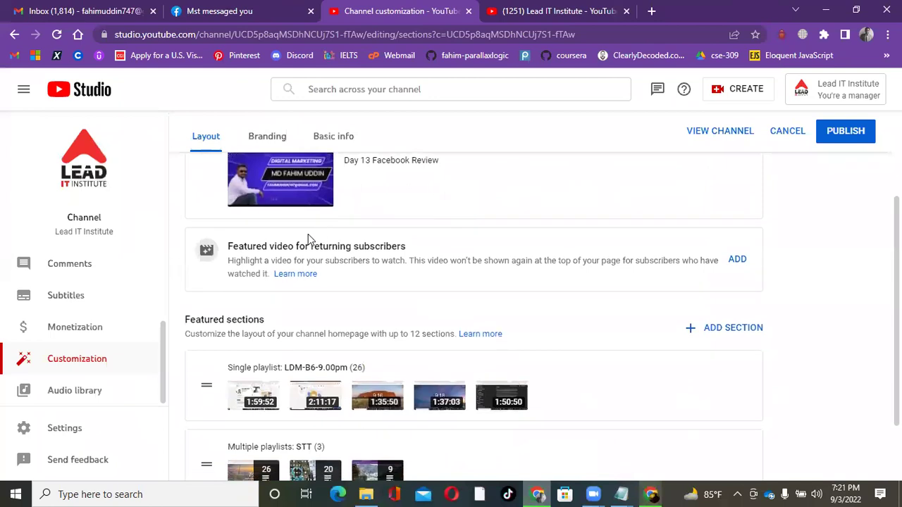
pyautogui.moveTo(233, 246); pyautogui.dragTo(451, 250)
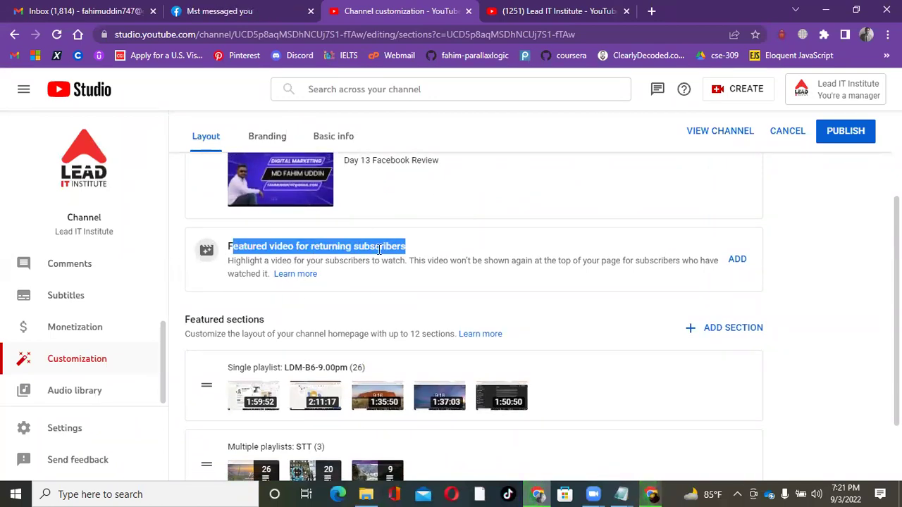
pyautogui.click(737, 261)
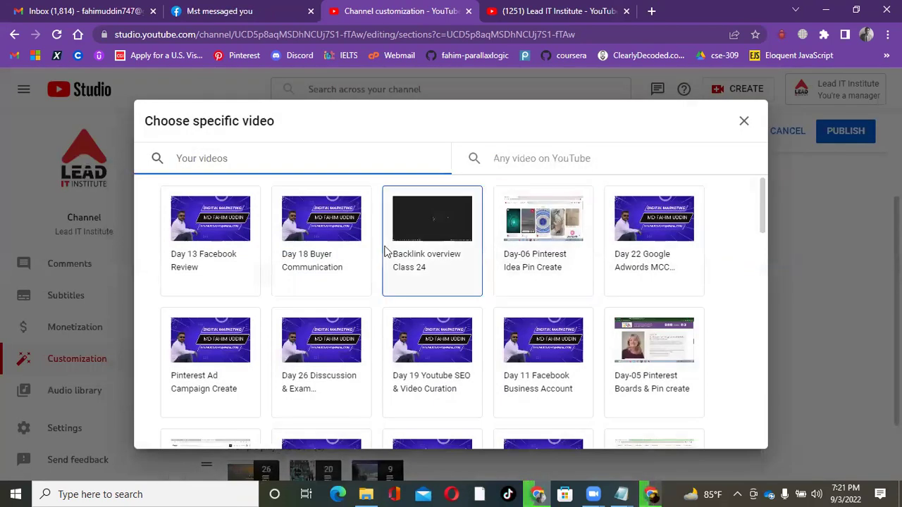
pyautogui.click(664, 215)
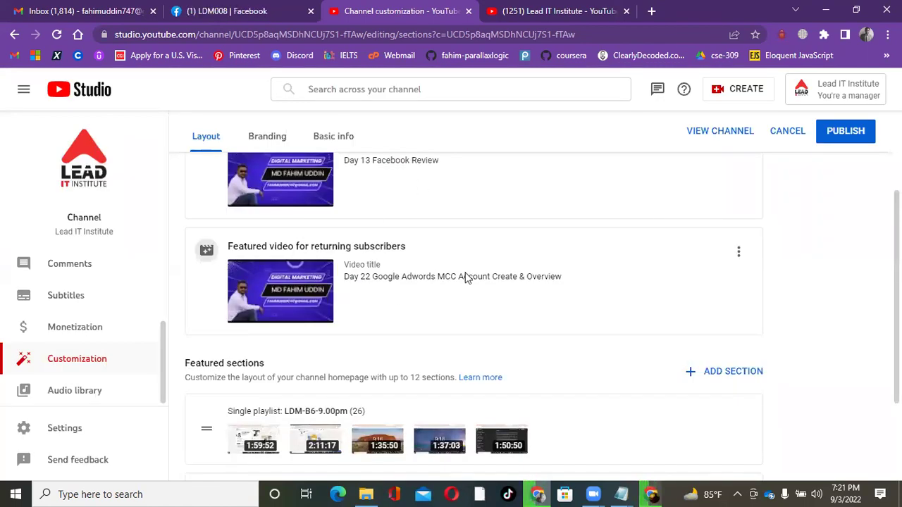
pyautogui.scroll(2, 481, 277)
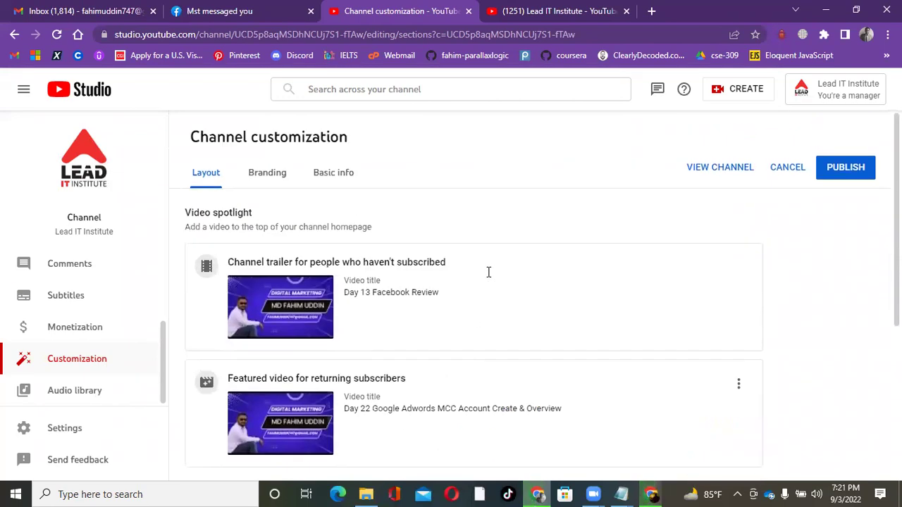
pyautogui.scroll(-1, 487, 270)
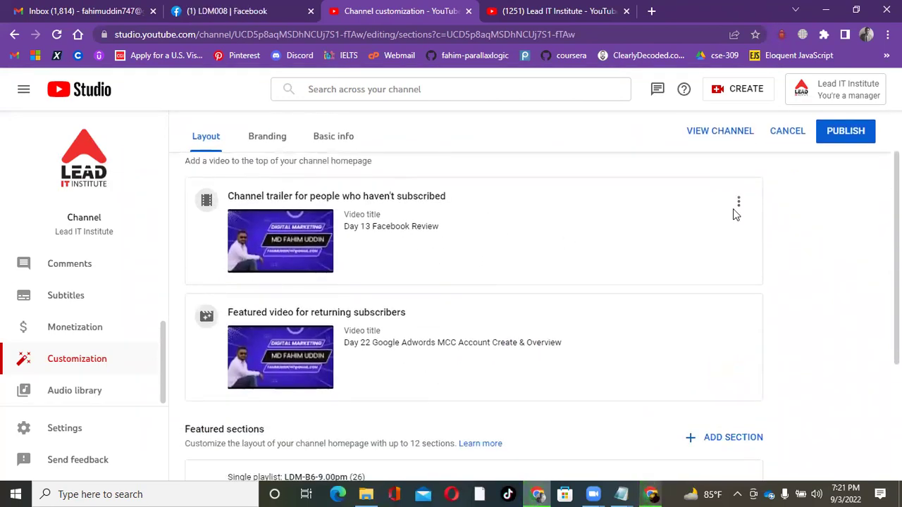
pyautogui.click(845, 133)
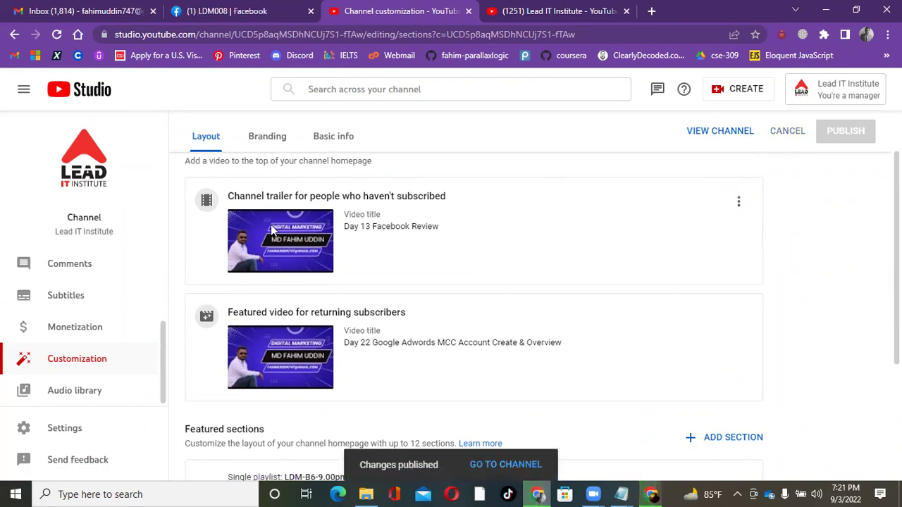
# Step: Look over the featured sections in the layout and compare them with the sections on the channel's public home and playlists pages
pyautogui.scroll(-3, 366, 244)
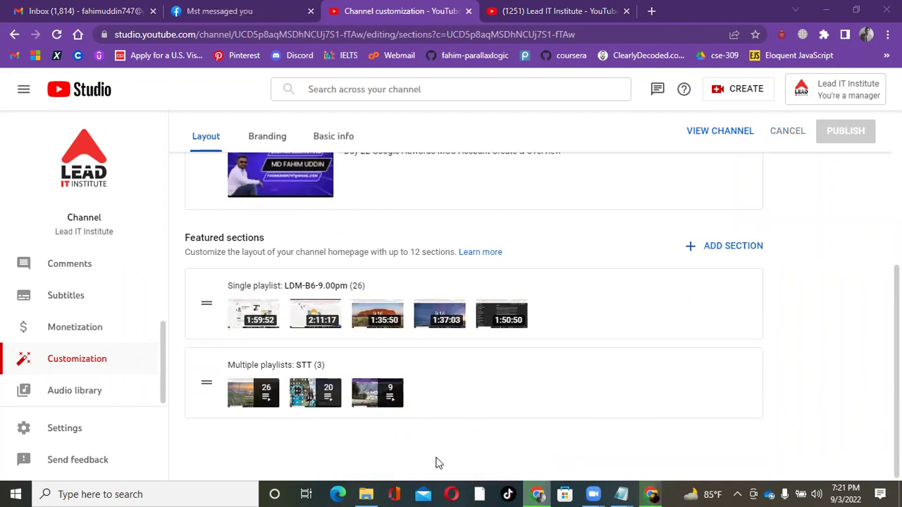
pyautogui.scroll(2, 499, 383)
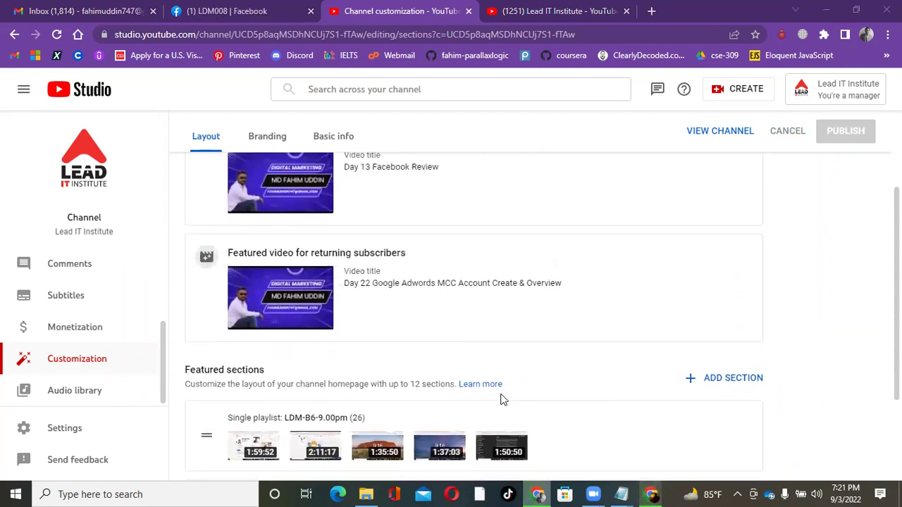
pyautogui.scroll(2, 501, 397)
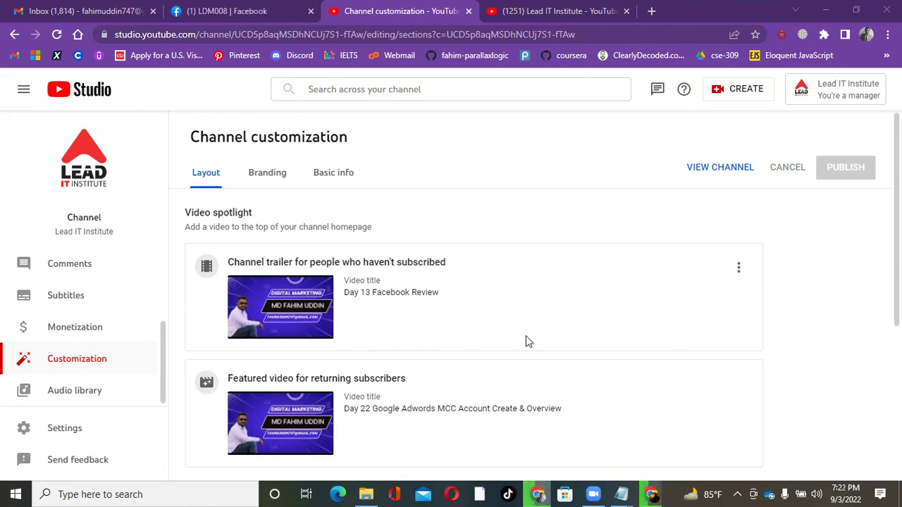
pyautogui.scroll(-3, 526, 341)
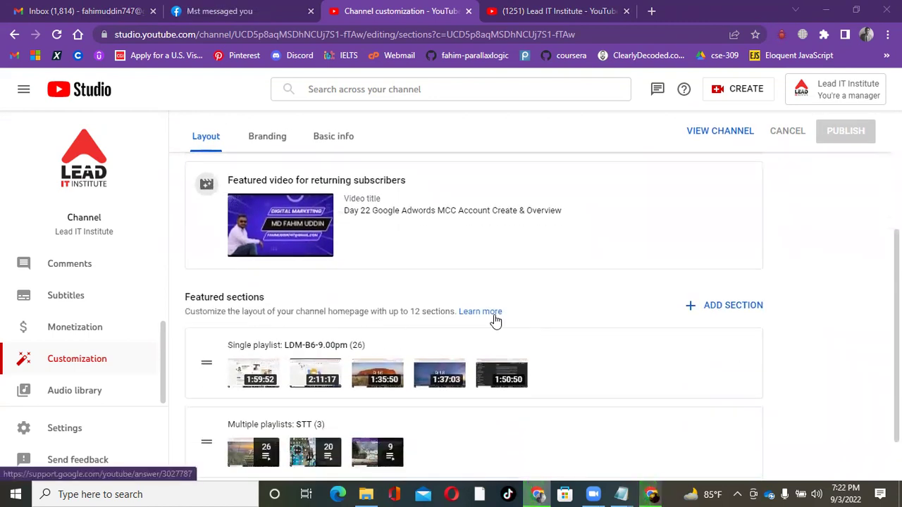
pyautogui.scroll(-1, 499, 317)
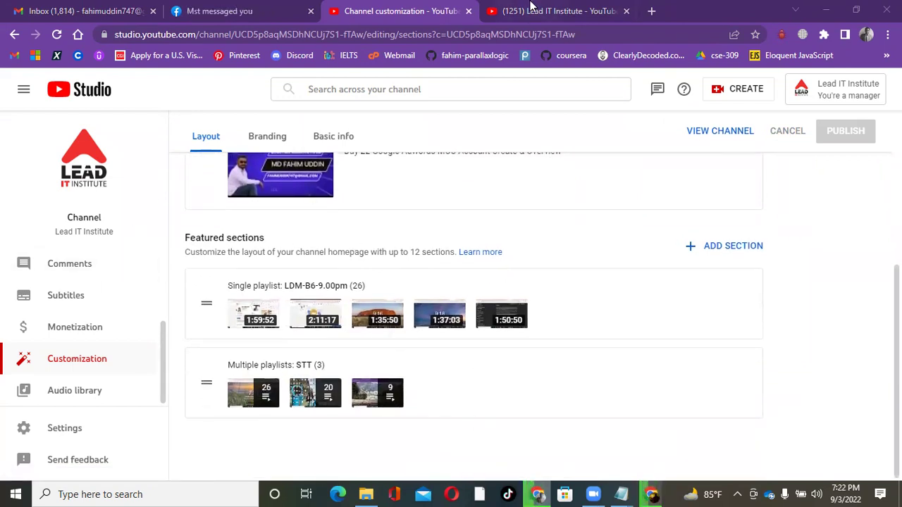
pyautogui.click(524, 16)
pyautogui.scroll(-3, 663, 342)
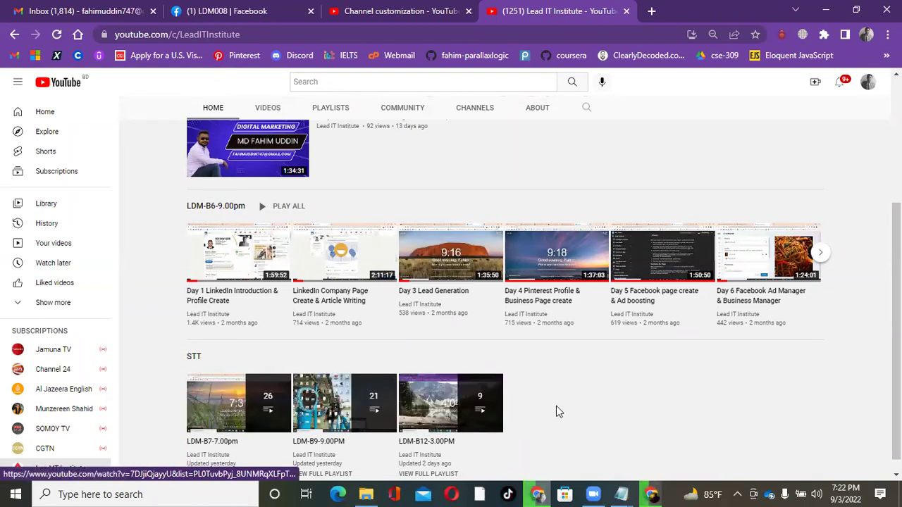
pyautogui.scroll(-1, 503, 416)
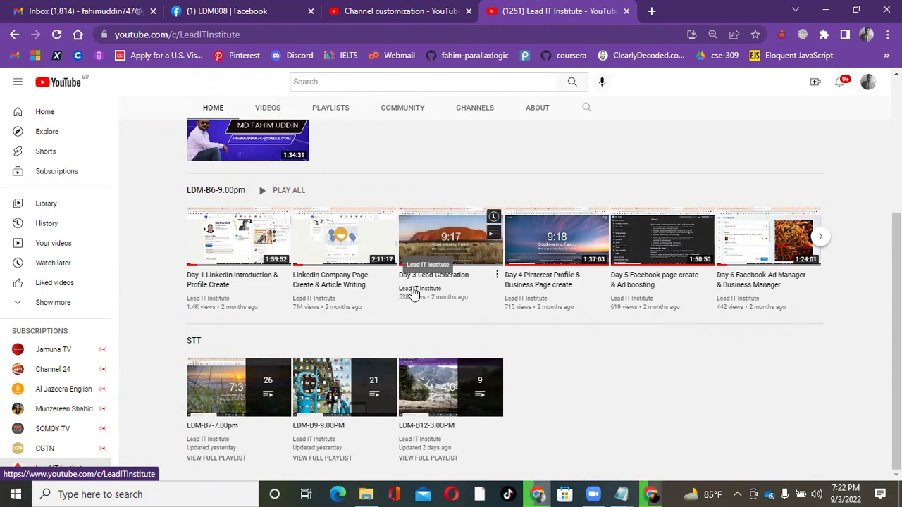
pyautogui.click(342, 108)
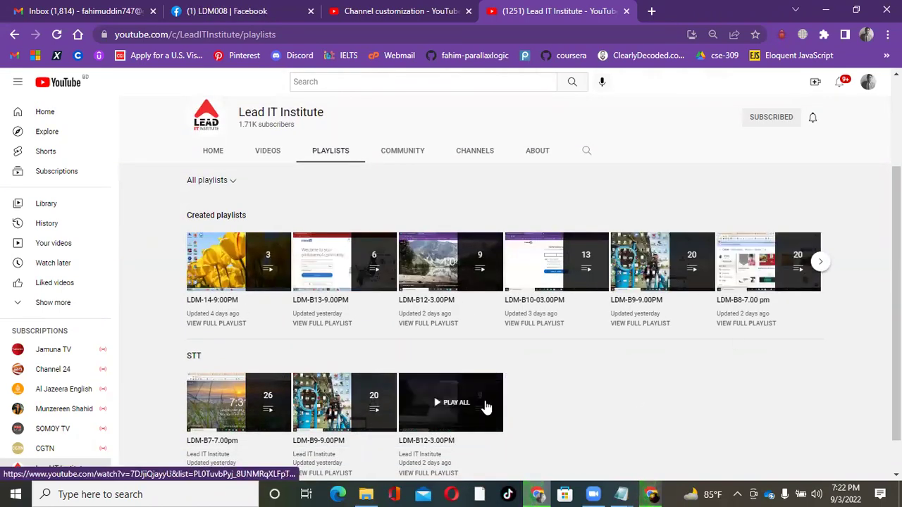
pyautogui.scroll(2, 367, 310)
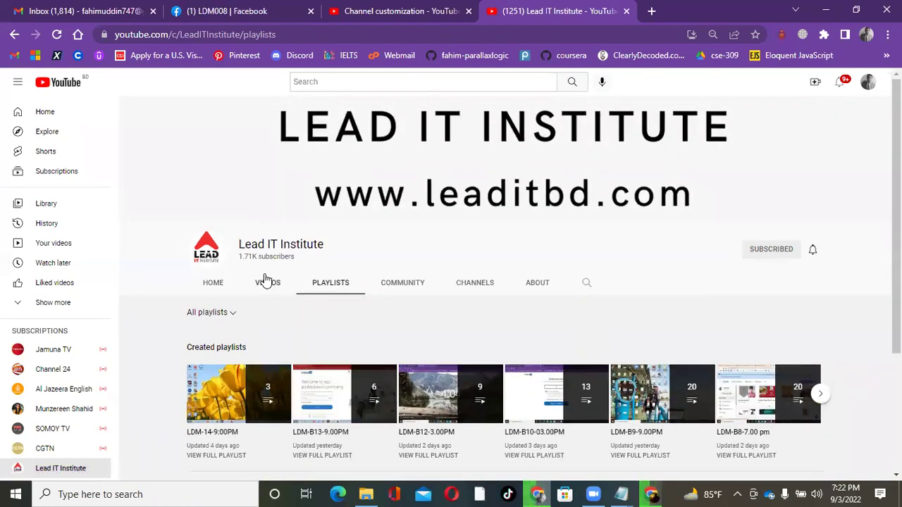
pyautogui.scroll(-1, 265, 275)
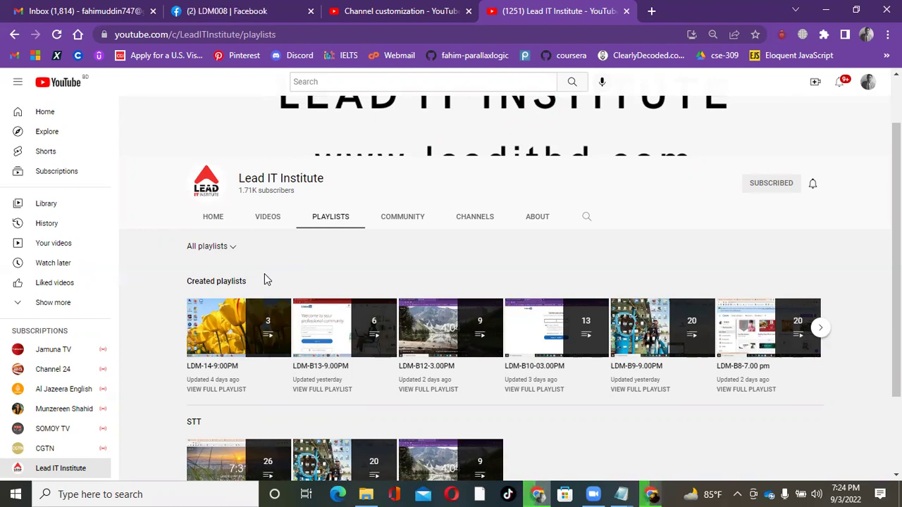
# Step: Remove the multiple playlists section "STT" from the featured sections and publish the change
pyautogui.click(375, 9)
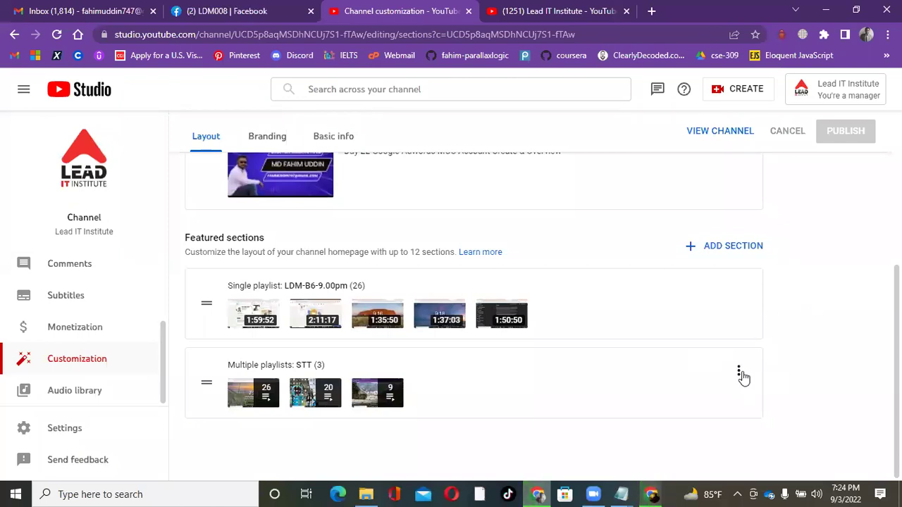
pyautogui.click(739, 374)
pyautogui.click(807, 393)
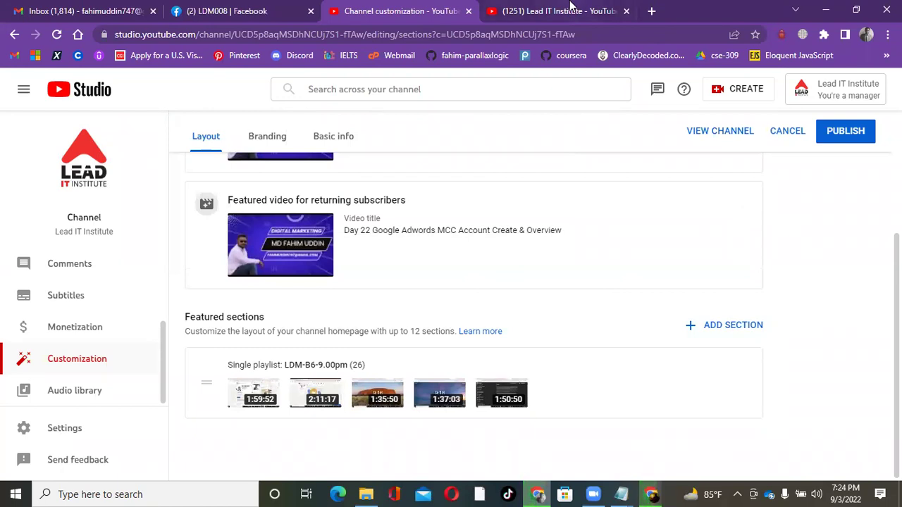
pyautogui.click(861, 136)
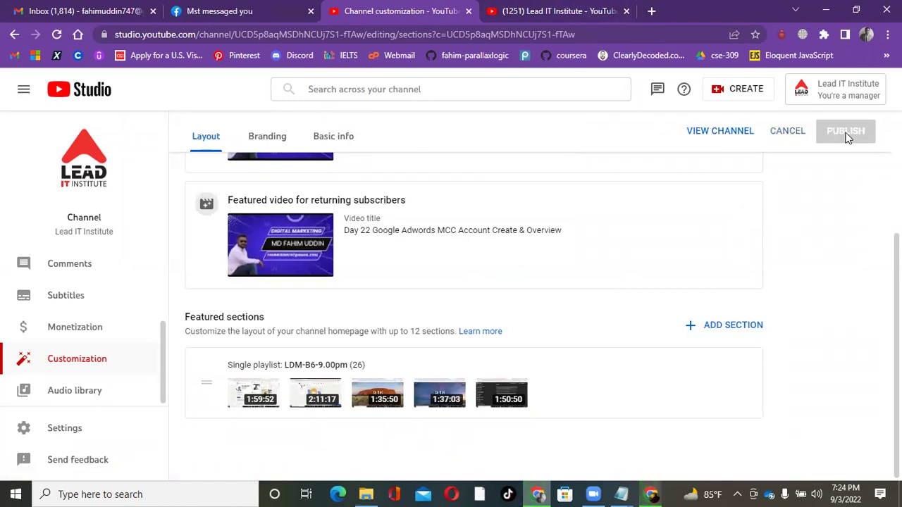
# Step: Reload the channel's public playlists page and check its playlist sections
pyautogui.click(753, 140)
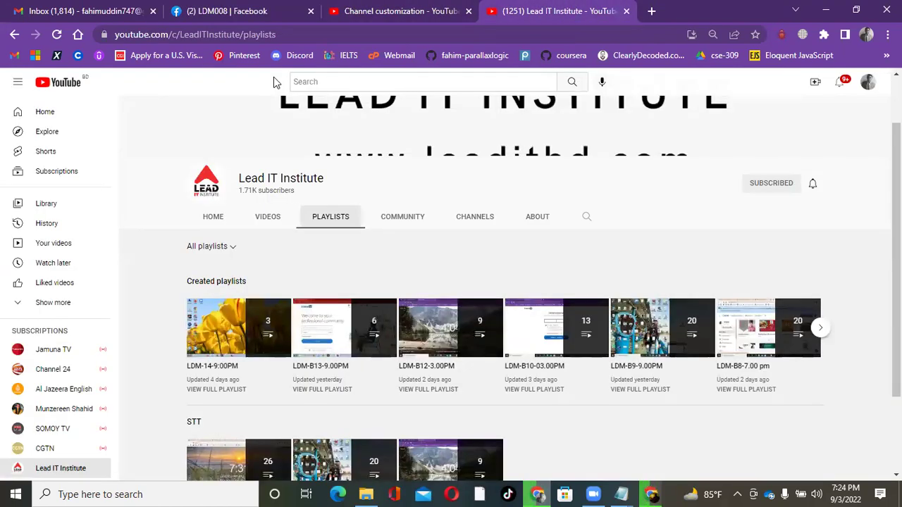
pyautogui.click(57, 34)
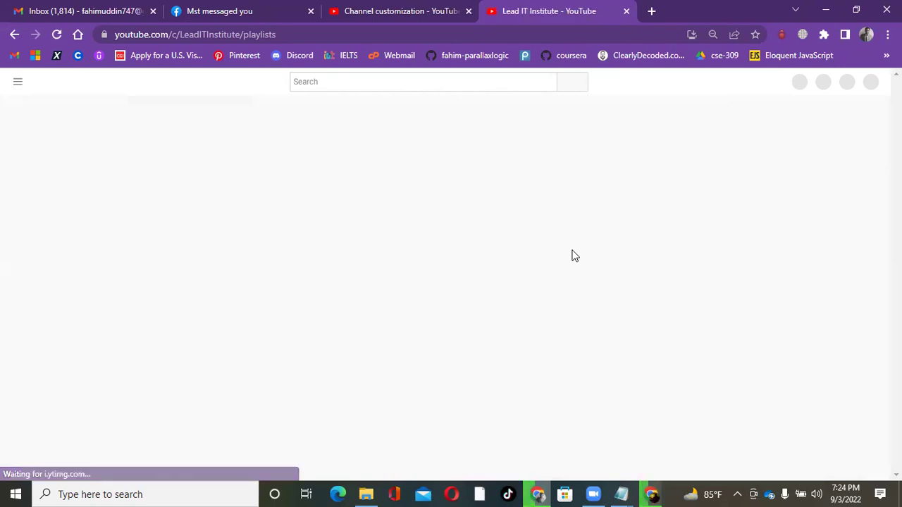
pyautogui.scroll(-2, 572, 256)
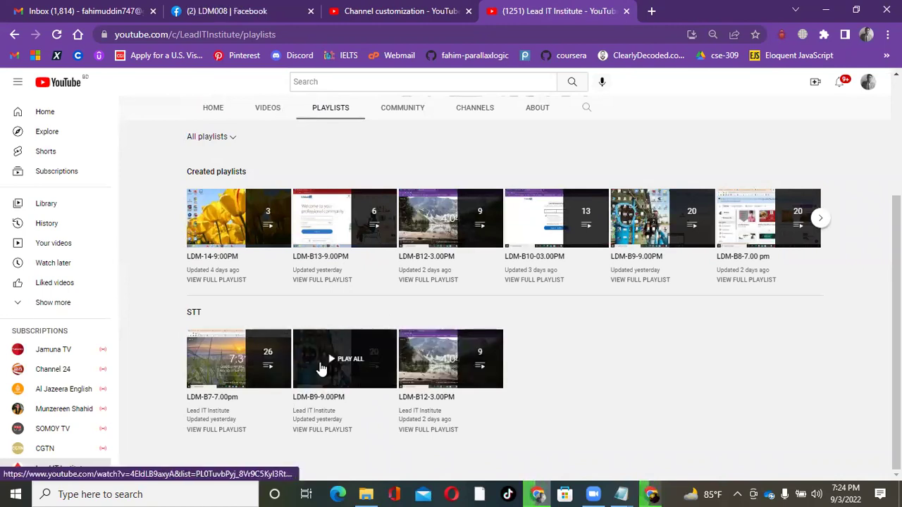
# Step: Return to the channel customization layout and add a single playlist section showing the playlist "LDM-B10-03.00PM"
pyautogui.click(411, 10)
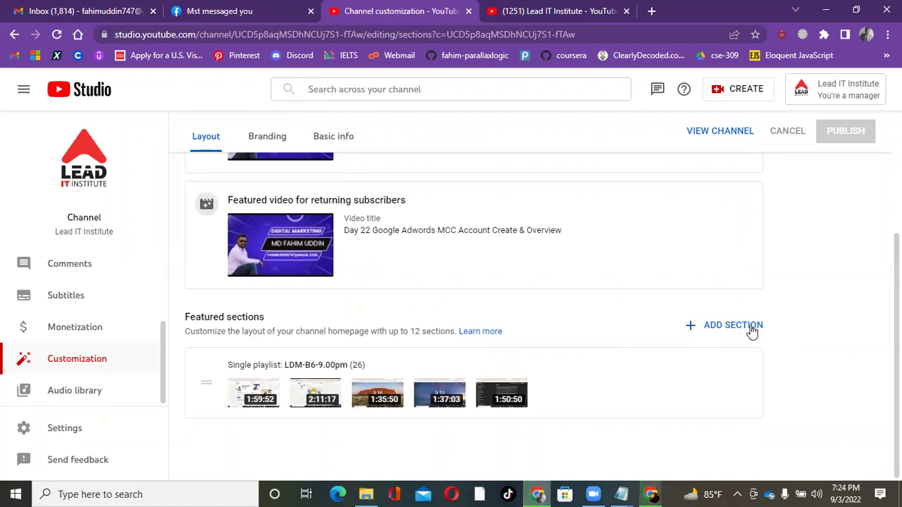
pyautogui.click(743, 329)
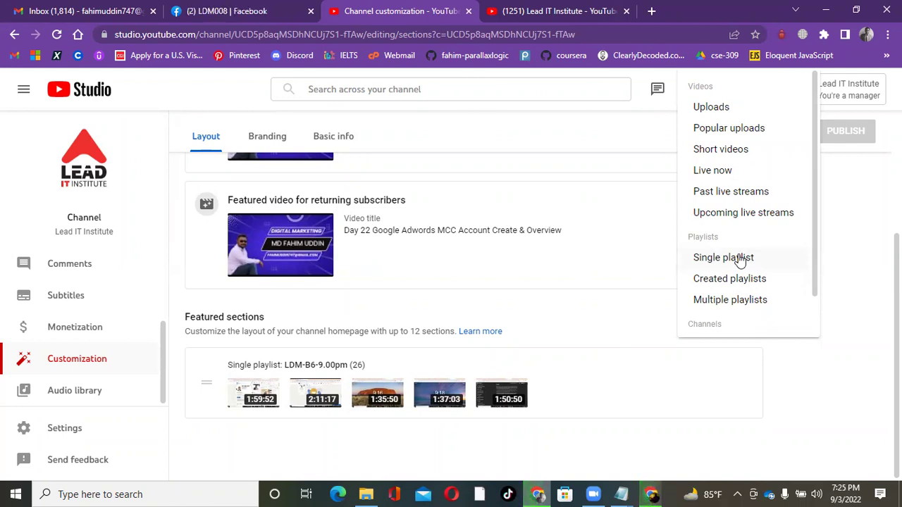
pyautogui.click(726, 258)
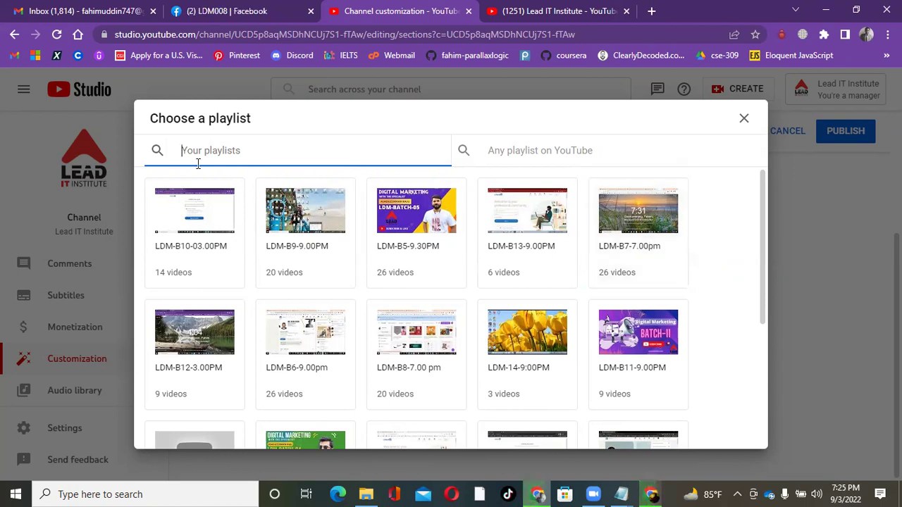
pyautogui.click(180, 210)
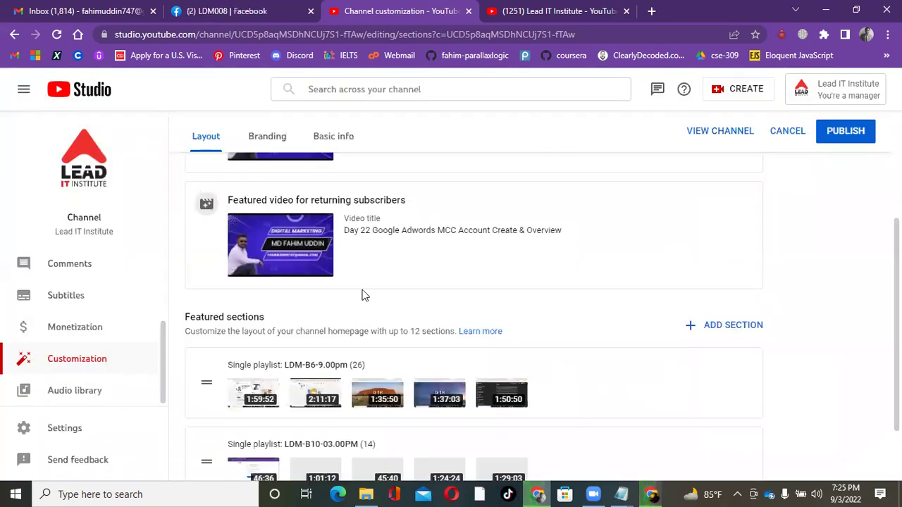
pyautogui.scroll(-2, 416, 304)
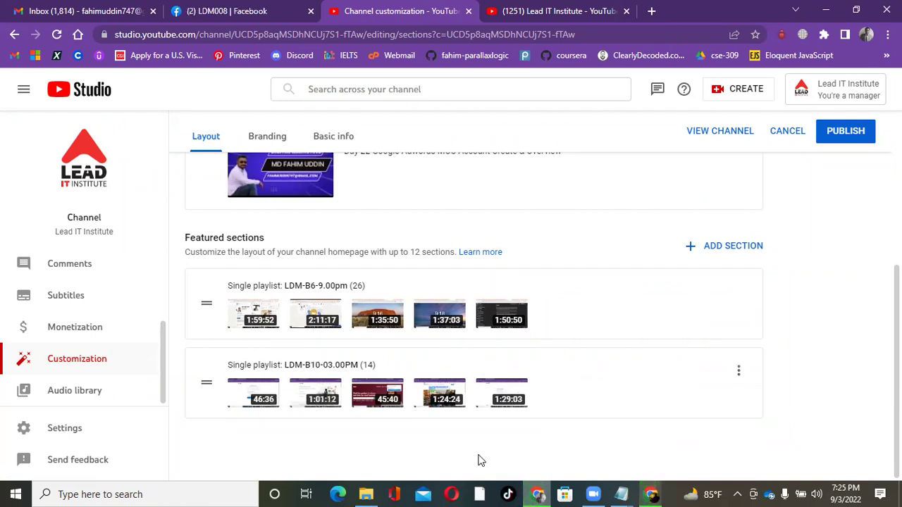
# Step: Add another single playlist section to the featured sections, showing the playlist "LDM-B8-7.00 pm"
pyautogui.click(733, 250)
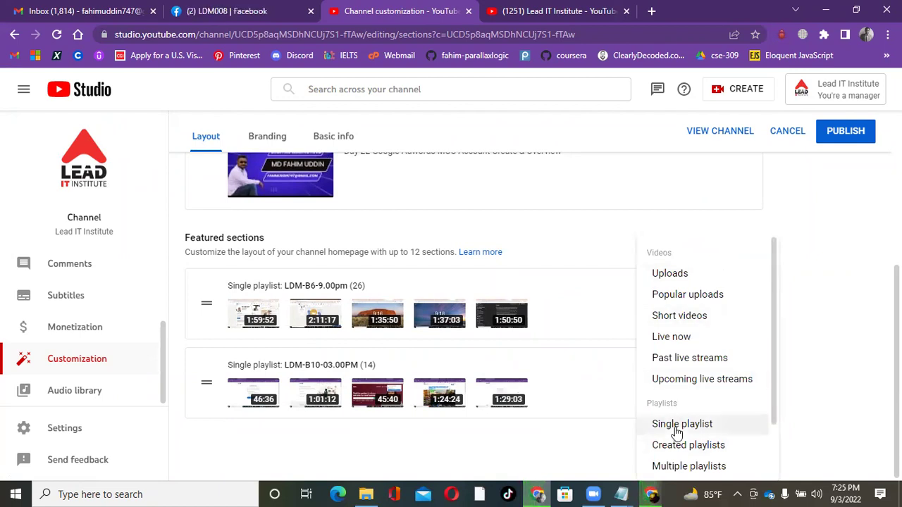
pyautogui.click(676, 425)
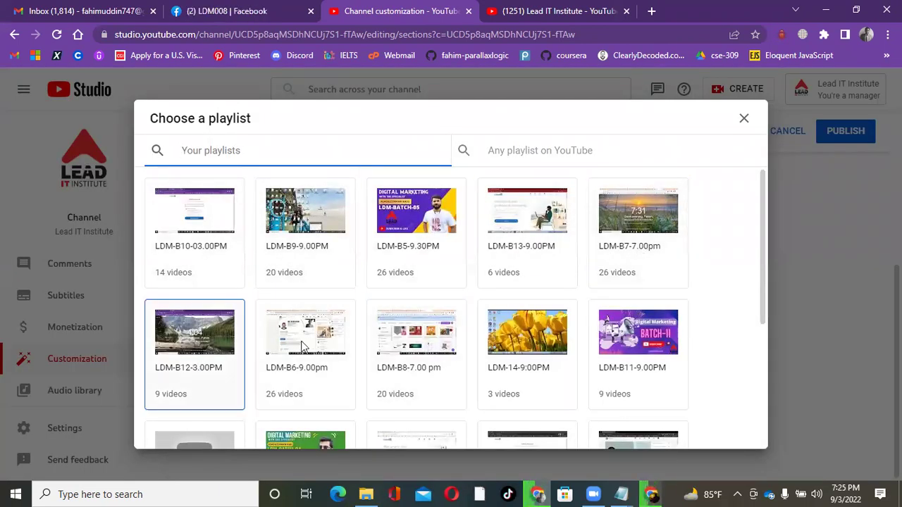
pyautogui.click(422, 337)
pyautogui.scroll(-1, 410, 417)
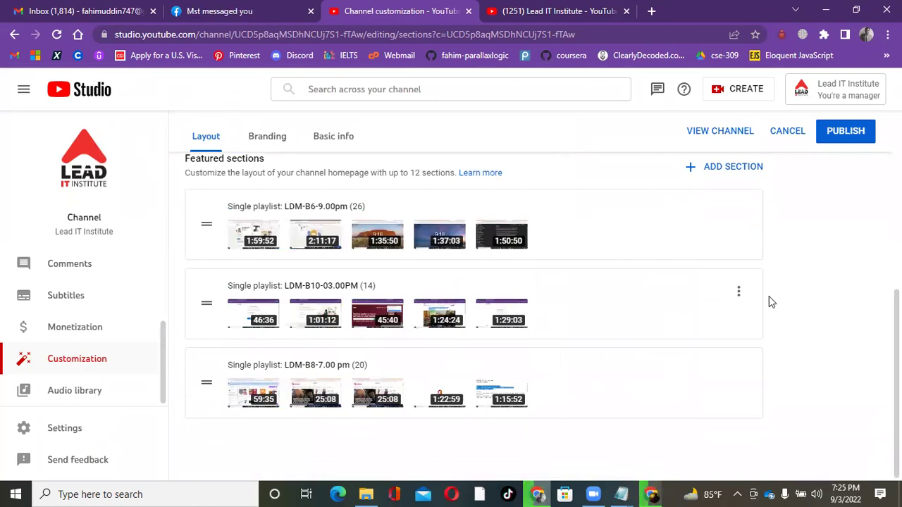
# Step: Look over the playlists offered when editing the contents of the "LDM-B10-03.00PM" section, and close the selection
pyautogui.click(739, 292)
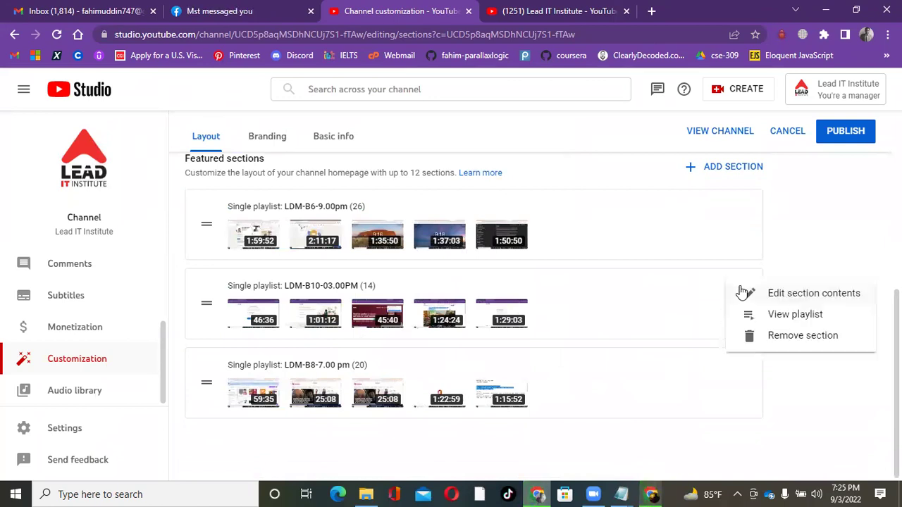
pyautogui.click(834, 295)
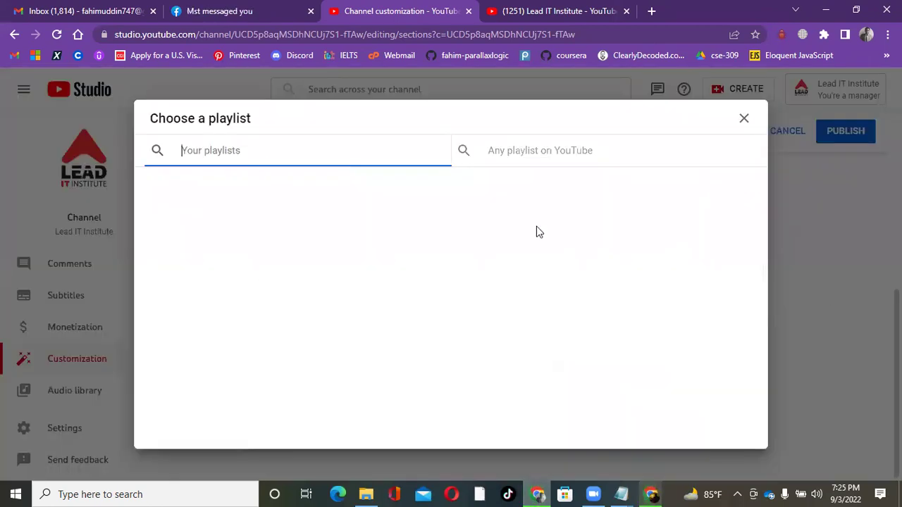
pyautogui.click(745, 119)
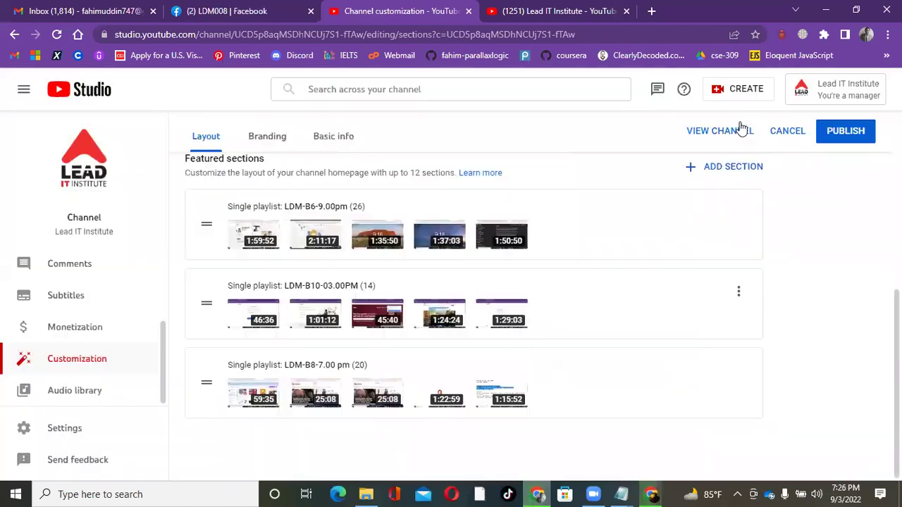
pyautogui.click(738, 292)
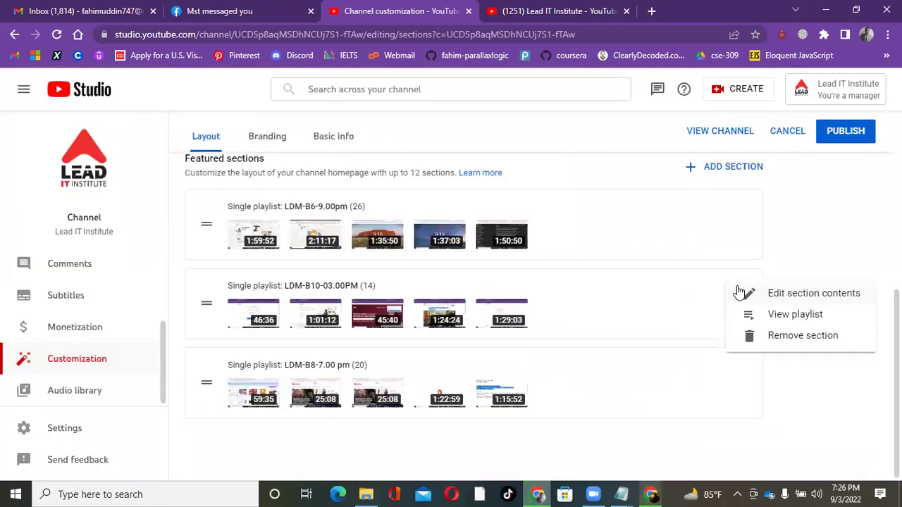
pyautogui.click(824, 299)
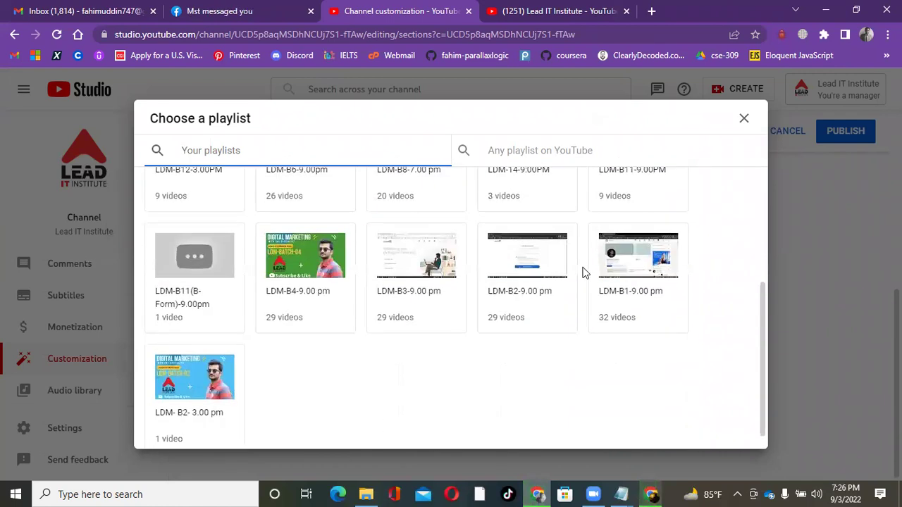
pyautogui.scroll(5, 634, 211)
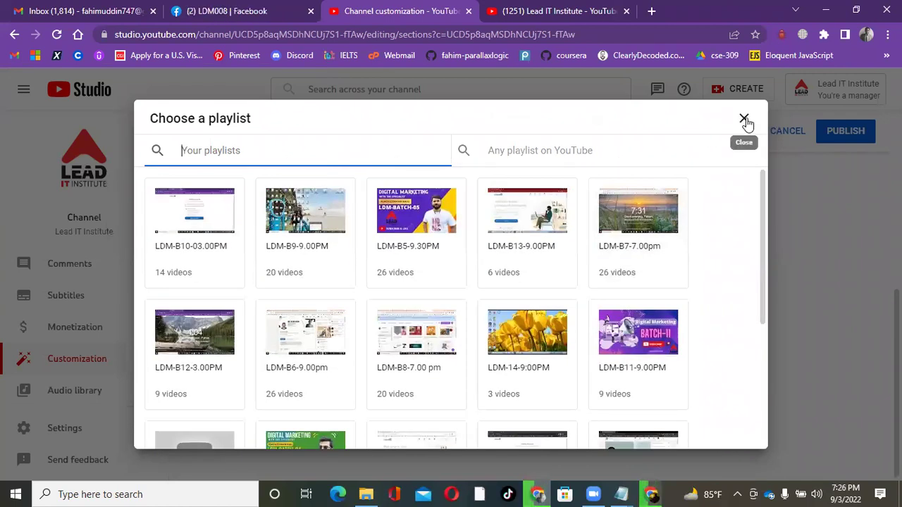
pyautogui.click(744, 120)
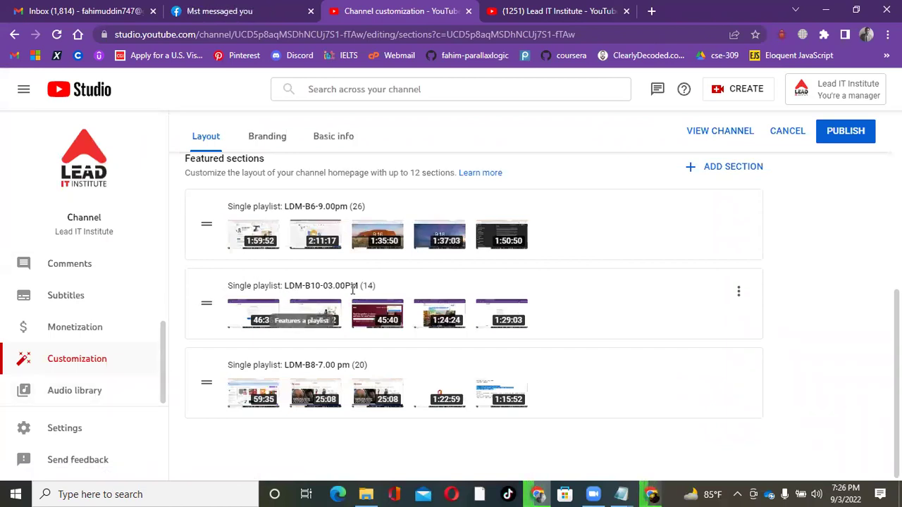
# Step: View the playlist behind the "LDM-B8-7.00 pm" section, look through its videos and return to the layout
pyautogui.moveTo(277, 364); pyautogui.dragTo(281, 364)
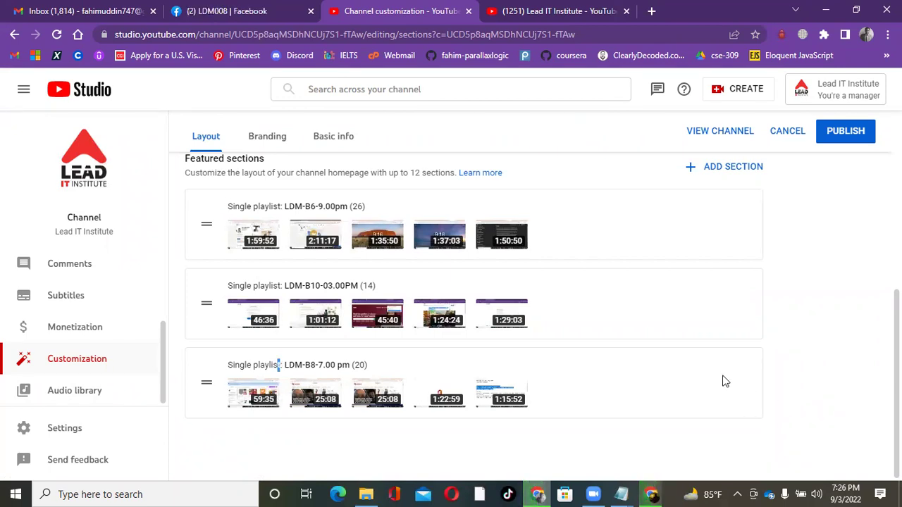
pyautogui.click(739, 373)
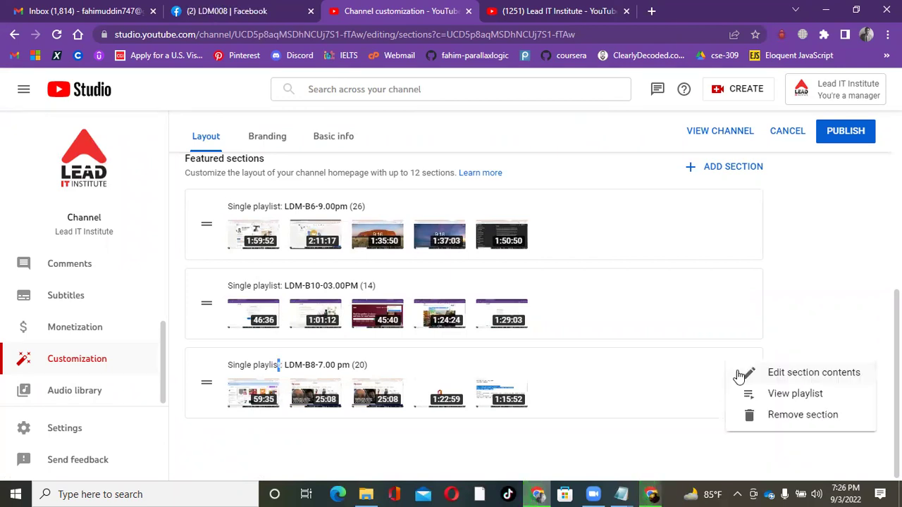
pyautogui.click(804, 394)
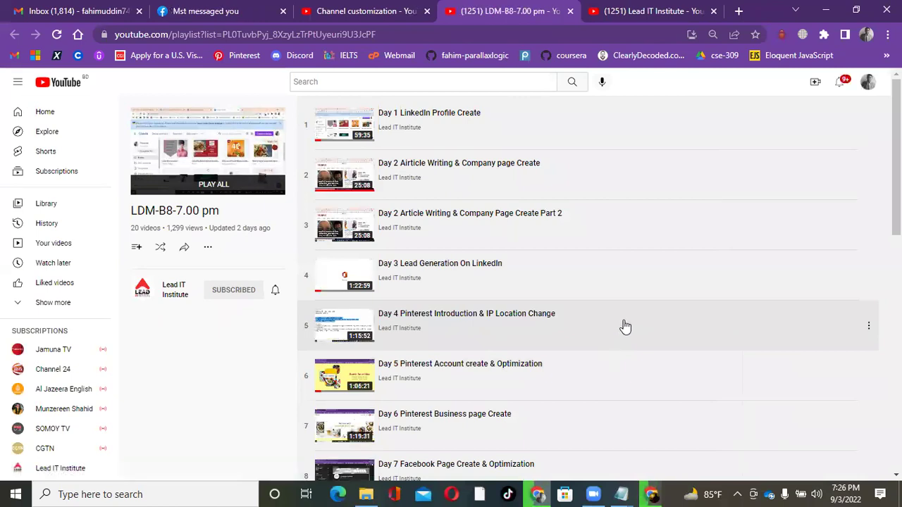
pyautogui.scroll(-2, 627, 322)
pyautogui.scroll(2, 637, 292)
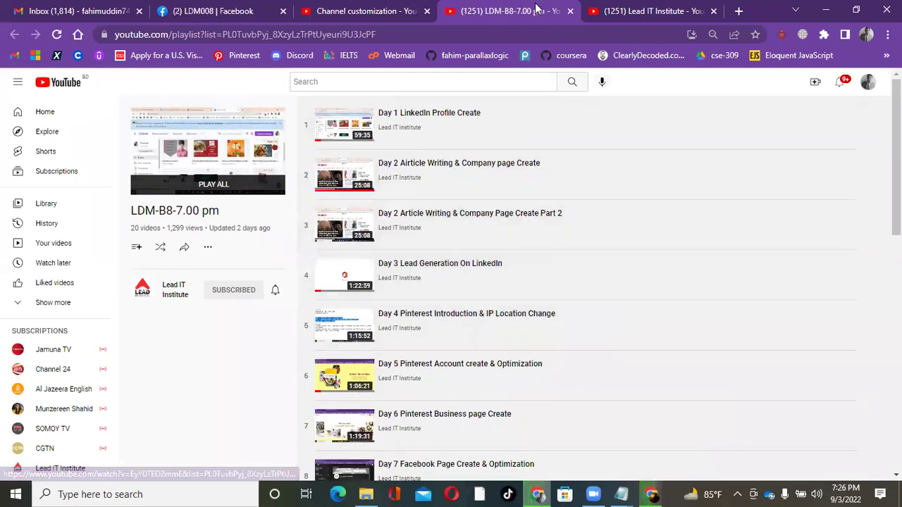
pyautogui.click(571, 12)
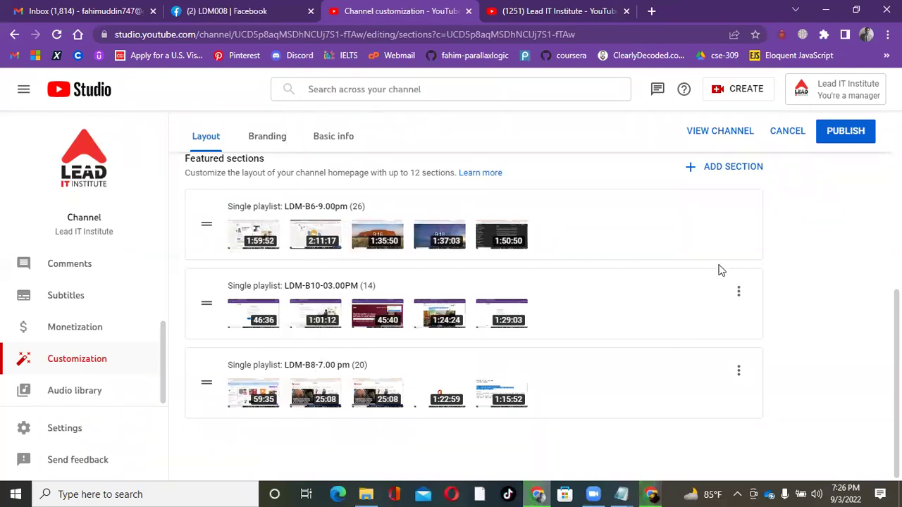
# Step: Start a new multiple playlists section and include the playlists "LDM-B10-03.00PM" and "LDM-B8-7.00 pm"
pyautogui.click(740, 166)
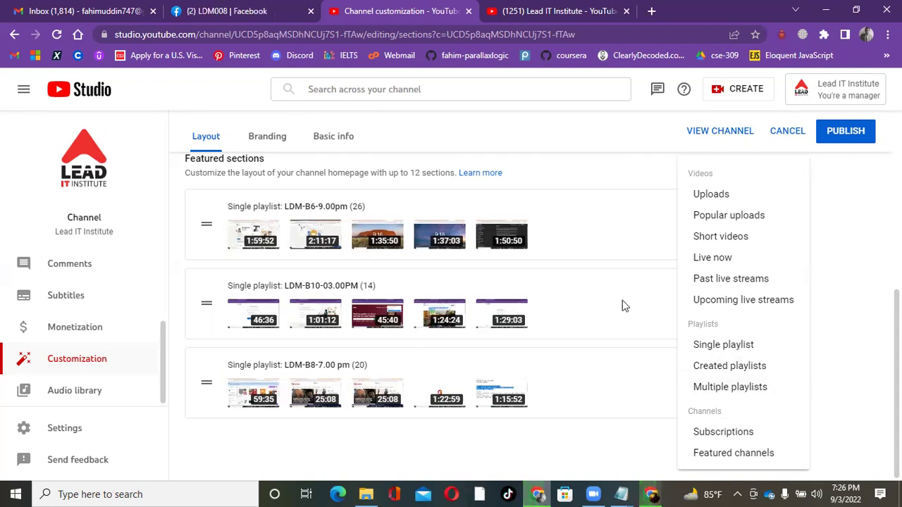
pyautogui.click(519, 459)
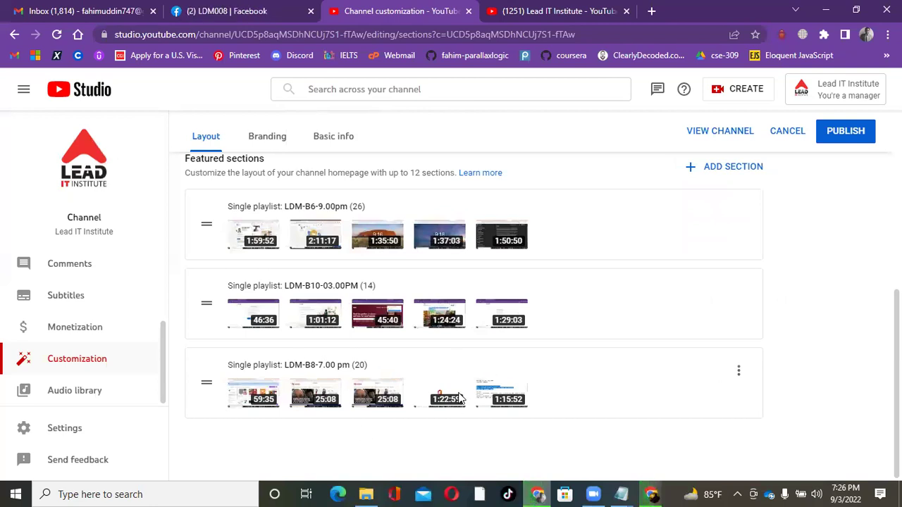
pyautogui.click(700, 169)
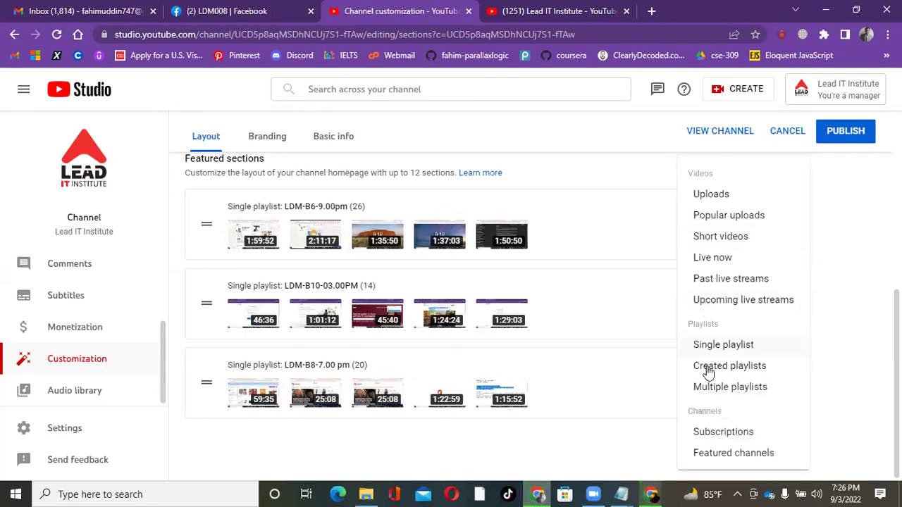
pyautogui.click(717, 387)
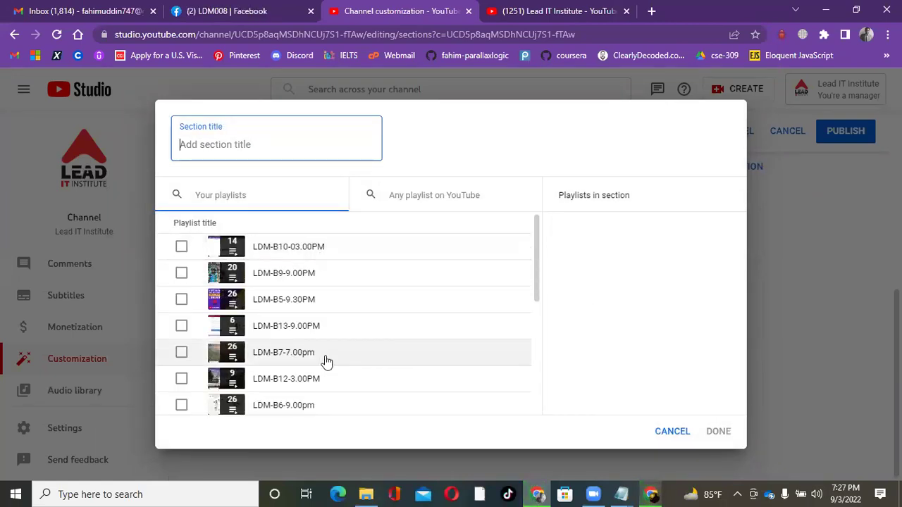
pyautogui.click(182, 248)
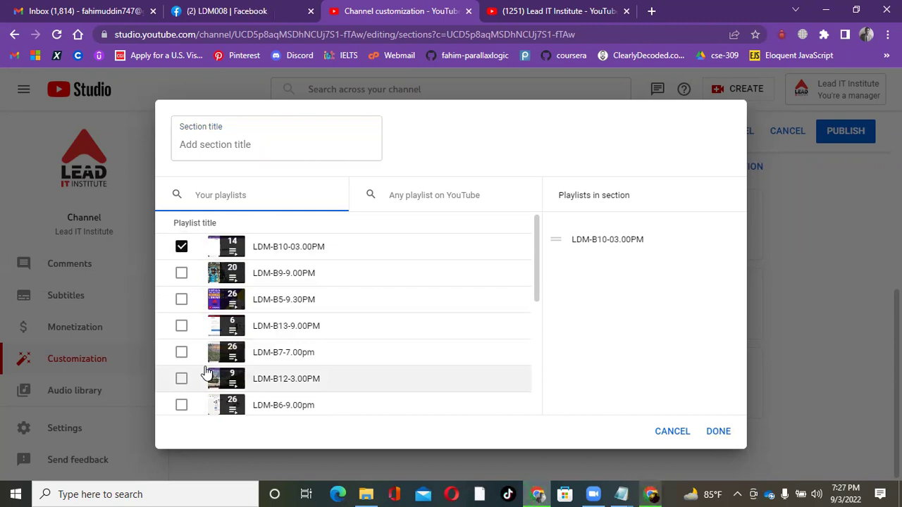
pyautogui.scroll(-1, 204, 361)
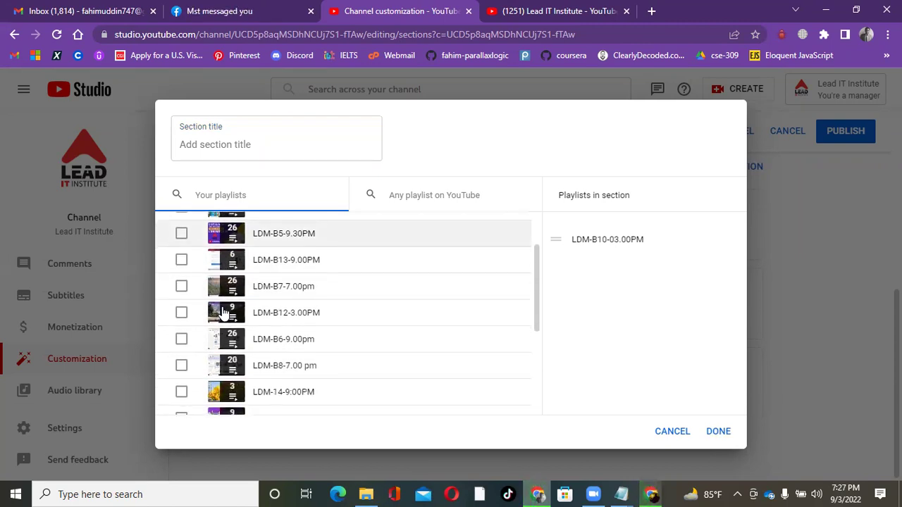
pyautogui.click(181, 366)
pyautogui.scroll(-1, 183, 366)
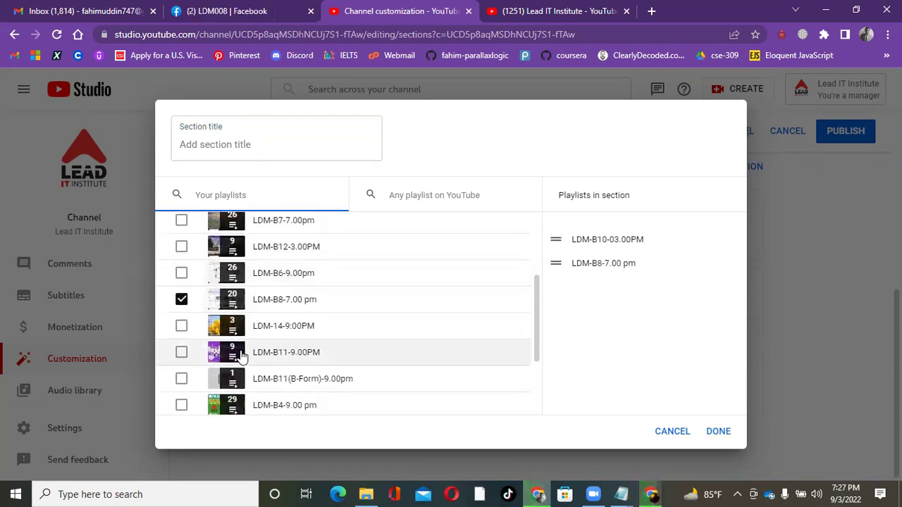
pyautogui.scroll(-2, 240, 356)
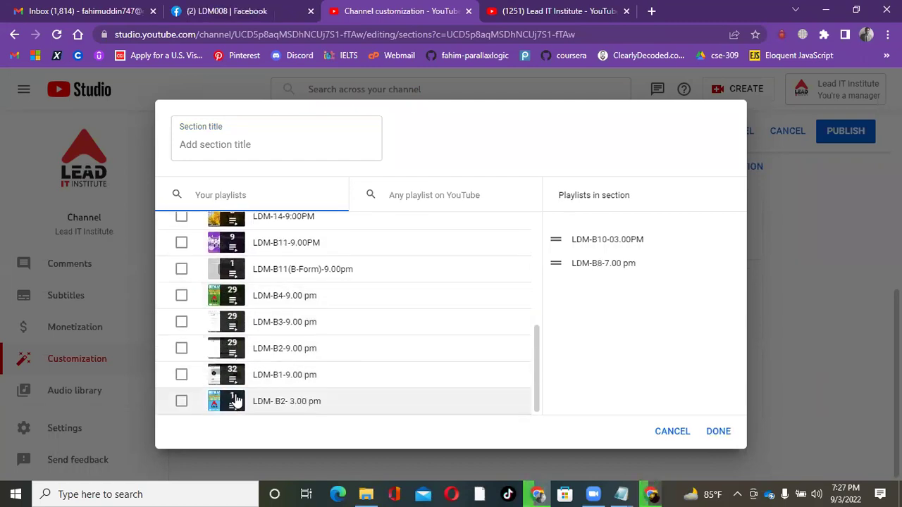
pyautogui.scroll(3, 236, 401)
pyautogui.scroll(2, 236, 400)
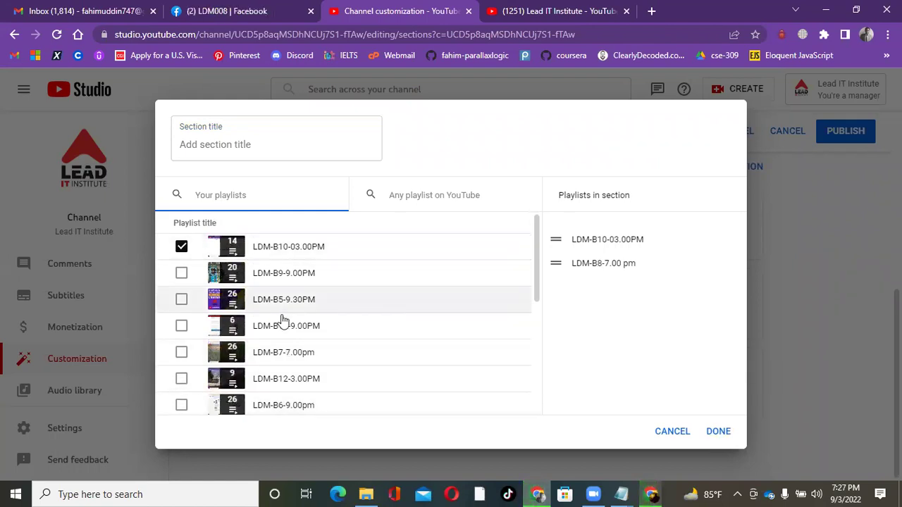
pyautogui.scroll(-5, 285, 342)
pyautogui.scroll(5, 287, 343)
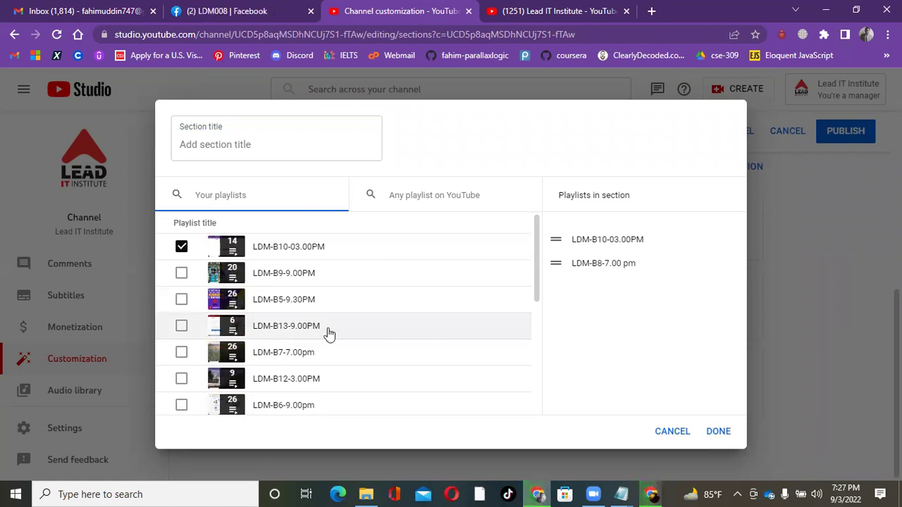
# Step: Title the multiple playlists section "SMW" and add it to the featured sections
pyautogui.click(248, 147)
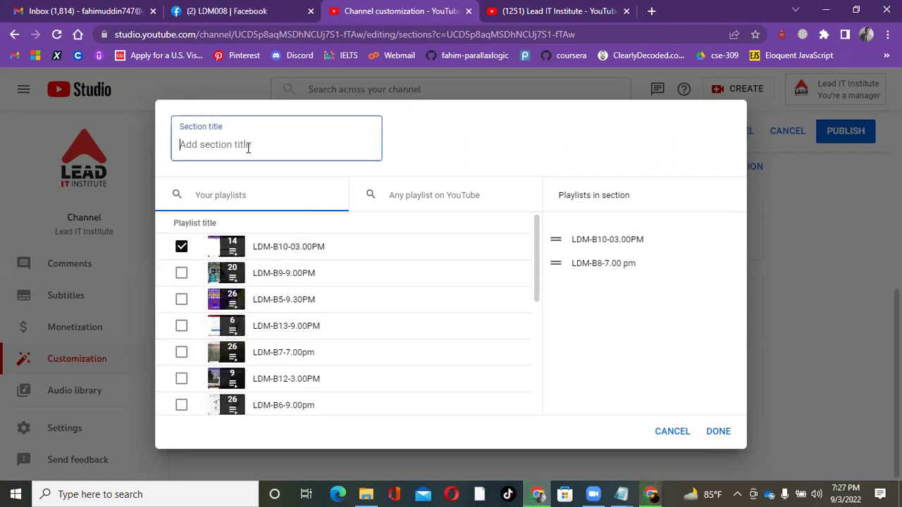
pyautogui.write('S')
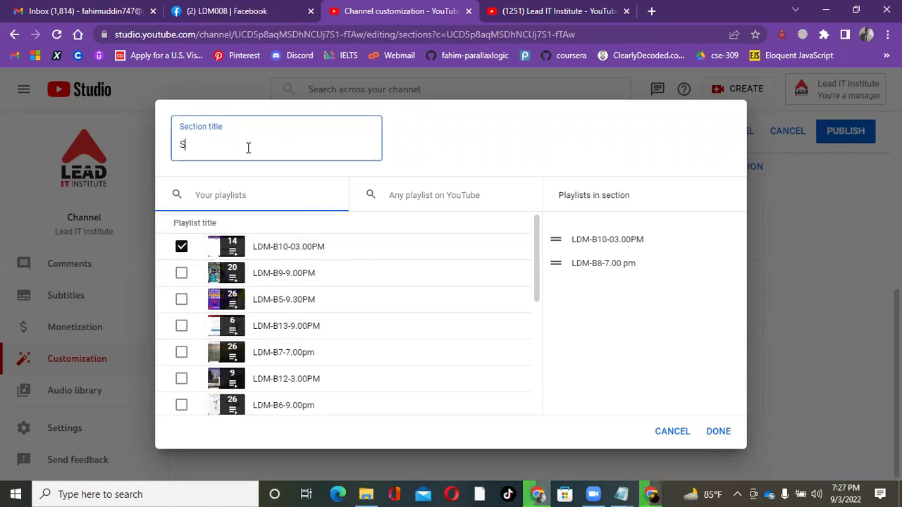
pyautogui.write('M')
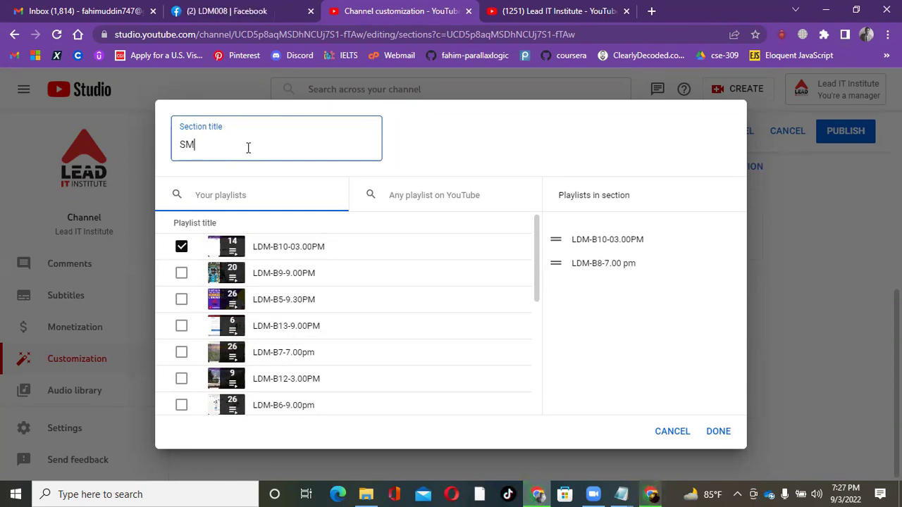
pyautogui.write('W')
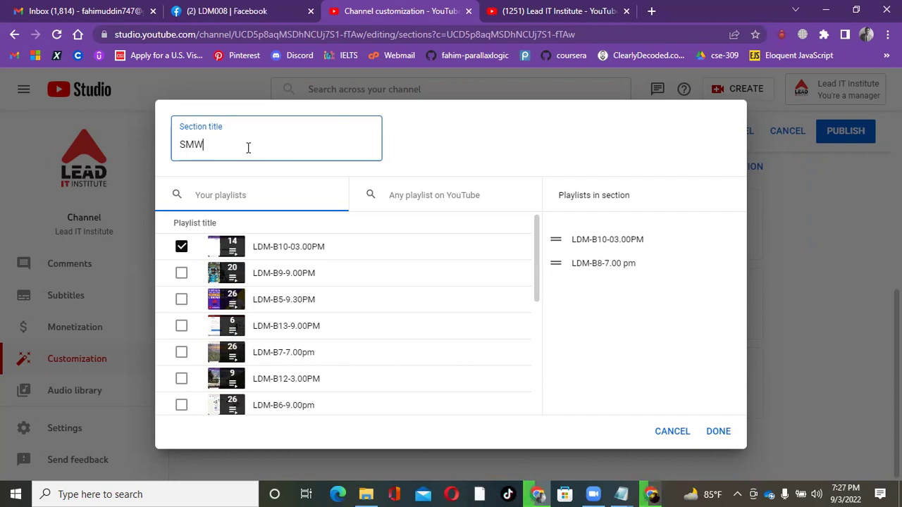
pyautogui.click(720, 434)
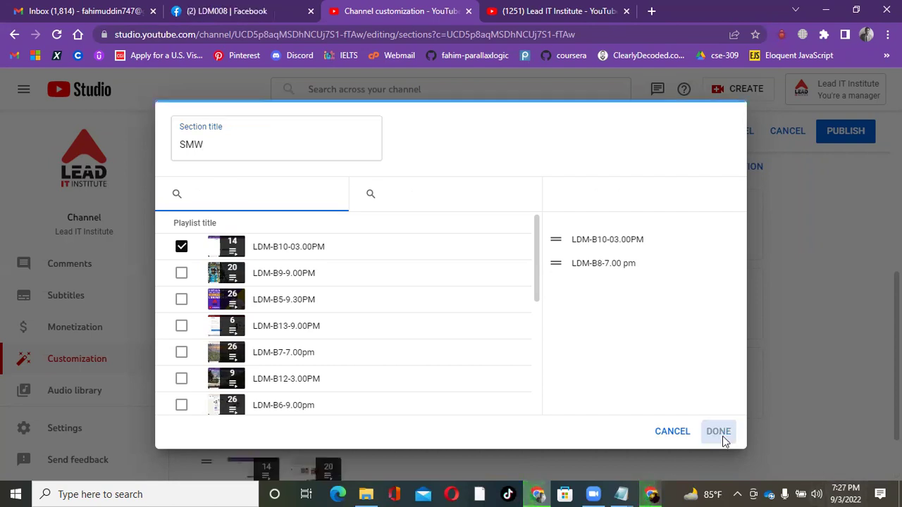
pyautogui.scroll(-2, 337, 189)
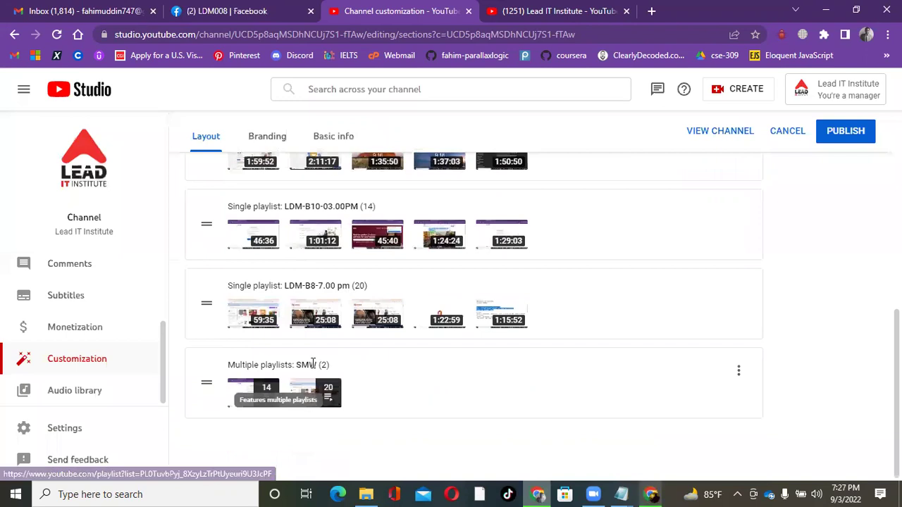
pyautogui.click(393, 371)
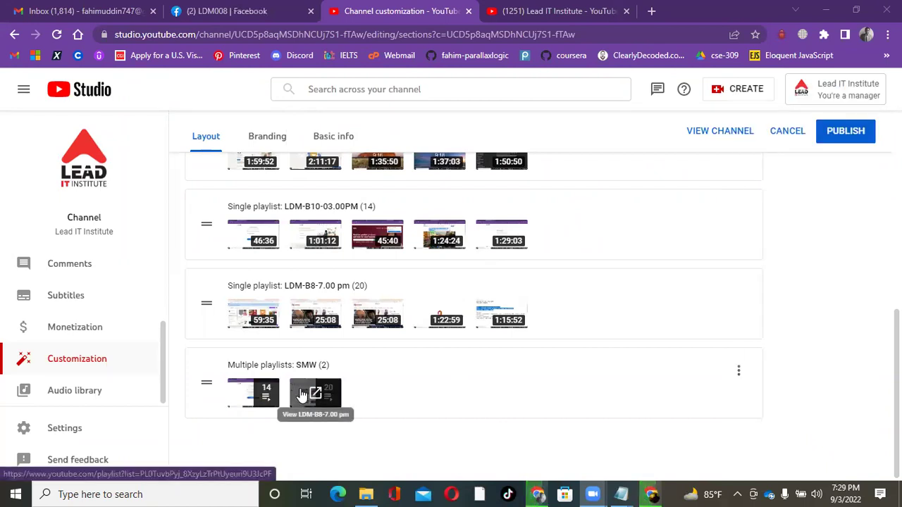
# Step: Review the title and playlists of the "SMW" multiple playlists section in its contents editor, and close it without changes
pyautogui.moveTo(296, 365); pyautogui.dragTo(329, 365)
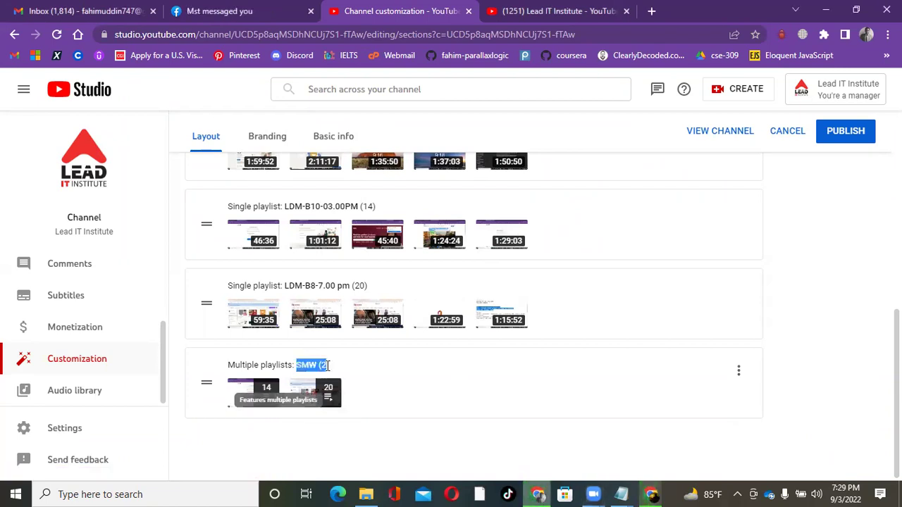
pyautogui.click(738, 370)
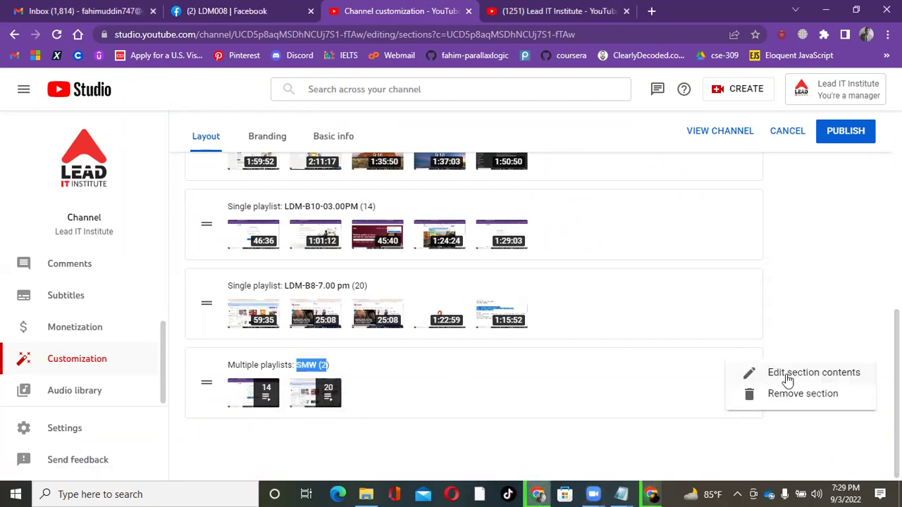
pyautogui.click(803, 374)
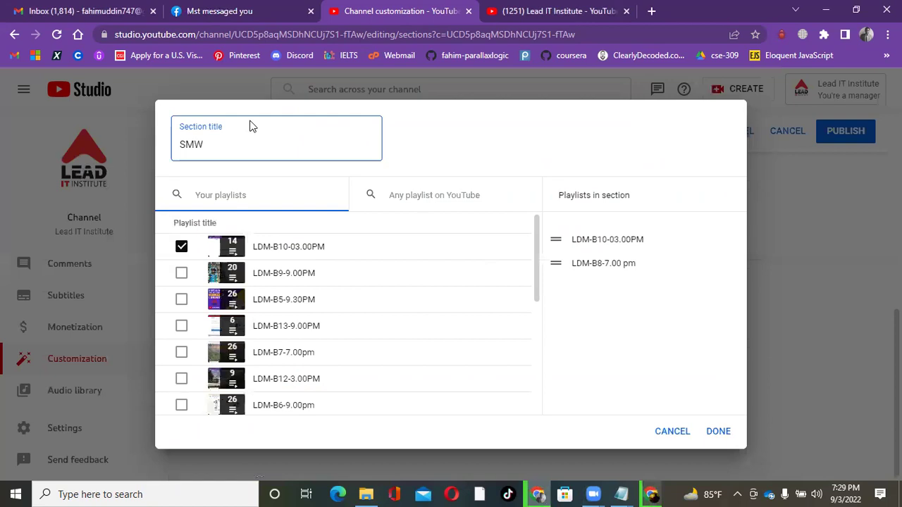
pyautogui.moveTo(209, 149); pyautogui.dragTo(181, 146)
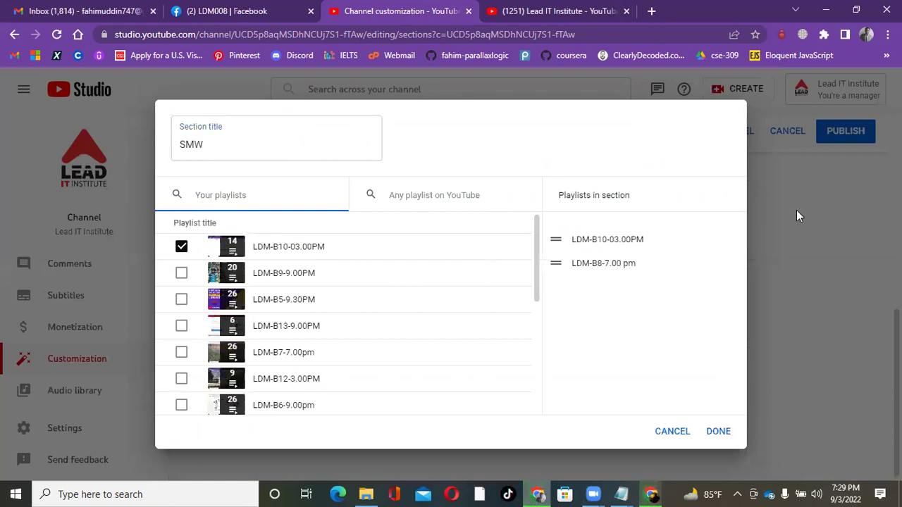
pyautogui.click(673, 433)
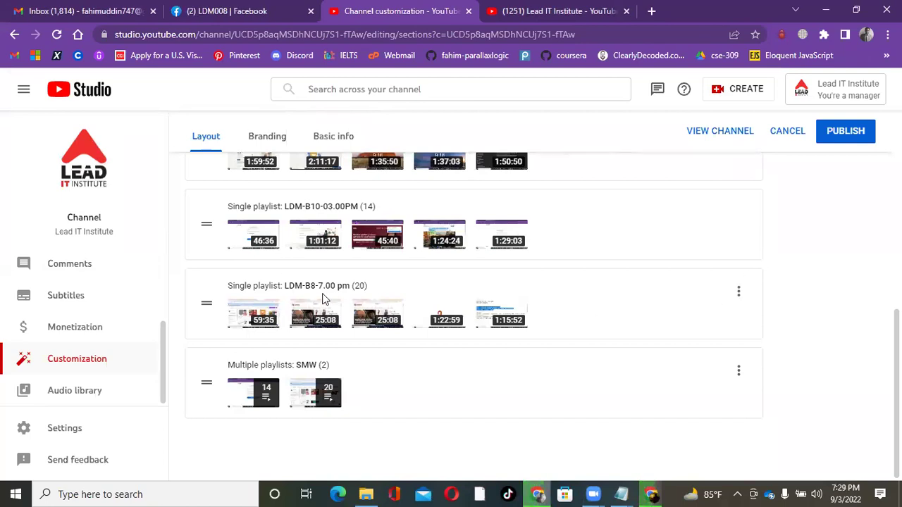
# Step: Remove the single playlist sections "LDM-B10-03.00PM" and "LDM-B8-7.00 pm" from the featured sections
pyautogui.click(738, 214)
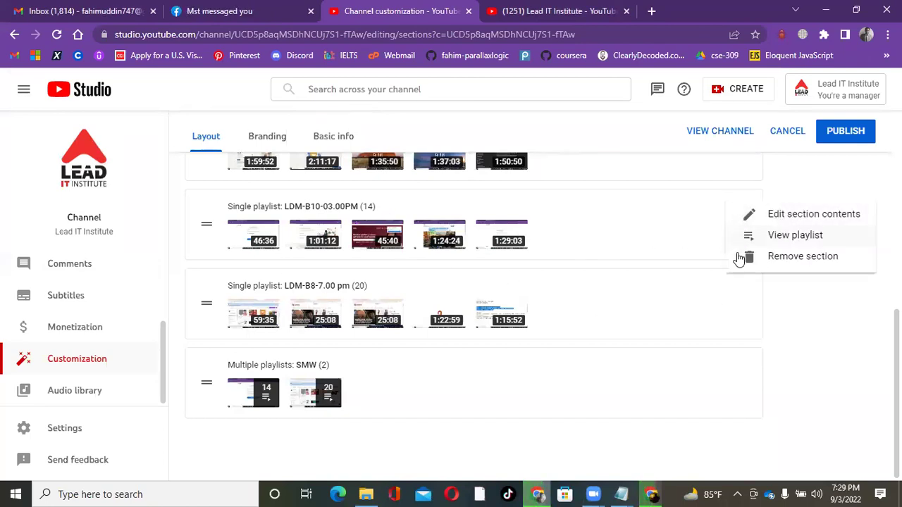
pyautogui.click(780, 256)
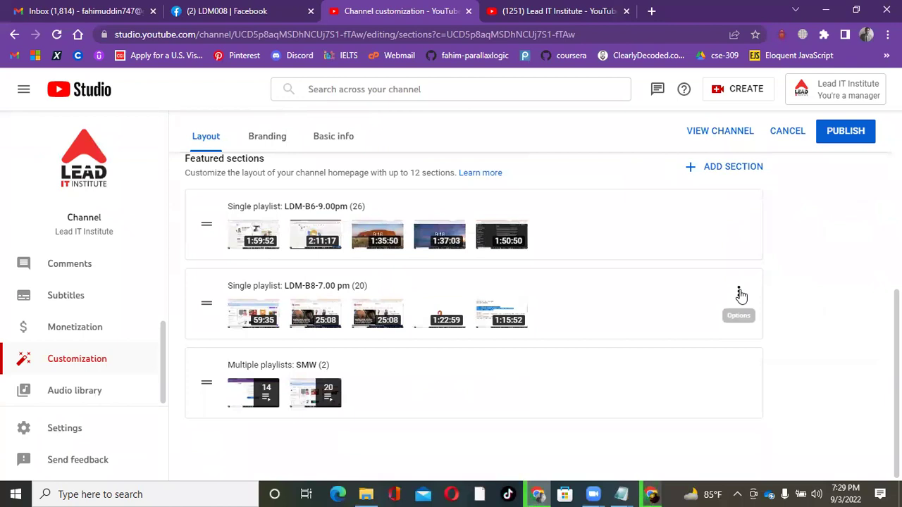
pyautogui.click(738, 291)
pyautogui.click(795, 335)
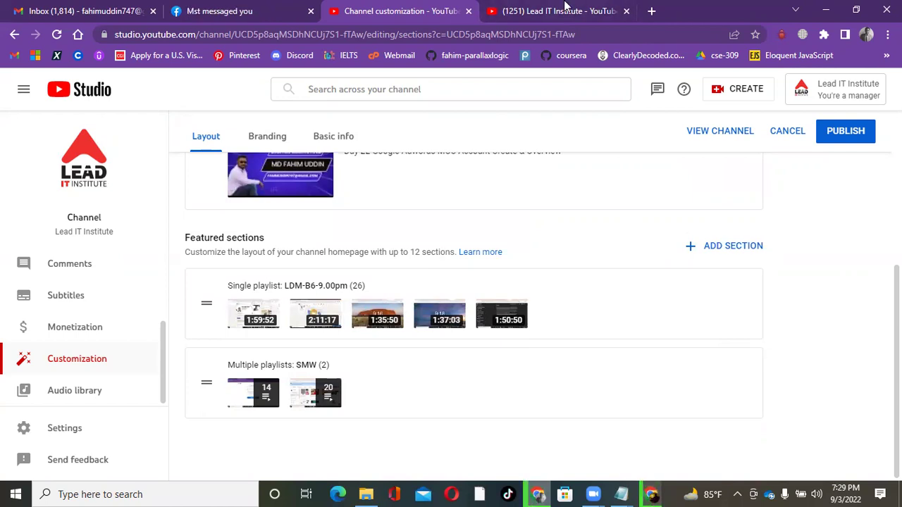
# Step: Reload the public Lead IT Institute channel, look over the sections on its home page, and return to the channel customization
pyautogui.click(557, 11)
pyautogui.click(56, 36)
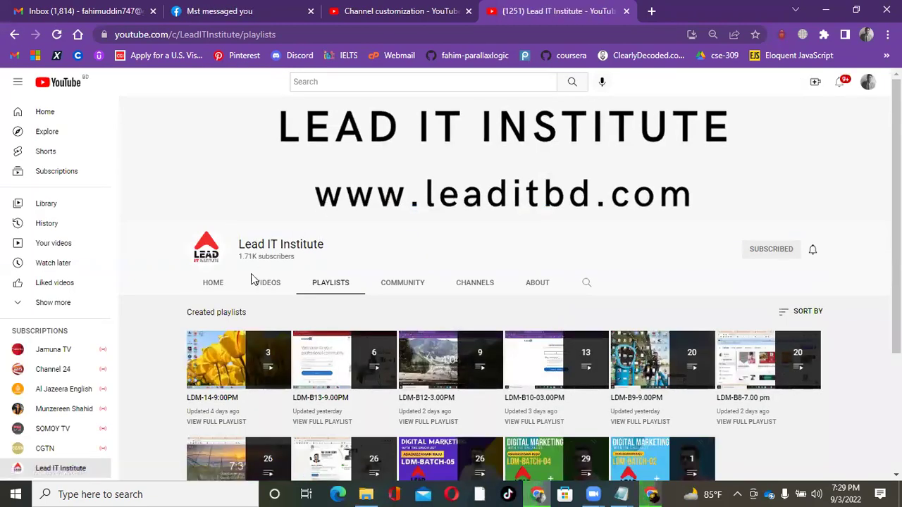
pyautogui.click(212, 284)
pyautogui.scroll(-3, 708, 258)
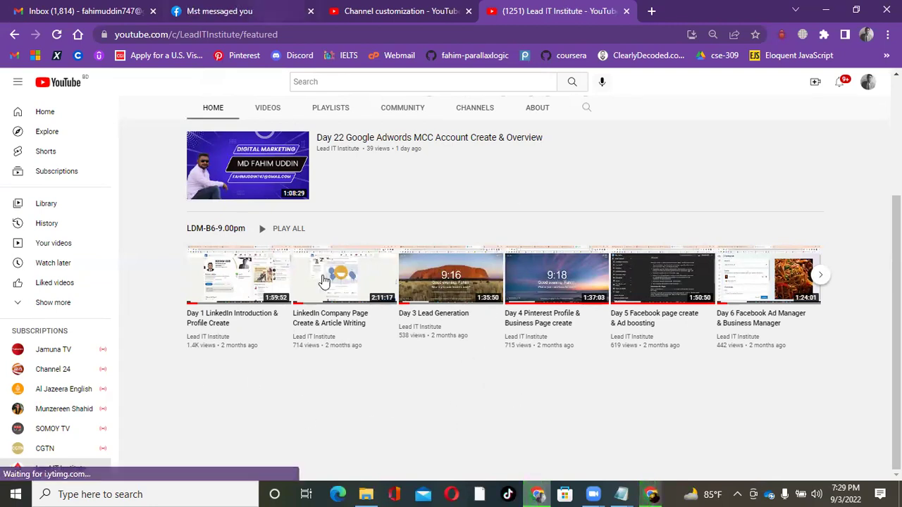
pyautogui.click(415, 10)
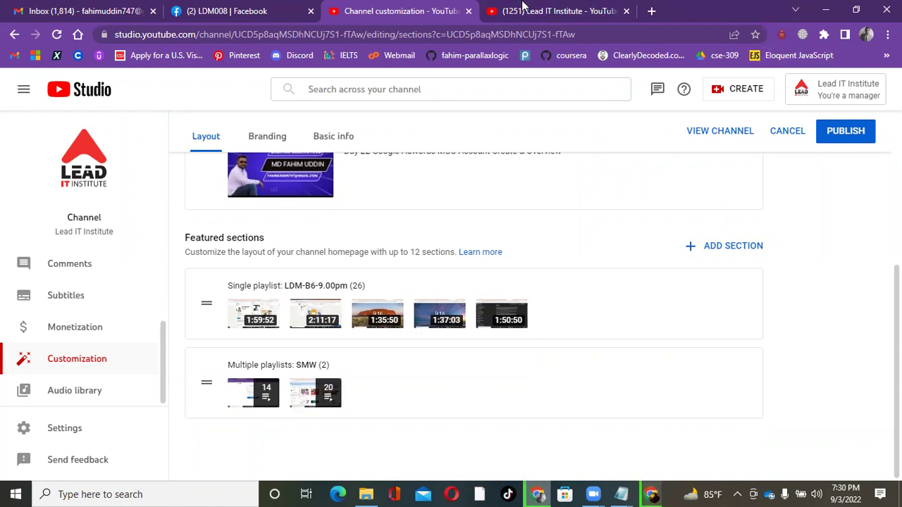
# Step: Examine the profile picture requirements in the branding settings, and briefly open and close the public channel page
pyautogui.scroll(5, 375, 296)
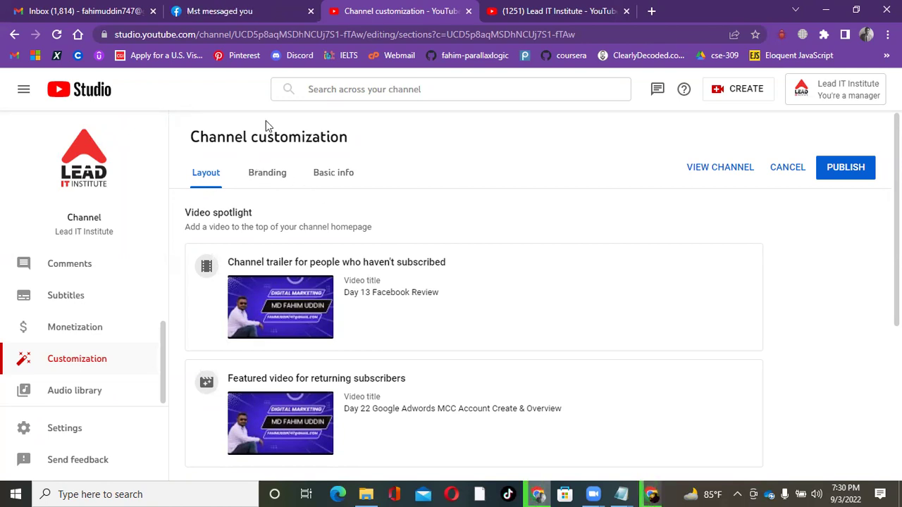
pyautogui.click(268, 181)
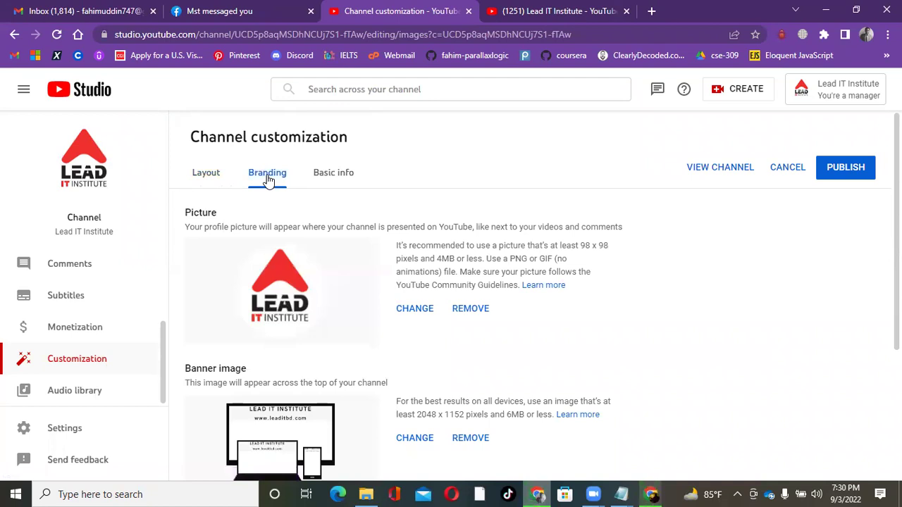
pyautogui.scroll(-1, 534, 220)
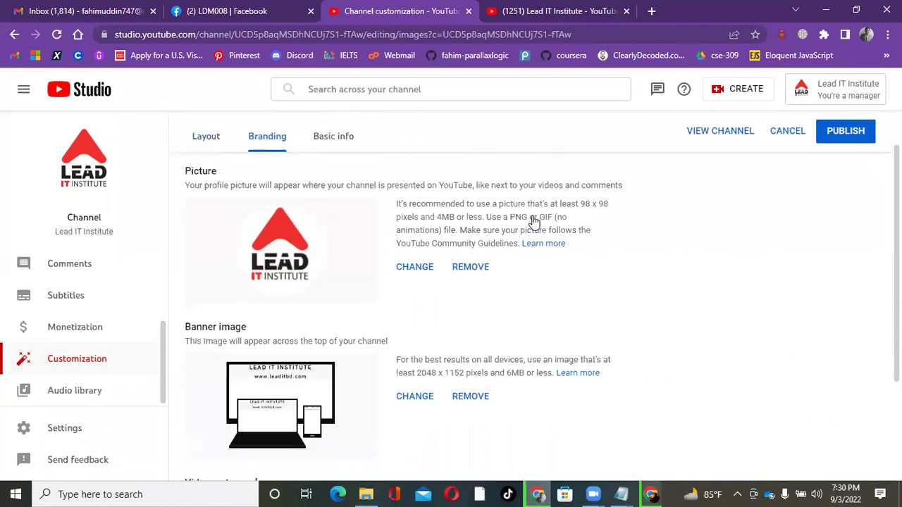
pyautogui.scroll(1, 533, 221)
pyautogui.moveTo(229, 215); pyautogui.dragTo(147, 217)
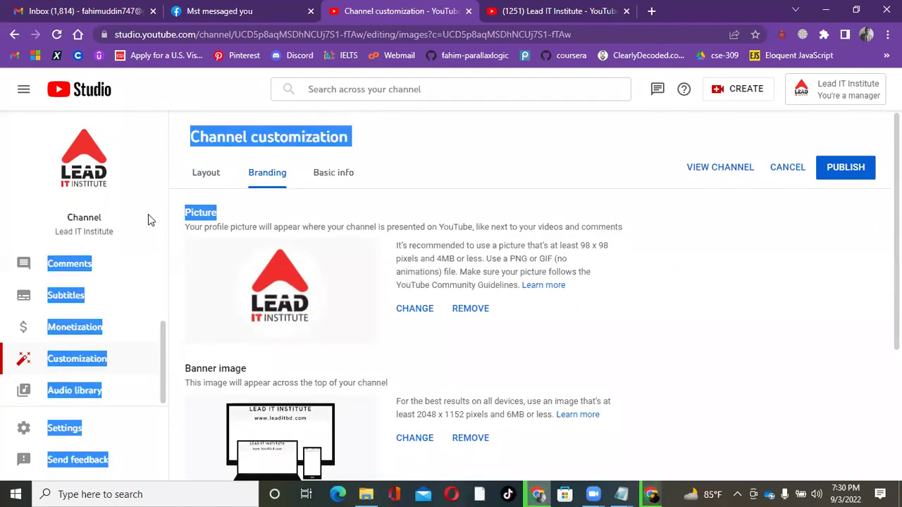
pyautogui.click(257, 221)
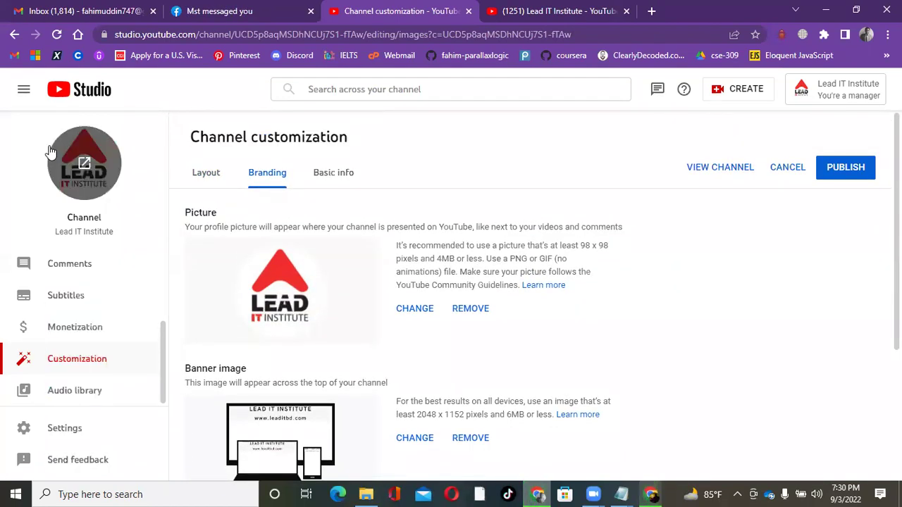
pyautogui.click(98, 152)
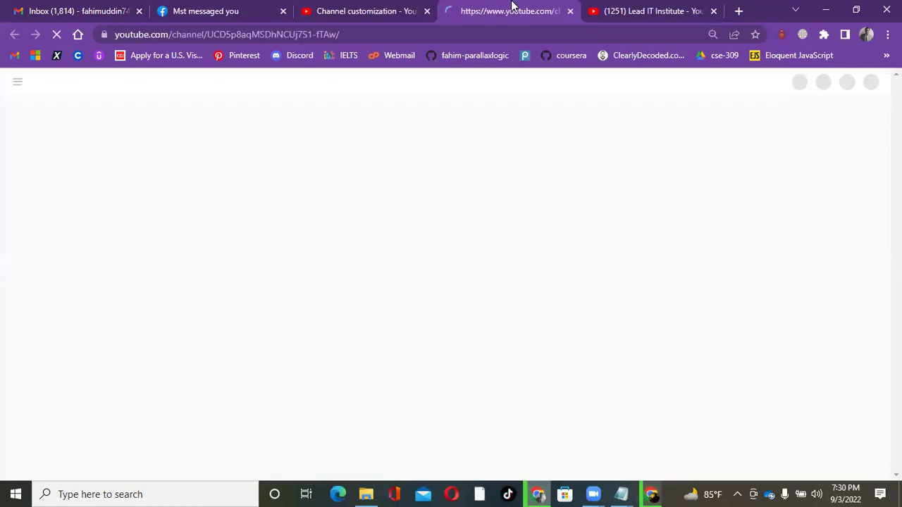
pyautogui.click(570, 11)
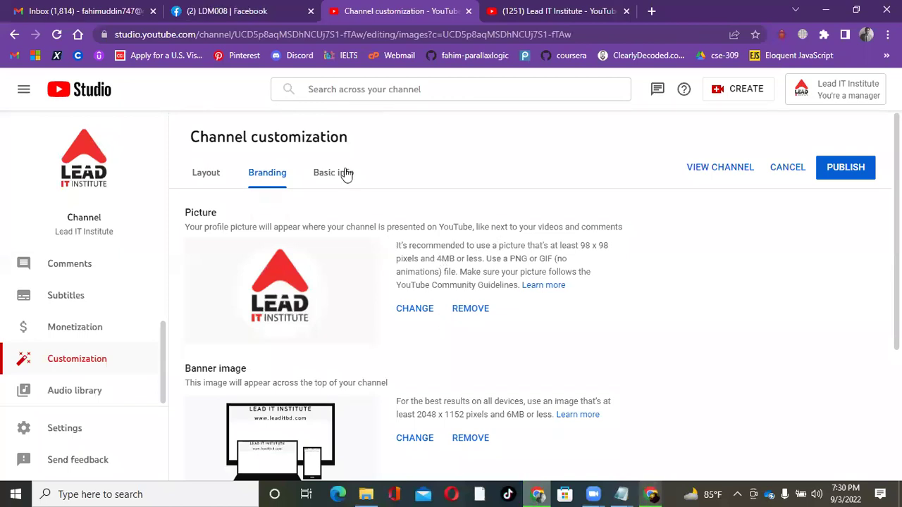
# Step: Look through the profile picture, banner image and video watermark options in the branding settings
pyautogui.scroll(-2, 331, 268)
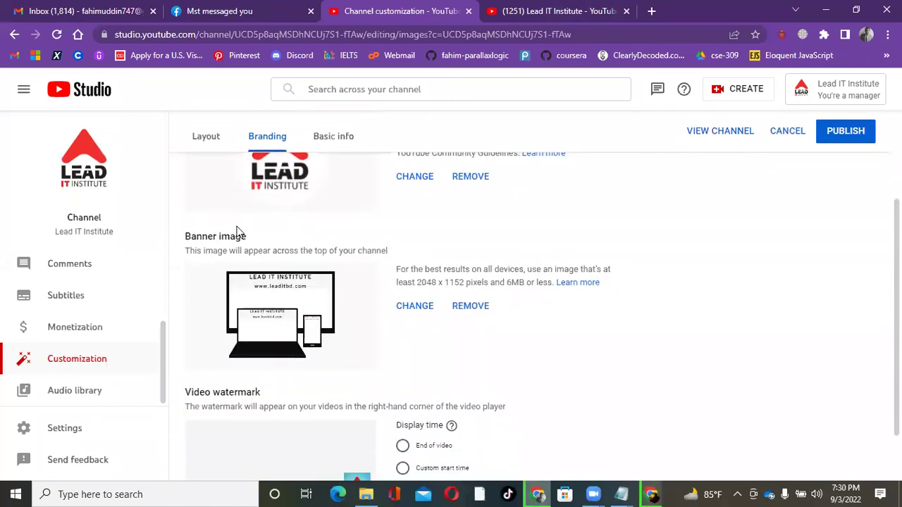
pyautogui.scroll(2, 393, 280)
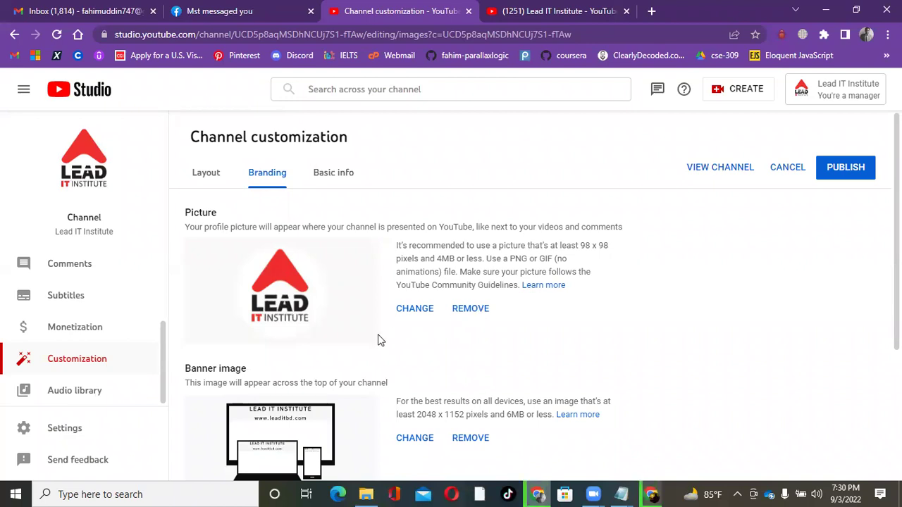
pyautogui.scroll(-1, 378, 340)
pyautogui.scroll(-2, 314, 243)
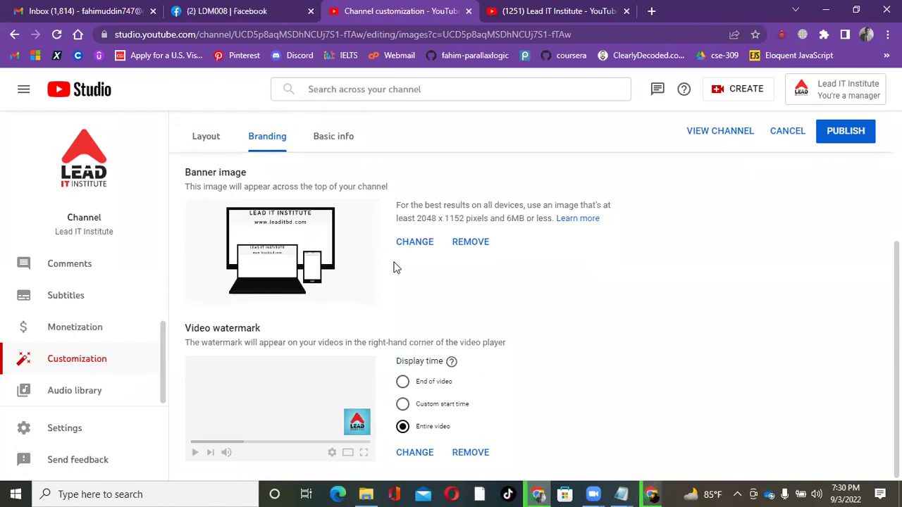
# Step: Examine the banner dimensions in the "YouTube Banner" image from the LeadIt folder, and check the banner's file size limit in the branding settings
pyautogui.click(369, 494)
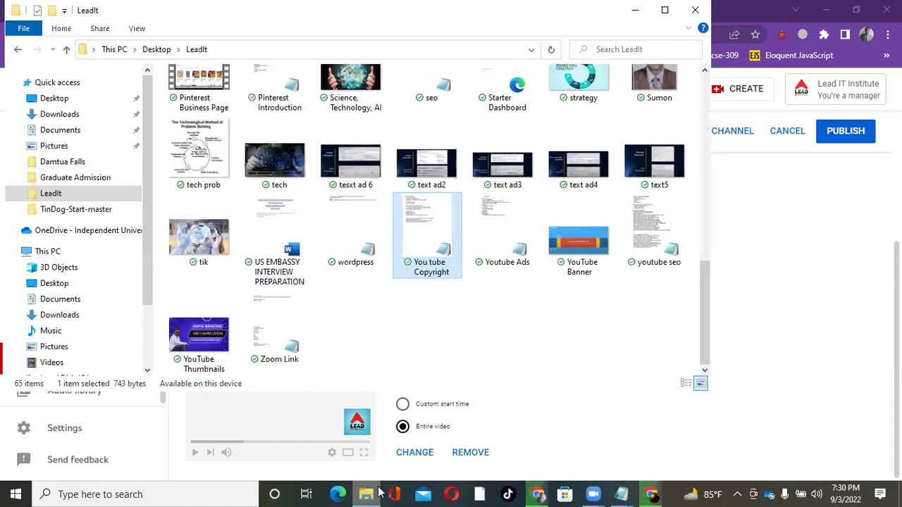
pyautogui.doubleClick(579, 243)
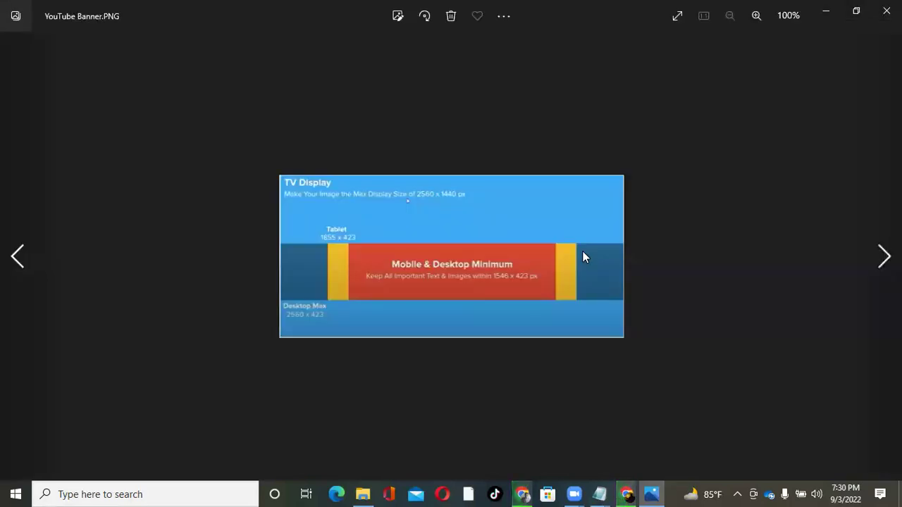
pyautogui.scroll(3, 582, 251)
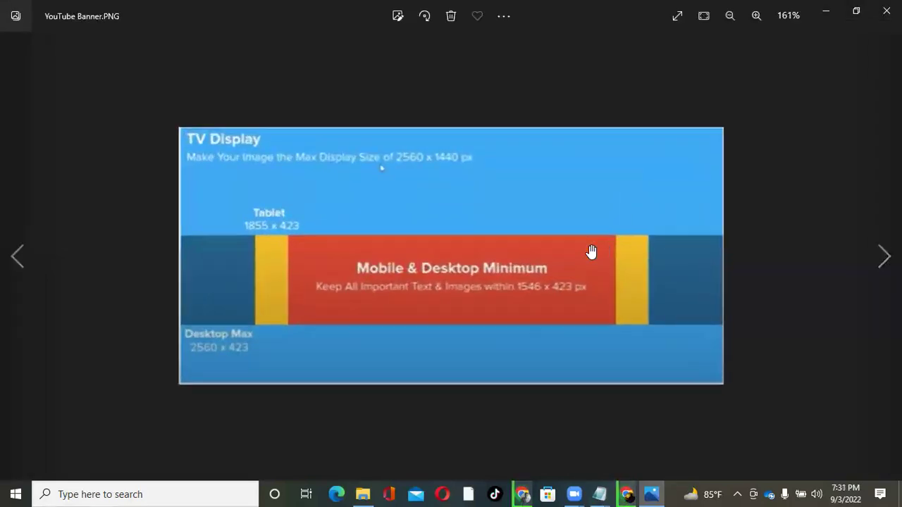
pyautogui.scroll(2, 591, 251)
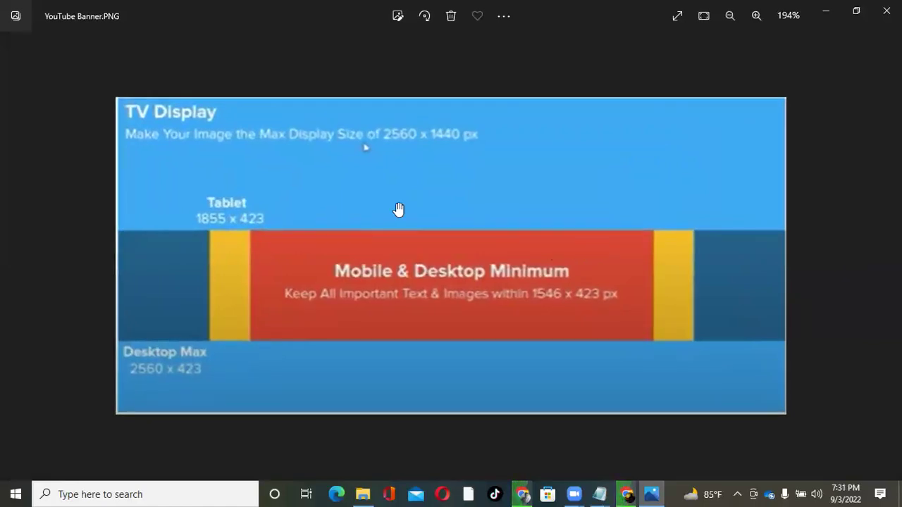
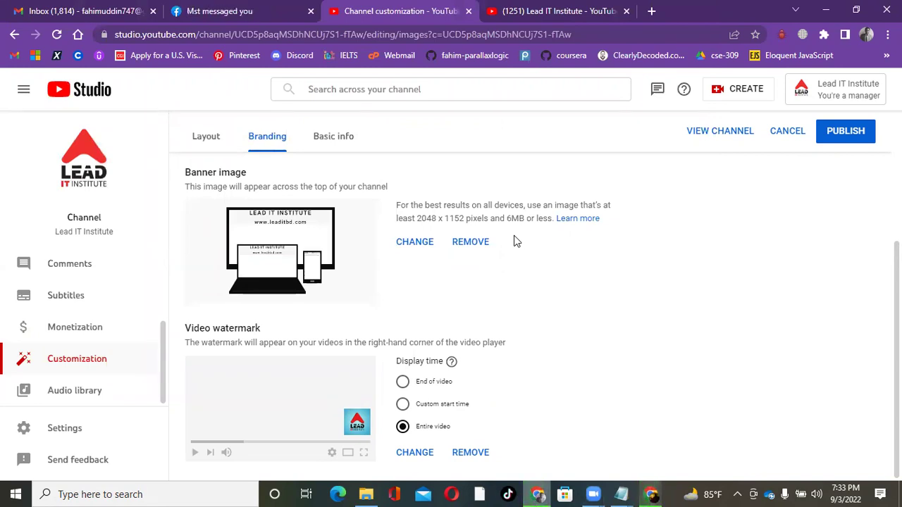
pyautogui.moveTo(506, 219); pyautogui.dragTo(554, 221)
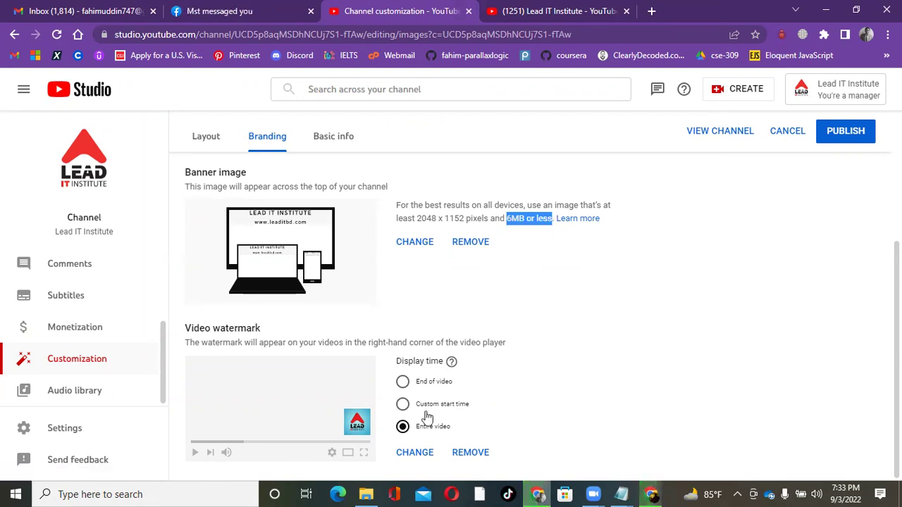
pyautogui.click(503, 287)
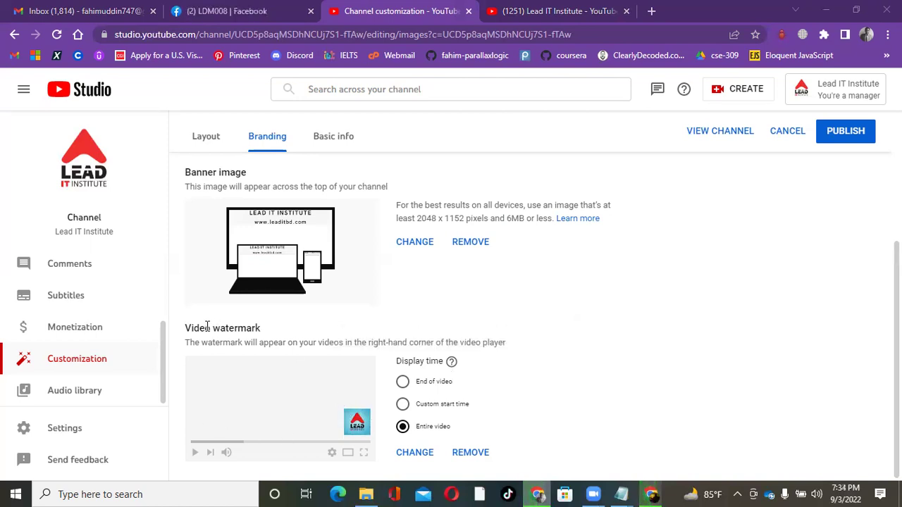
# Step: Check the video watermark setting, and inspect the watermark on the "Day 22 Google Adwords MCC Account Create & Overview" video, including in full screen
pyautogui.moveTo(184, 330); pyautogui.dragTo(303, 337)
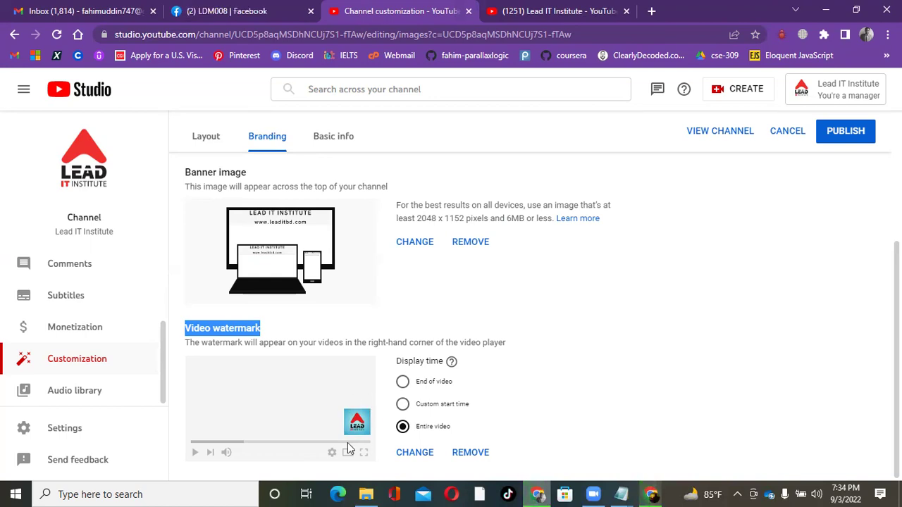
pyautogui.click(528, 8)
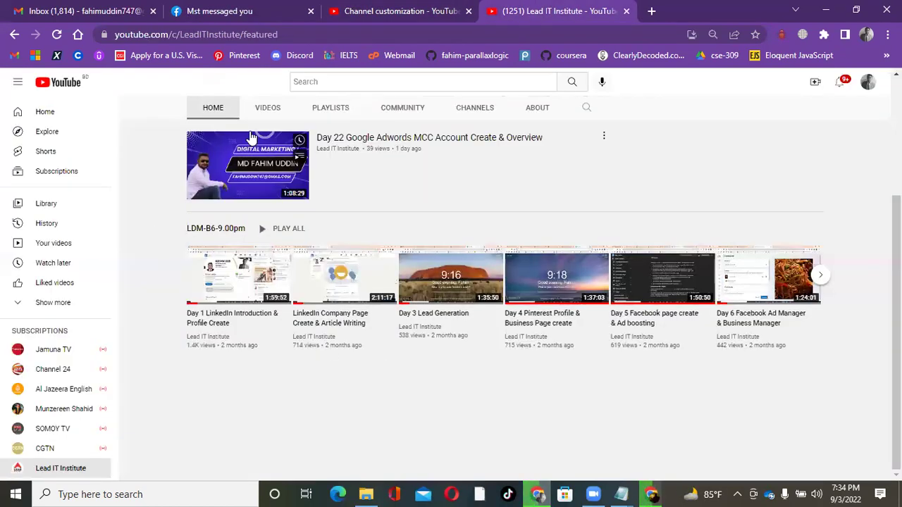
pyautogui.click(244, 176)
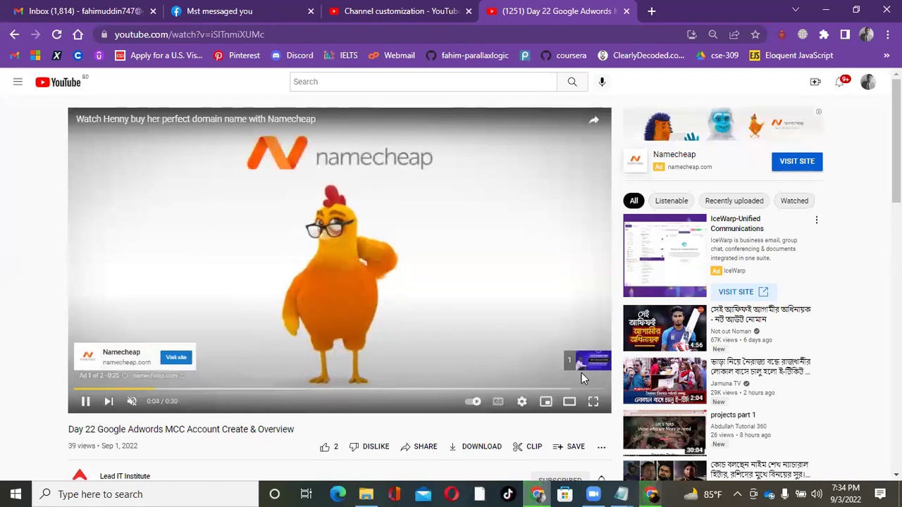
pyautogui.click(585, 367)
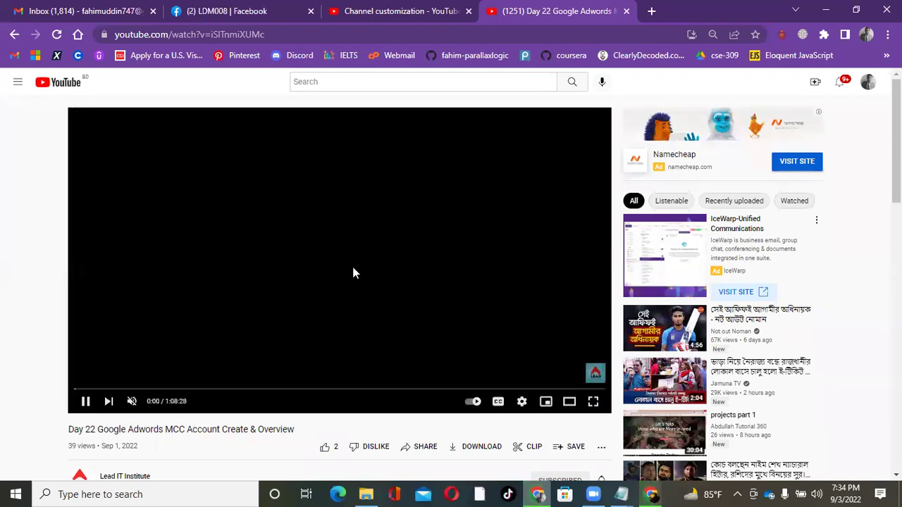
pyautogui.click(594, 402)
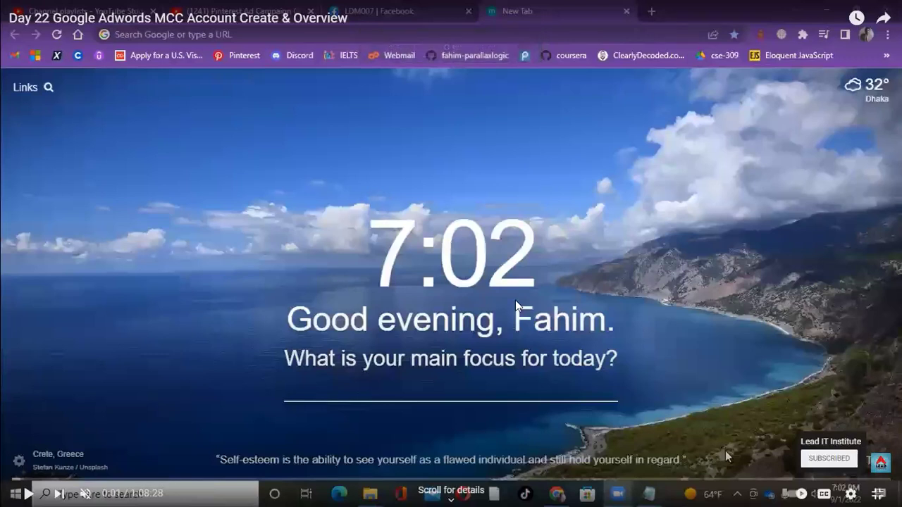
pyautogui.press('Escape')
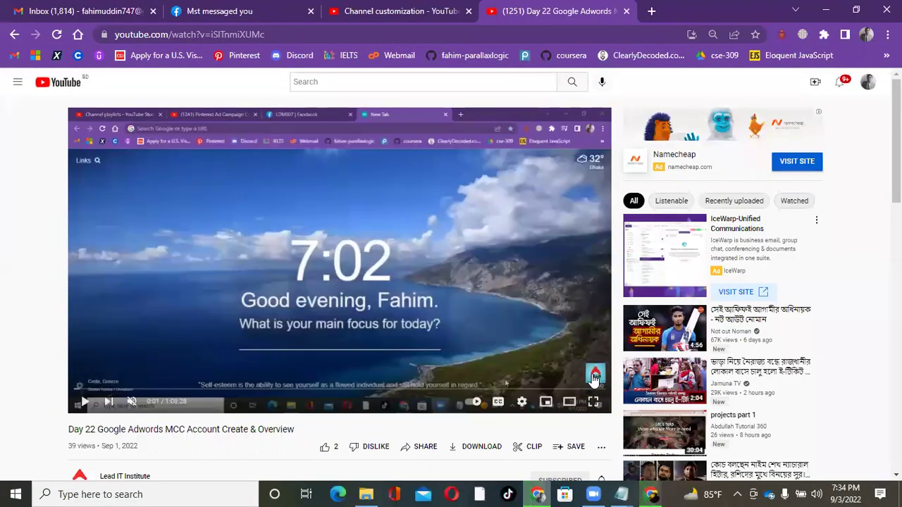
pyautogui.moveTo(597, 377)
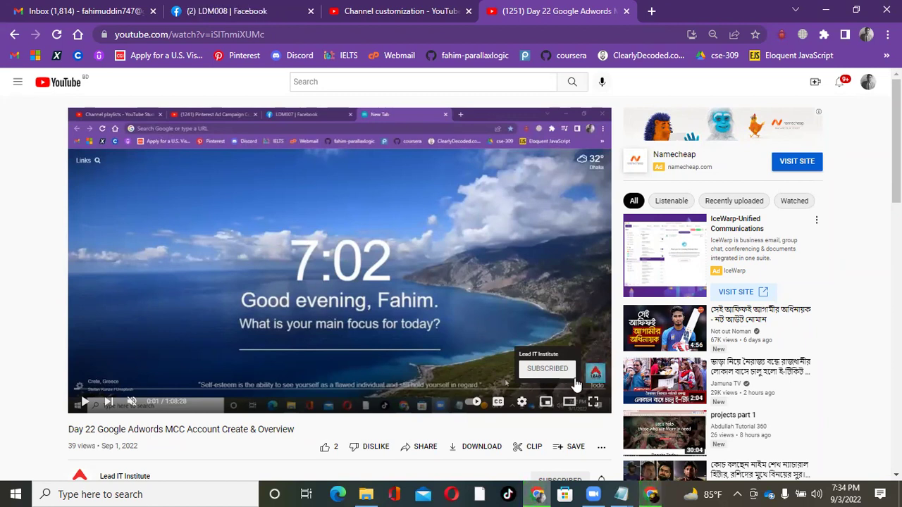
# Step: In the channel's branding settings, try the video watermark display times End of video and a custom start time of 00:10
pyautogui.click(346, 8)
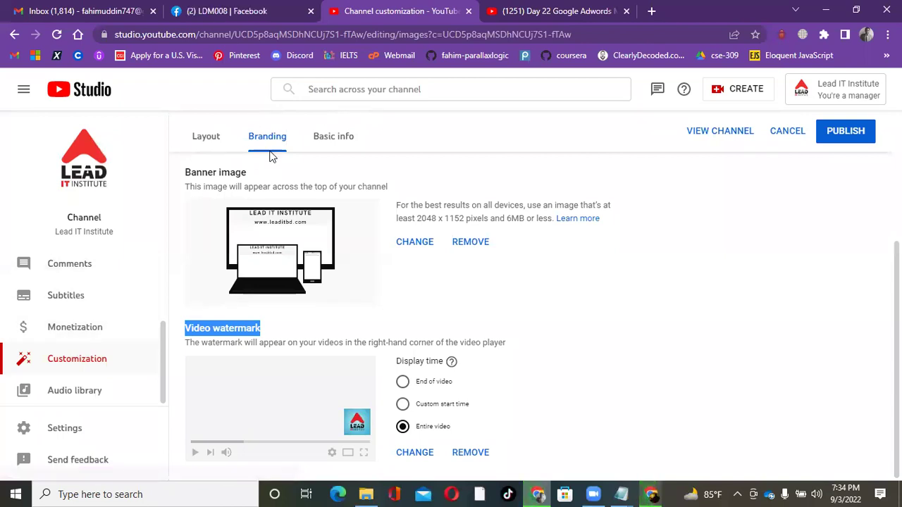
pyautogui.moveTo(181, 331); pyautogui.dragTo(301, 337)
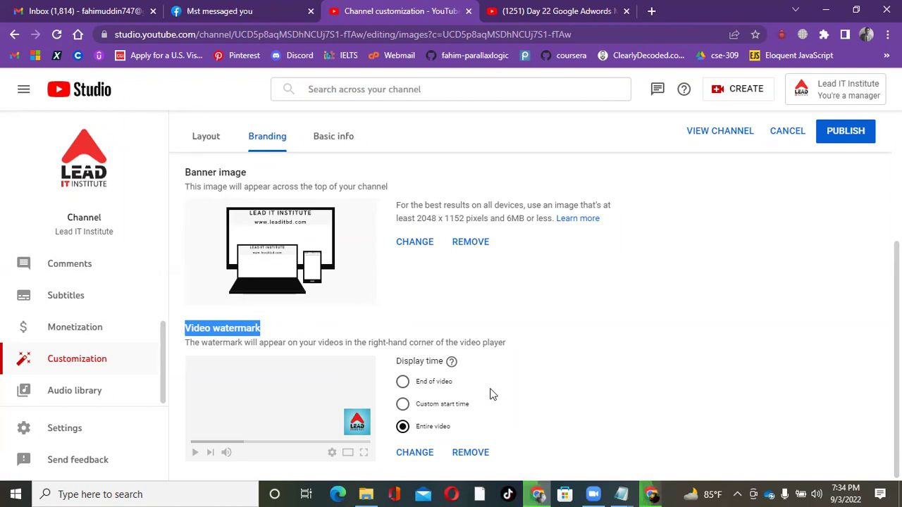
pyautogui.click(402, 383)
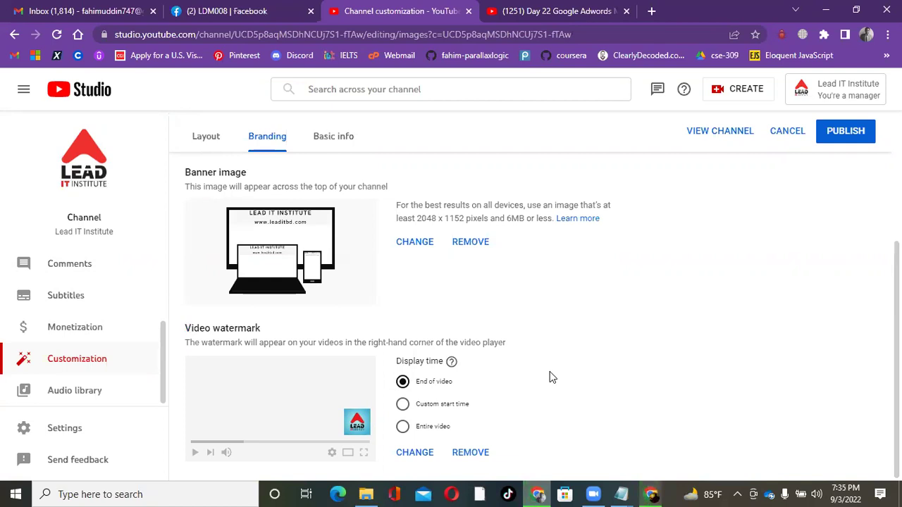
pyautogui.click(403, 404)
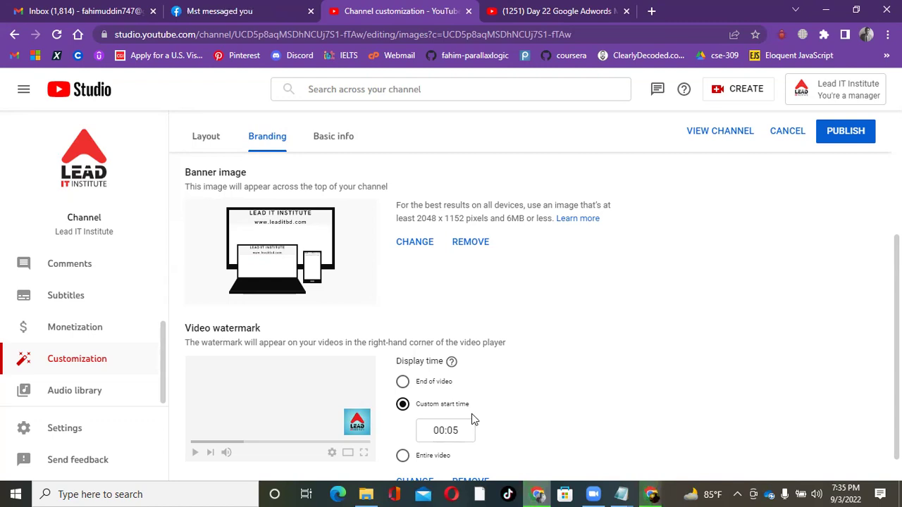
pyautogui.click(468, 431)
pyautogui.press('BackSpace')
pyautogui.press('BackSpace')
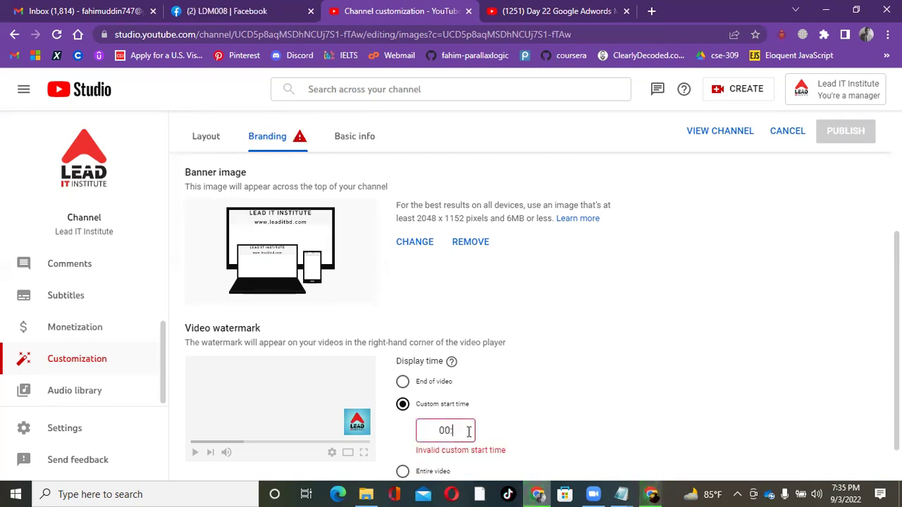
pyautogui.write('10')
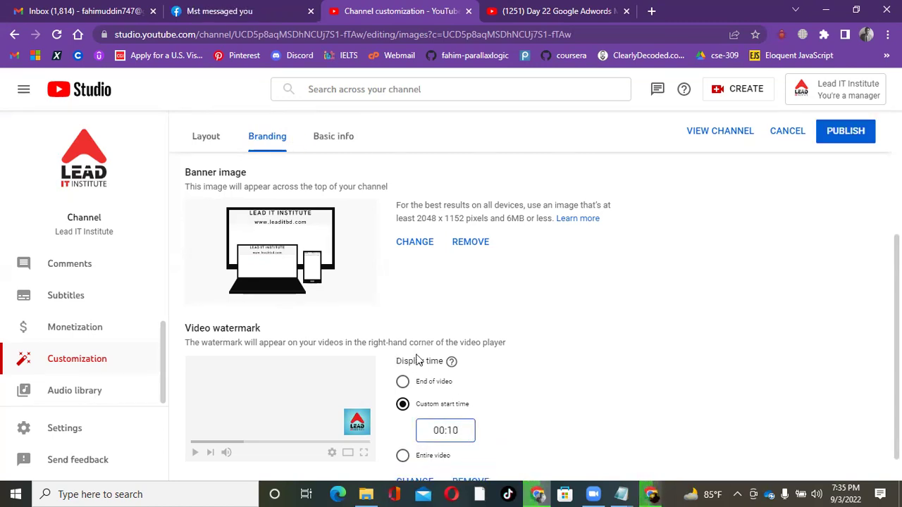
pyautogui.scroll(-1, 600, 421)
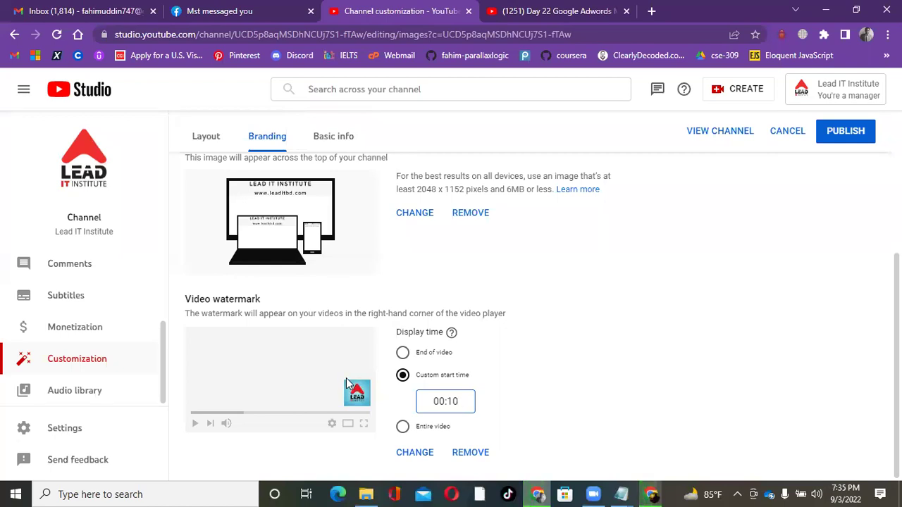
# Step: Set the video watermark's display time to Entire video and publish the channel changes
pyautogui.click(402, 427)
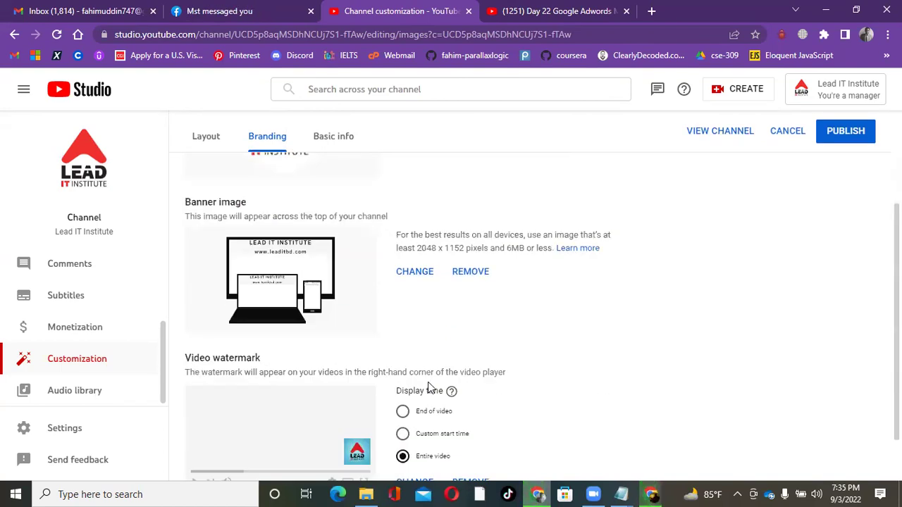
pyautogui.click(850, 134)
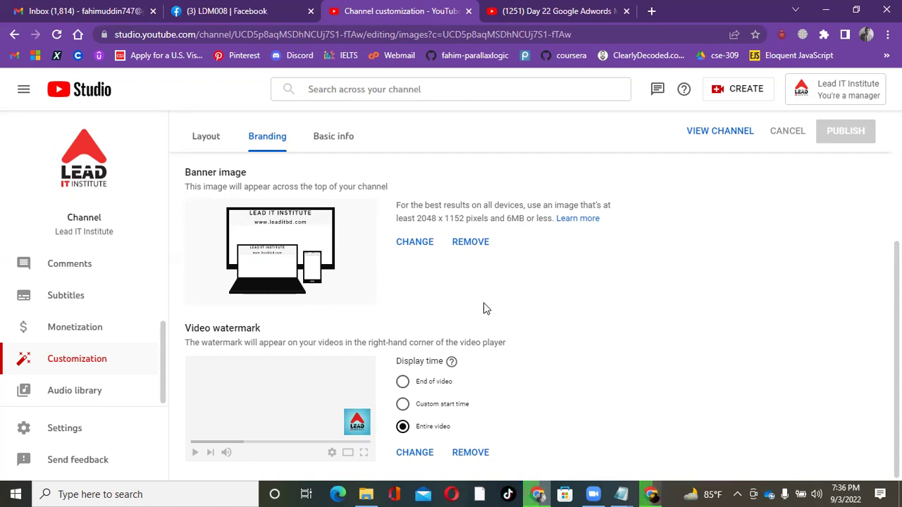
# Step: Open the channel's basic info settings and look at the channel name and description section
pyautogui.click(344, 142)
pyautogui.scroll(3, 423, 249)
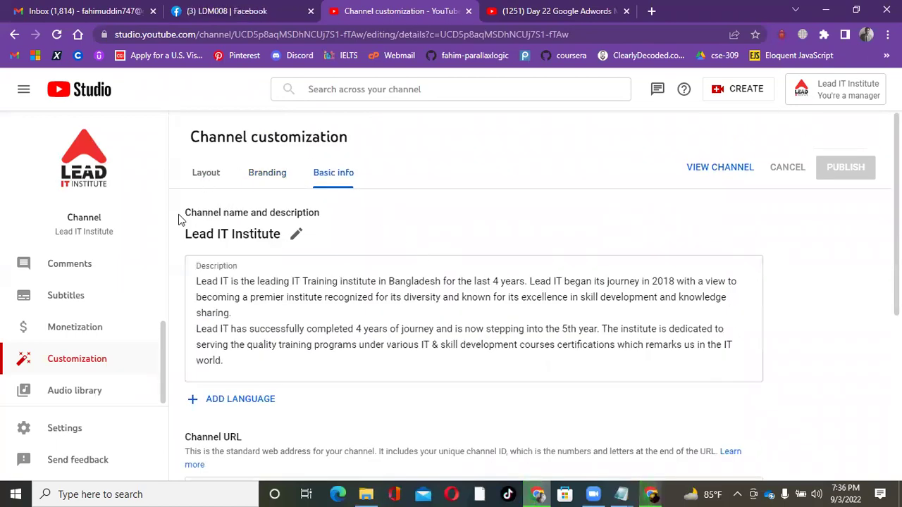
pyautogui.moveTo(179, 216); pyautogui.dragTo(360, 213)
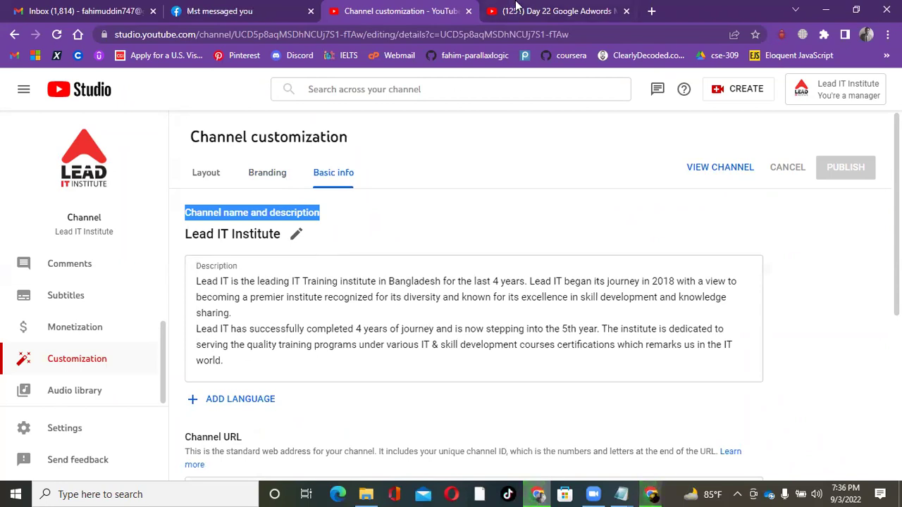
# Step: From the Day 22 video, open the public Lead IT Institute channel and examine the description and details in its About section
pyautogui.click(521, 8)
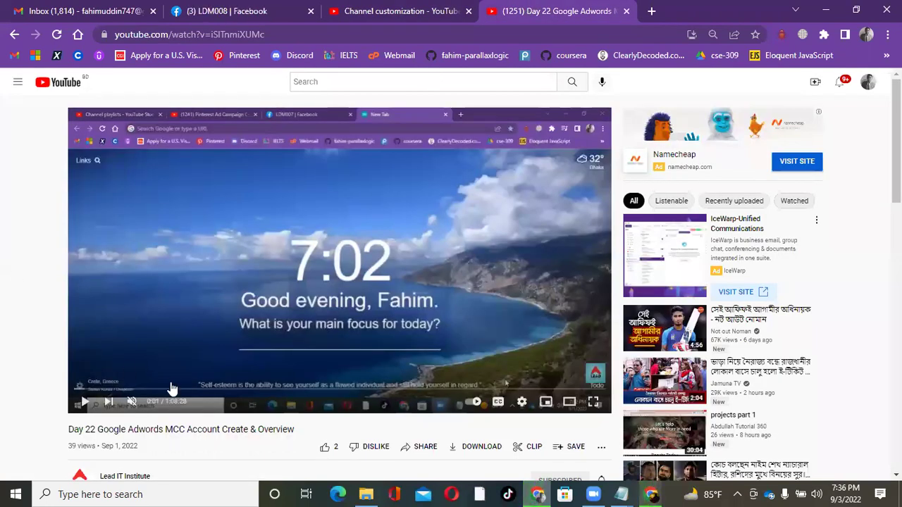
pyautogui.scroll(-3, 162, 373)
pyautogui.click(118, 281)
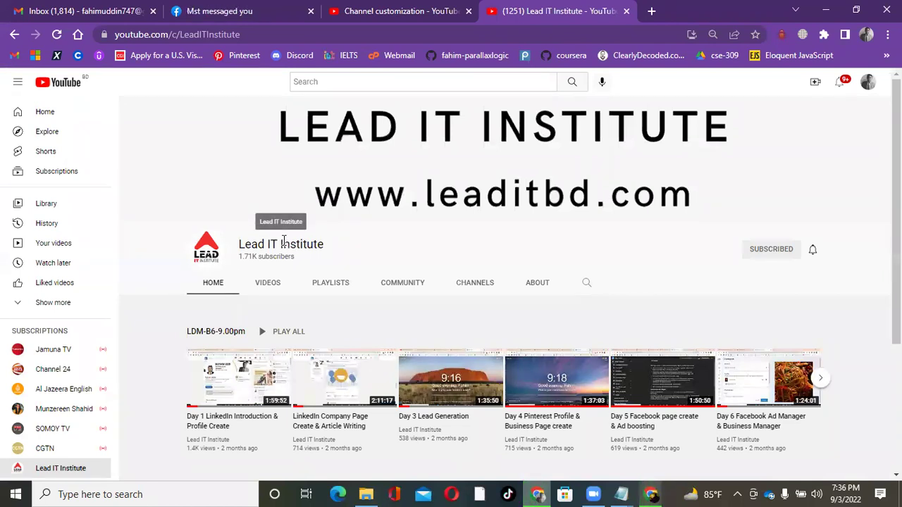
pyautogui.scroll(-3, 282, 241)
pyautogui.scroll(3, 444, 240)
pyautogui.click(535, 282)
pyautogui.scroll(-1, 303, 311)
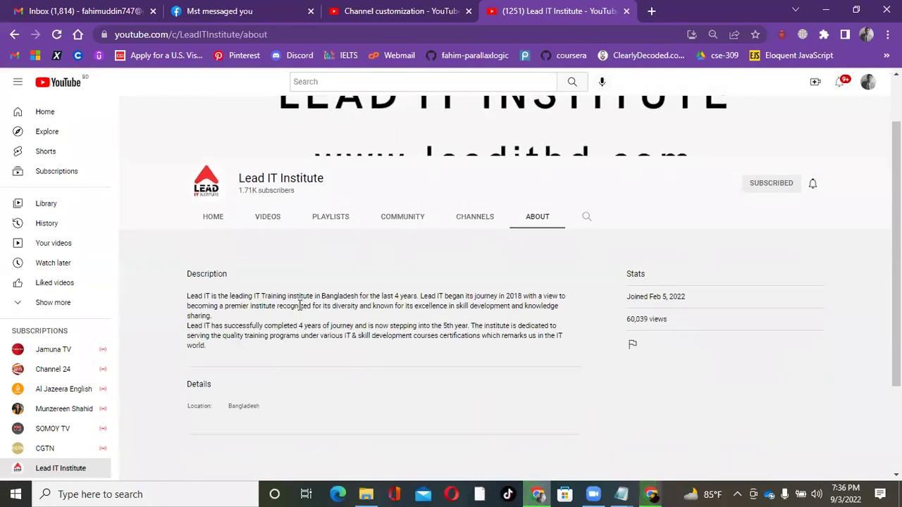
pyautogui.moveTo(185, 296); pyautogui.dragTo(296, 354)
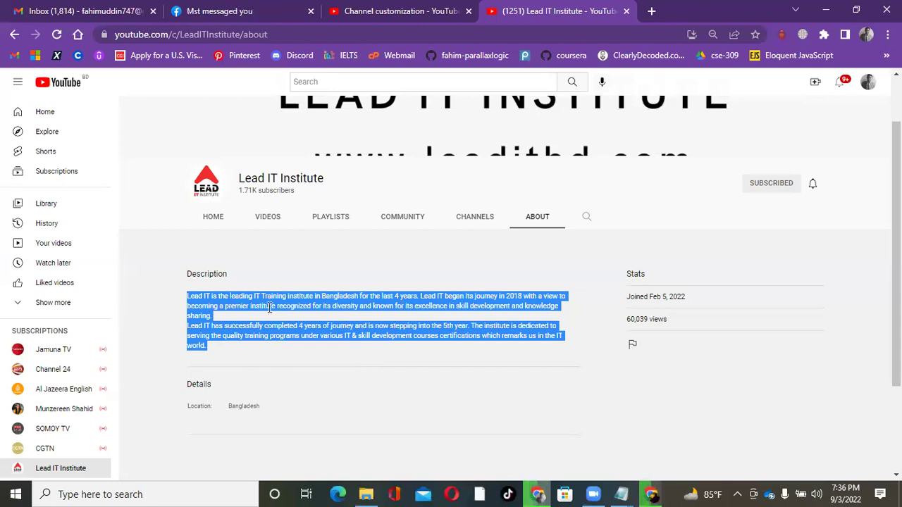
pyautogui.click(315, 263)
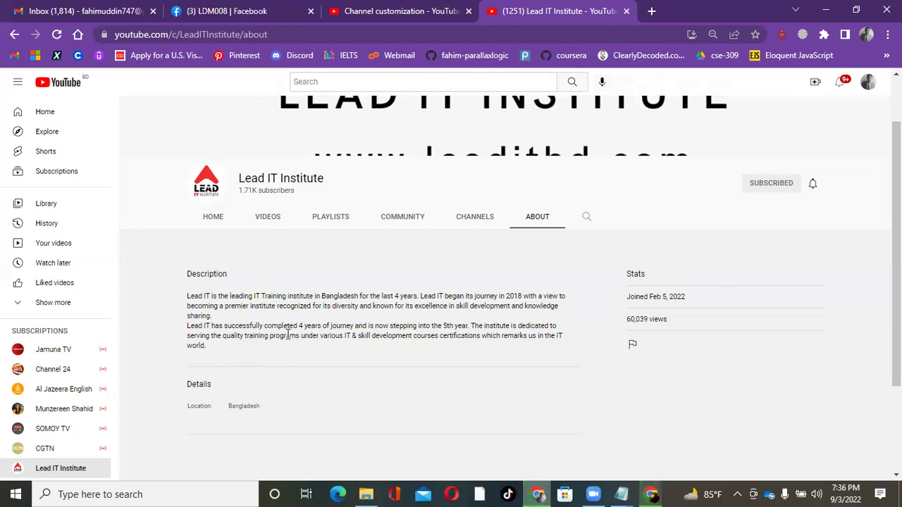
pyautogui.scroll(-1, 350, 367)
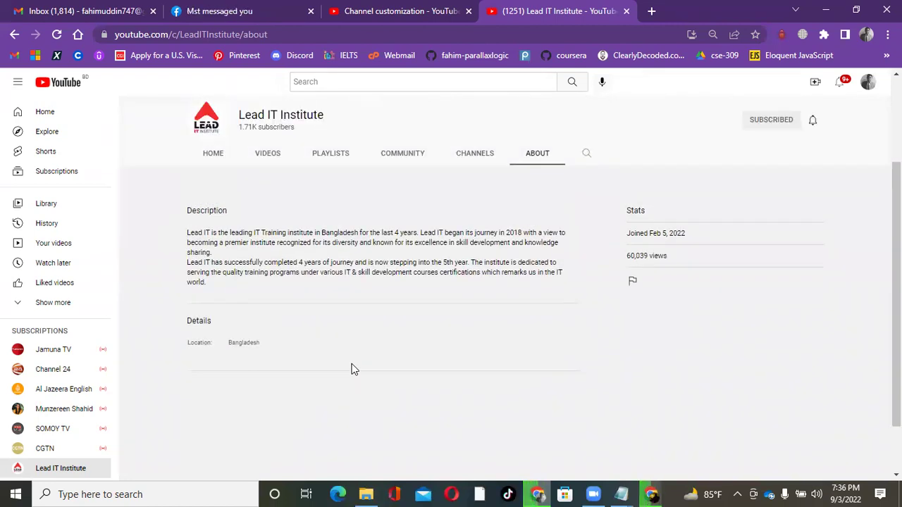
# Step: Return to the basic info settings in YouTube Studio and review the channel name and the full description text
pyautogui.click(353, 10)
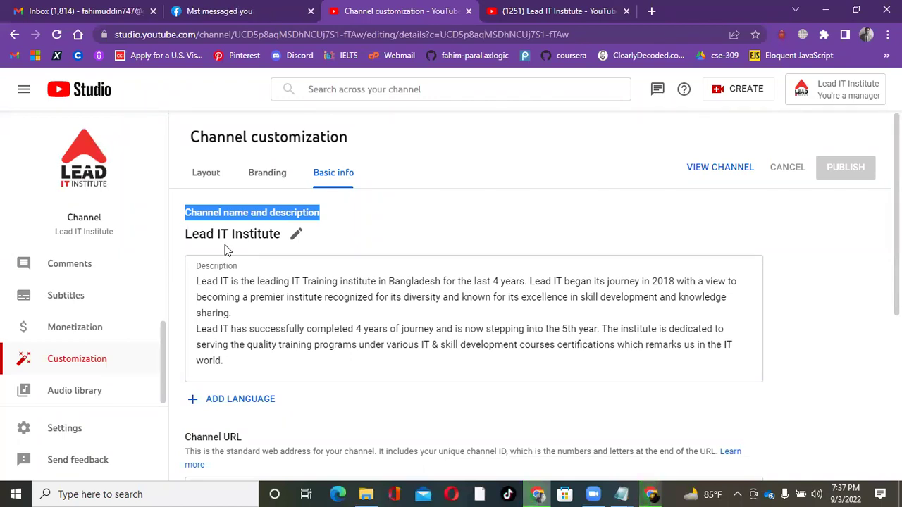
pyautogui.click(372, 244)
pyautogui.scroll(-2, 301, 355)
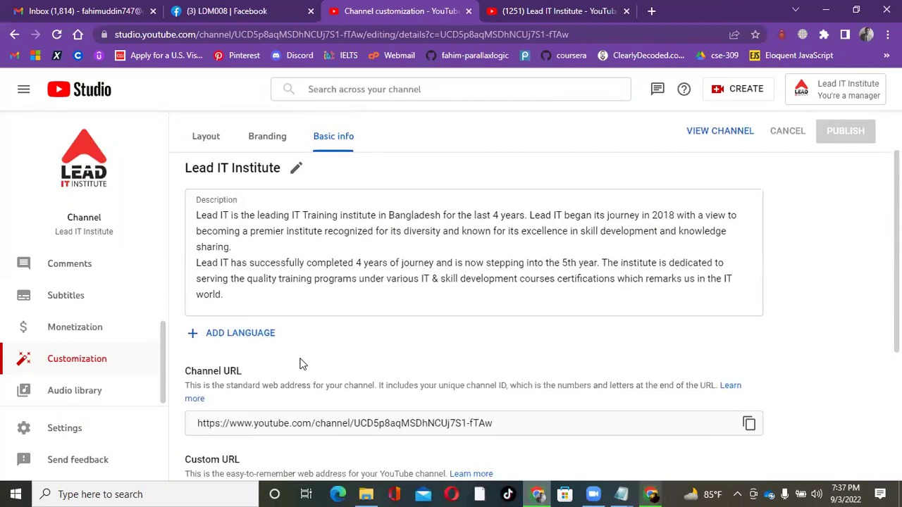
pyautogui.scroll(1, 416, 364)
pyautogui.scroll(1, 416, 365)
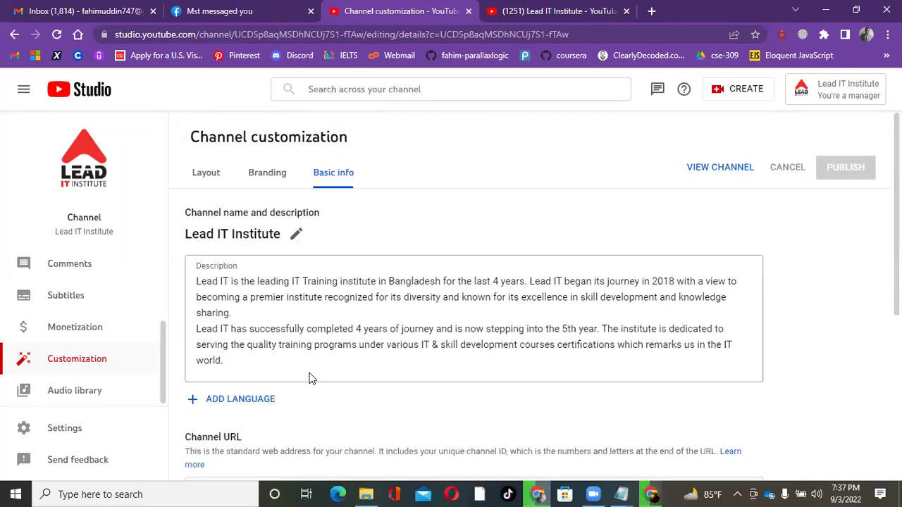
pyautogui.click(192, 282)
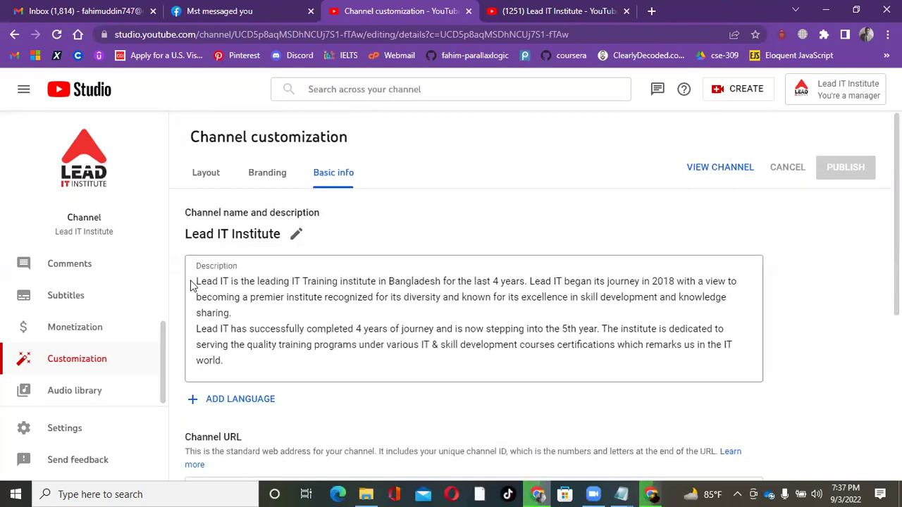
pyautogui.keyDown('shift'); pyautogui.click(233, 365); pyautogui.keyUp('shift')
pyautogui.click(239, 363)
pyautogui.scroll(-1, 388, 376)
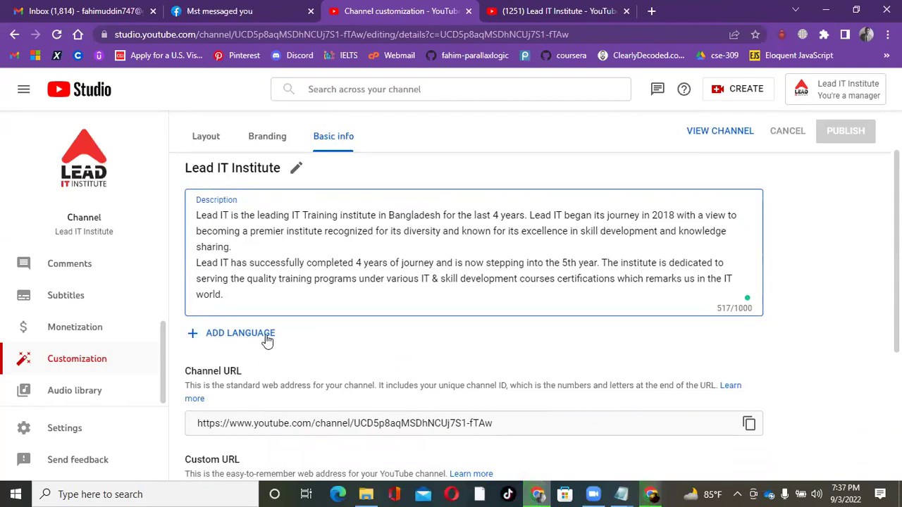
# Step: Examine the channel URL setting, its explanation and the unique channel ID at the end of the address
pyautogui.scroll(-1, 386, 348)
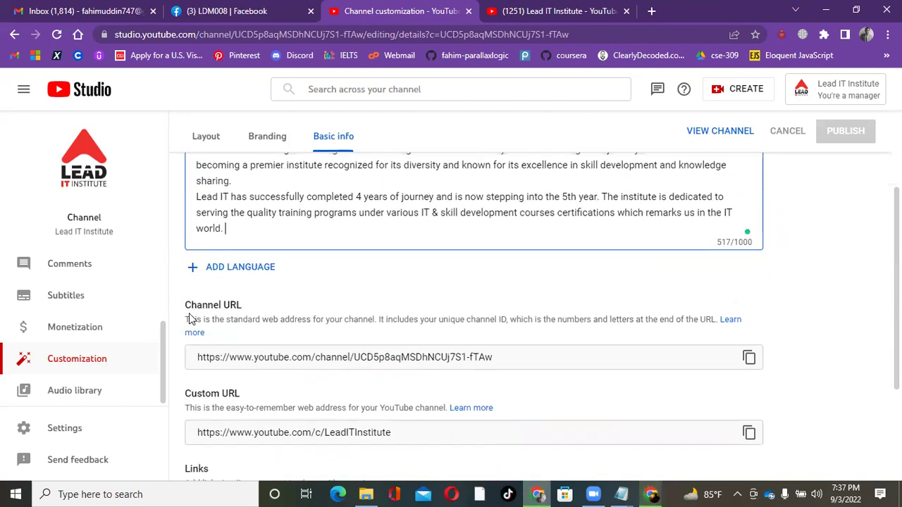
pyautogui.moveTo(186, 308); pyautogui.dragTo(294, 318)
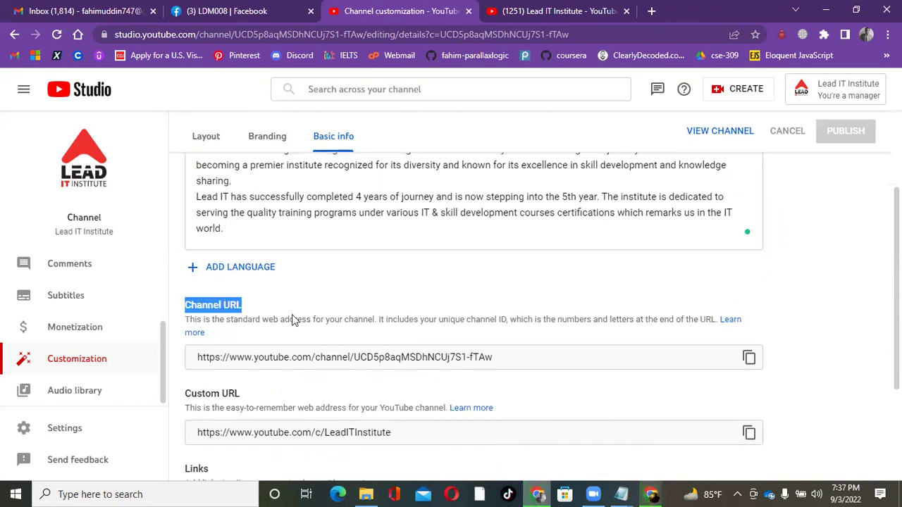
pyautogui.click(538, 364)
pyautogui.click(532, 365)
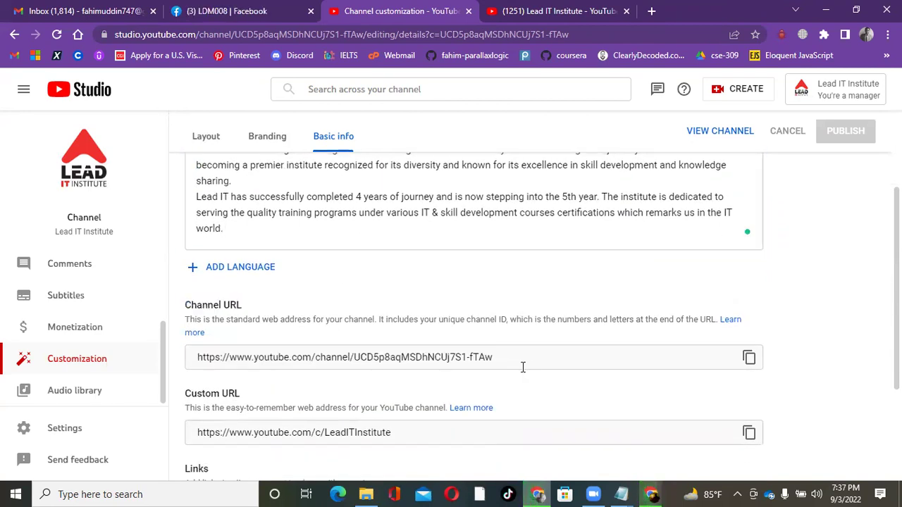
pyautogui.scroll(-1, 486, 356)
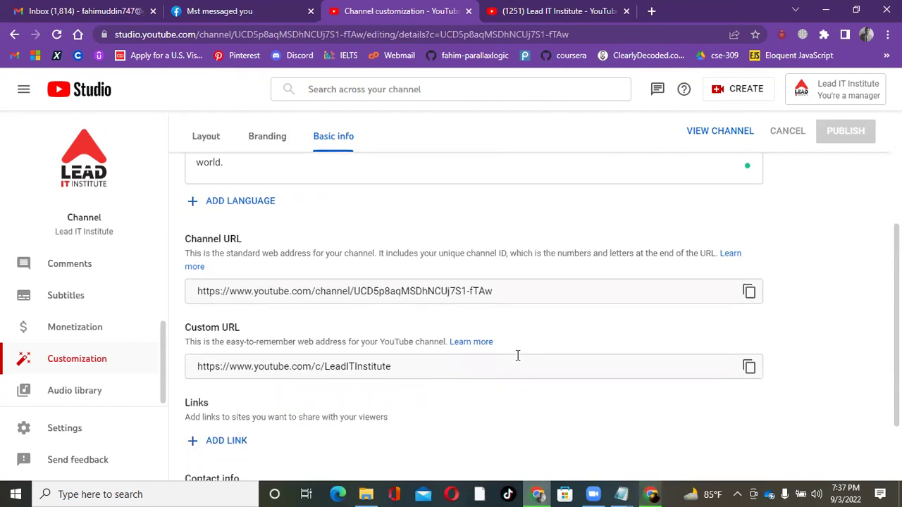
pyautogui.moveTo(175, 256); pyautogui.dragTo(525, 257)
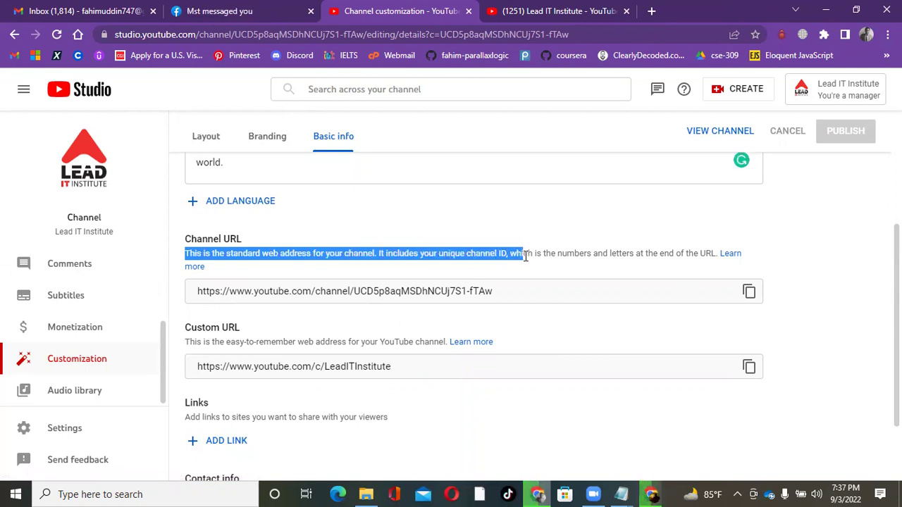
pyautogui.click(354, 291)
pyautogui.click(354, 291)
pyautogui.moveTo(355, 291); pyautogui.dragTo(506, 291)
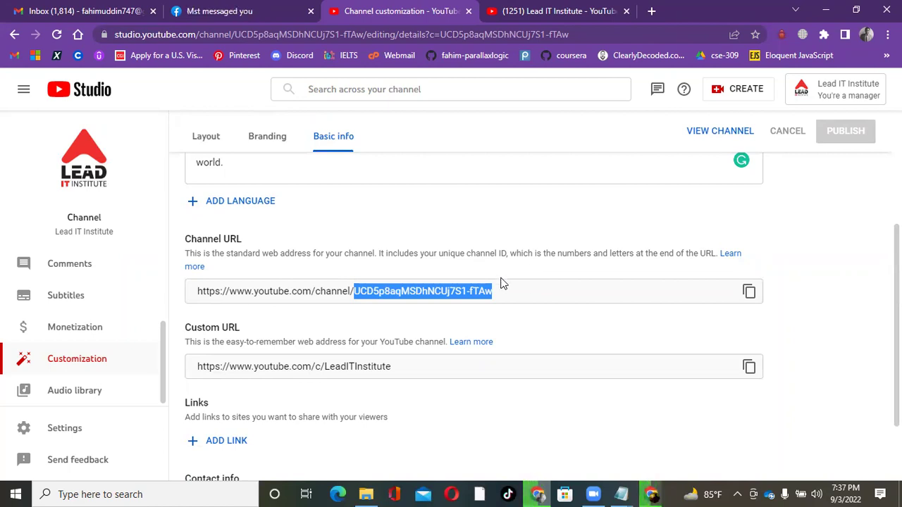
pyautogui.moveTo(502, 288); pyautogui.dragTo(353, 291)
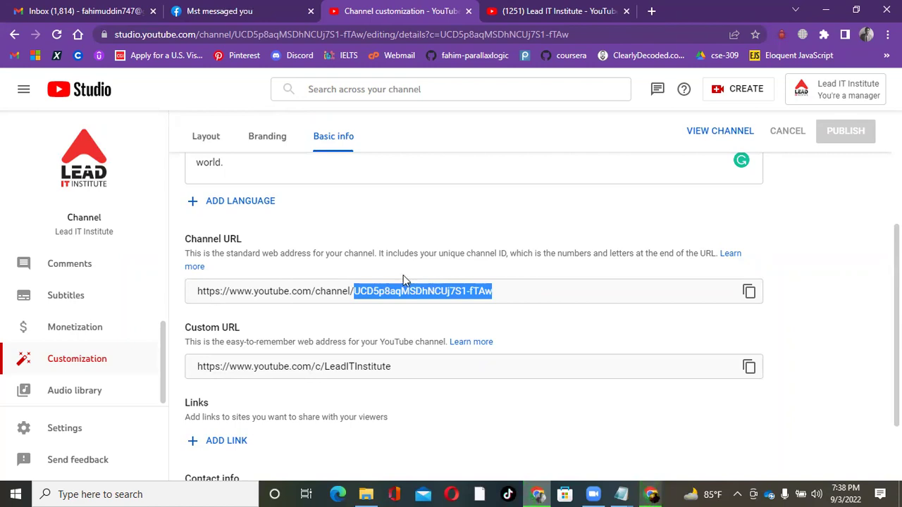
pyautogui.click(406, 270)
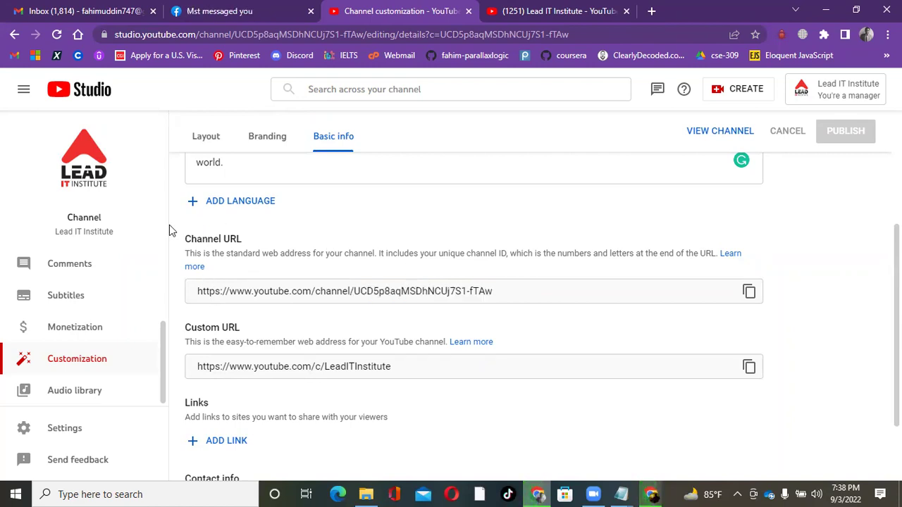
# Step: Examine the custom URL setting with its explanation, and open the help article about custom URLs
pyautogui.tripleClick(210, 327)
pyautogui.click(280, 334)
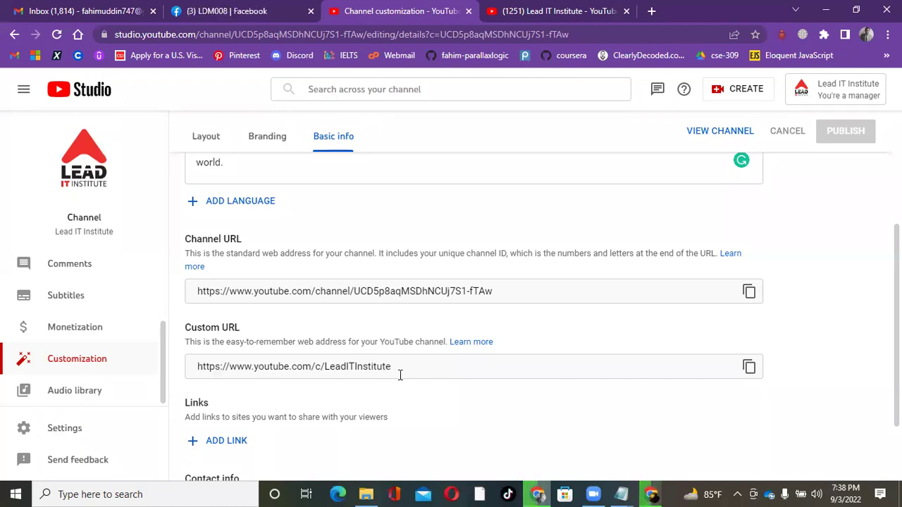
pyautogui.scroll(-1, 577, 314)
pyautogui.scroll(-1, 577, 313)
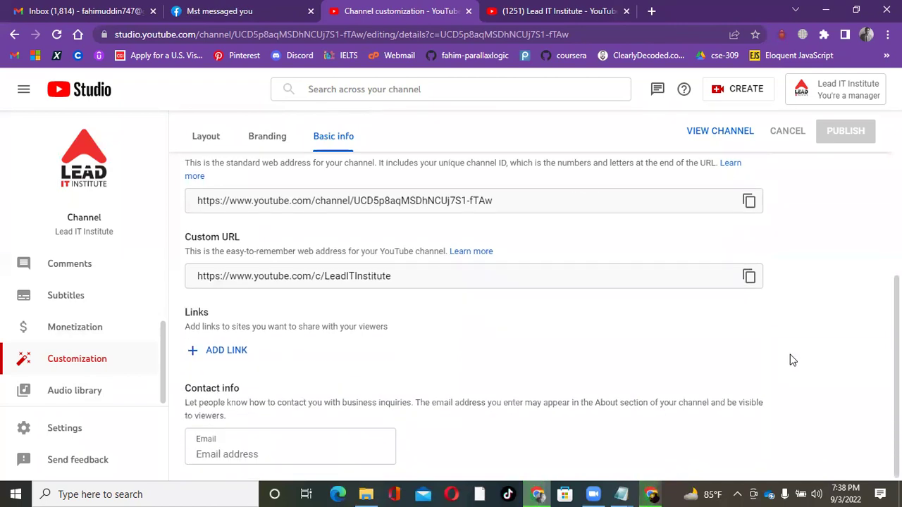
pyautogui.click(468, 252)
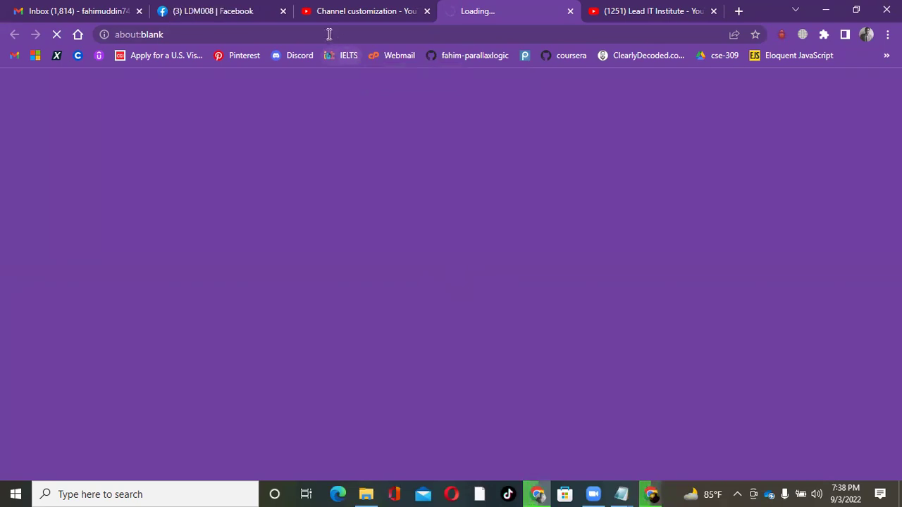
# Step: Switch to the public Lead IT Institute channel page and examine its full web address
pyautogui.click(673, 7)
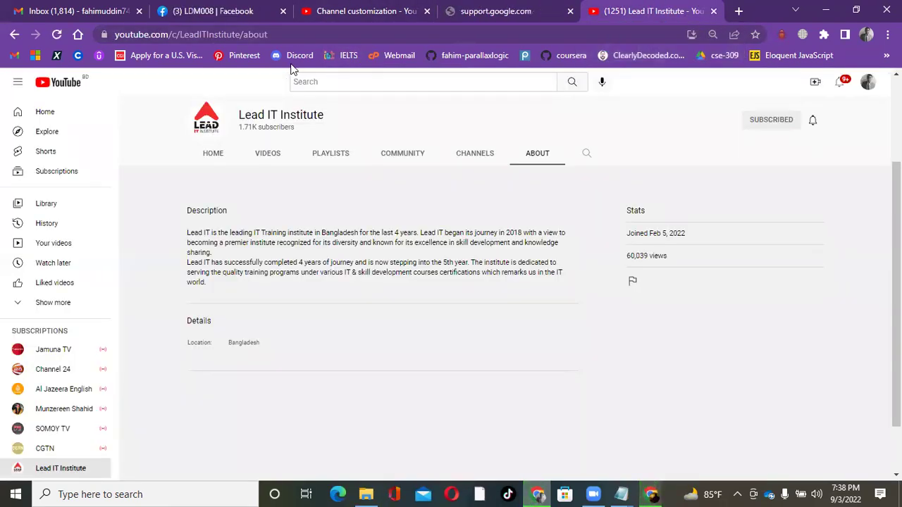
pyautogui.click(277, 35)
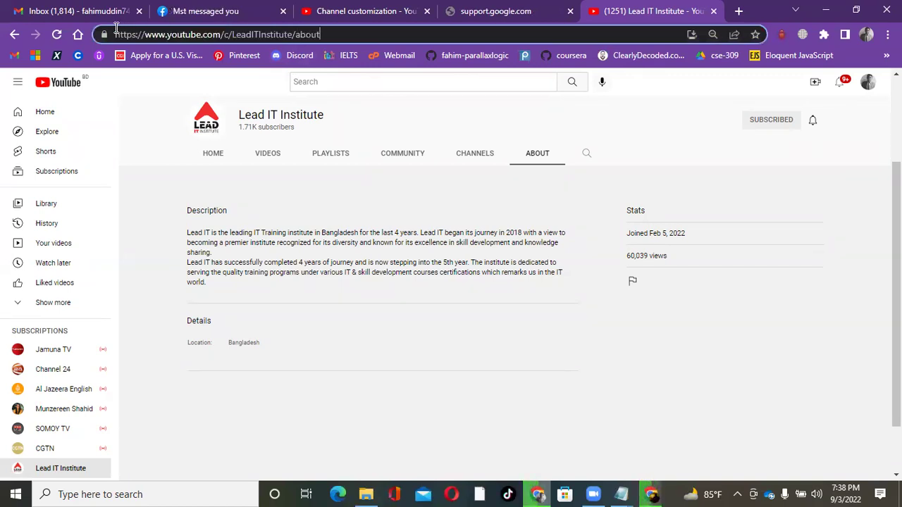
pyautogui.moveTo(145, 34); pyautogui.dragTo(339, 35)
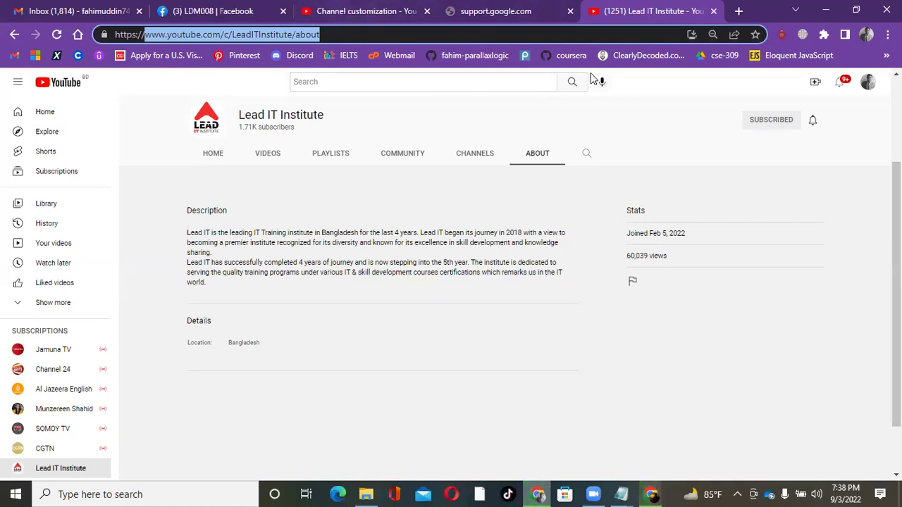
pyautogui.click(874, 89)
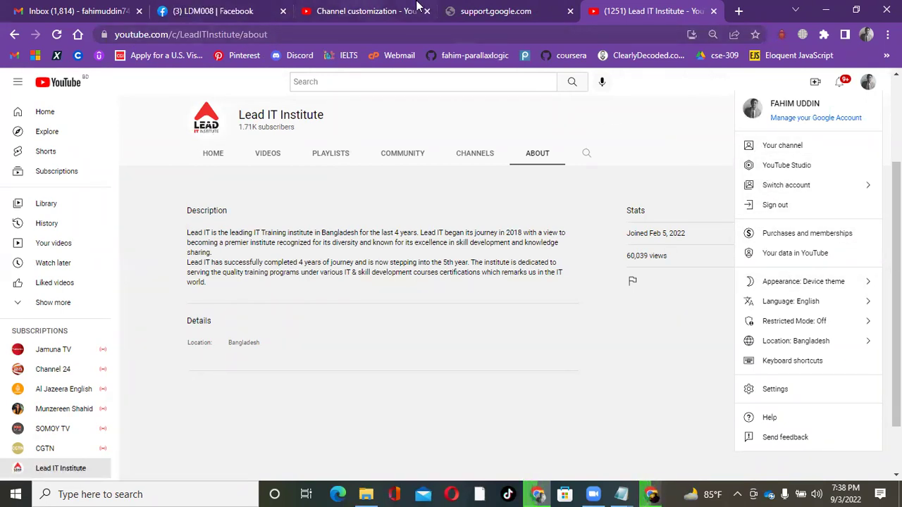
# Step: Return to the basic info settings and compare the channel ID in the channel URL with the custom URL
pyautogui.click(367, 10)
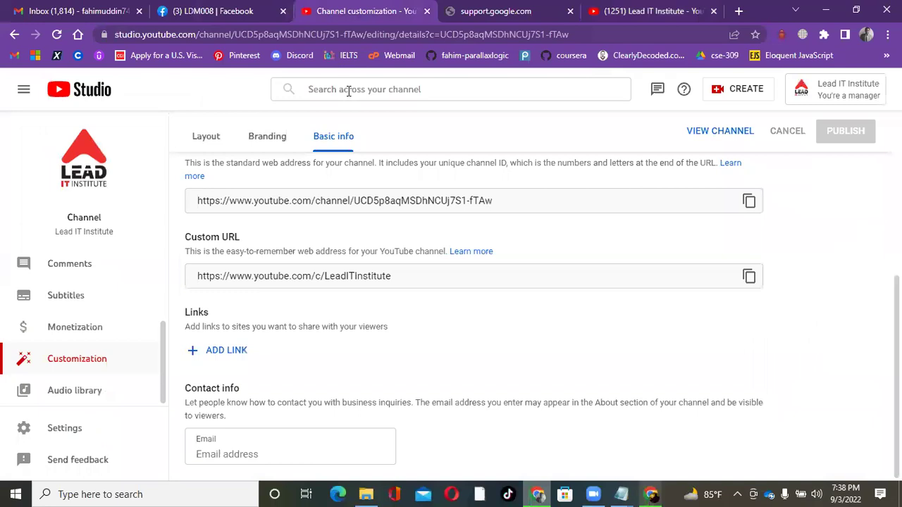
pyautogui.tripleClick(498, 198)
pyautogui.click(496, 198)
pyautogui.moveTo(495, 199); pyautogui.dragTo(415, 201)
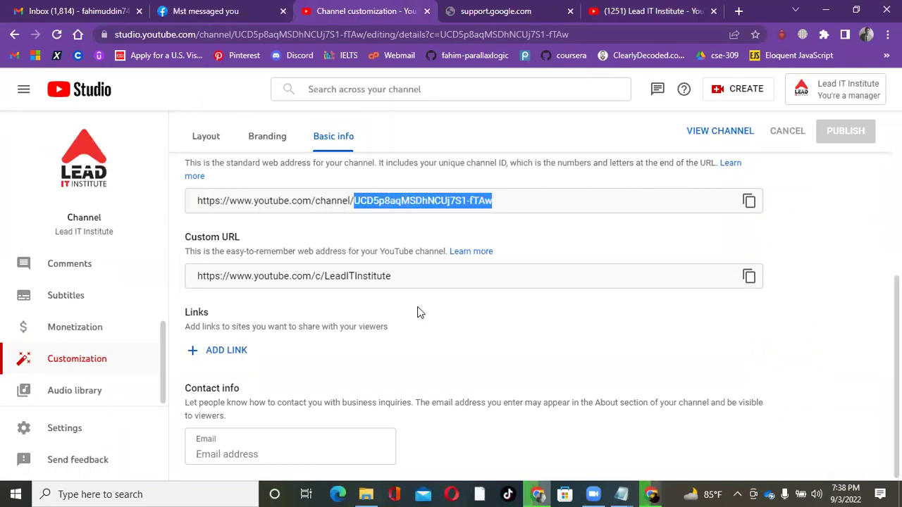
pyautogui.click(452, 231)
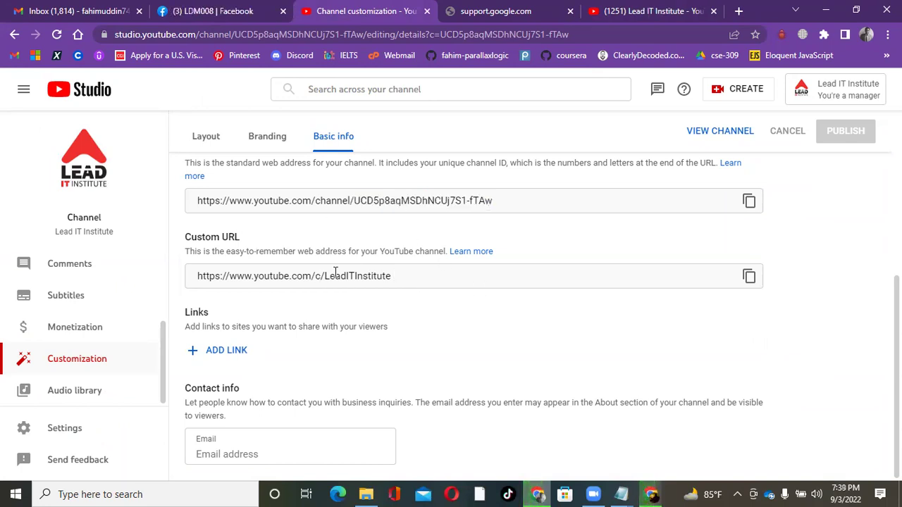
# Step: Check the custom URL help page, close it, and open the article again from the basic info settings
pyautogui.click(493, 15)
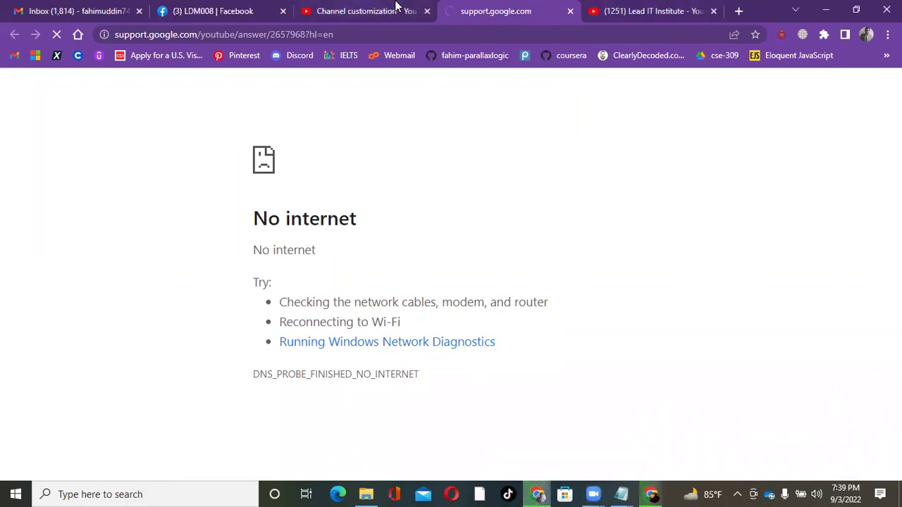
pyautogui.hotkey('ctrl', 'shift', 'Tab')
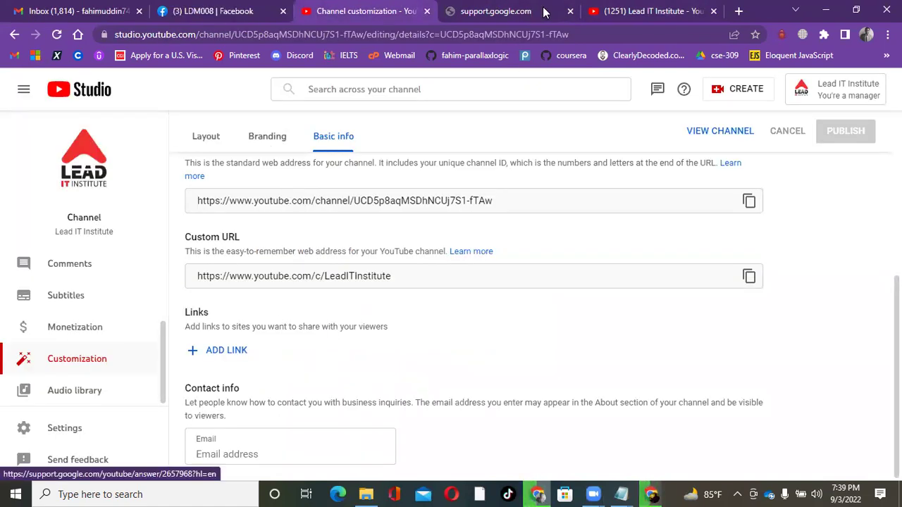
pyautogui.click(570, 11)
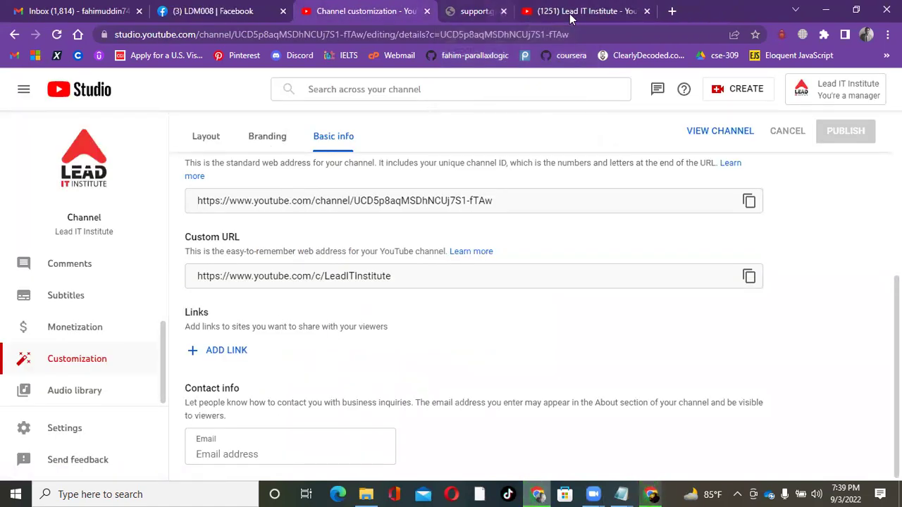
pyautogui.click(465, 251)
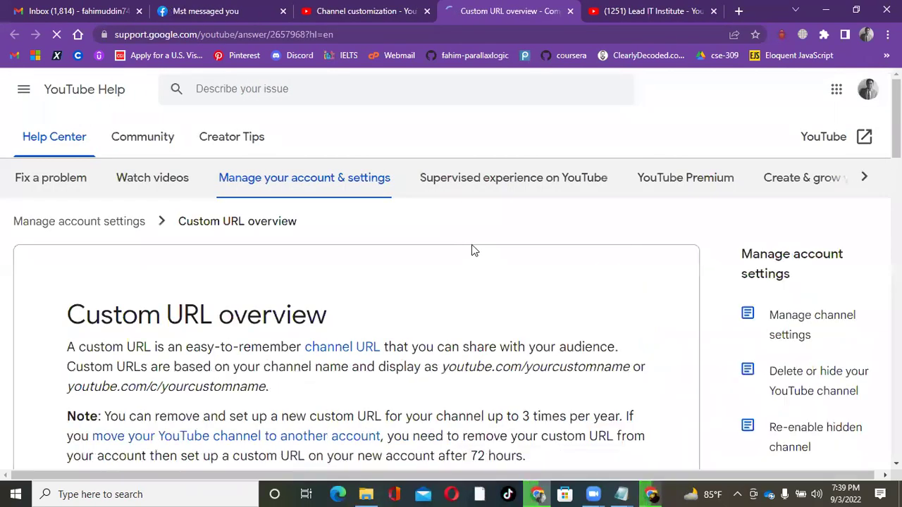
# Step: Read the custom URL overview and its note on replacing a custom URL or moving the channel
pyautogui.scroll(-1, 471, 251)
pyautogui.scroll(-1, 473, 247)
pyautogui.moveTo(53, 176); pyautogui.dragTo(383, 195)
pyautogui.scroll(-2, 384, 196)
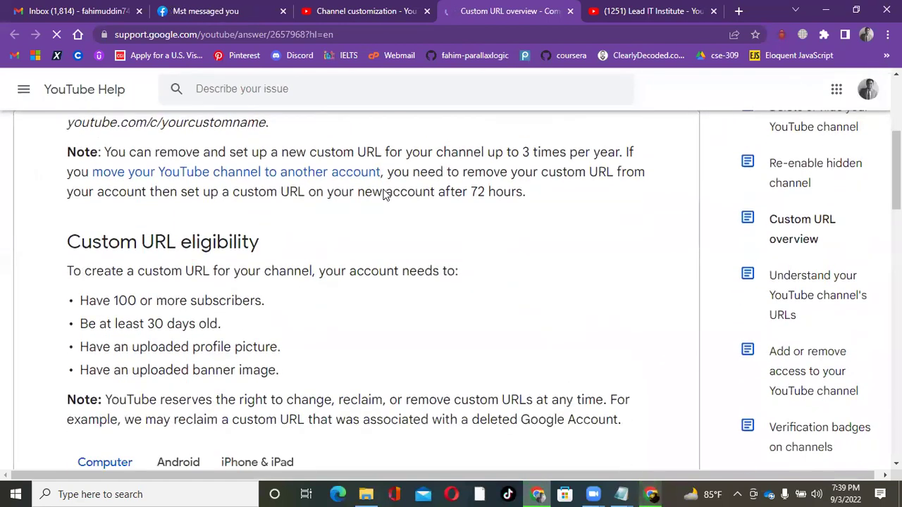
# Step: Review the custom URL eligibility requirements on subscribers, account age, profile picture and banner image
pyautogui.moveTo(61, 248); pyautogui.dragTo(290, 246)
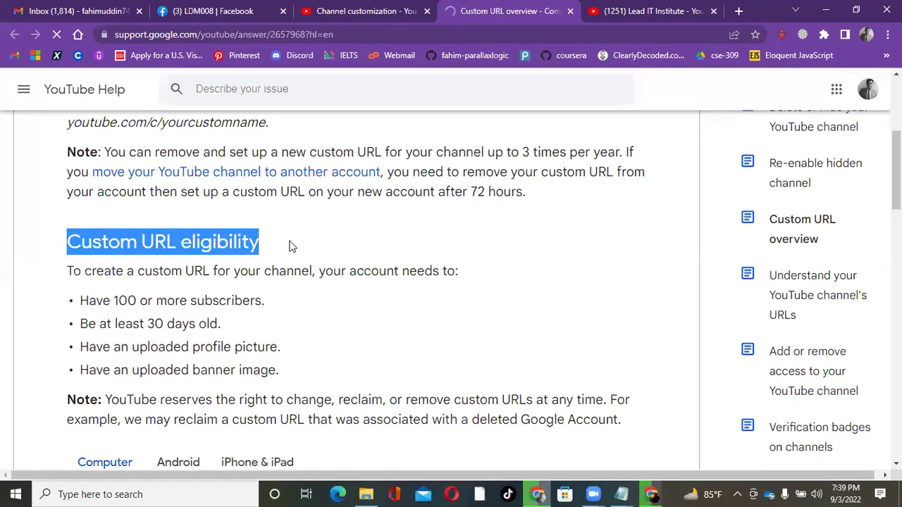
pyautogui.scroll(-1, 333, 224)
pyautogui.moveTo(78, 237); pyautogui.dragTo(289, 234)
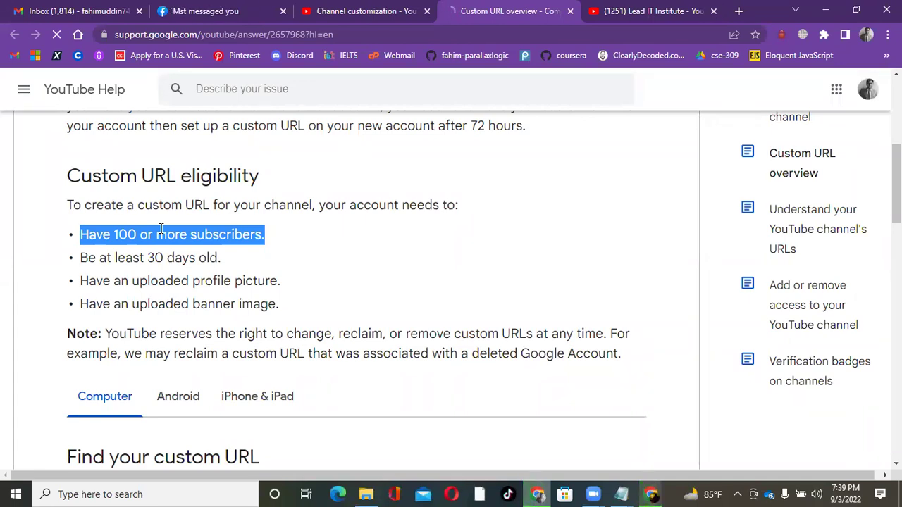
pyautogui.scroll(-1, 83, 191)
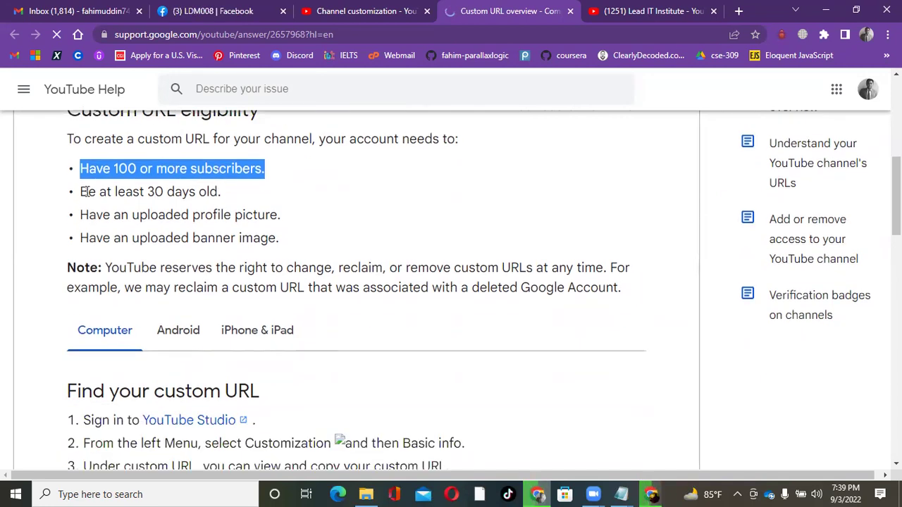
pyautogui.moveTo(80, 194); pyautogui.dragTo(233, 198)
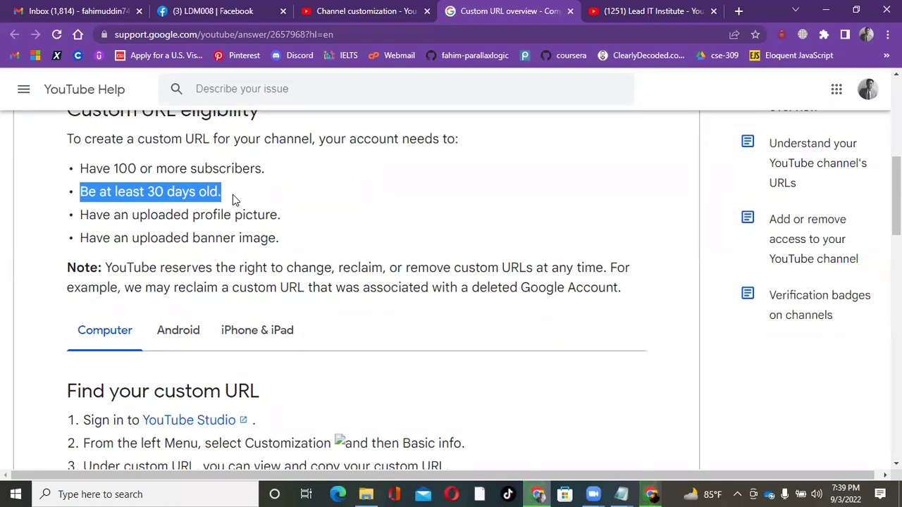
pyautogui.moveTo(79, 215); pyautogui.dragTo(265, 219)
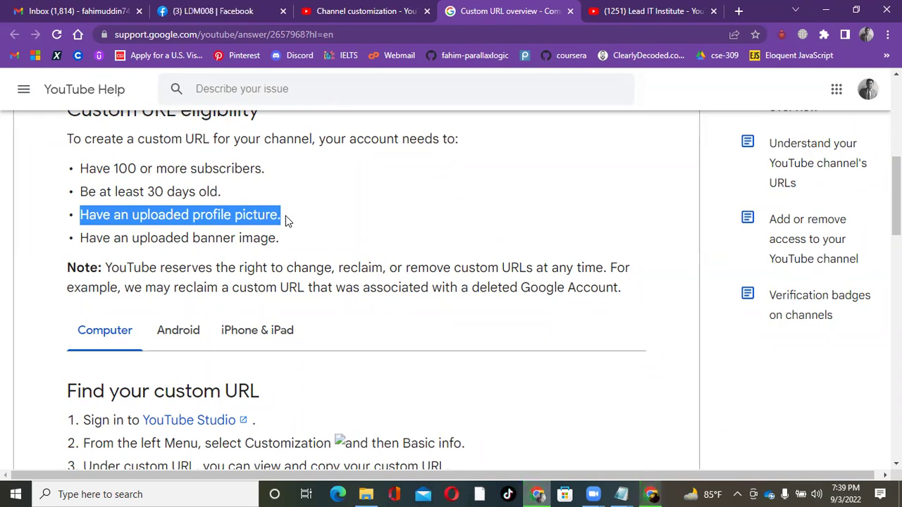
pyautogui.click(80, 238)
pyautogui.moveTo(80, 238); pyautogui.dragTo(294, 237)
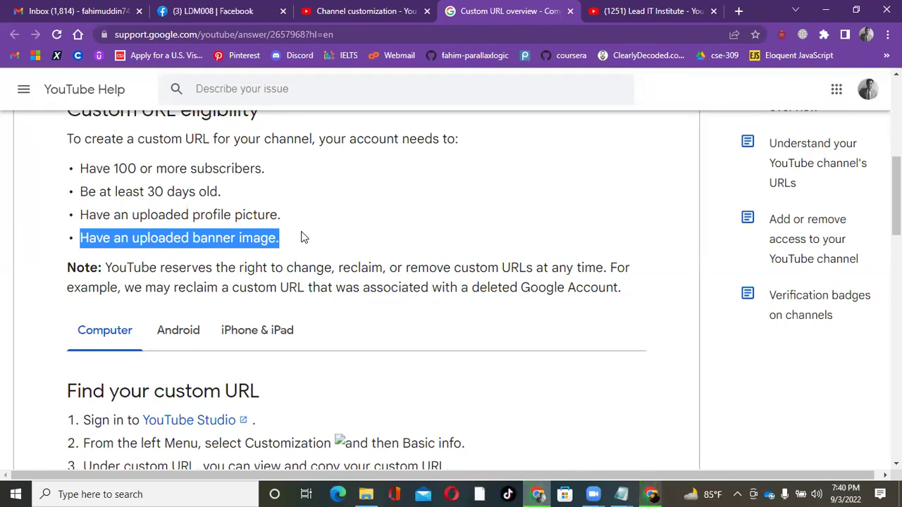
pyautogui.scroll(1, 331, 260)
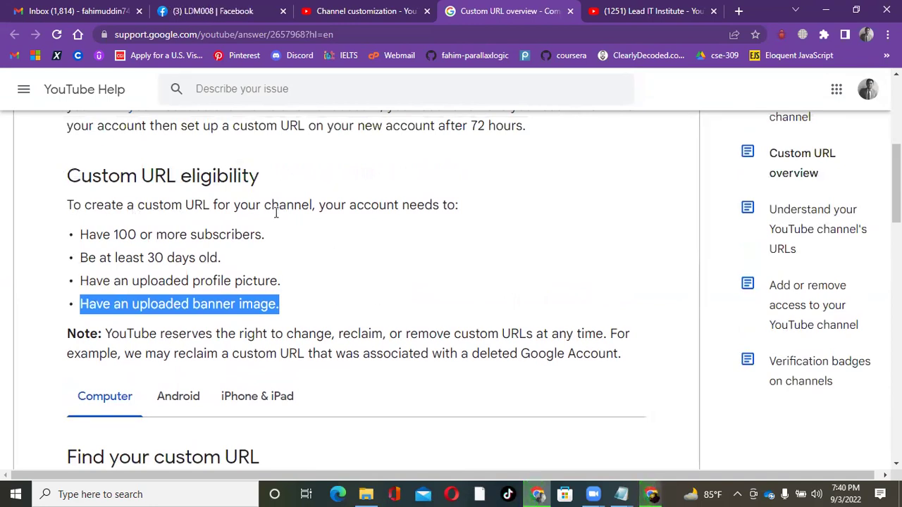
pyautogui.click(593, 493)
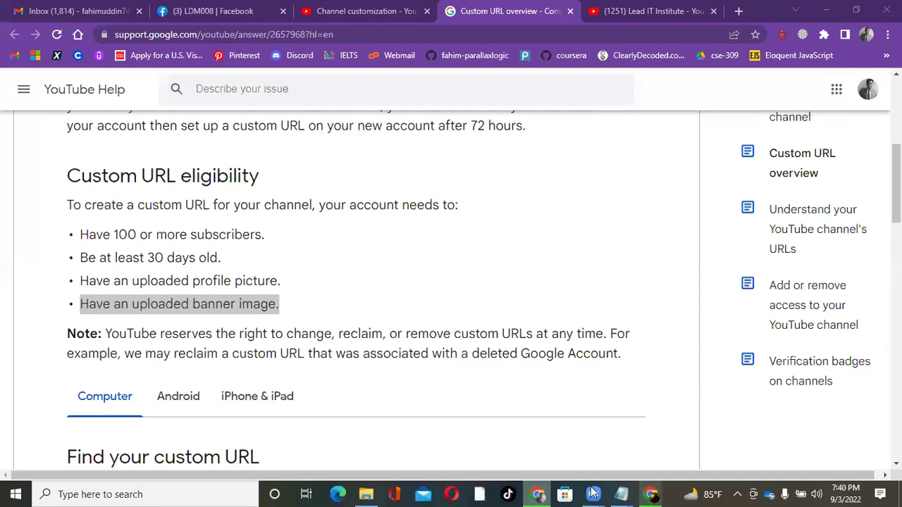
pyautogui.scroll(-1, 350, 319)
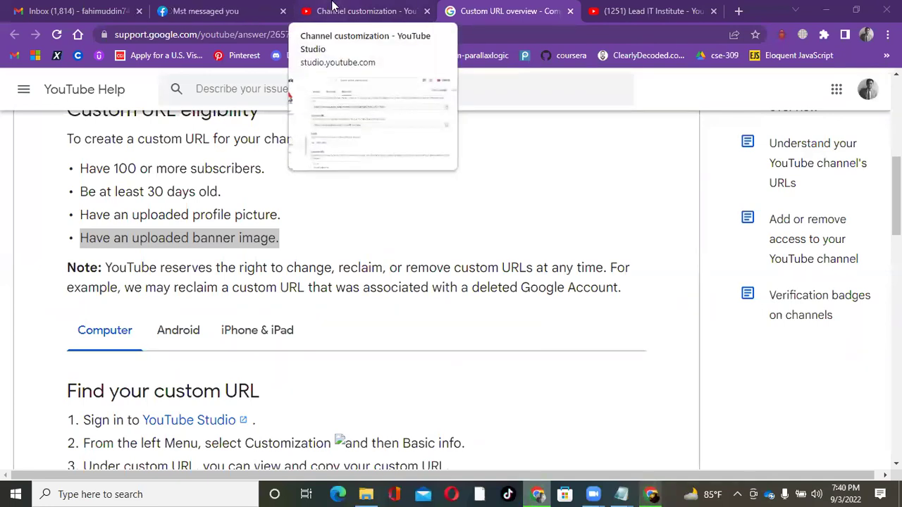
# Step: Go back to the basic info settings and review the channel ID, custom URL, links, contact info and description
pyautogui.click(334, 5)
pyautogui.tripleClick(514, 198)
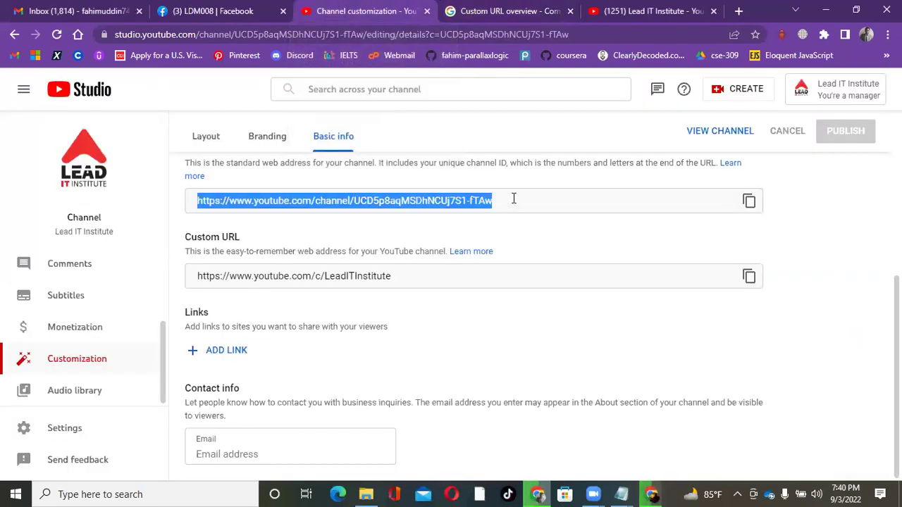
pyautogui.moveTo(514, 199); pyautogui.dragTo(394, 199)
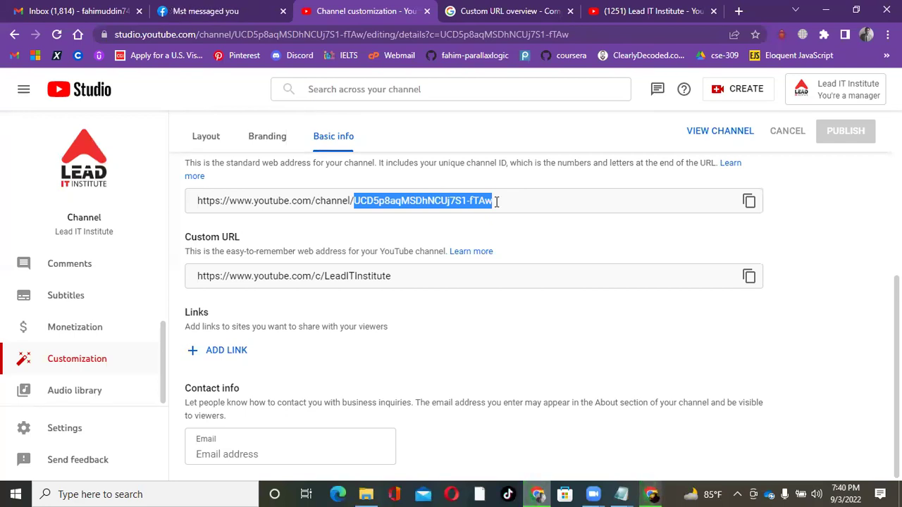
pyautogui.click(500, 301)
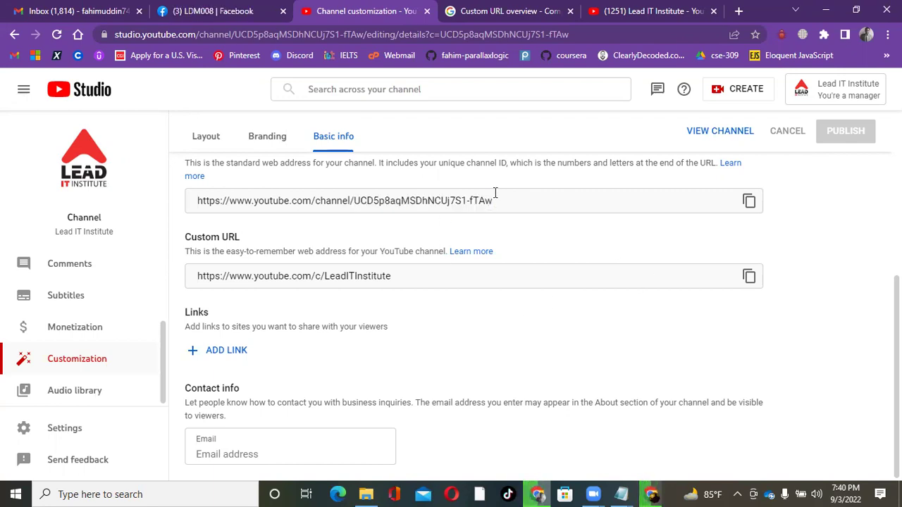
pyautogui.scroll(4, 518, 287)
pyautogui.scroll(-4, 524, 284)
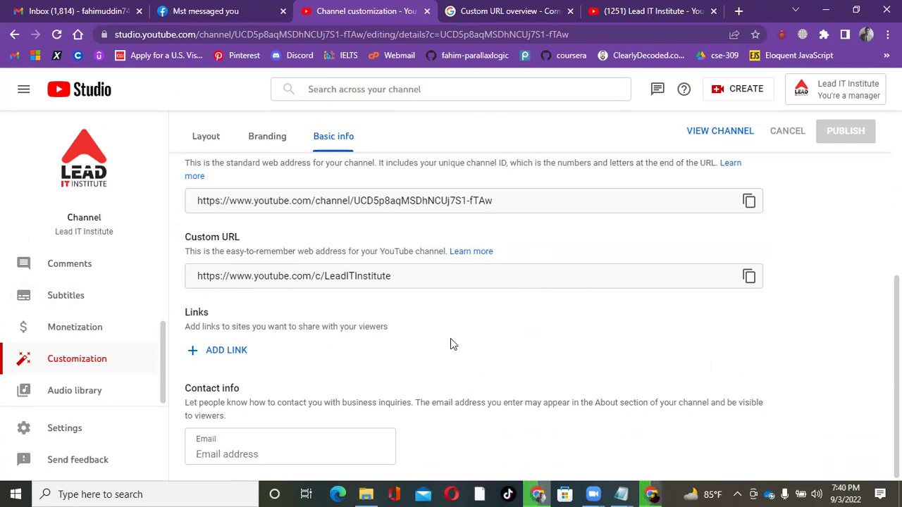
pyautogui.scroll(4, 451, 342)
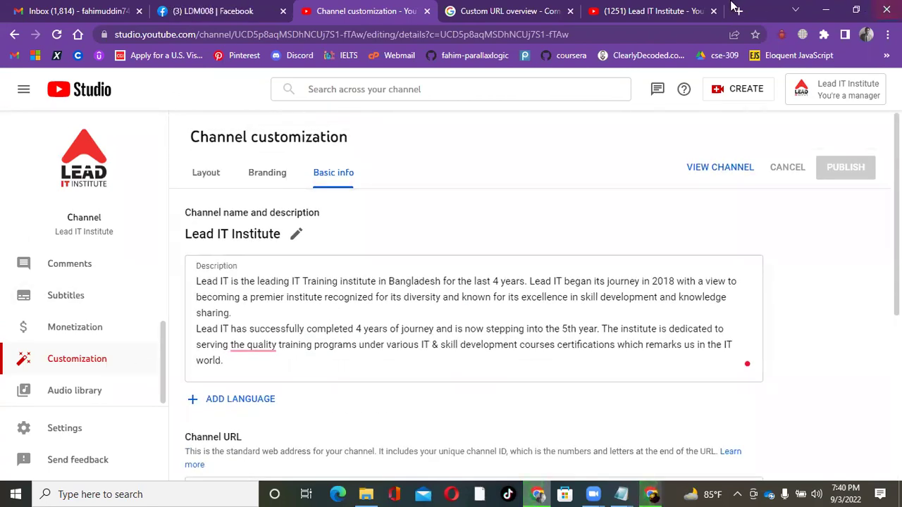
# Step: Switch to the public Lead IT Institute channel page, view its banner, and search YouTube for "paviloio"
pyautogui.click(652, 8)
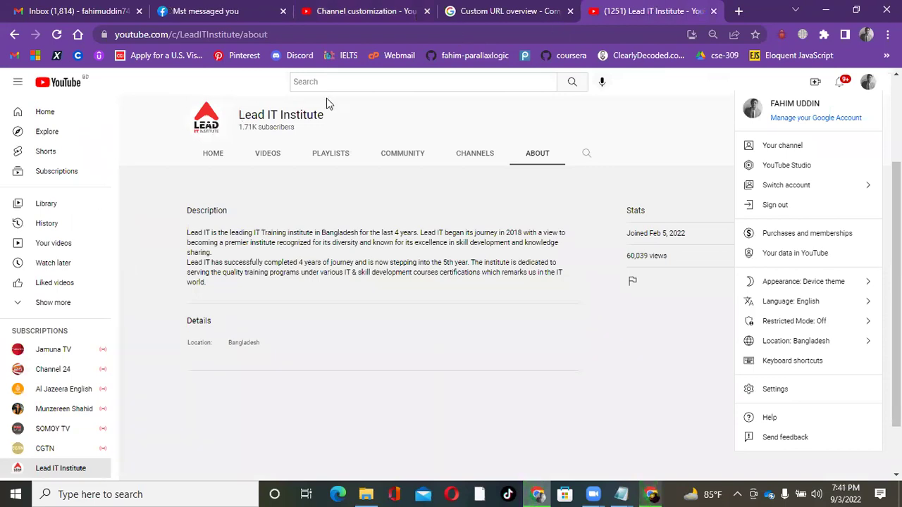
pyautogui.click(341, 141)
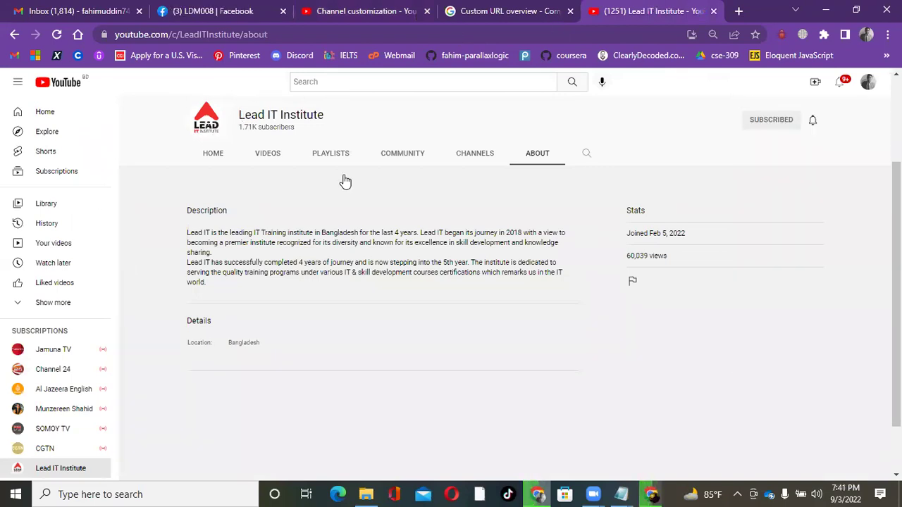
pyautogui.scroll(2, 345, 183)
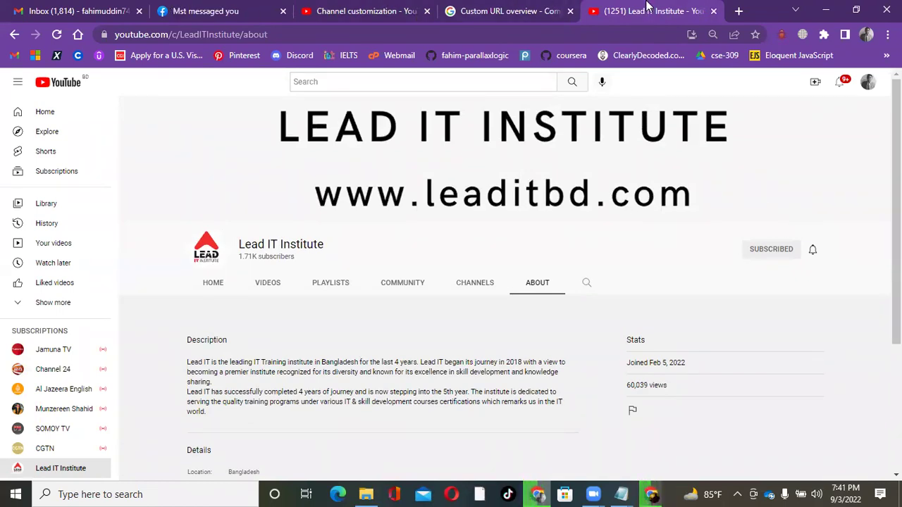
pyautogui.click(327, 79)
pyautogui.write('pa')
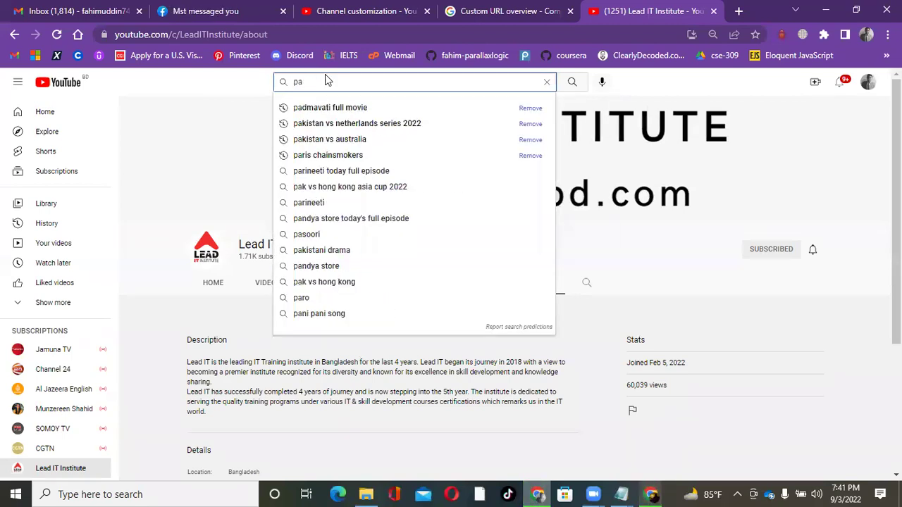
pyautogui.write('viloio')
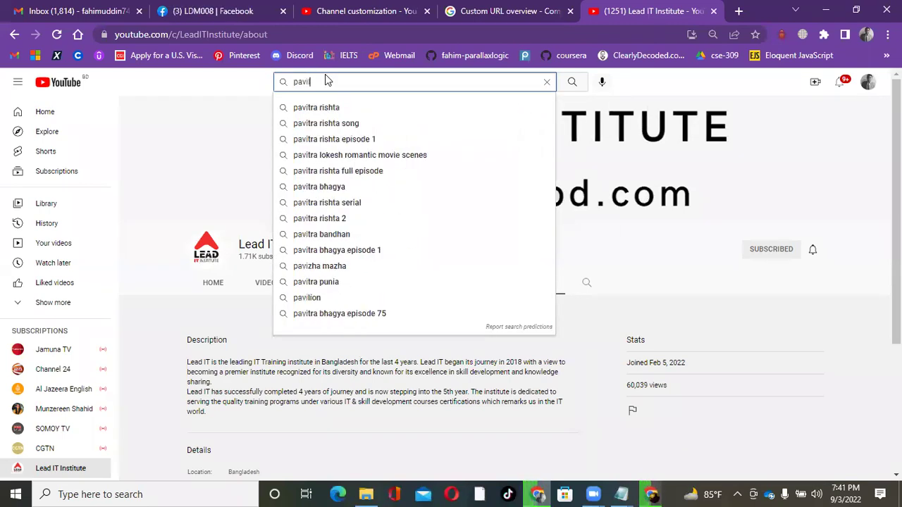
pyautogui.press('Return')
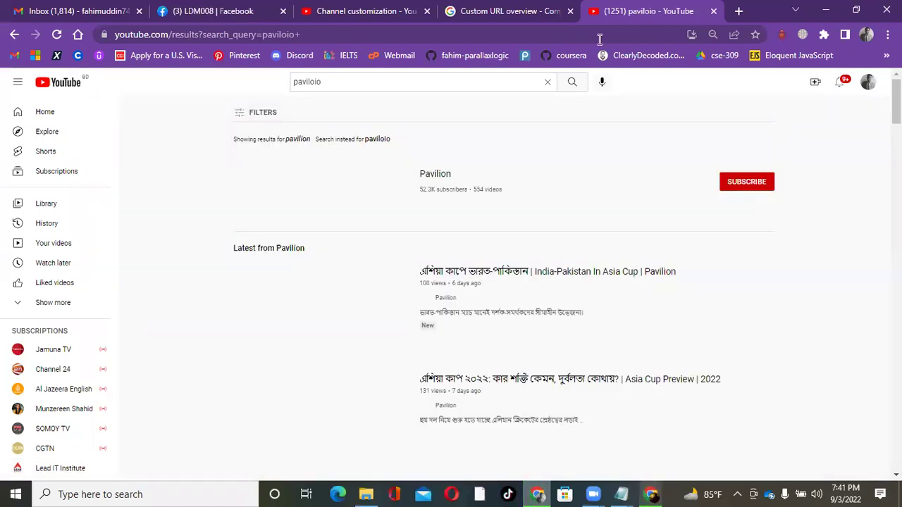
# Step: Open the Pavilion channel from the search results, pause its featured video and check the video's length
pyautogui.click(428, 179)
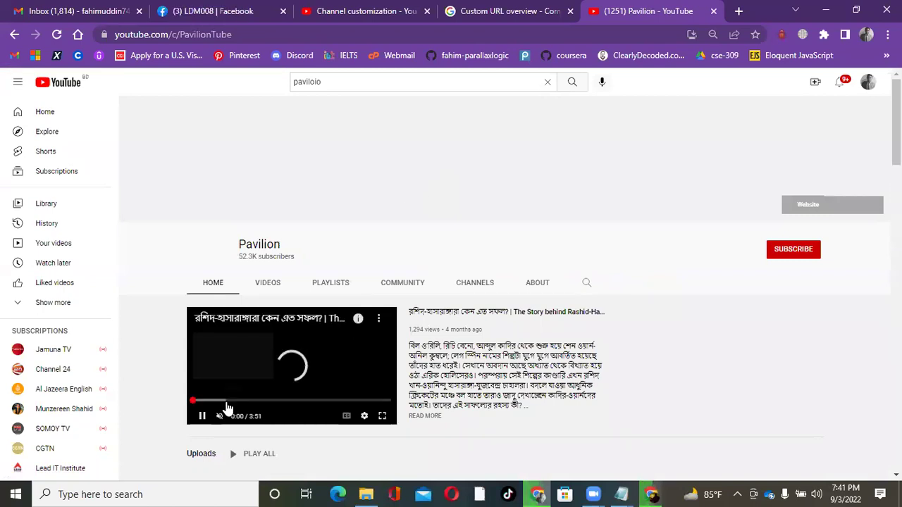
pyautogui.click(199, 420)
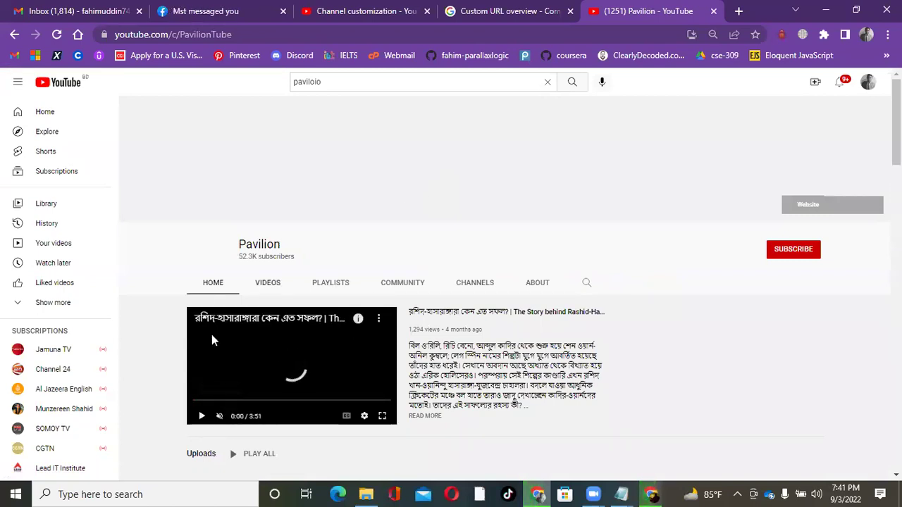
pyautogui.scroll(-1, 314, 338)
pyautogui.scroll(1, 306, 352)
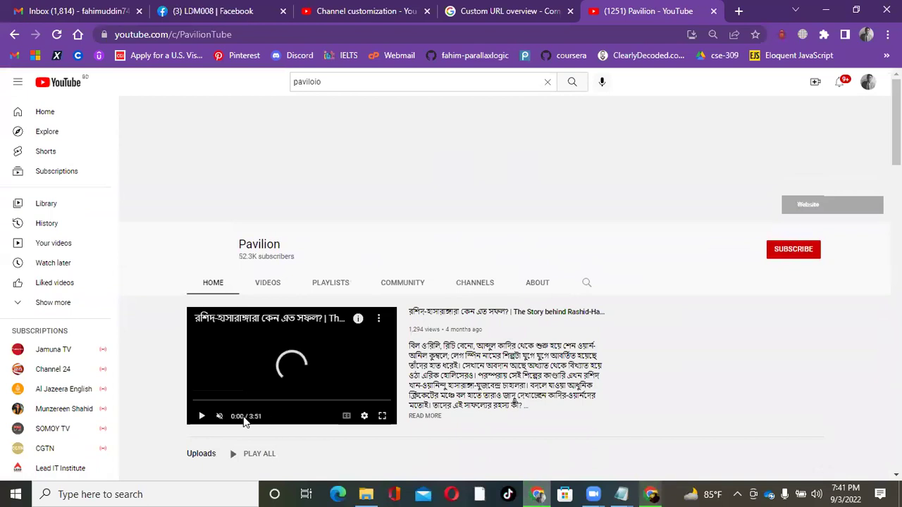
pyautogui.doubleClick(260, 416)
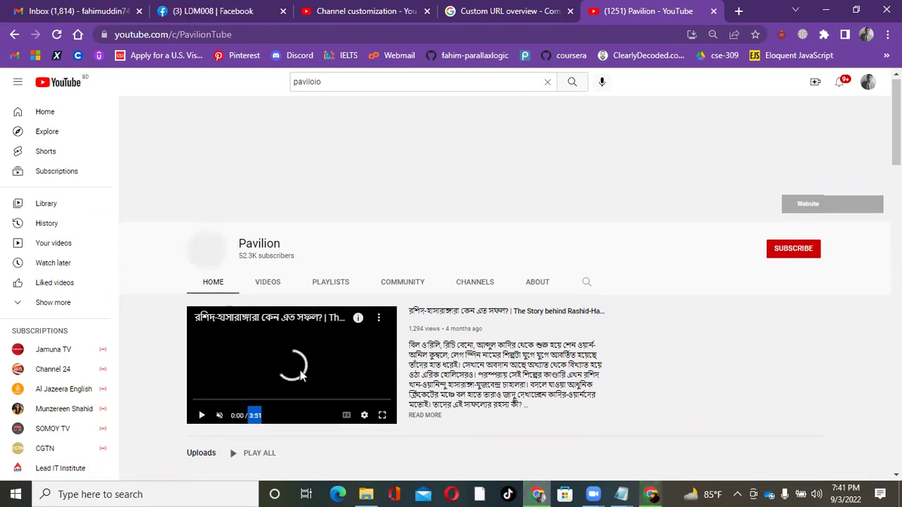
# Step: Examine how the Pavilion channel's home page arranges its featured video, uploads, single playlists and the Cricket Videos playlist group into sections
pyautogui.scroll(-5, 299, 375)
pyautogui.scroll(2, 336, 346)
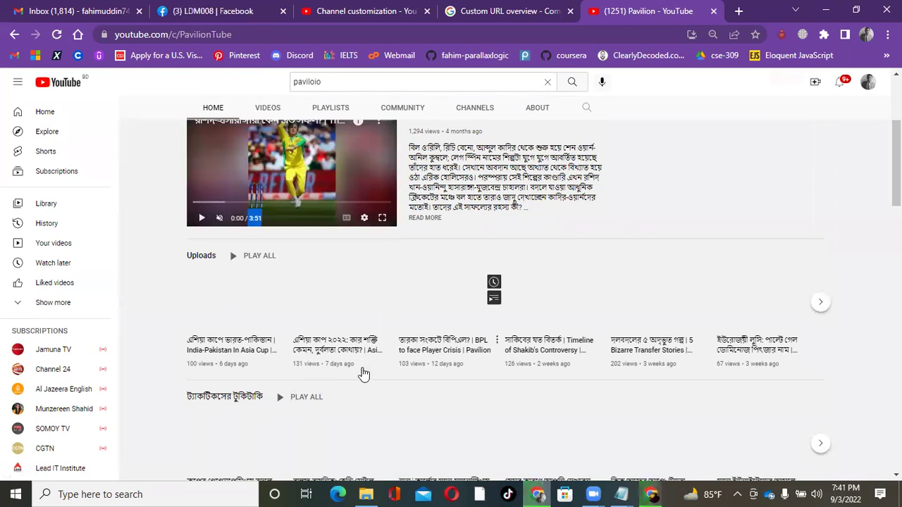
pyautogui.scroll(-1, 360, 372)
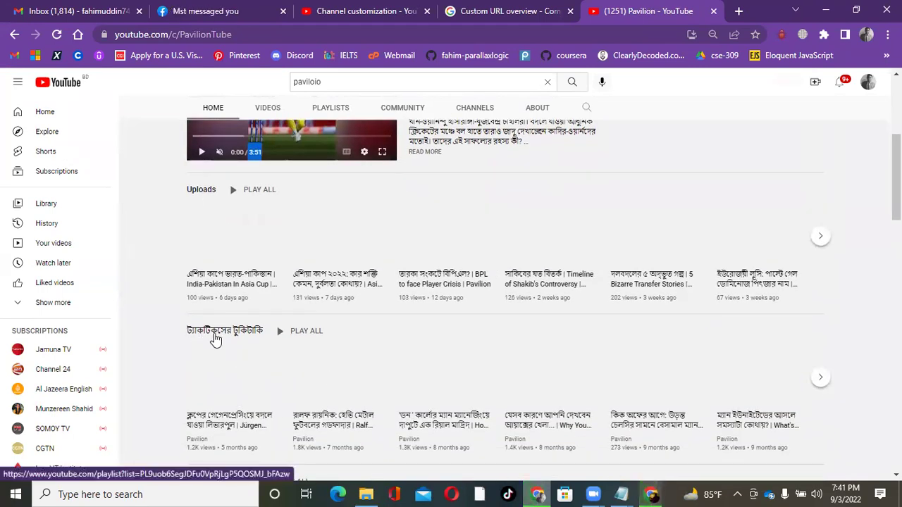
pyautogui.scroll(-3, 264, 340)
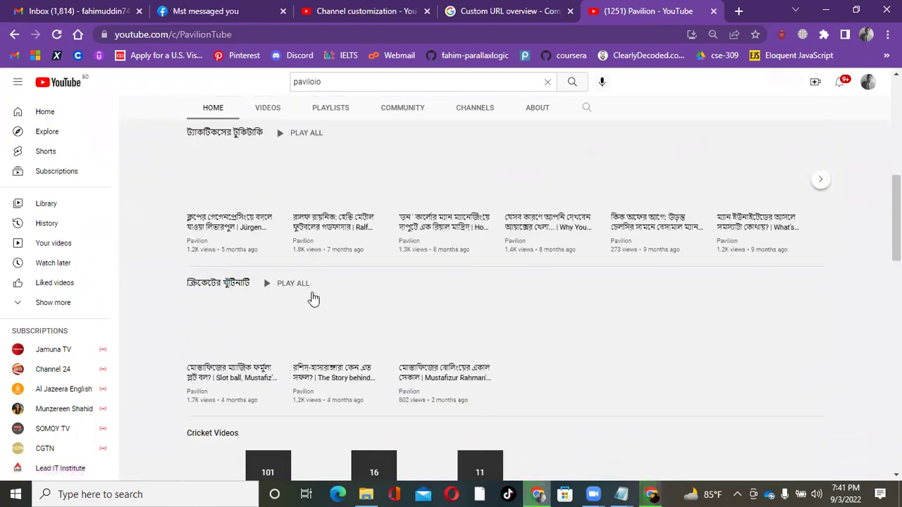
pyautogui.scroll(-3, 312, 298)
pyautogui.scroll(1, 310, 337)
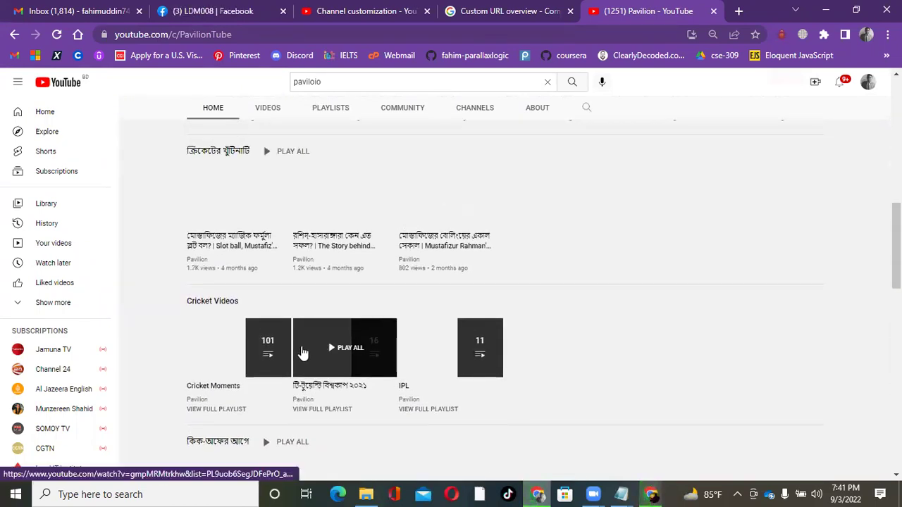
pyautogui.scroll(-1, 310, 331)
pyautogui.scroll(-1, 246, 353)
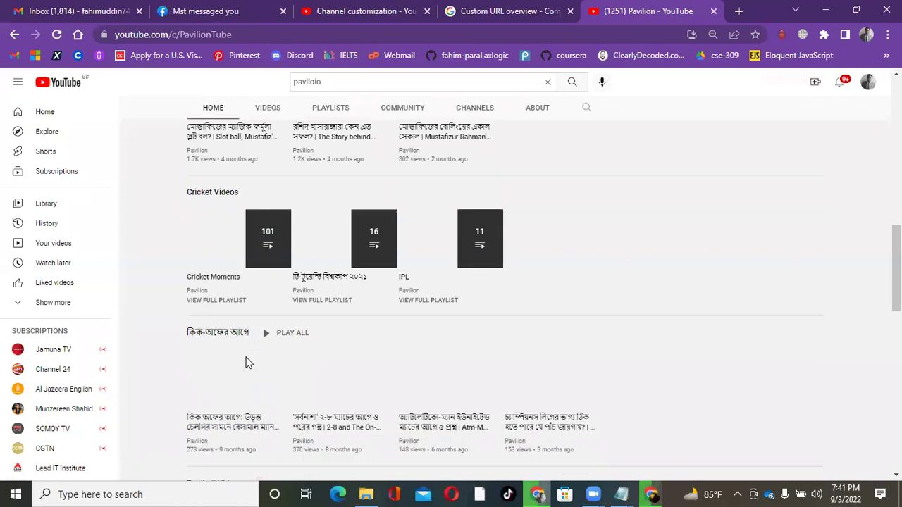
# Step: Examine how the Pavilion channel's home page is arranged, from its playlist sections and featured channel to popular uploads and Shorts
pyautogui.scroll(-2, 282, 365)
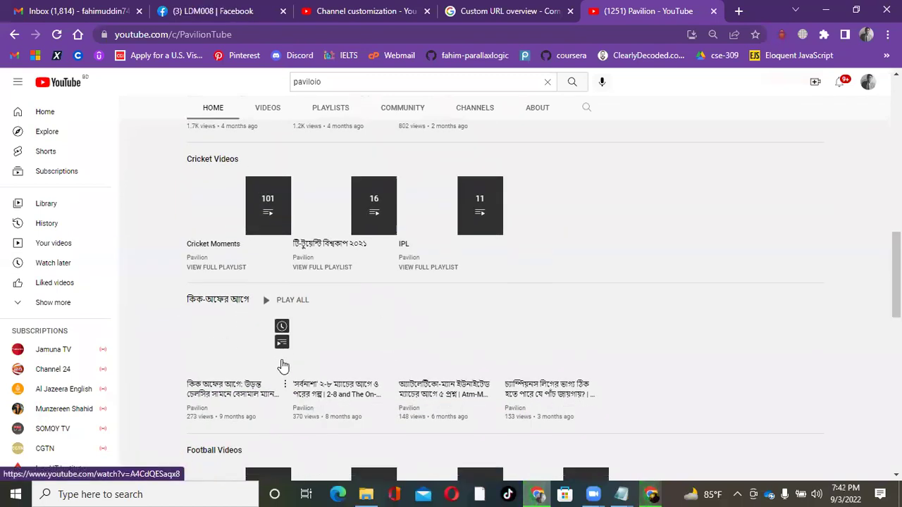
pyautogui.scroll(-3, 305, 335)
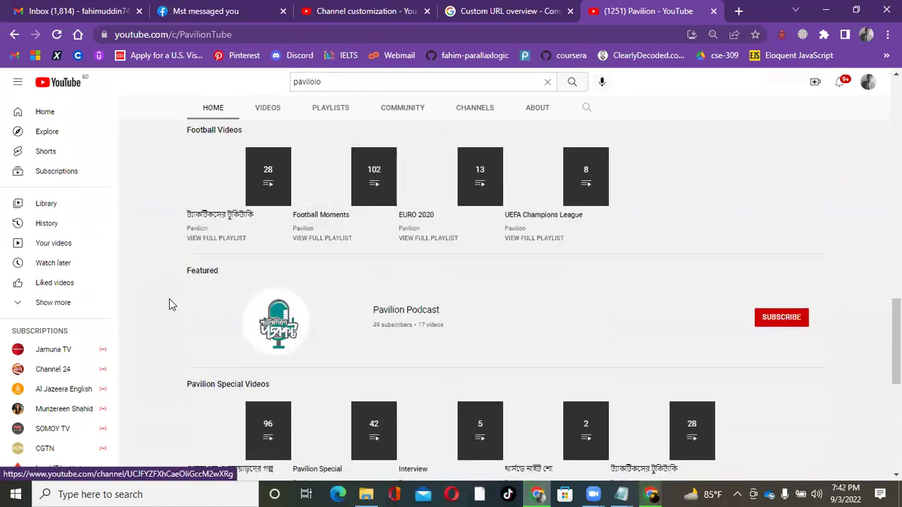
pyautogui.scroll(-1, 316, 360)
pyautogui.scroll(-2, 316, 360)
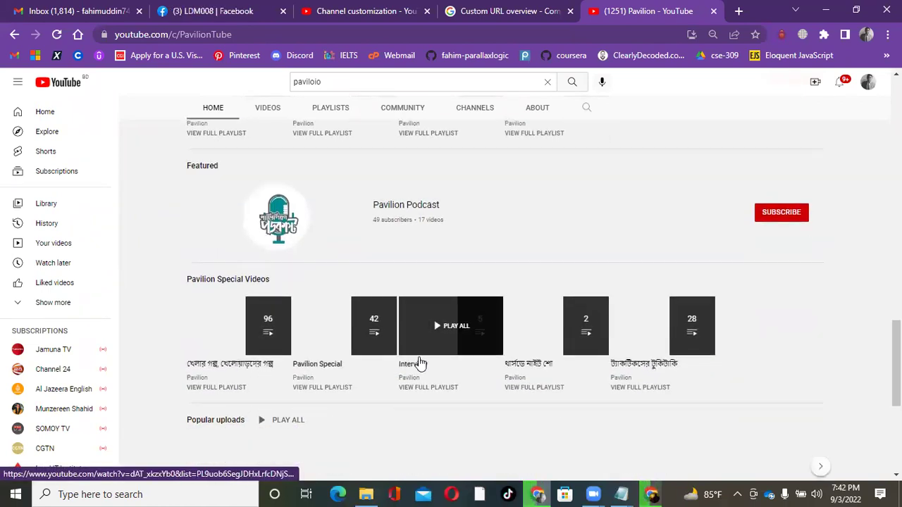
pyautogui.scroll(-1, 339, 308)
pyautogui.scroll(-2, 372, 317)
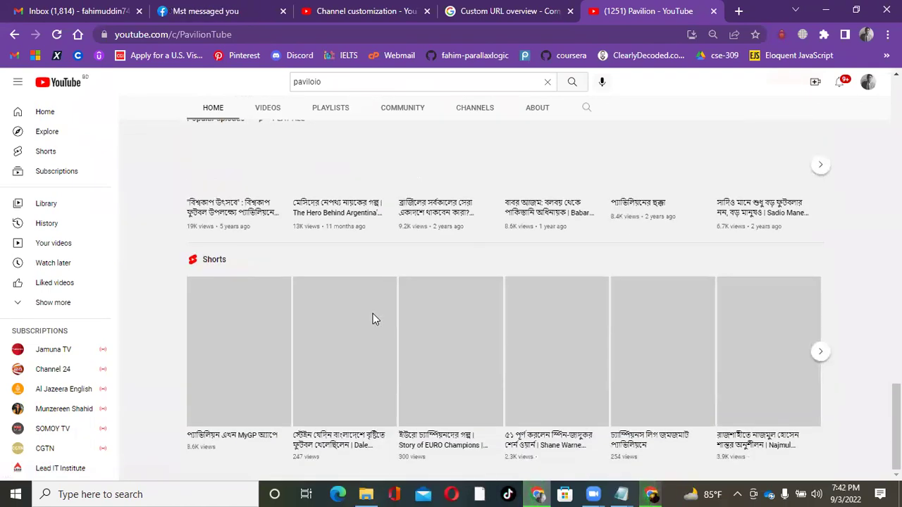
pyautogui.scroll(9, 373, 317)
pyautogui.scroll(8, 379, 316)
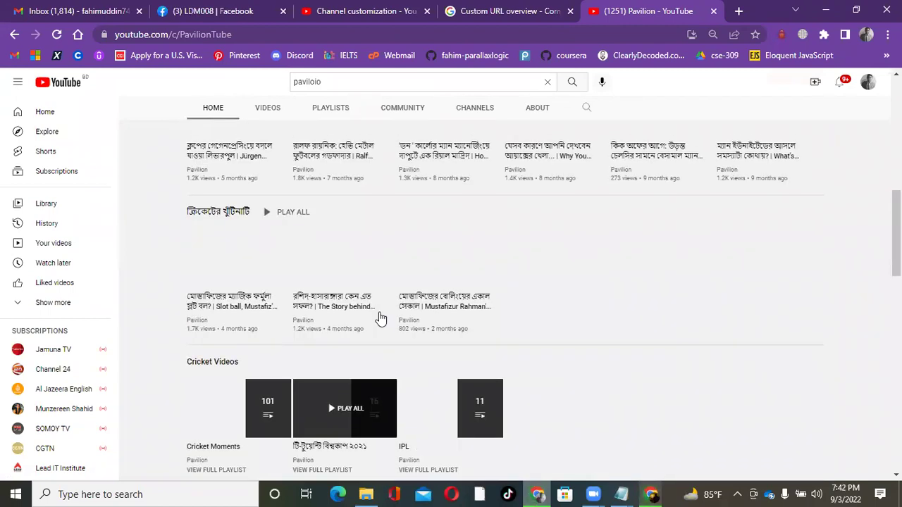
pyautogui.scroll(-8, 433, 364)
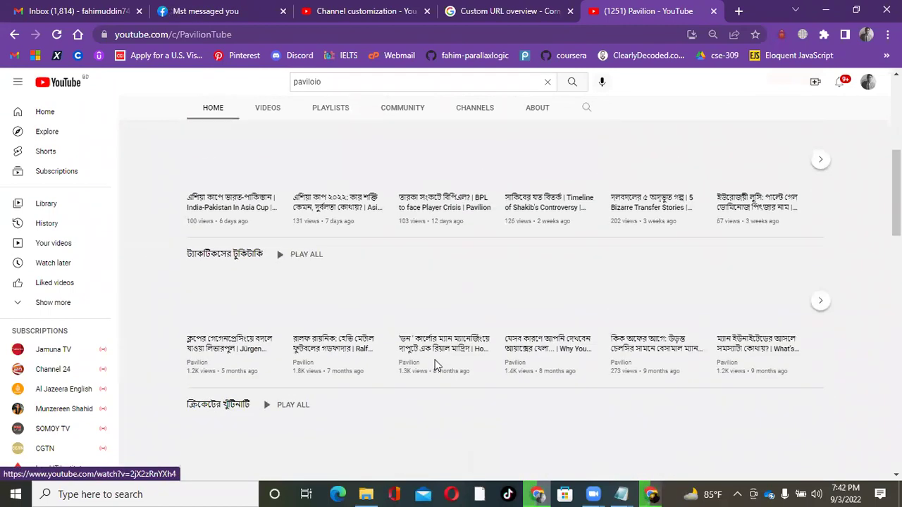
pyautogui.scroll(-6, 438, 365)
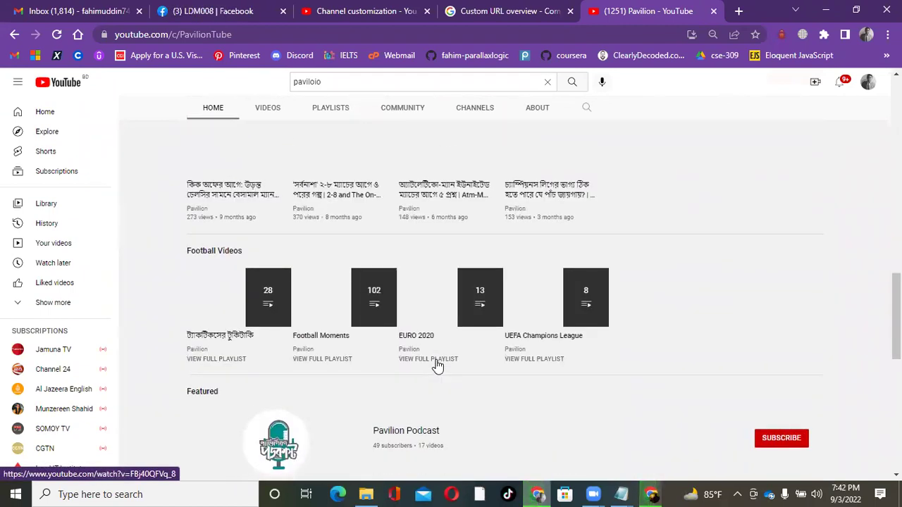
pyautogui.scroll(1, 437, 366)
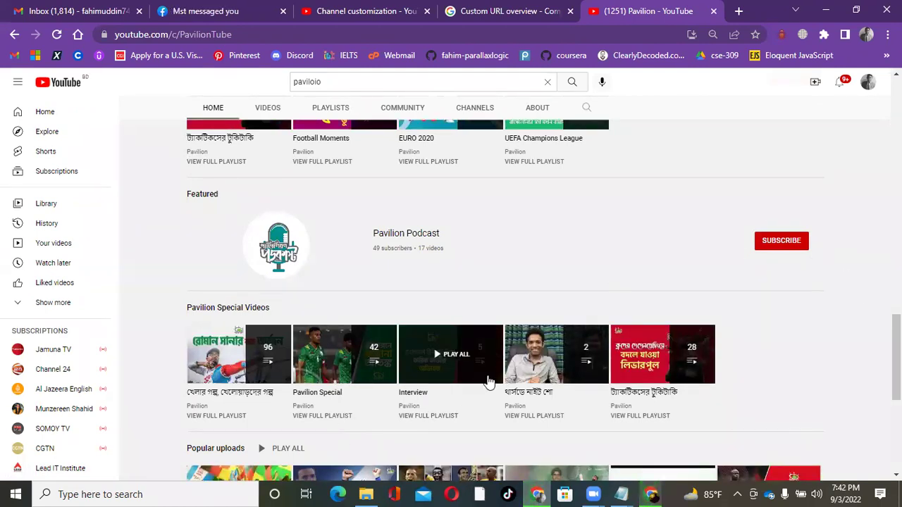
pyautogui.scroll(-2, 336, 291)
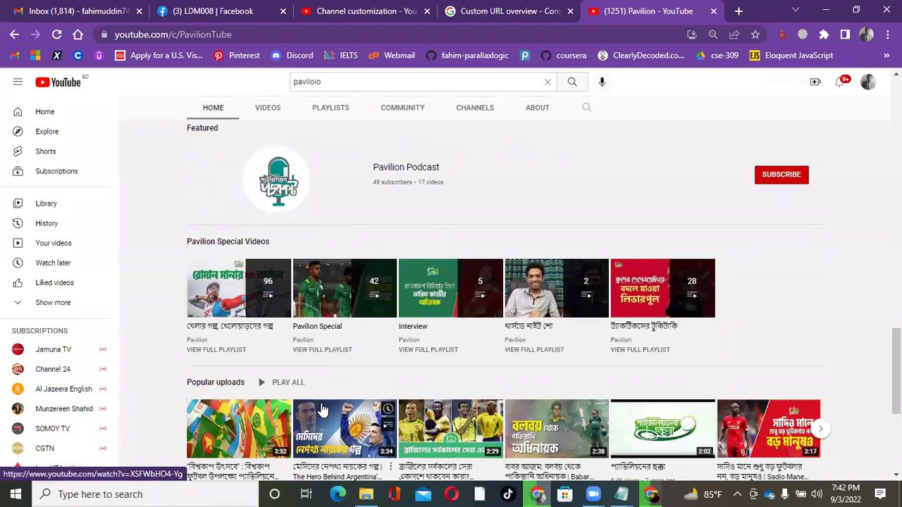
pyautogui.scroll(-3, 356, 390)
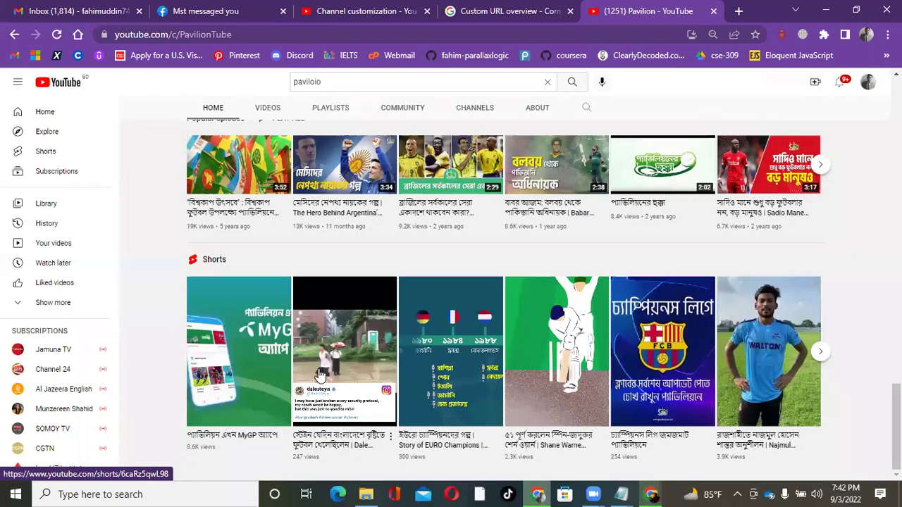
pyautogui.scroll(15, 621, 372)
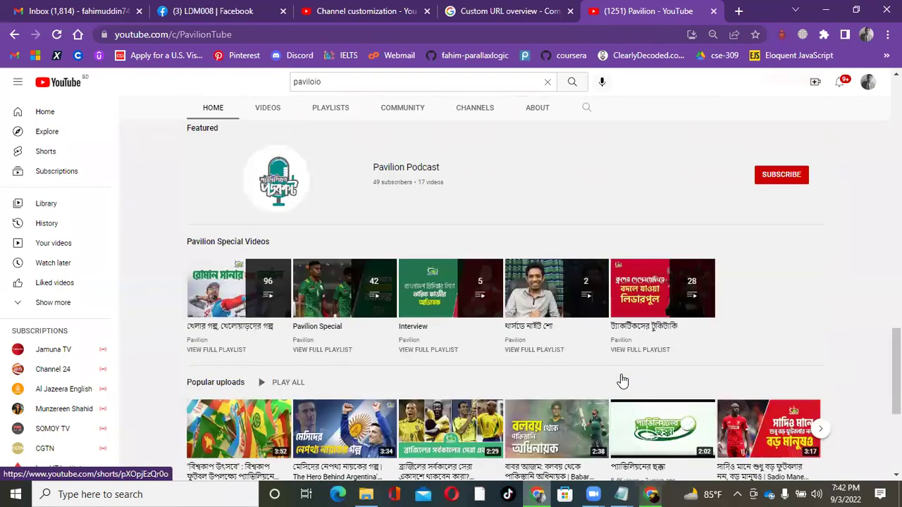
pyautogui.scroll(5, 621, 372)
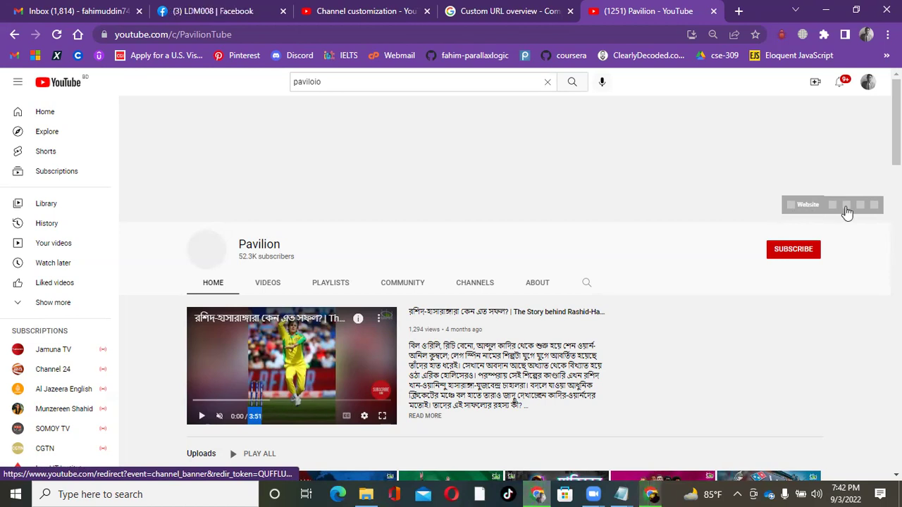
# Step: Reload the Pavilion channel page with its trailer paused and check the Facebook link on its banner
pyautogui.click(58, 35)
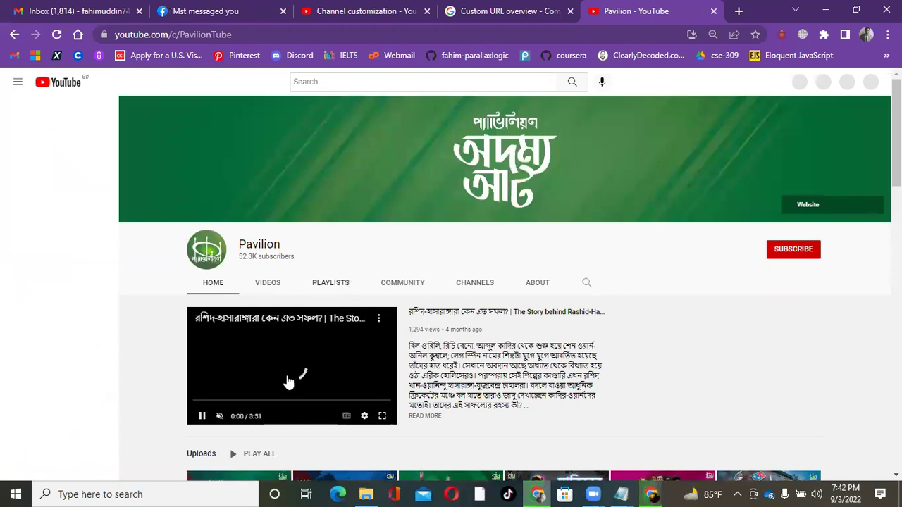
pyautogui.click(203, 418)
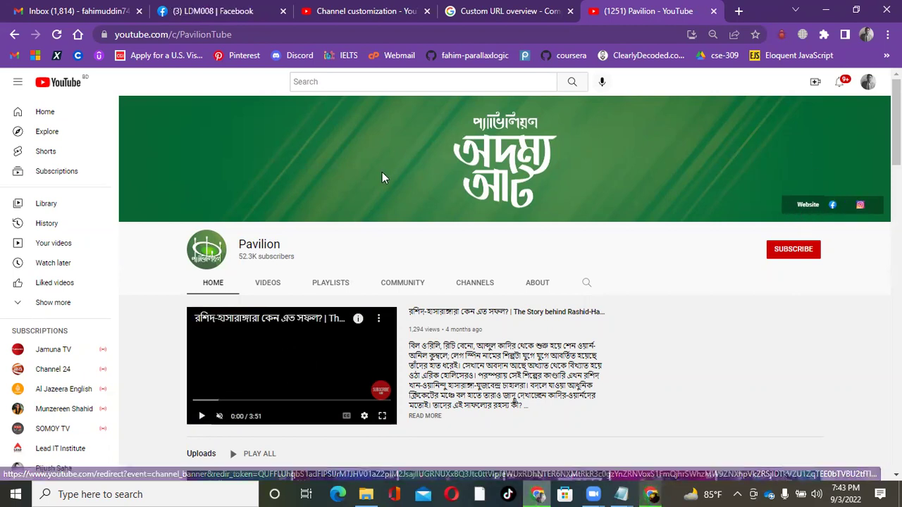
pyautogui.click(833, 206)
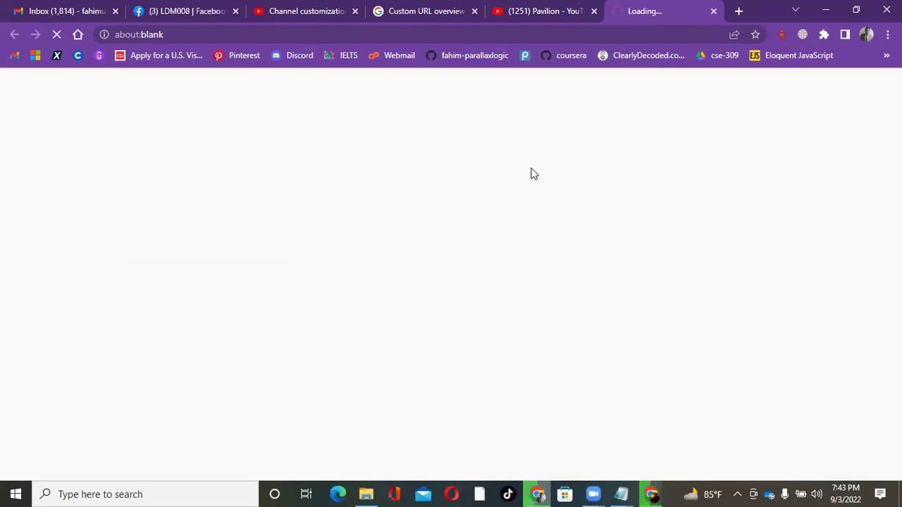
pyautogui.click(713, 14)
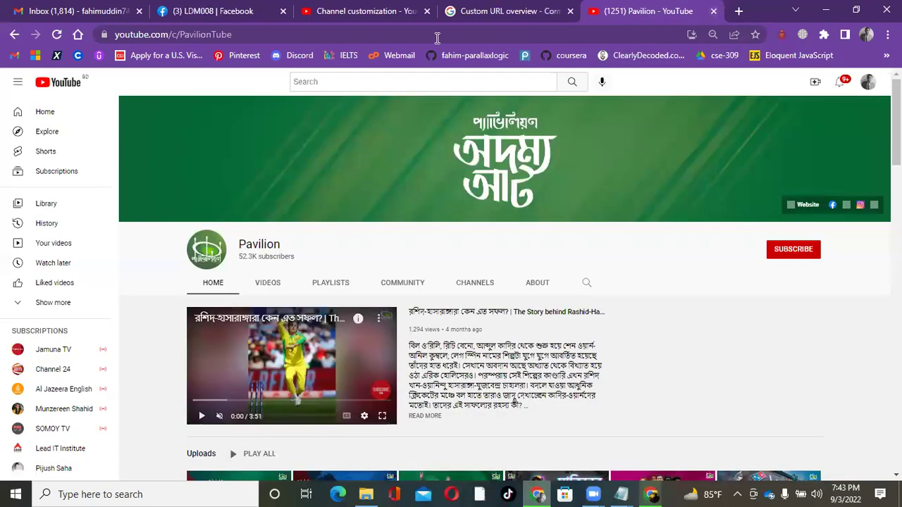
# Step: Add a new link titled "Facebook" to the Lead IT Institute channel's basic info in YouTube Studio
pyautogui.click(400, 6)
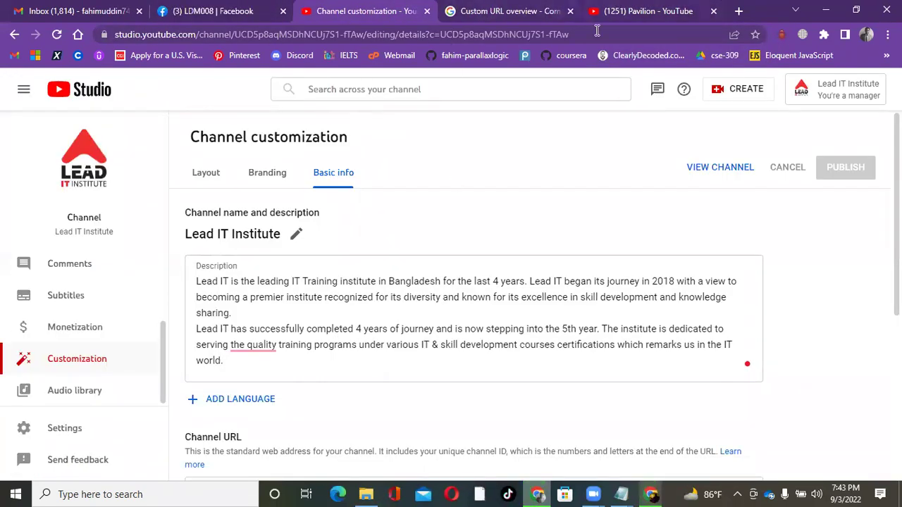
pyautogui.scroll(-2, 391, 286)
pyautogui.scroll(-2, 391, 286)
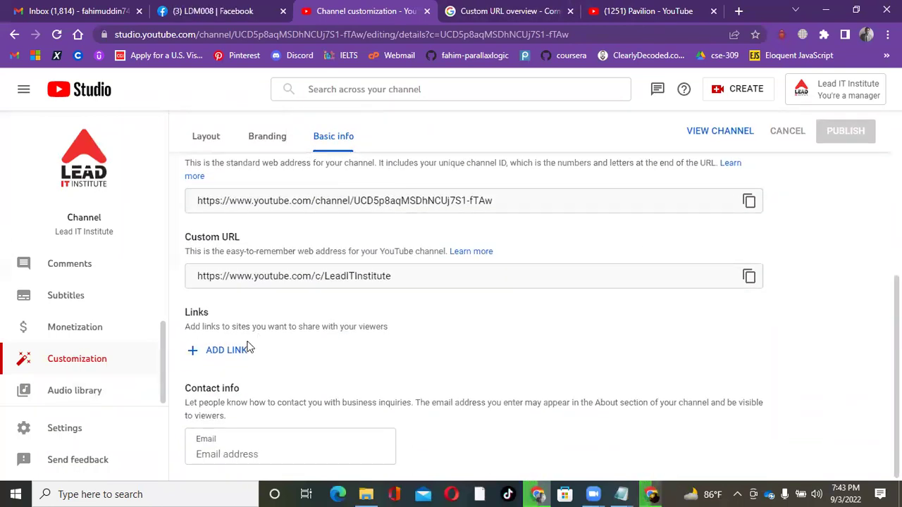
pyautogui.click(227, 351)
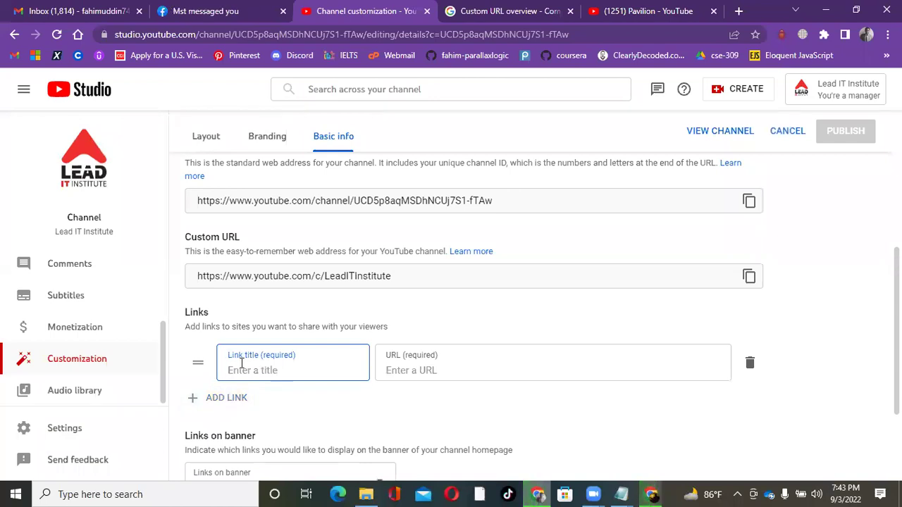
pyautogui.write('Facebook')
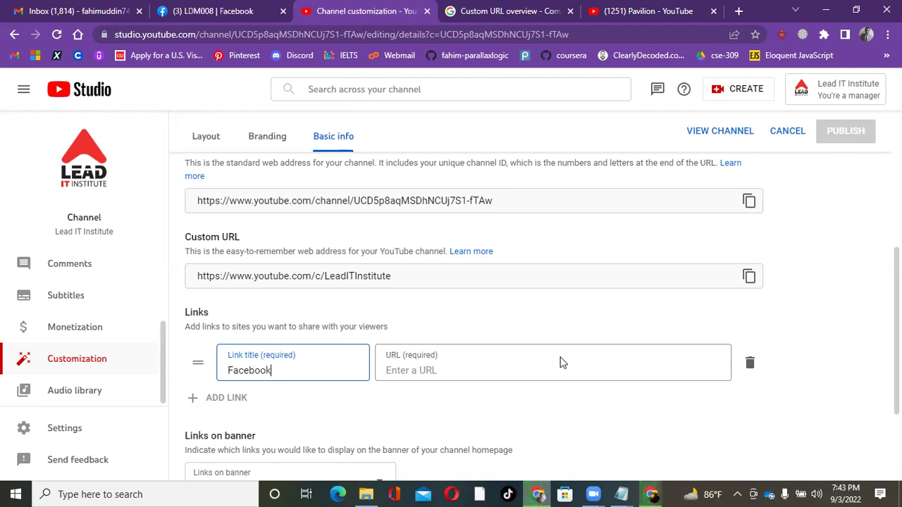
pyautogui.click(394, 367)
# Step: Switch to the open Facebook page and search the site for "leadIt"
pyautogui.click(211, 8)
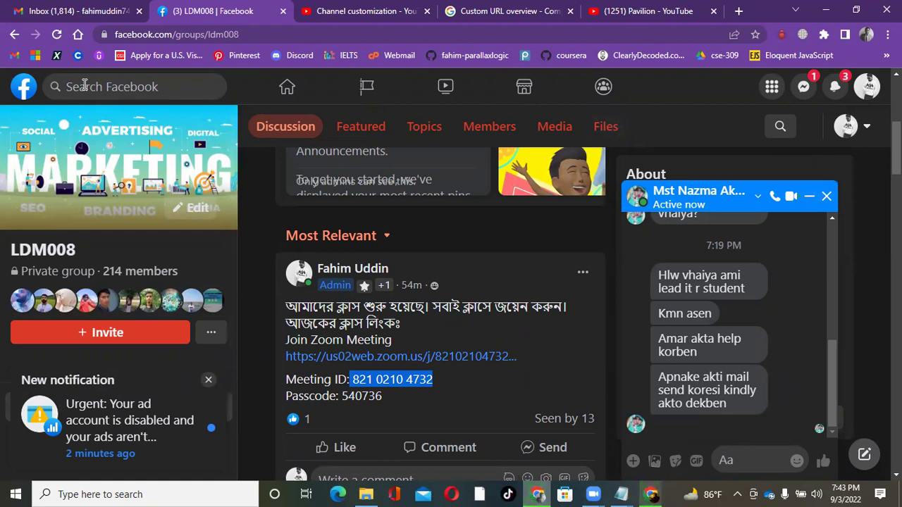
pyautogui.press('/')
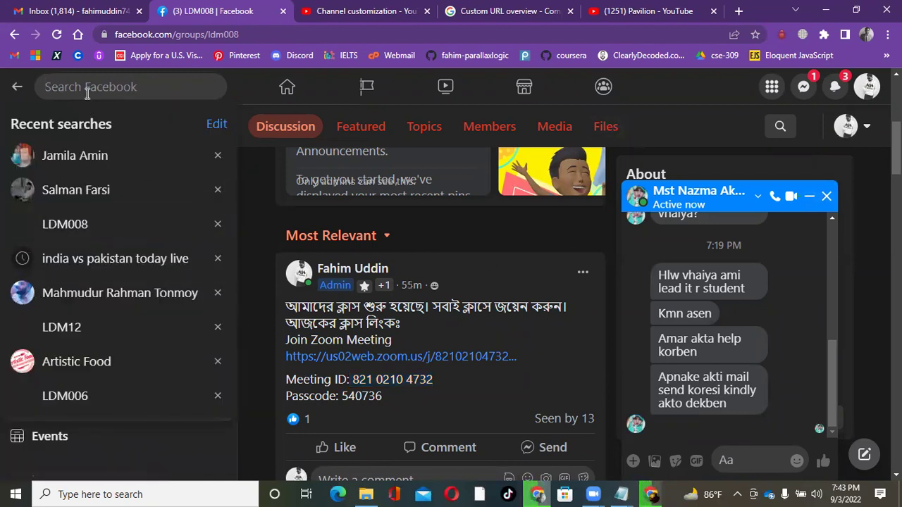
pyautogui.write('leadi')
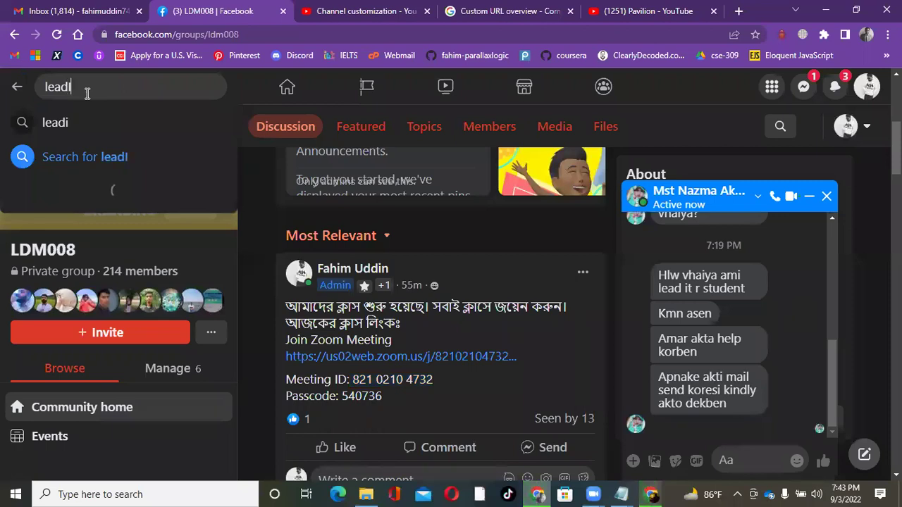
pyautogui.write('t')
pyautogui.press('Escape')
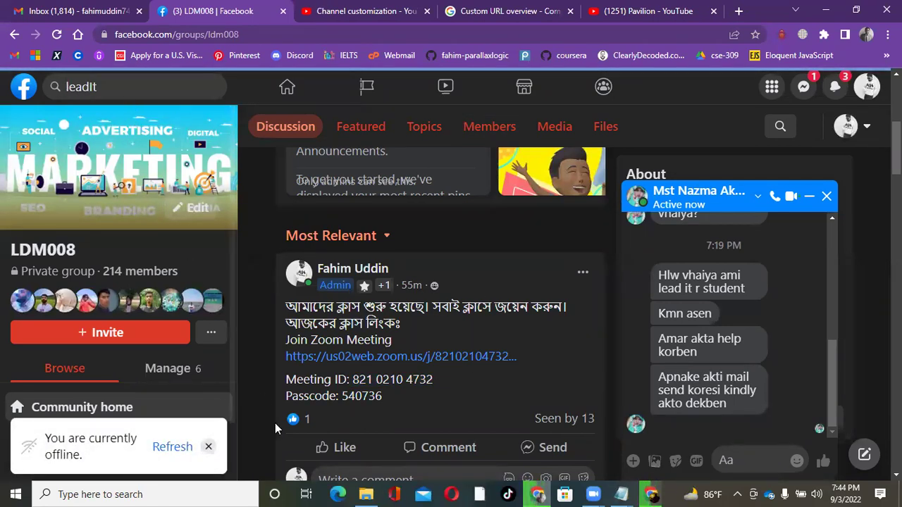
# Step: Restore the internet connection by switching Wi-Fi from Redmi Note 11 to the first other available secured network, and check the Zoom meeting
pyautogui.click(737, 494)
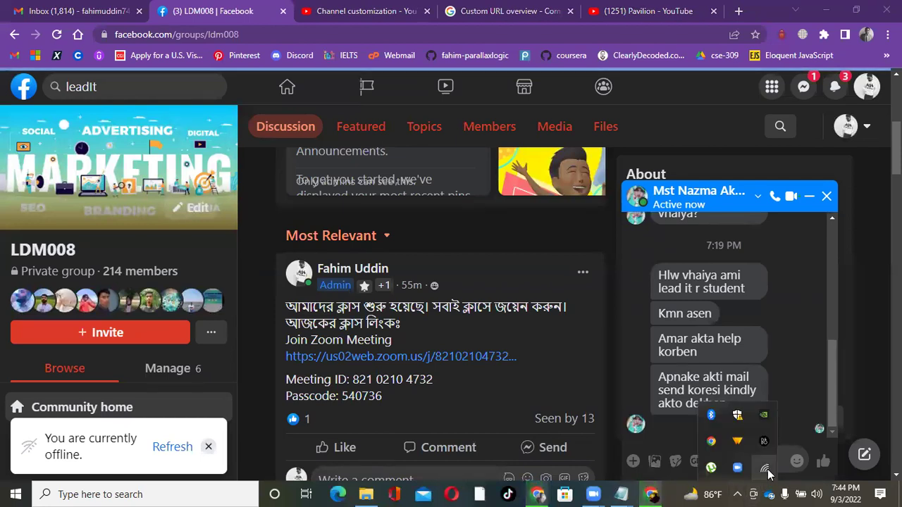
pyautogui.click(766, 468)
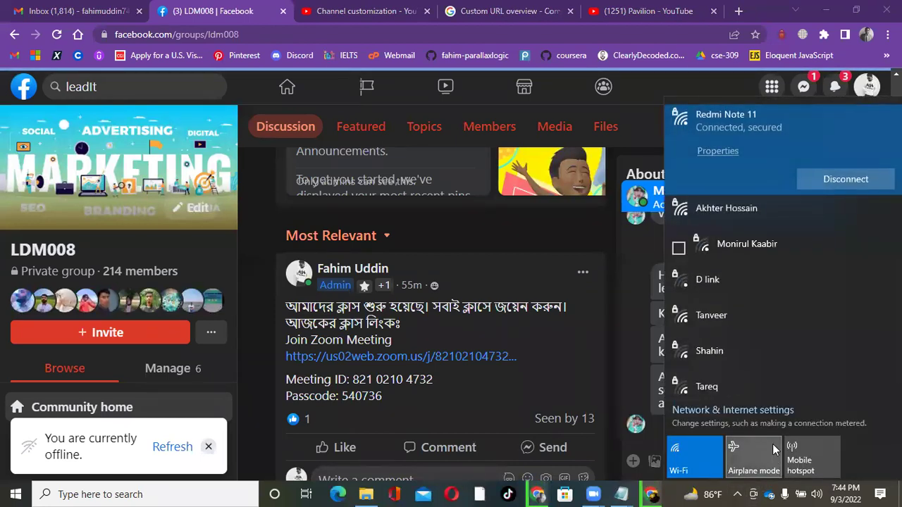
pyautogui.click(734, 208)
pyautogui.click(821, 213)
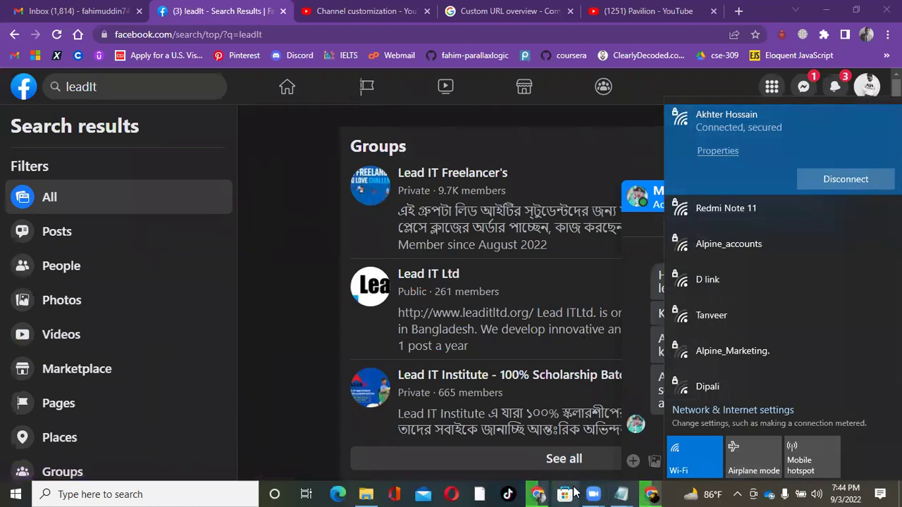
pyautogui.click(592, 493)
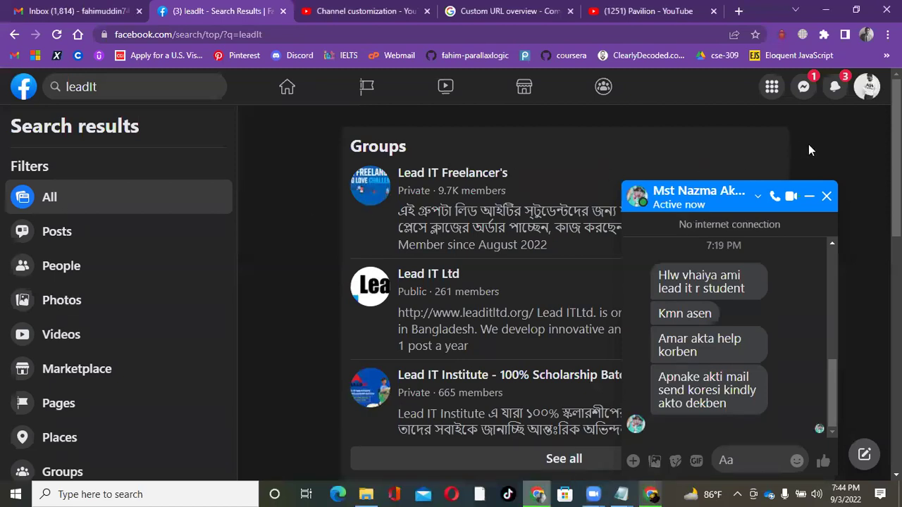
# Step: Close the open chat window and open the Lead-IT Institute computer training school page from the search results
pyautogui.click(825, 196)
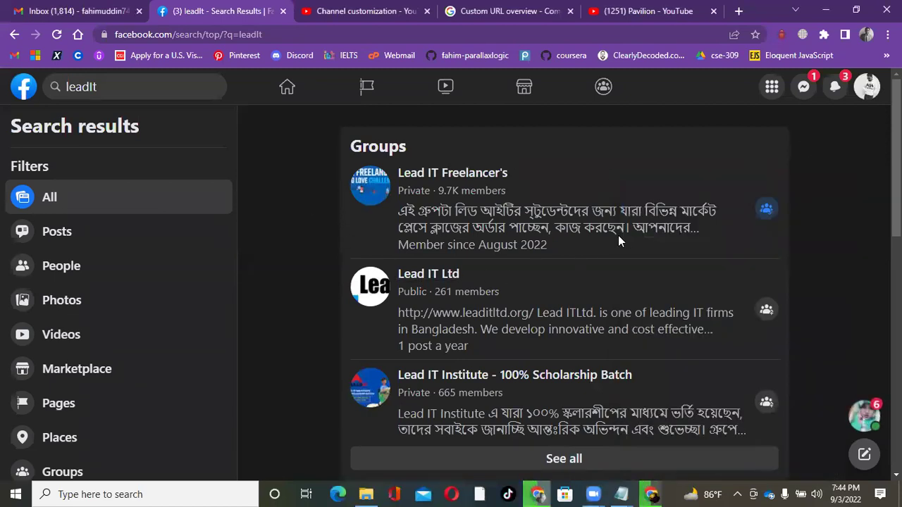
pyautogui.scroll(-3, 531, 260)
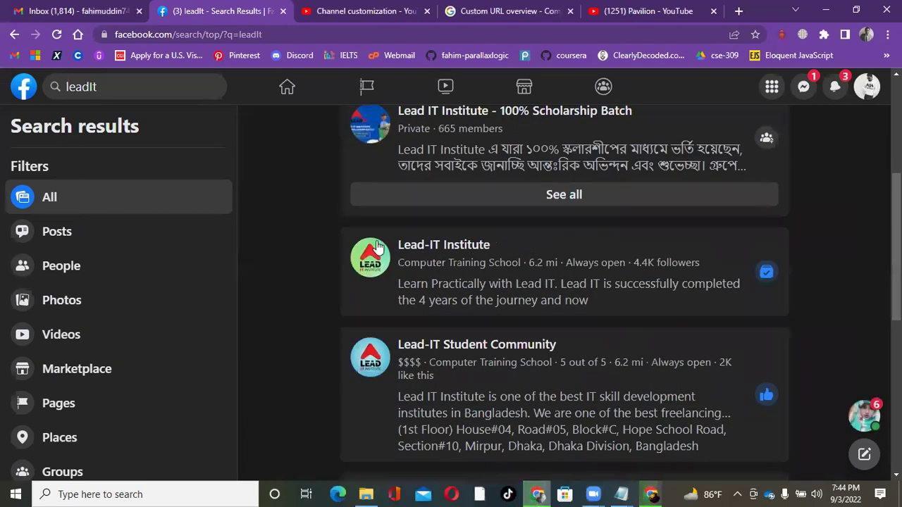
pyautogui.moveTo(463, 244)
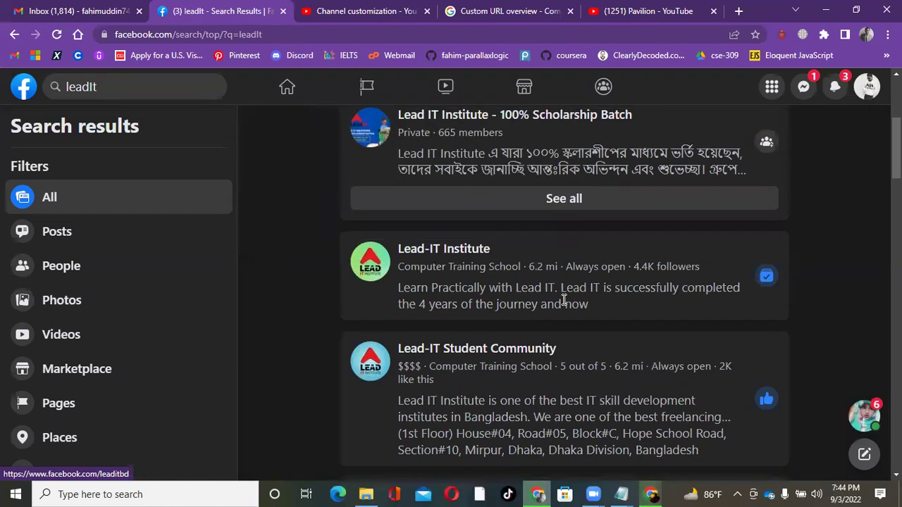
pyautogui.scroll(3, 564, 304)
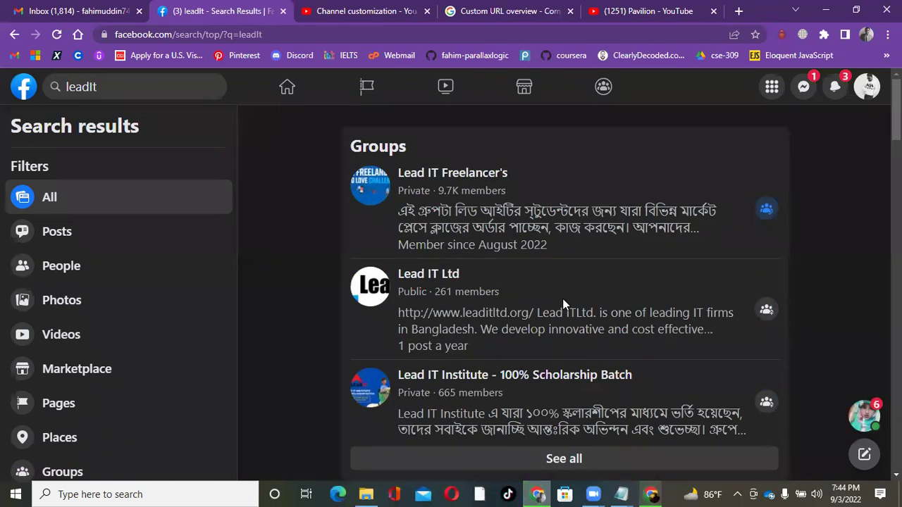
pyautogui.scroll(-3, 564, 305)
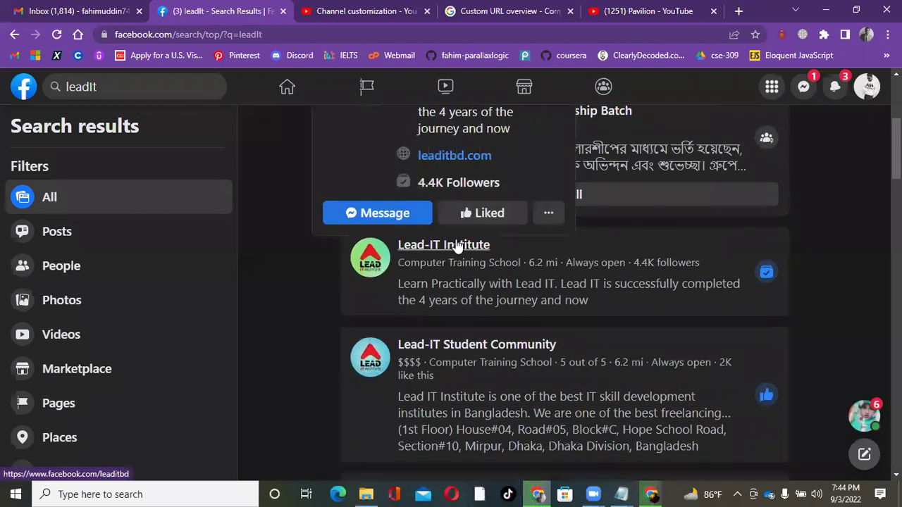
pyautogui.scroll(-4, 524, 282)
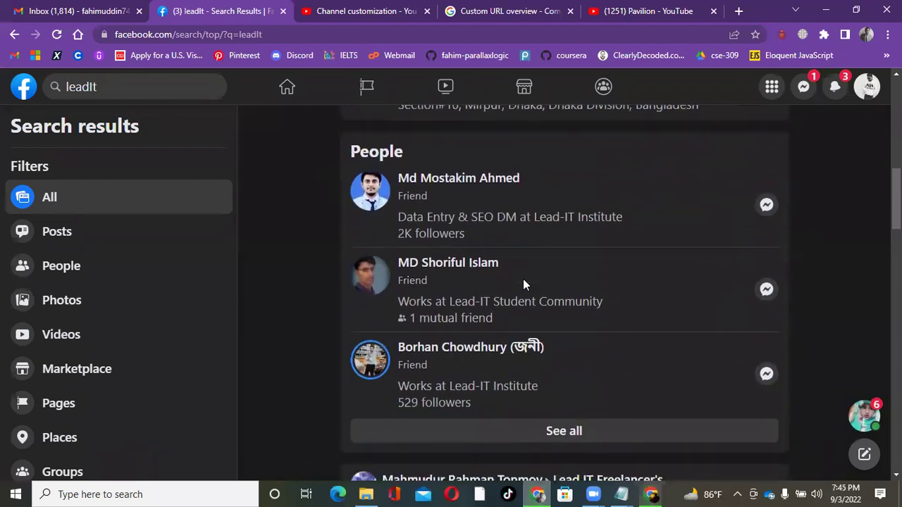
pyautogui.scroll(4, 524, 280)
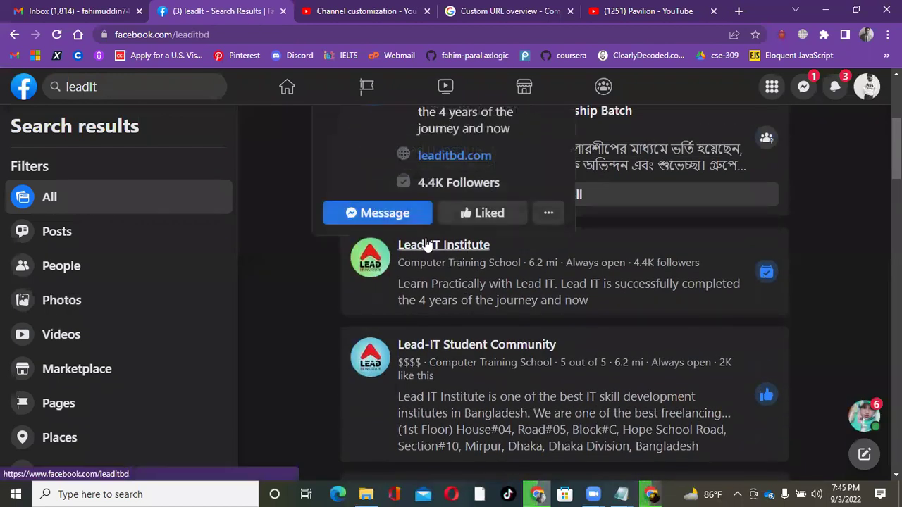
# Step: Open the Lead-IT Institute Facebook page and copy its full web address
pyautogui.click(425, 245)
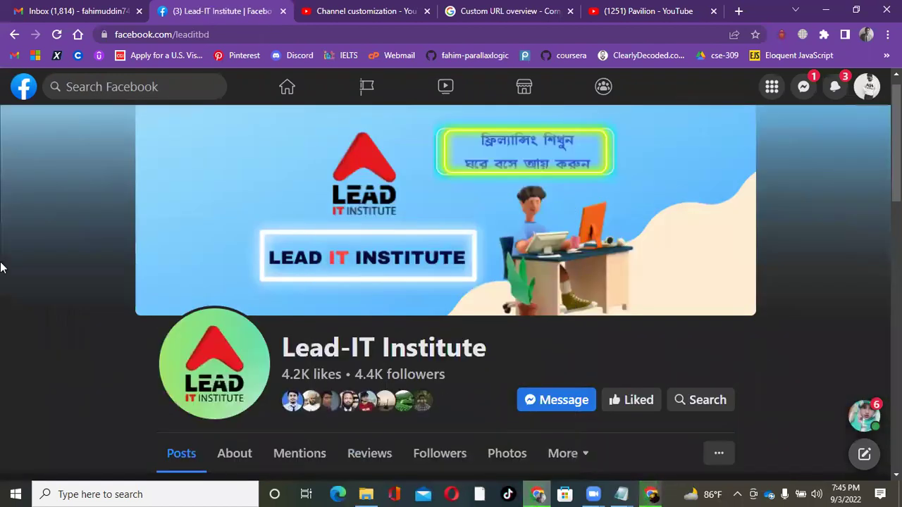
pyautogui.scroll(-2, 20, 282)
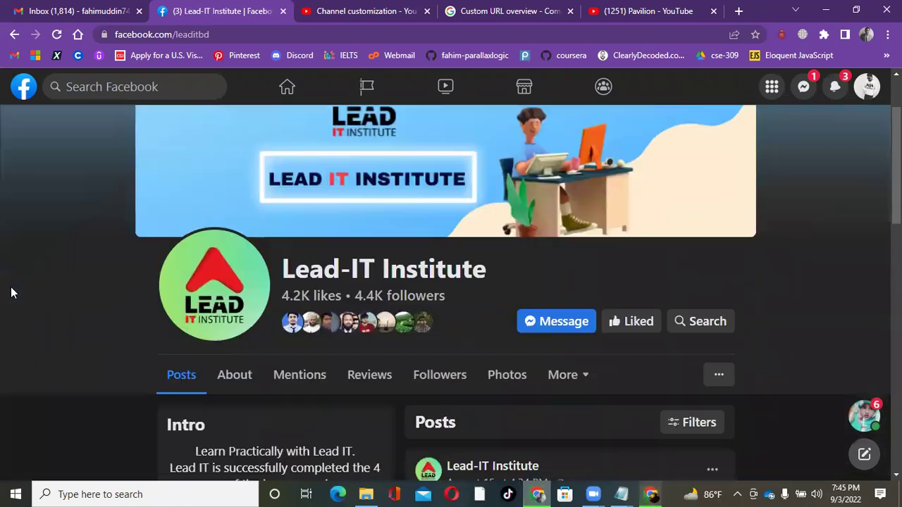
pyautogui.scroll(2, 18, 292)
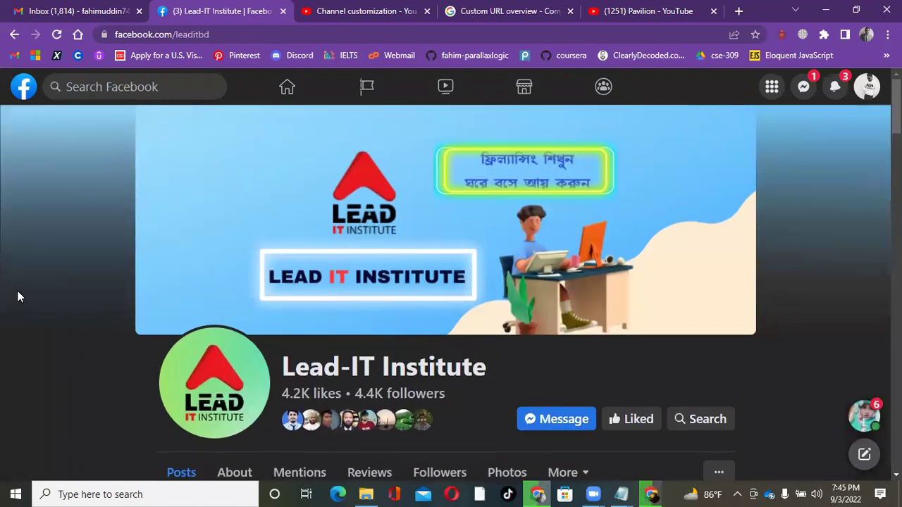
pyautogui.scroll(-6, 18, 295)
pyautogui.scroll(6, 21, 296)
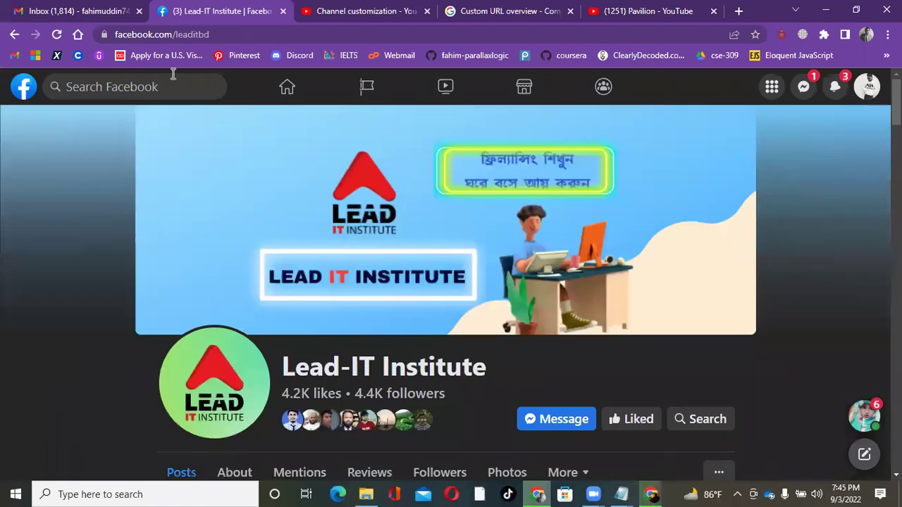
pyautogui.click(266, 36)
pyautogui.click(310, 39)
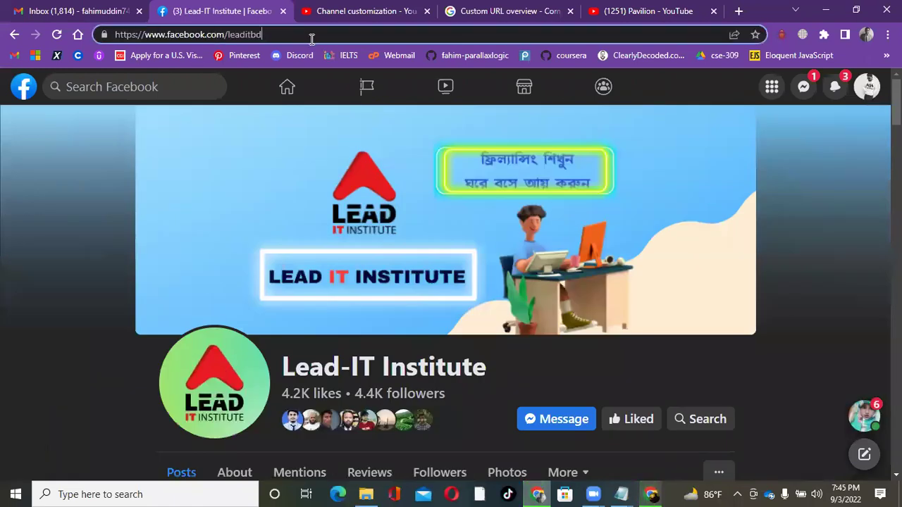
pyautogui.moveTo(286, 35); pyautogui.dragTo(115, 34)
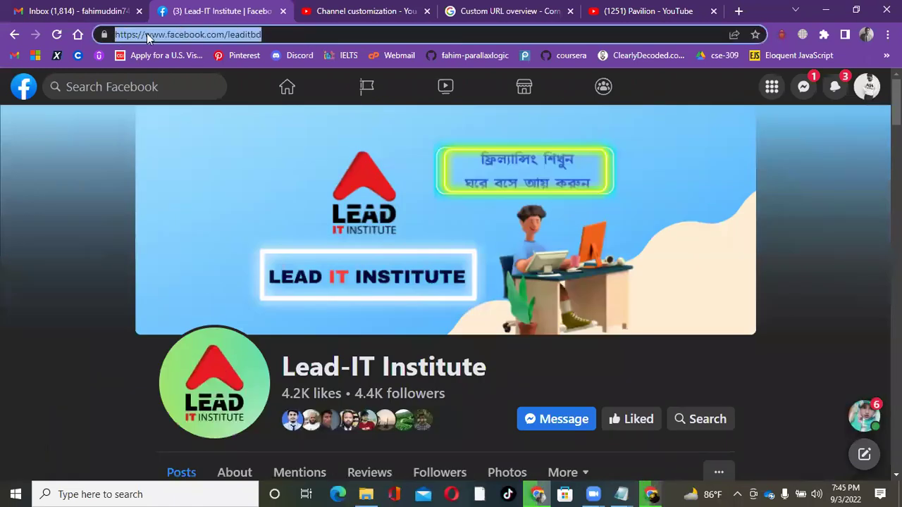
pyautogui.rightClick(146, 33)
pyautogui.click(202, 127)
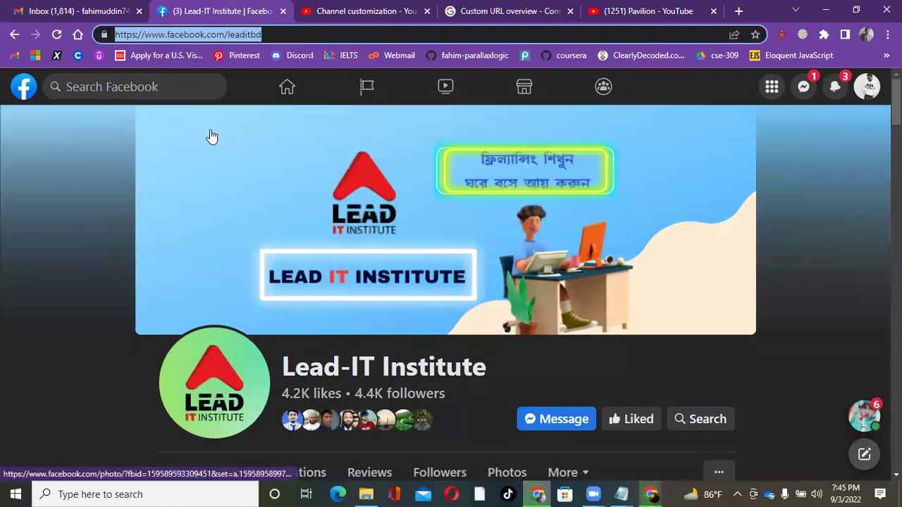
pyautogui.click(338, 11)
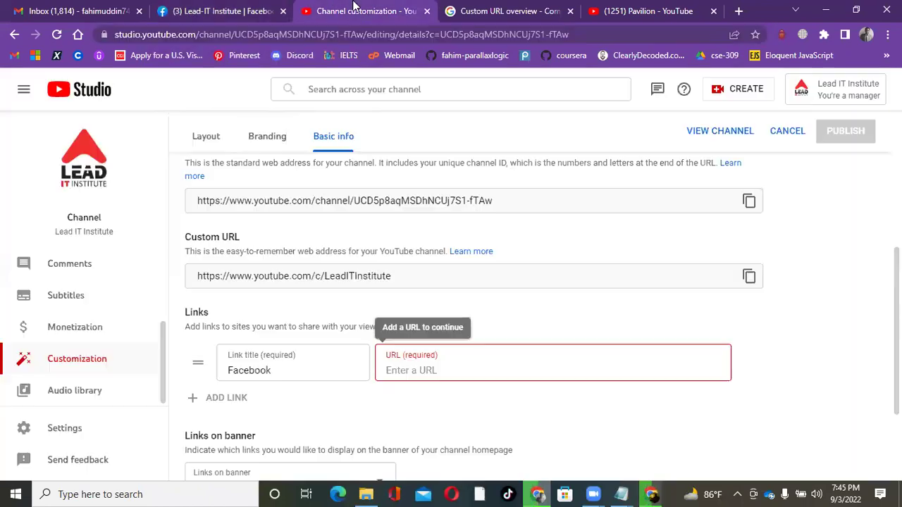
pyautogui.rightClick(396, 375)
pyautogui.click(444, 253)
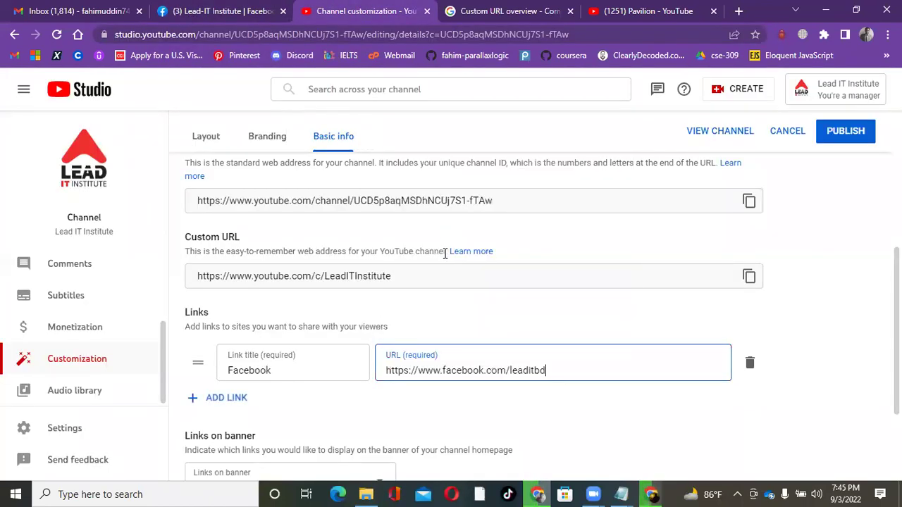
pyautogui.scroll(-2, 430, 276)
pyautogui.scroll(2, 431, 276)
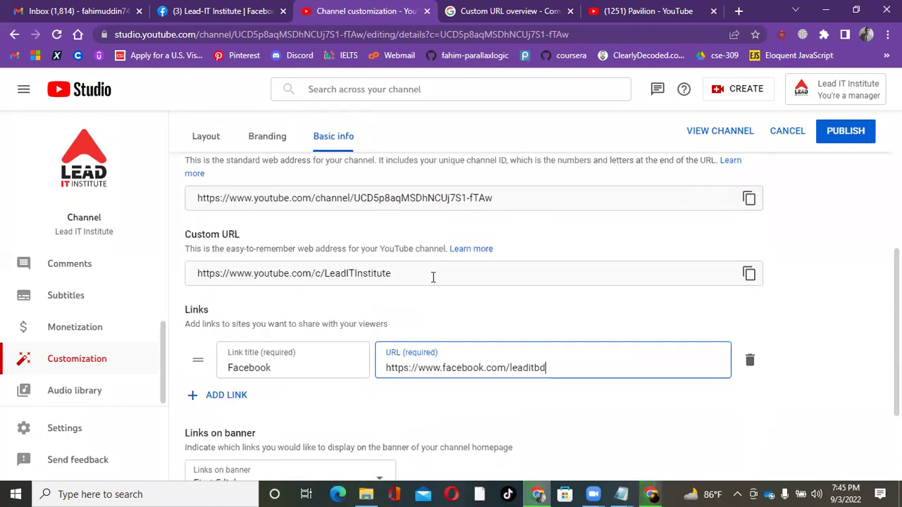
pyautogui.click(848, 137)
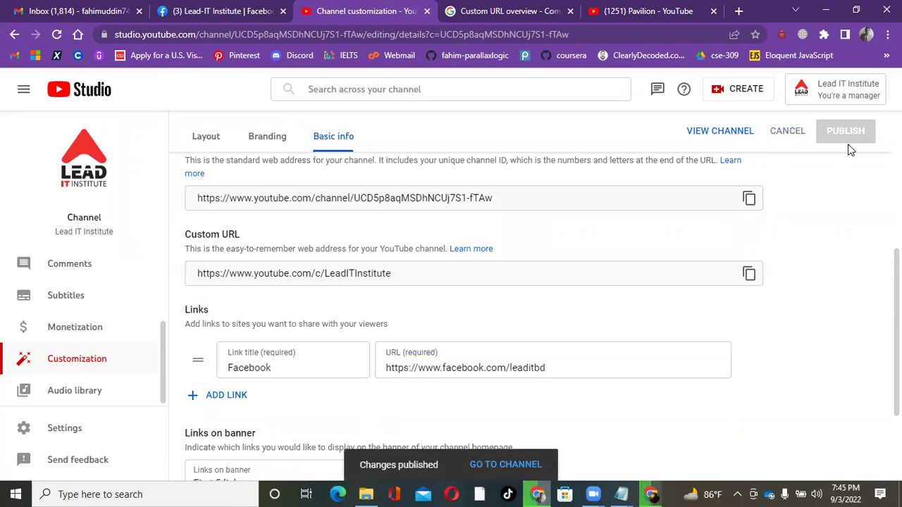
# Step: Set the links shown on the channel banner to "First link", trying "First 2 links" along the way
pyautogui.scroll(-2, 538, 328)
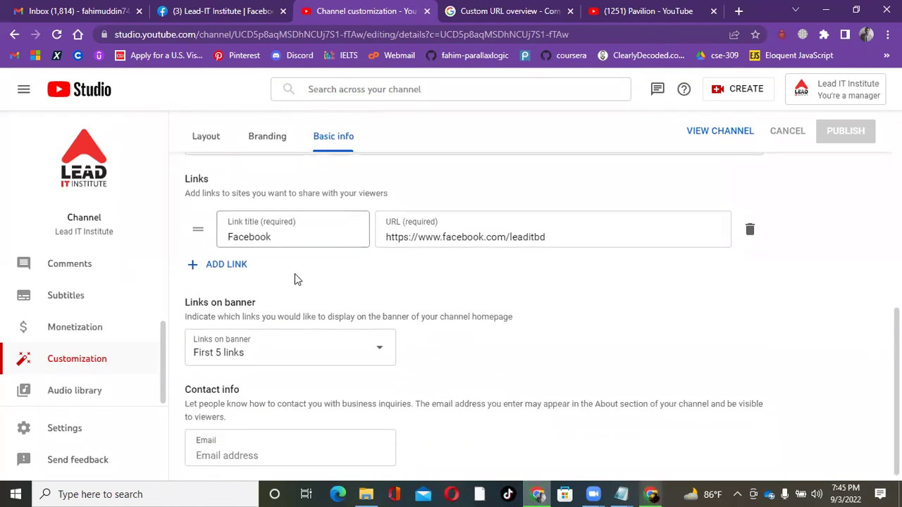
pyautogui.click(373, 342)
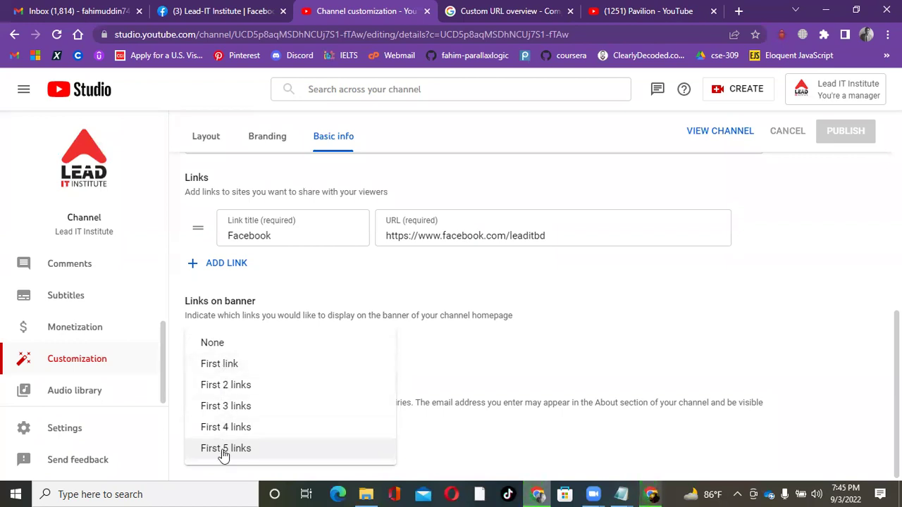
pyautogui.click(224, 365)
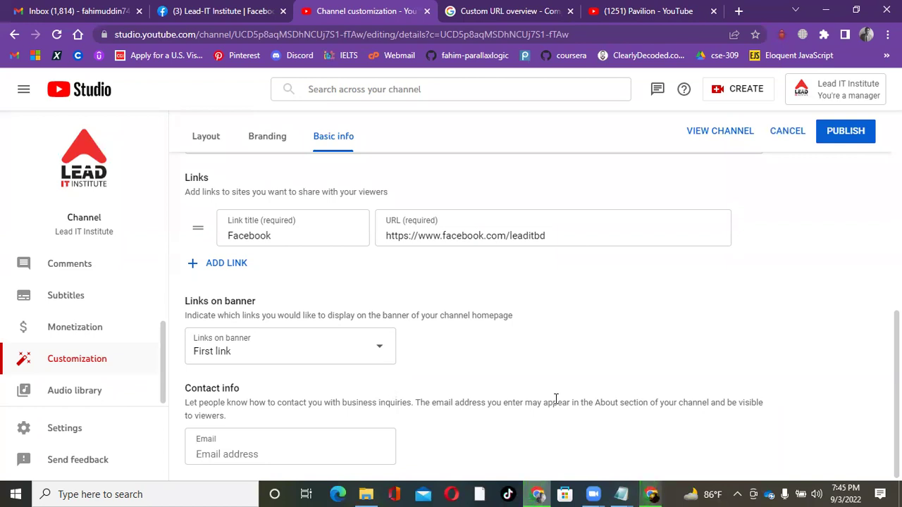
pyautogui.click(364, 339)
pyautogui.click(224, 384)
pyautogui.click(361, 353)
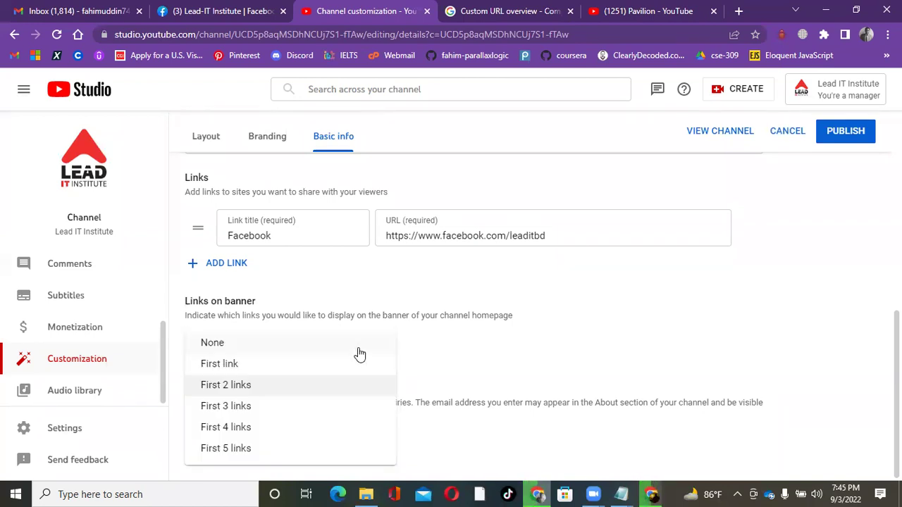
pyautogui.click(213, 365)
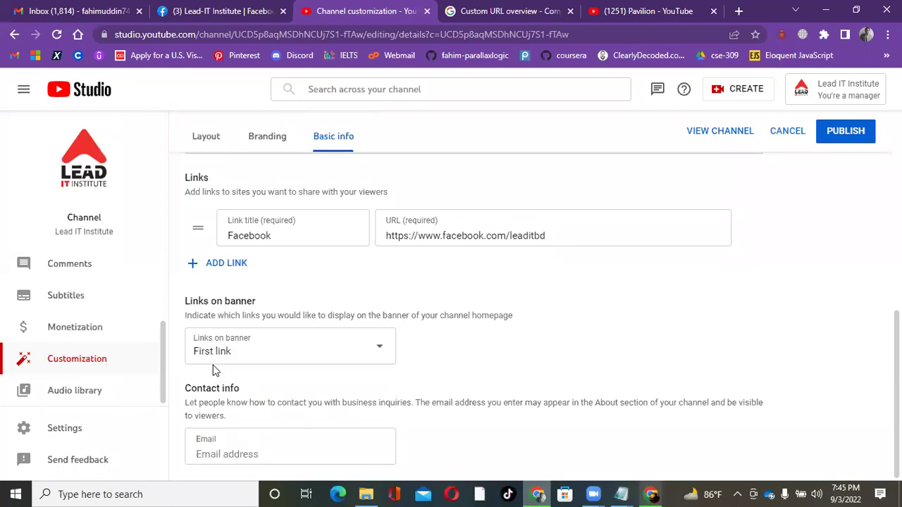
pyautogui.click(221, 262)
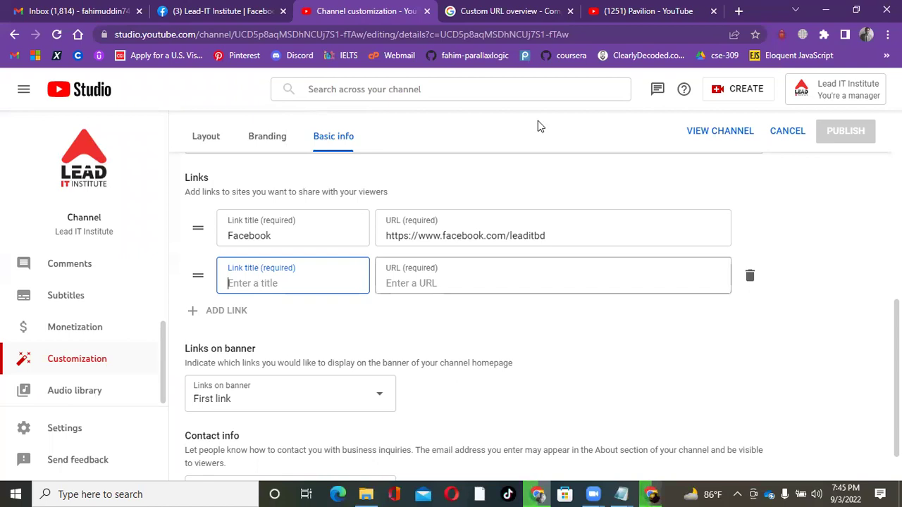
pyautogui.click(650, 11)
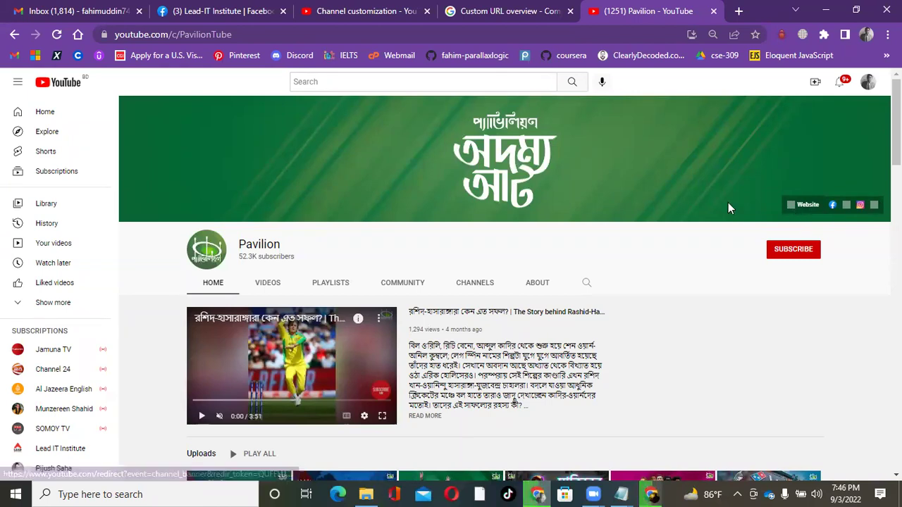
pyautogui.click(357, 7)
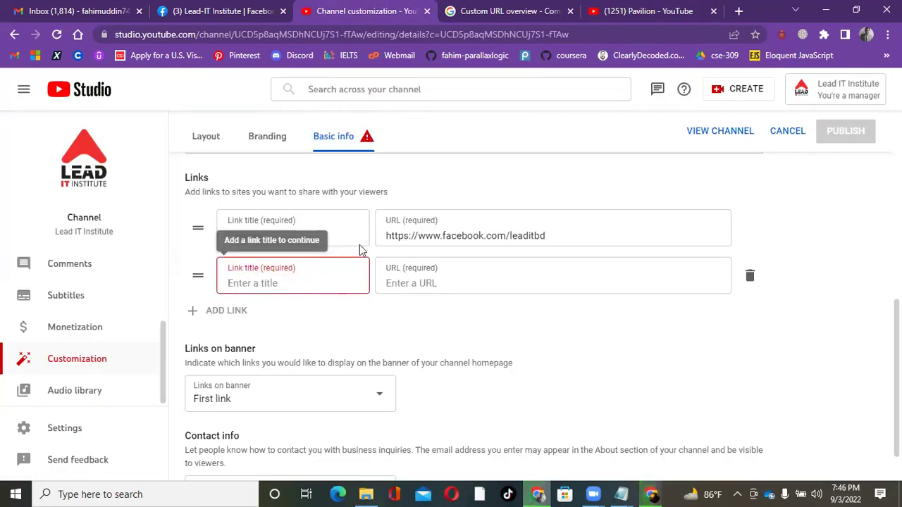
pyautogui.click(749, 275)
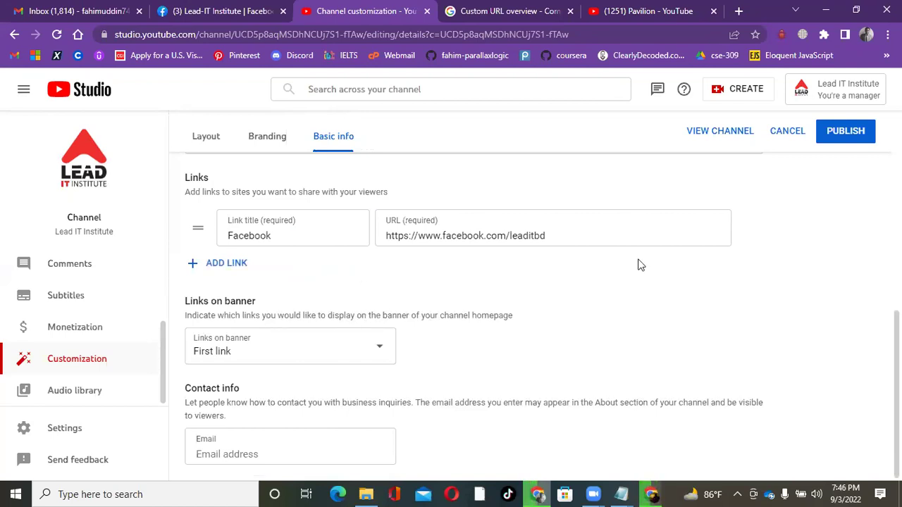
# Step: Switch to the open Pavilion page on YouTube, search for "leadit institute" and open the Lead IT Institute channel
pyautogui.click(662, 10)
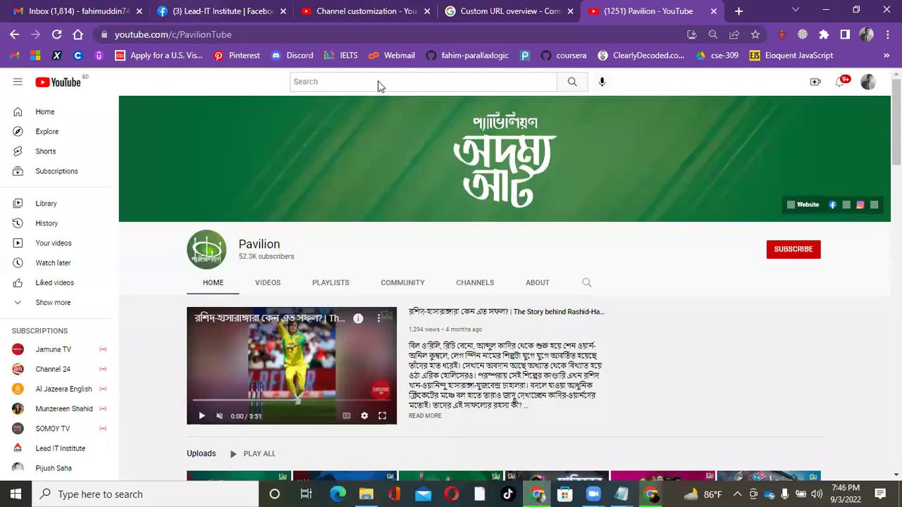
pyautogui.click(379, 82)
pyautogui.write('lea')
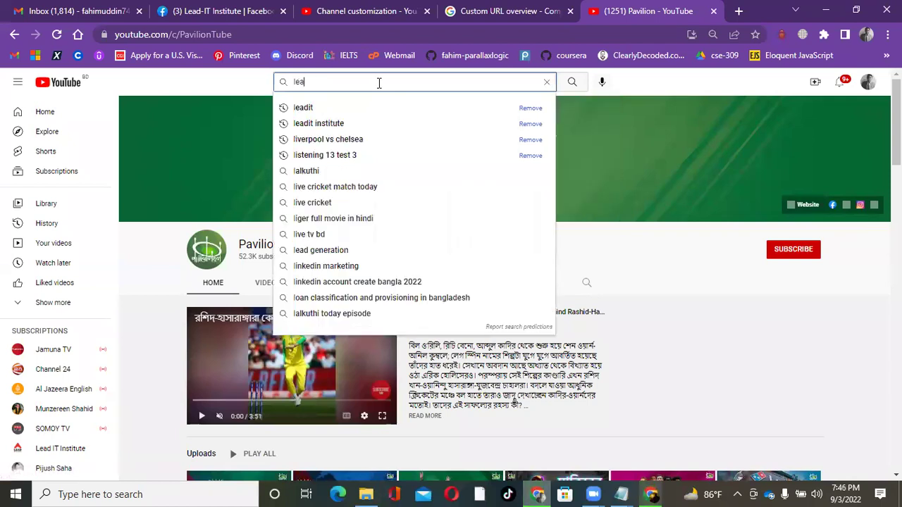
pyautogui.write('d')
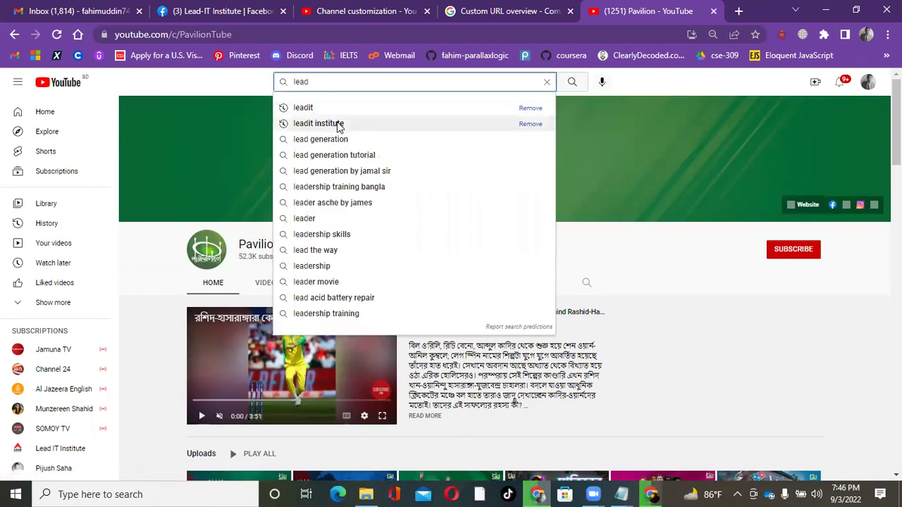
pyautogui.click(336, 123)
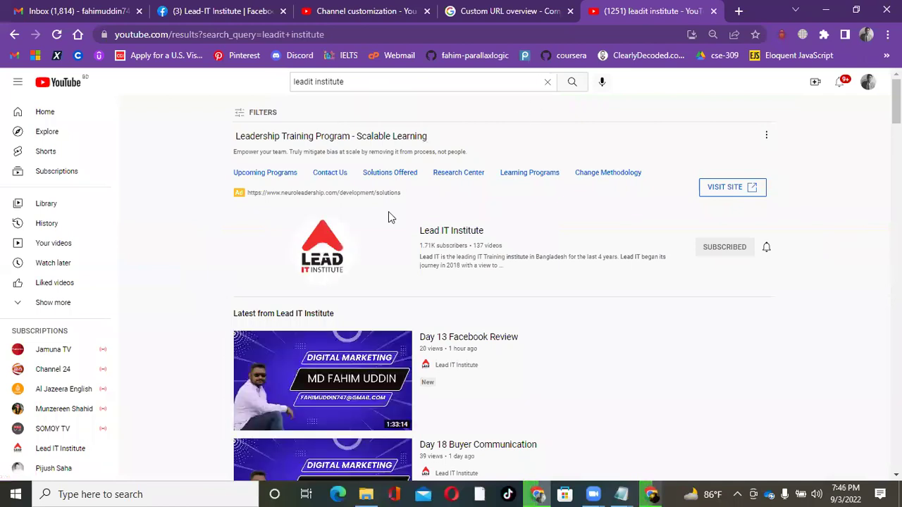
pyautogui.click(475, 240)
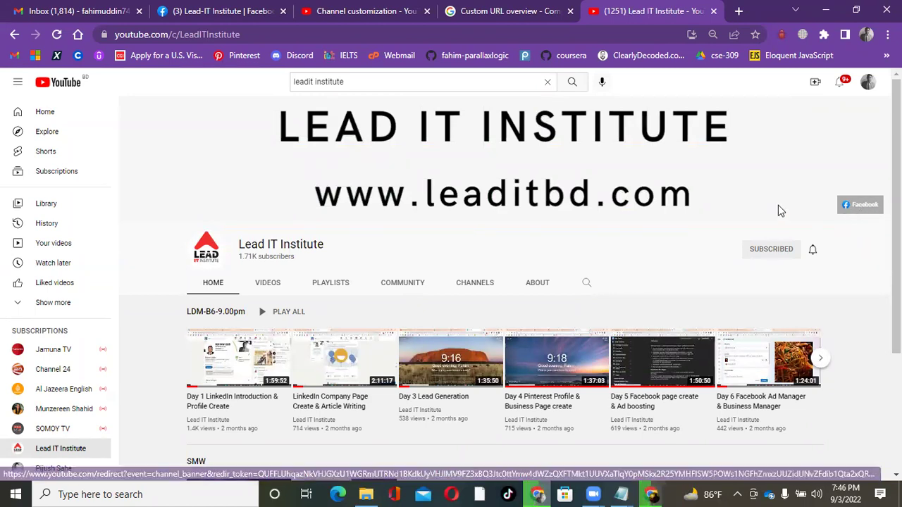
# Step: Clear the "Facebook" link title in the channel customization, undo the deletion, and publish the basic info changes
pyautogui.click(341, 8)
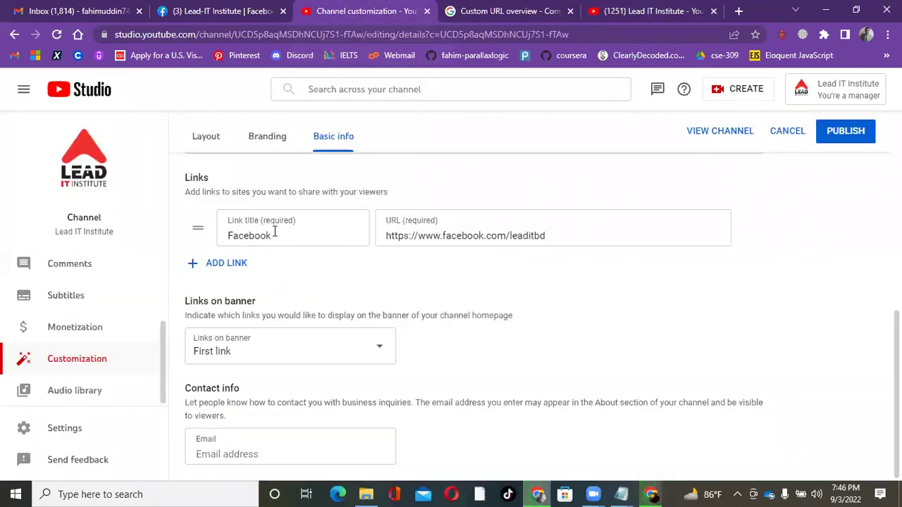
pyautogui.moveTo(277, 237); pyautogui.dragTo(203, 242)
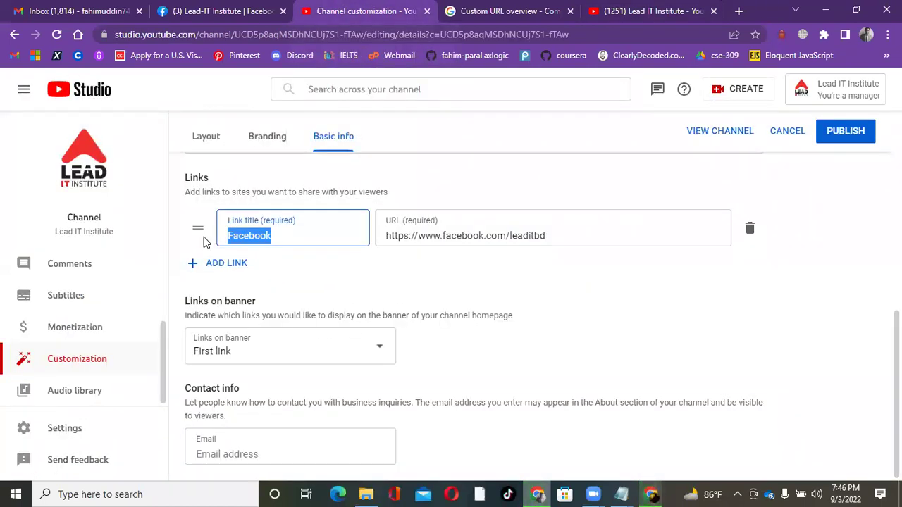
pyautogui.press('BackSpace')
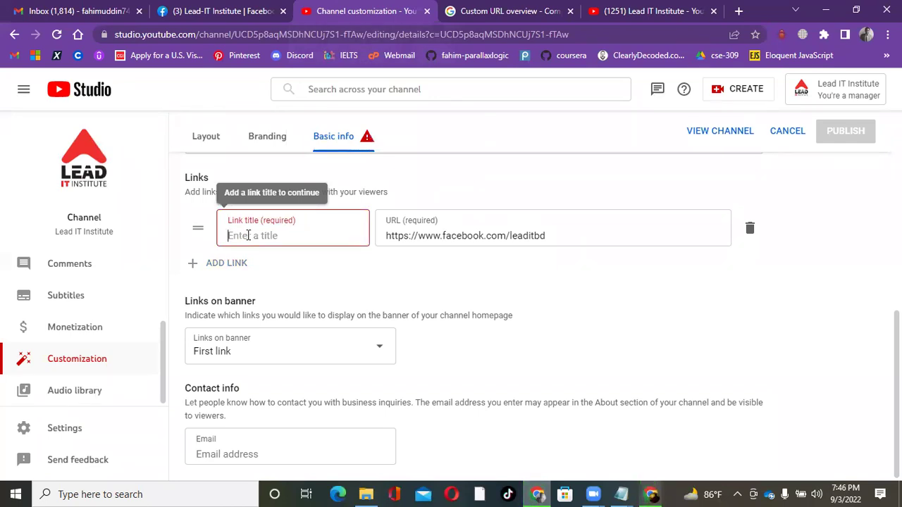
pyautogui.hotkey('ctrl', 'z')
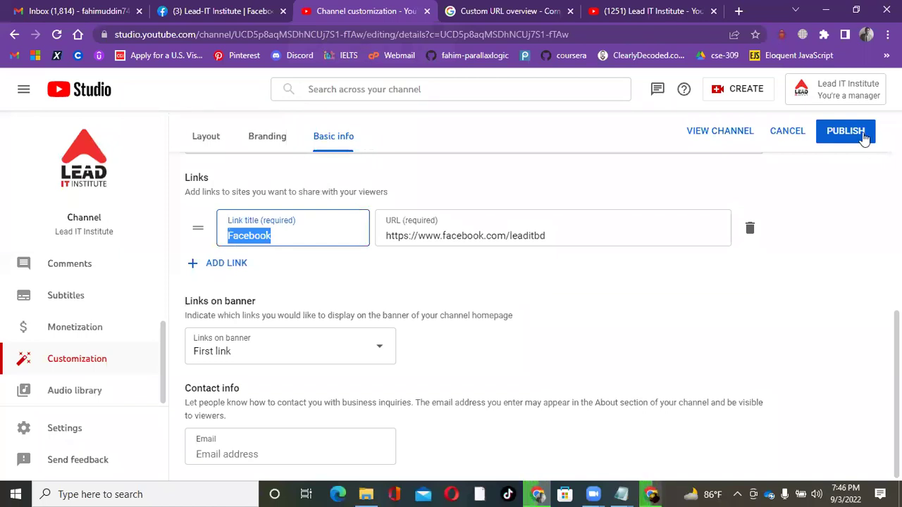
pyautogui.click(860, 132)
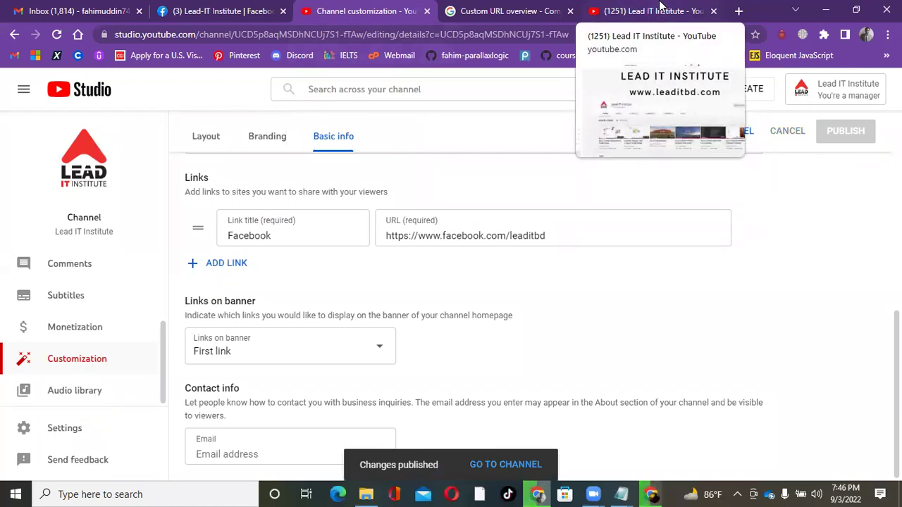
# Step: Close the old Facebook page, test the Facebook link on the Lead IT Institute channel's banner, and return to the channel customization
pyautogui.click(225, 264)
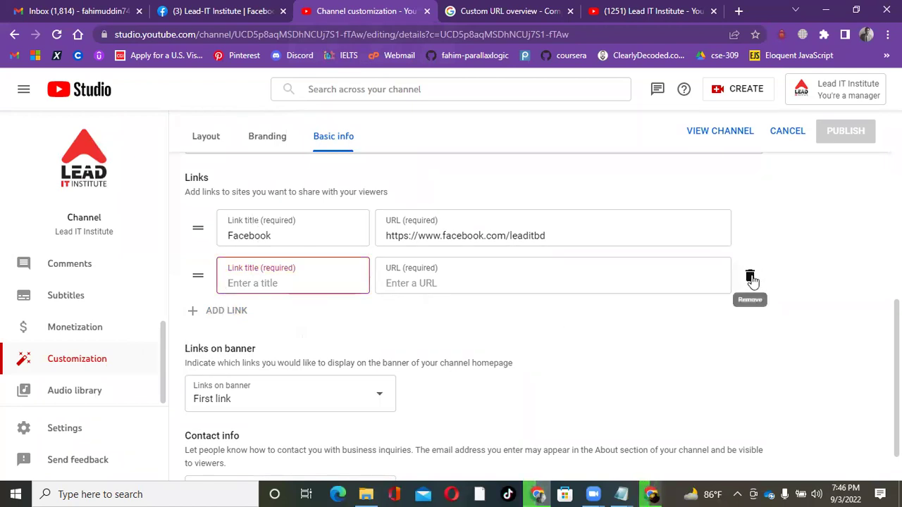
pyautogui.click(752, 276)
pyautogui.click(626, 7)
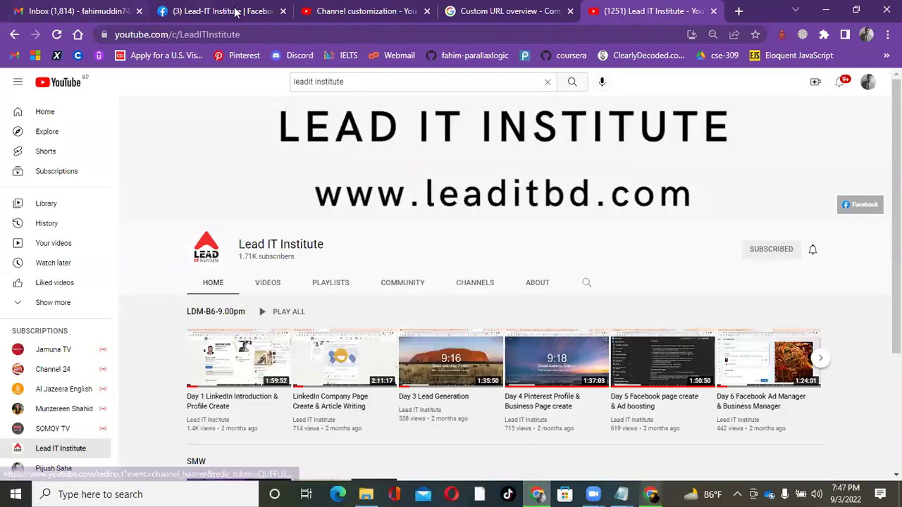
pyautogui.click(282, 12)
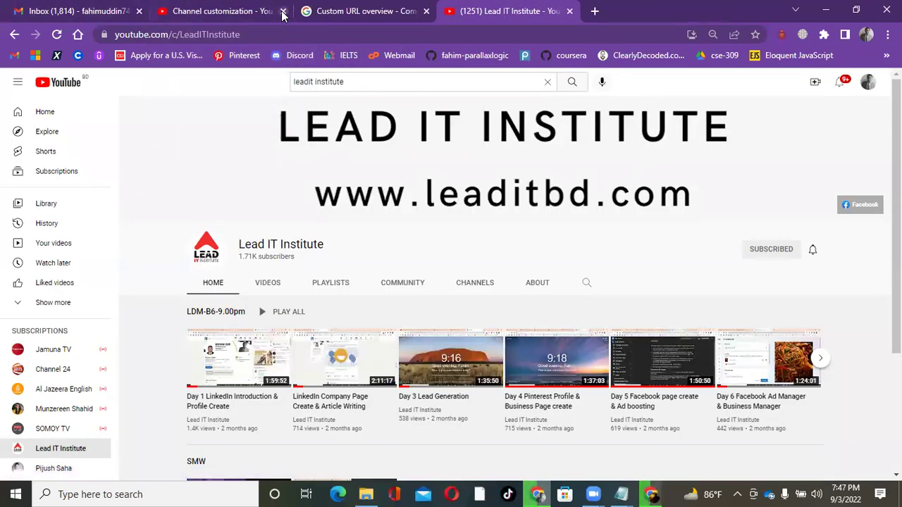
pyautogui.click(866, 207)
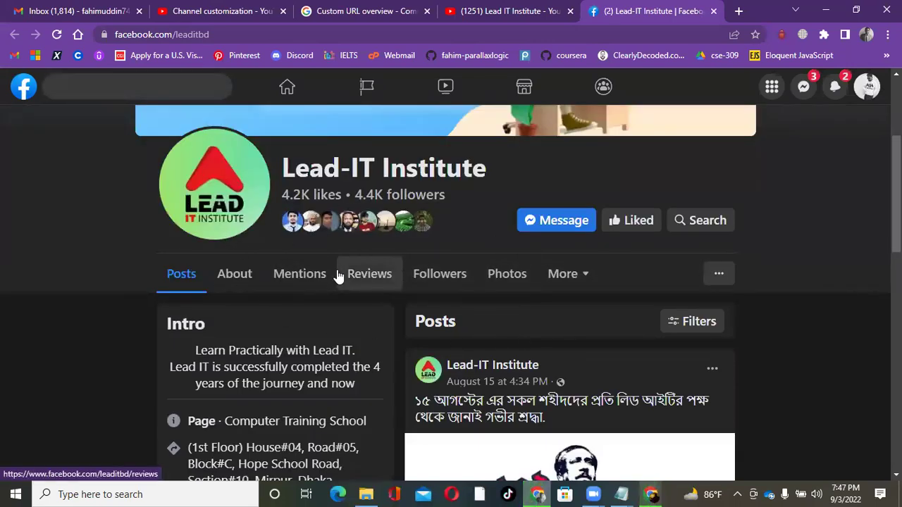
pyautogui.click(186, 7)
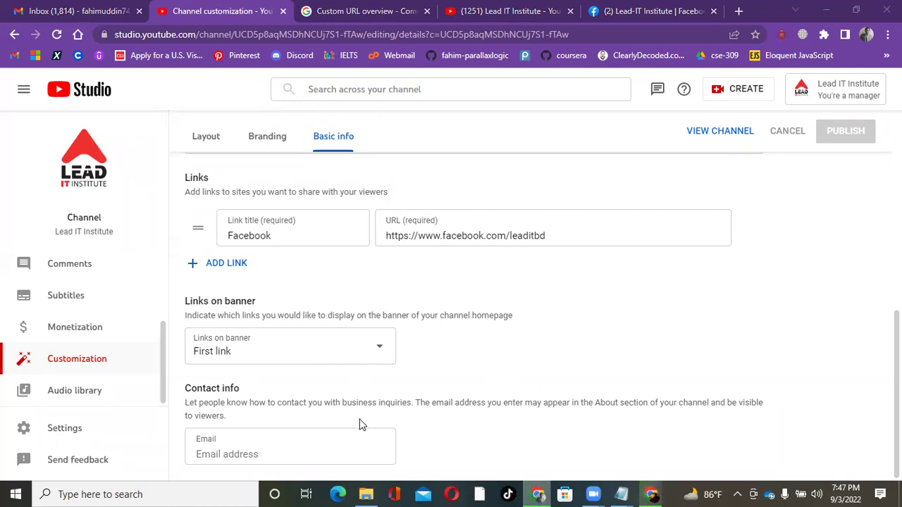
pyautogui.click(244, 458)
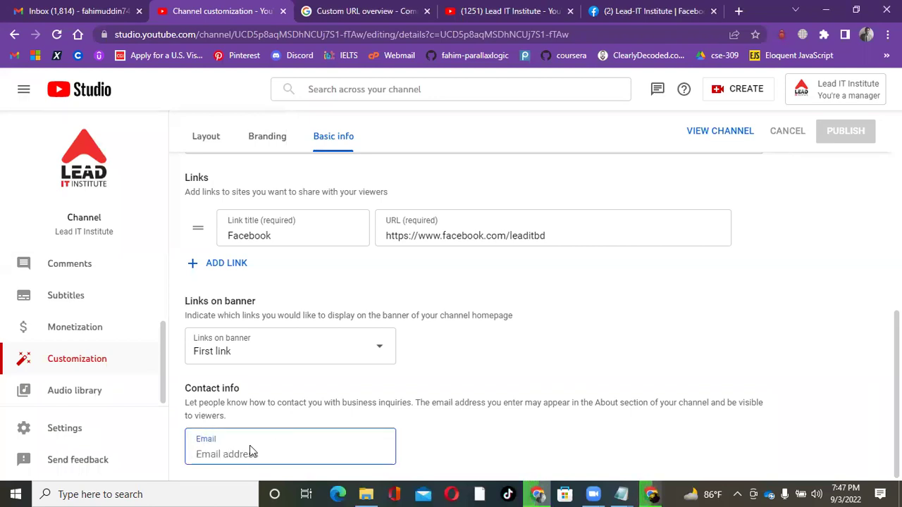
pyautogui.click(471, 433)
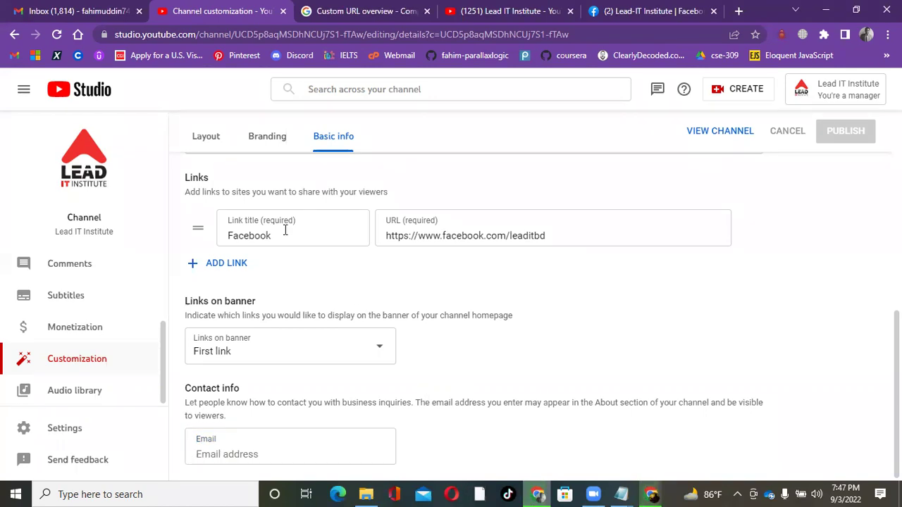
pyautogui.scroll(5, 376, 335)
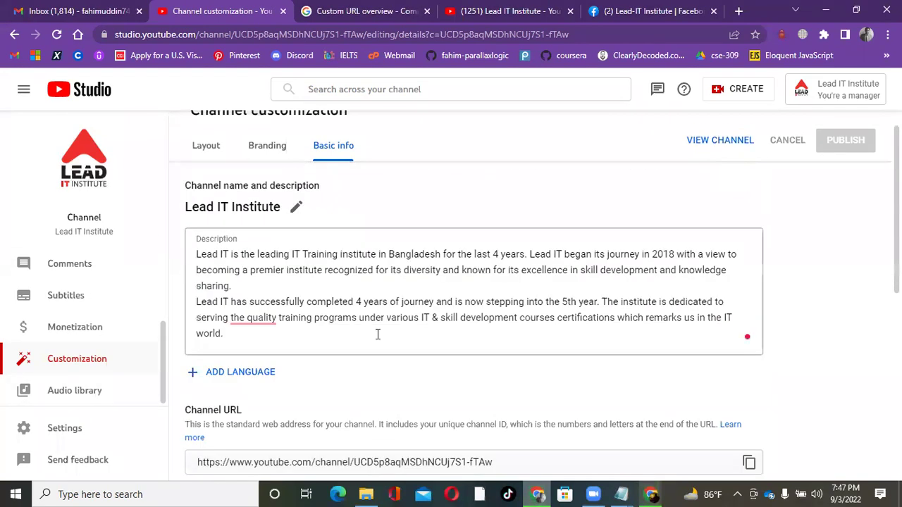
pyautogui.moveTo(189, 135); pyautogui.dragTo(439, 151)
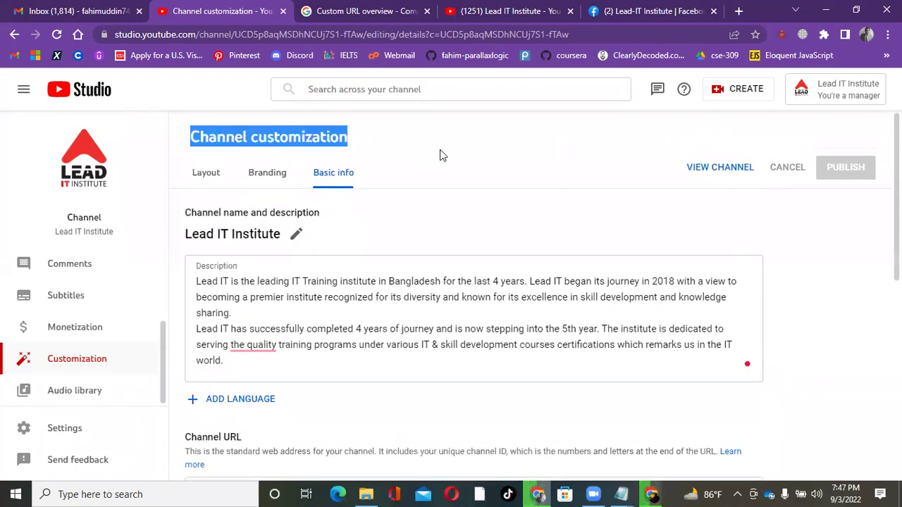
pyautogui.click(423, 159)
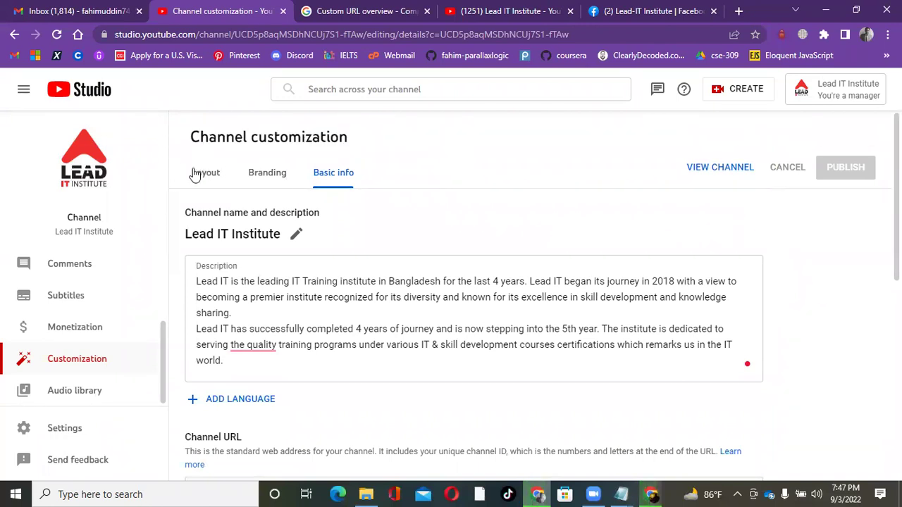
# Step: Start a new Featured channels section in the channel's homepage layout
pyautogui.click(195, 176)
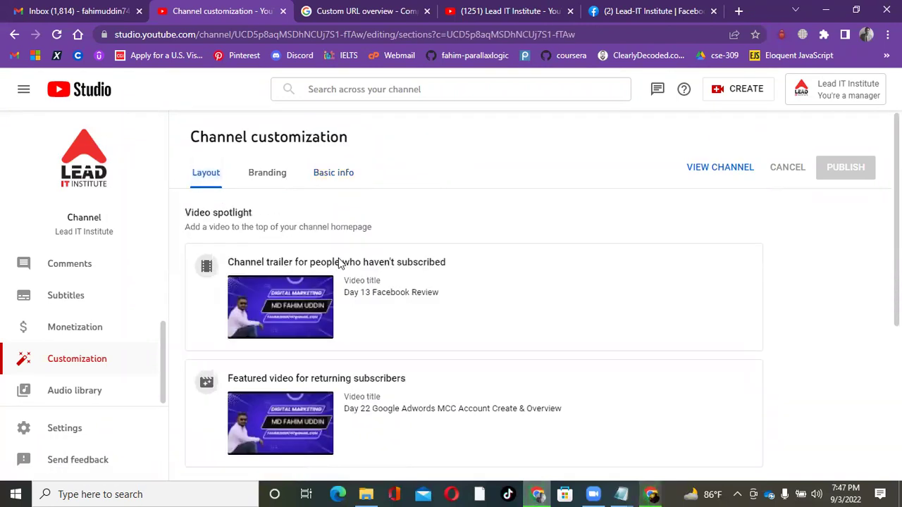
pyautogui.scroll(-4, 305, 362)
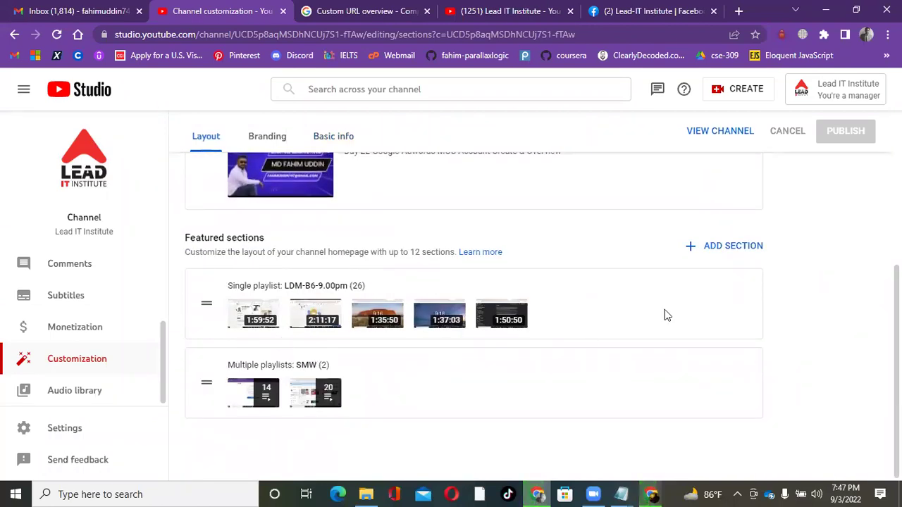
pyautogui.click(737, 248)
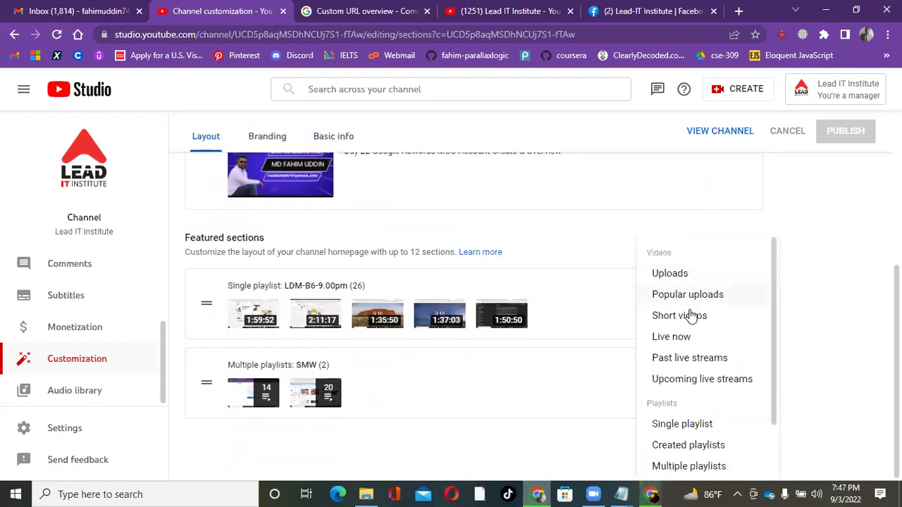
pyautogui.scroll(-1, 673, 443)
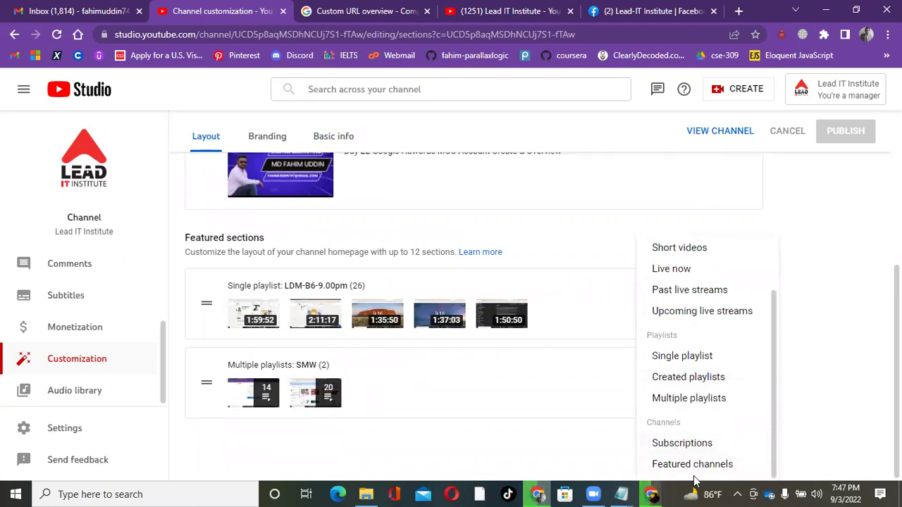
pyautogui.click(674, 465)
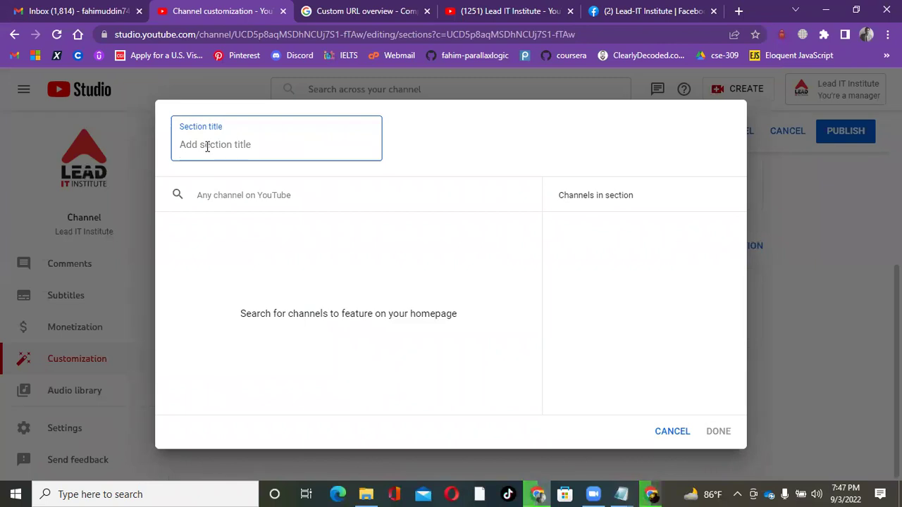
# Step: Search for "Troubleshoot" and add the Troubleshoot channel with 1 subscriber to the new featured channels section
pyautogui.click(227, 195)
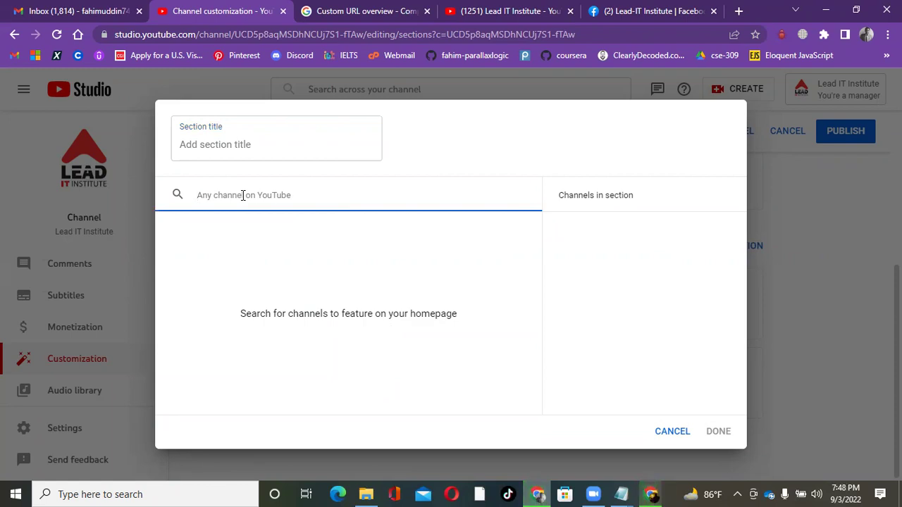
pyautogui.write('T')
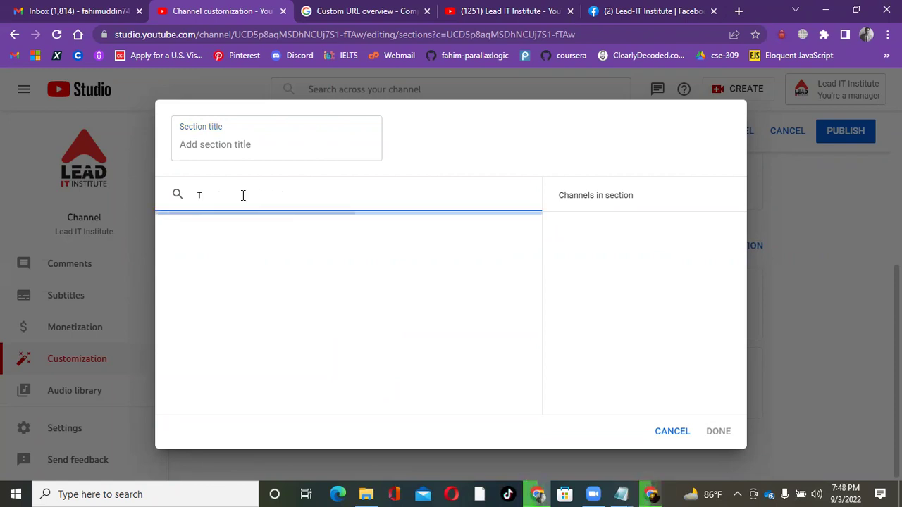
pyautogui.write('roubl')
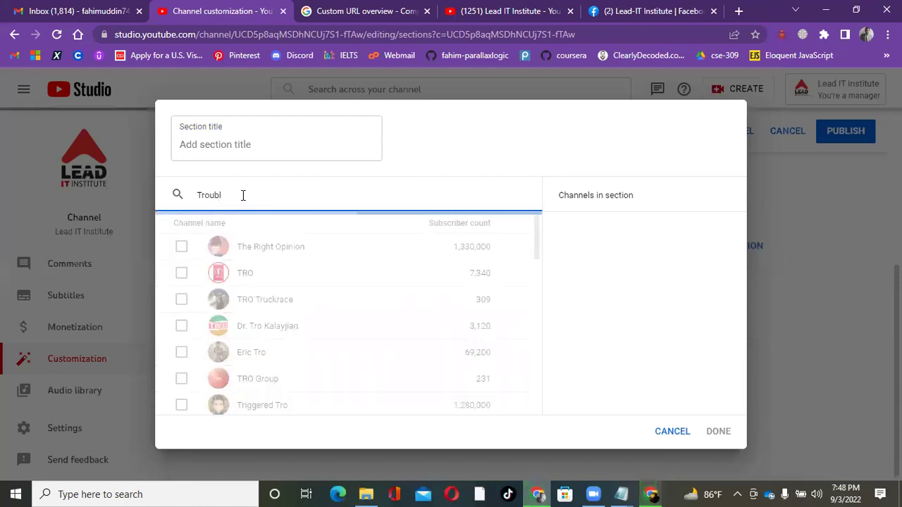
pyautogui.write('e')
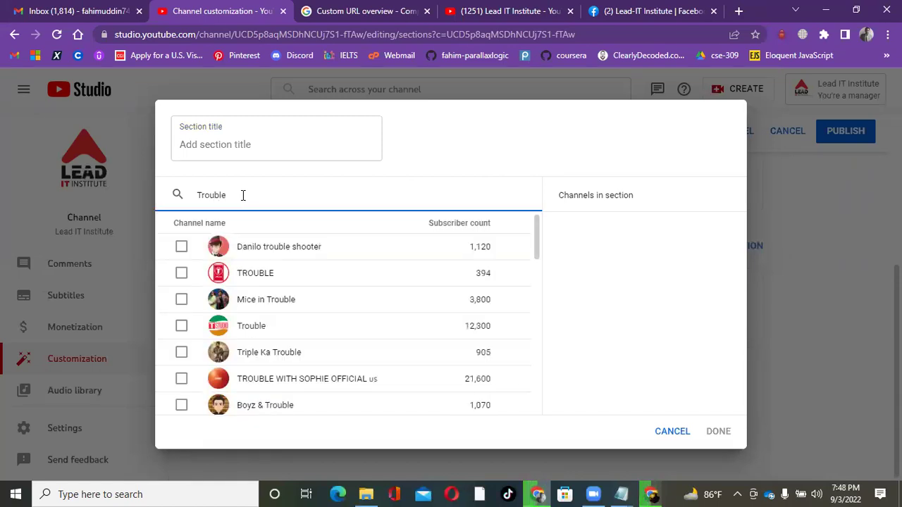
pyautogui.write('sh')
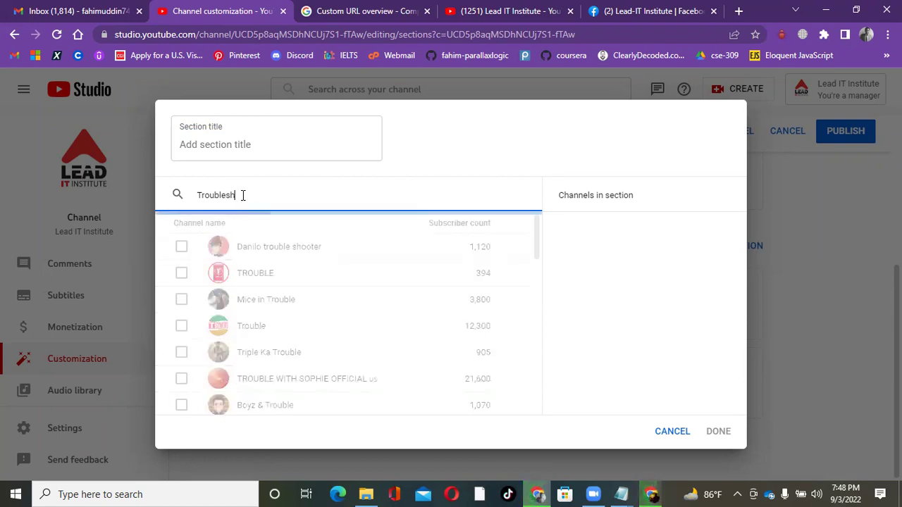
pyautogui.write('oot')
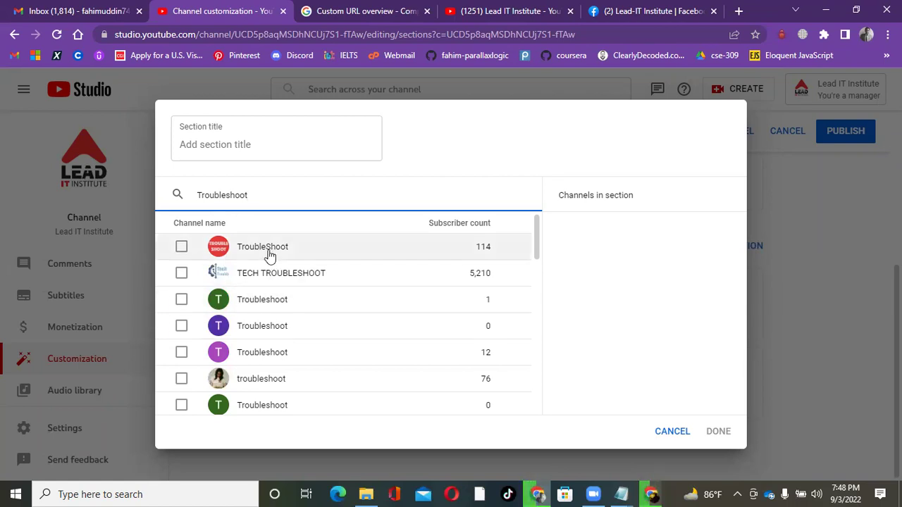
pyautogui.click(182, 301)
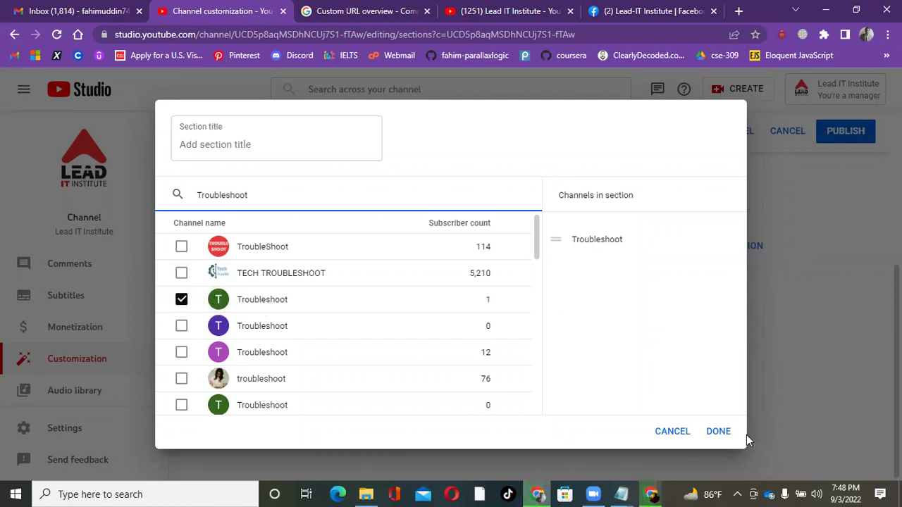
pyautogui.click(718, 432)
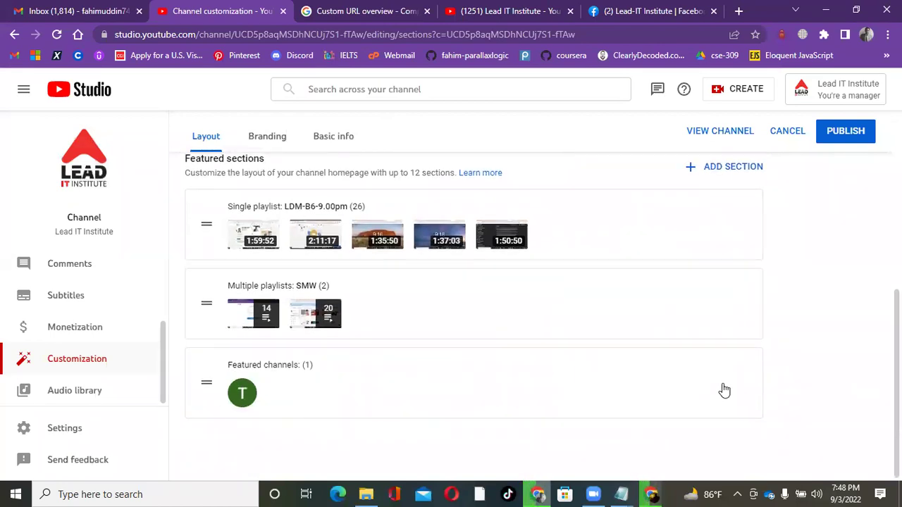
# Step: Edit the new featured channels section and title it "TroubleShoot"
pyautogui.click(736, 376)
pyautogui.click(800, 377)
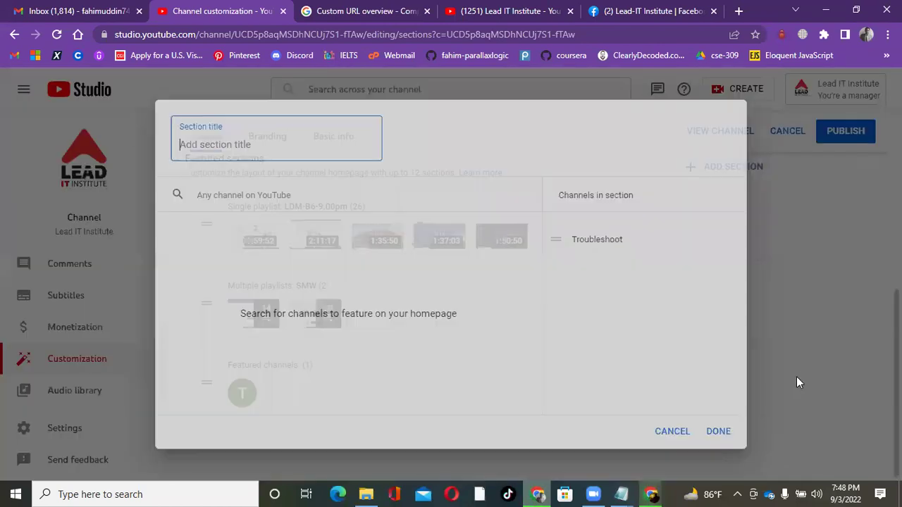
pyautogui.moveTo(609, 239)
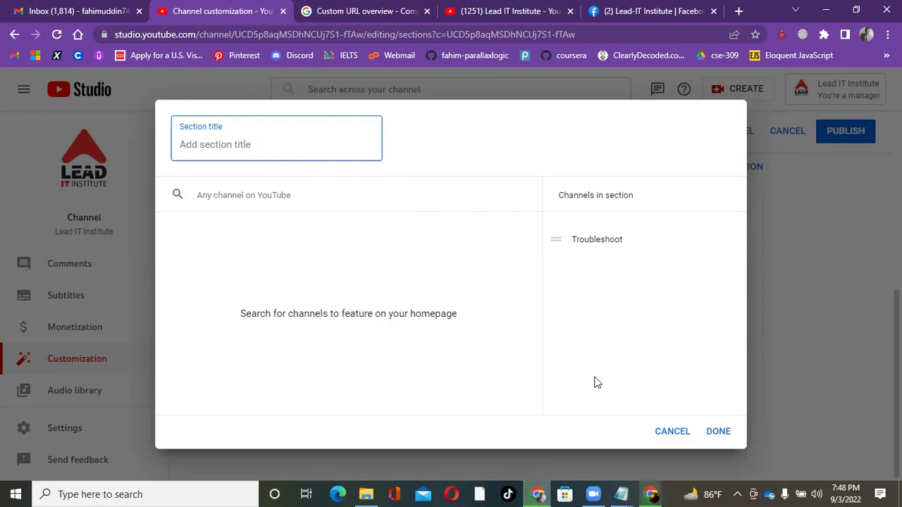
pyautogui.write('Trou')
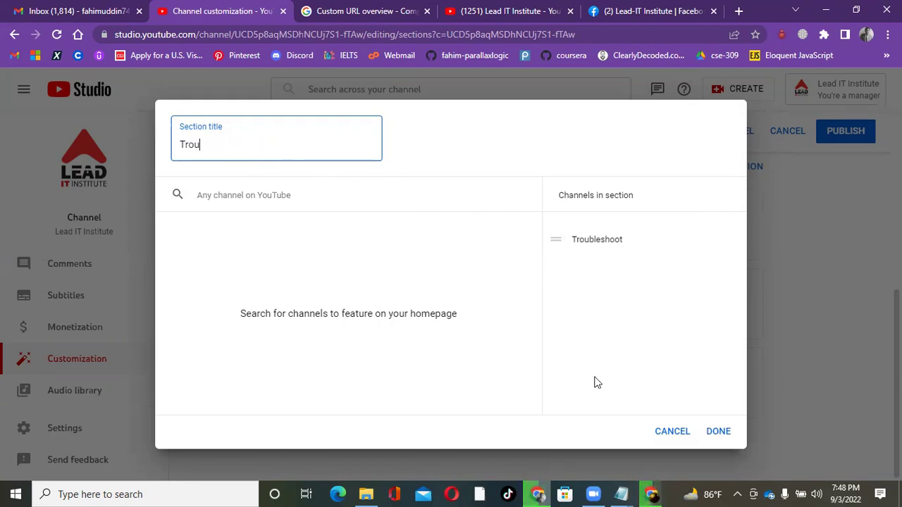
pyautogui.write('bleShoot')
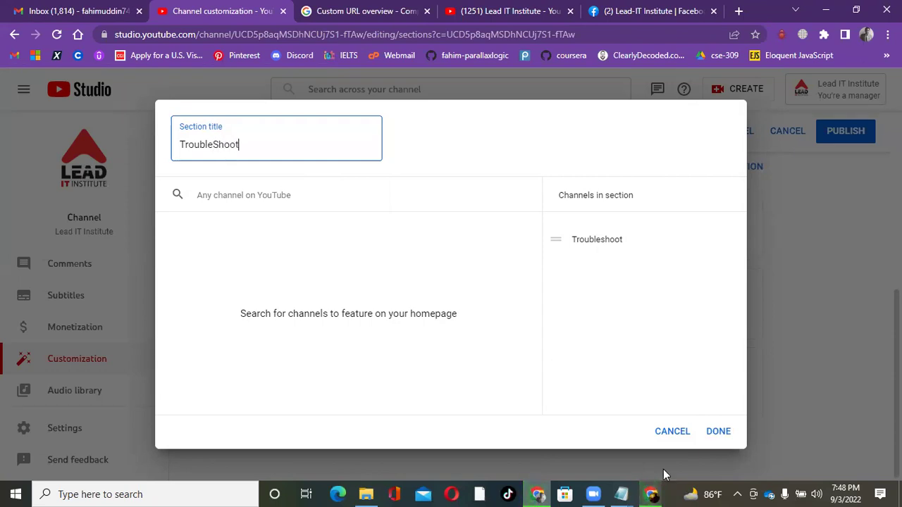
pyautogui.click(723, 434)
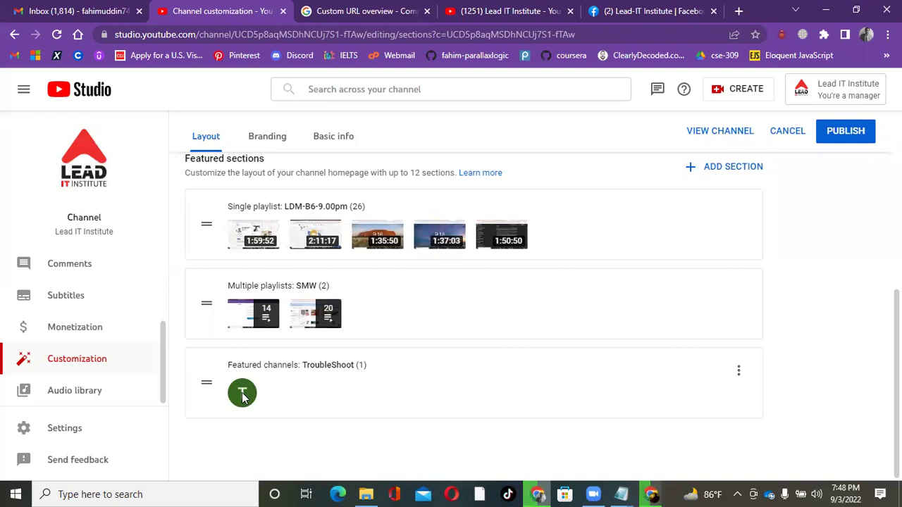
pyautogui.tripleClick(308, 364)
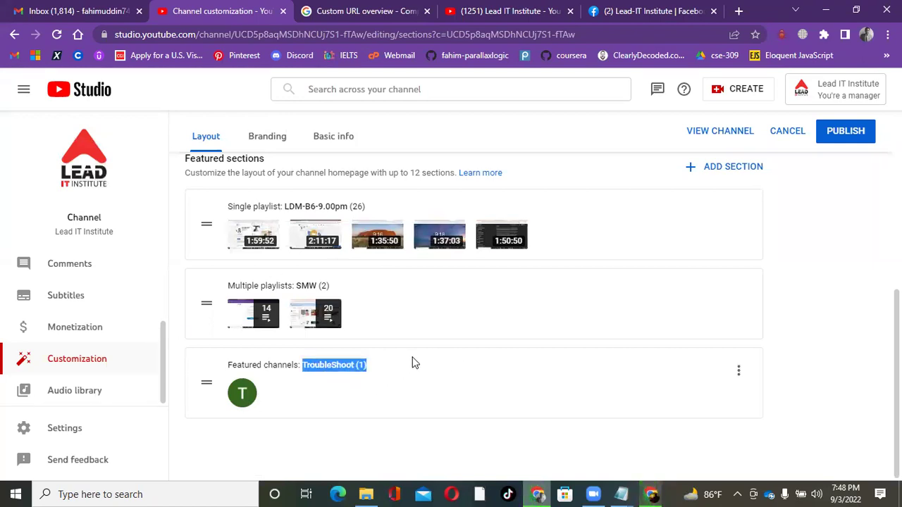
# Step: Switch to the open Lead IT Institute channel page, reload it and examine the sections on its home page
pyautogui.scroll(5, 415, 362)
pyautogui.click(484, 13)
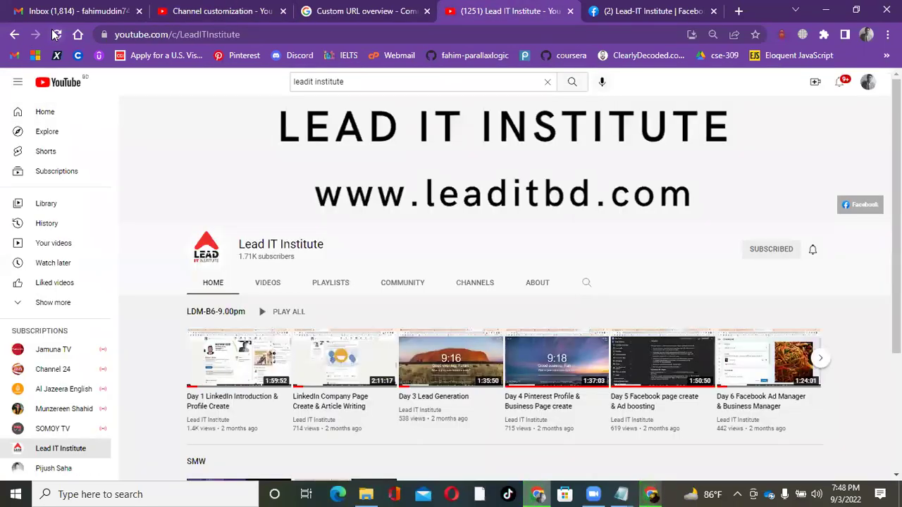
pyautogui.click(213, 284)
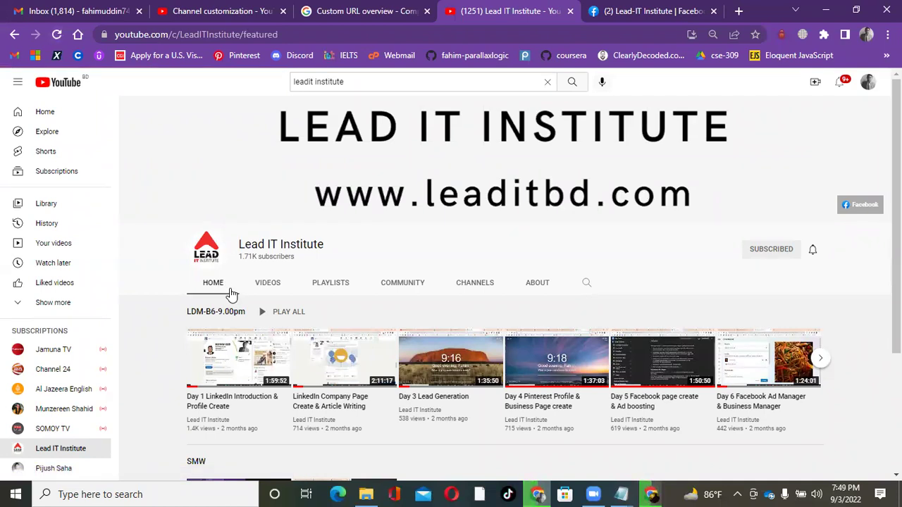
pyautogui.scroll(-3, 231, 294)
pyautogui.scroll(3, 231, 295)
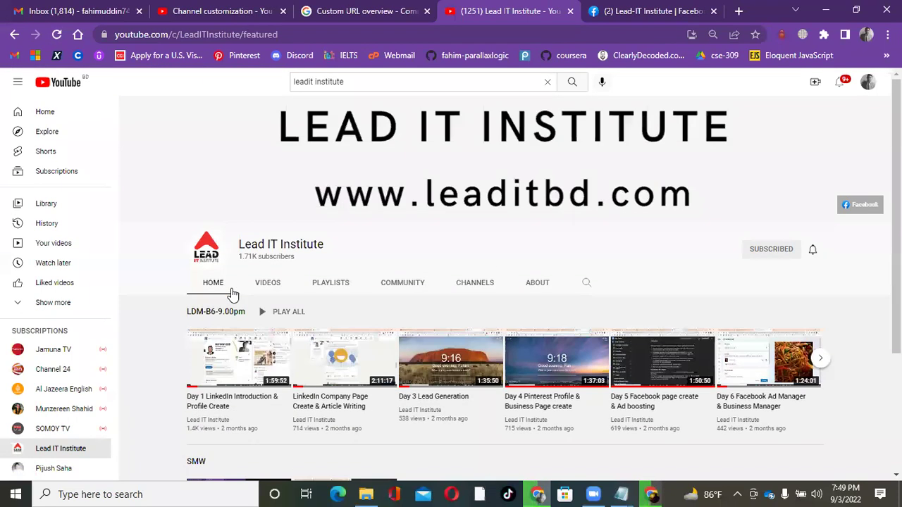
pyautogui.click(56, 34)
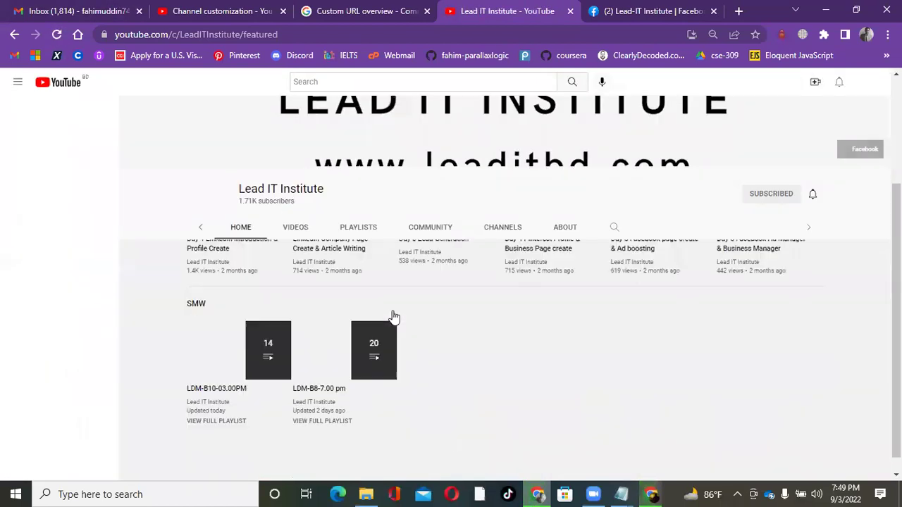
pyautogui.moveTo(221, 286); pyautogui.dragTo(182, 290)
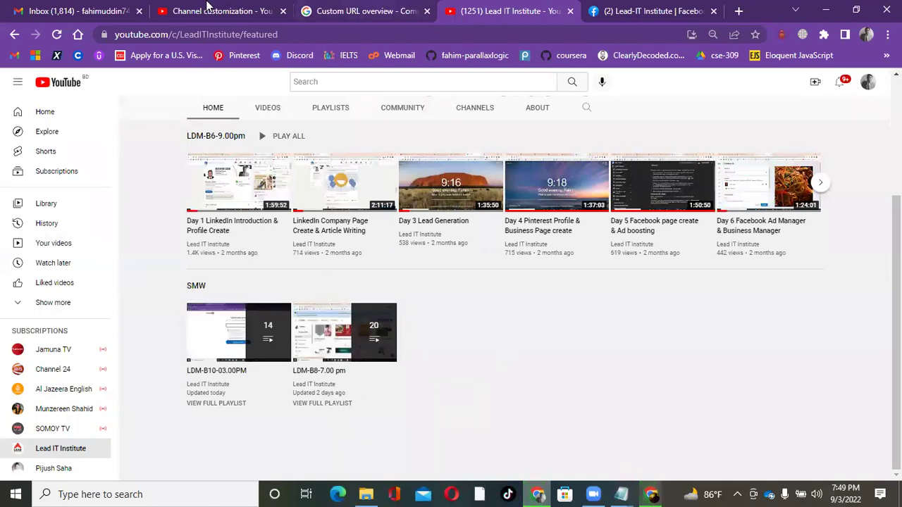
# Step: Return to the channel customization, add a Subscriptions section to the homepage layout, and remove that section again
pyautogui.click(210, 11)
pyautogui.scroll(-5, 434, 344)
pyautogui.scroll(1, 726, 281)
pyautogui.click(730, 241)
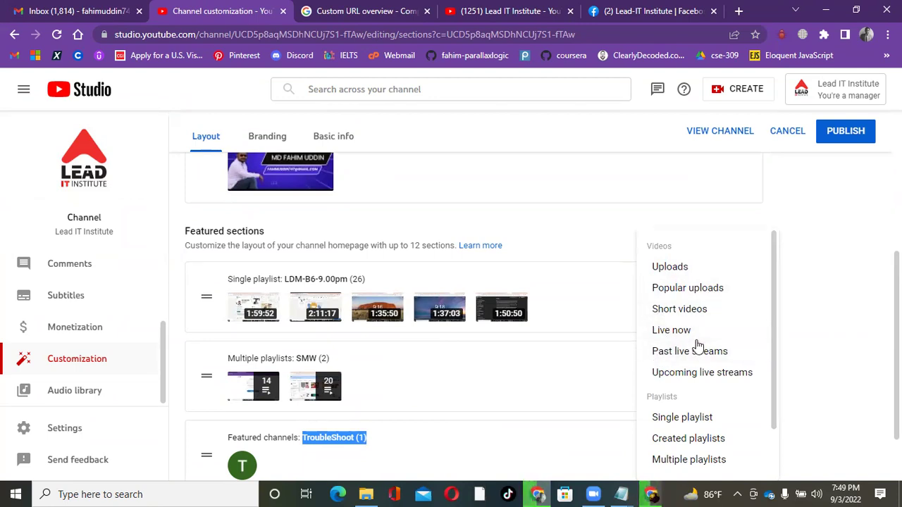
pyautogui.scroll(-1, 731, 348)
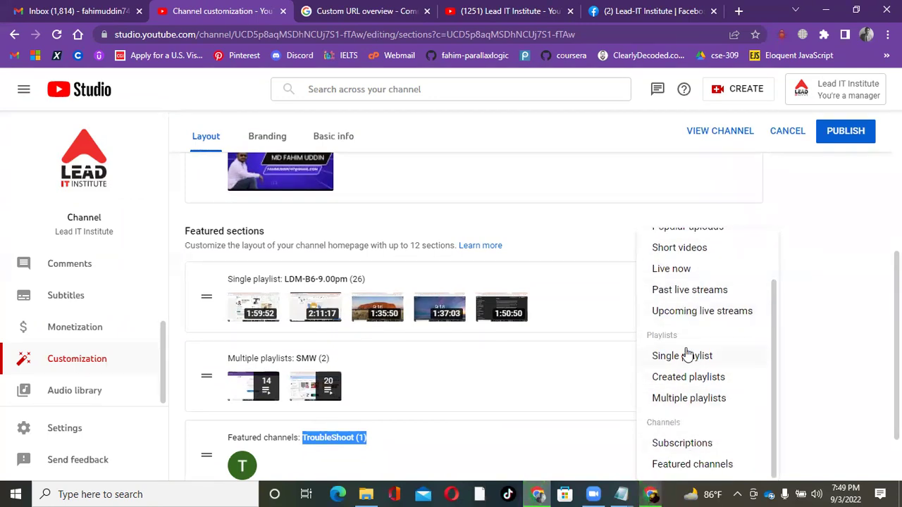
pyautogui.click(688, 445)
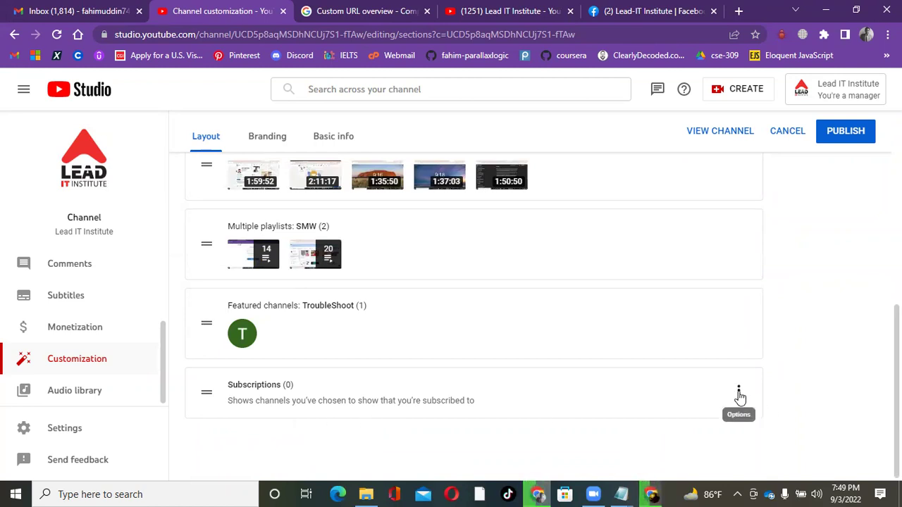
pyautogui.click(738, 391)
pyautogui.click(815, 393)
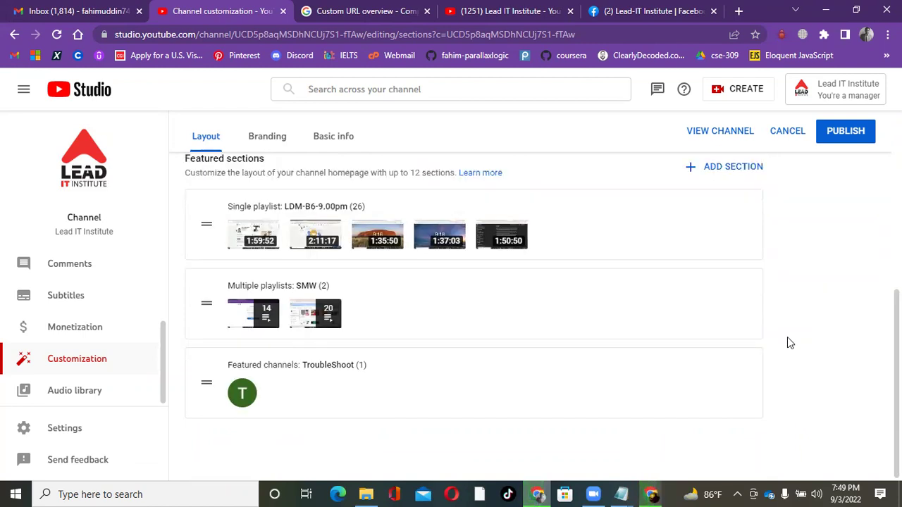
pyautogui.click(741, 169)
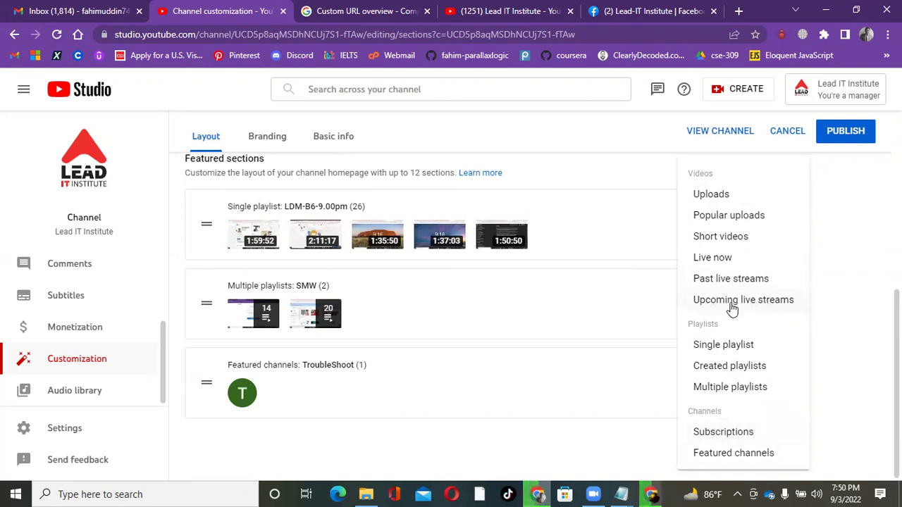
pyautogui.click(494, 413)
pyautogui.scroll(5, 426, 332)
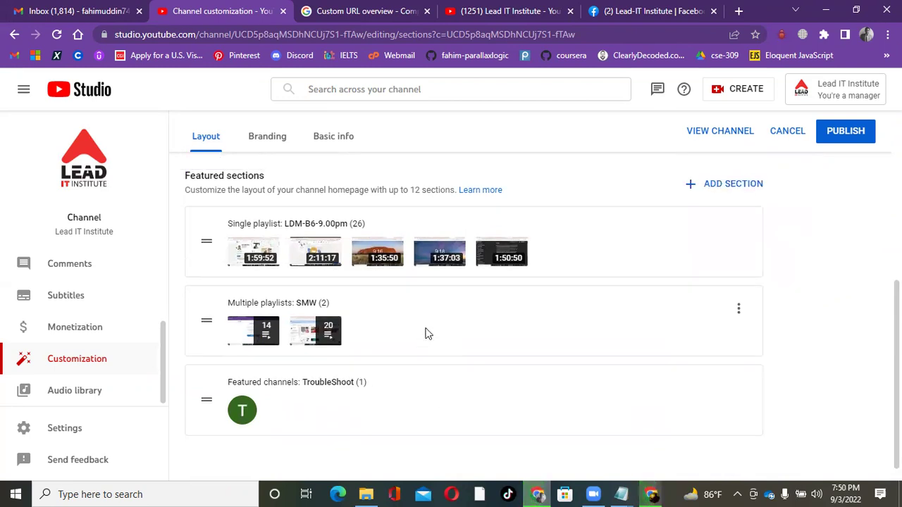
# Step: Examine the channel's branding settings, including the profile picture, banner image and video watermark display time
pyautogui.scroll(-4, 427, 331)
pyautogui.scroll(5, 427, 331)
pyautogui.click(267, 173)
pyautogui.scroll(-1, 536, 321)
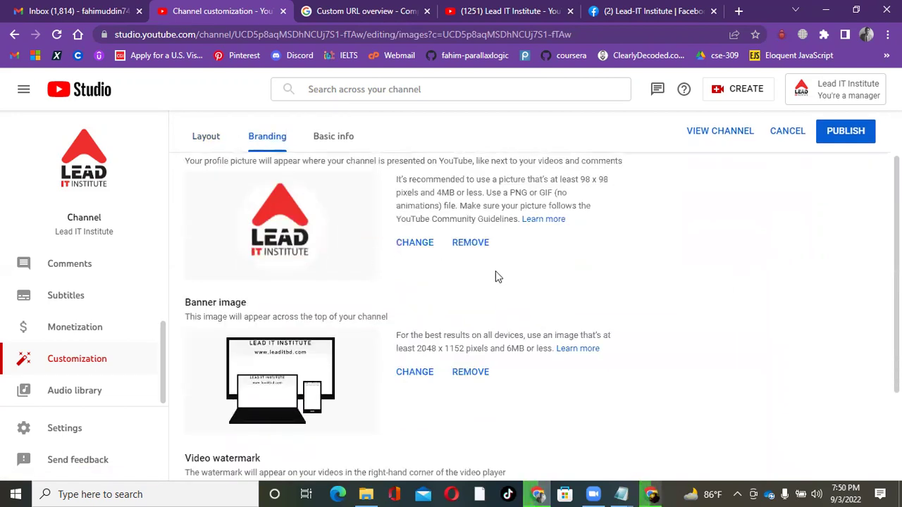
pyautogui.scroll(-2, 496, 275)
pyautogui.scroll(-1, 465, 373)
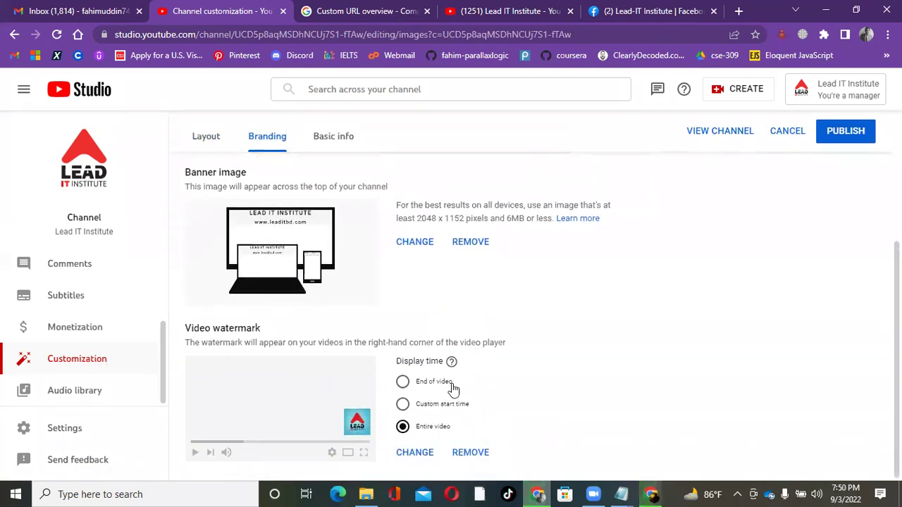
# Step: Examine the channel's basic info: description, channel URL, custom URL, links, links on banner and contact info
pyautogui.click(349, 136)
pyautogui.scroll(1, 427, 297)
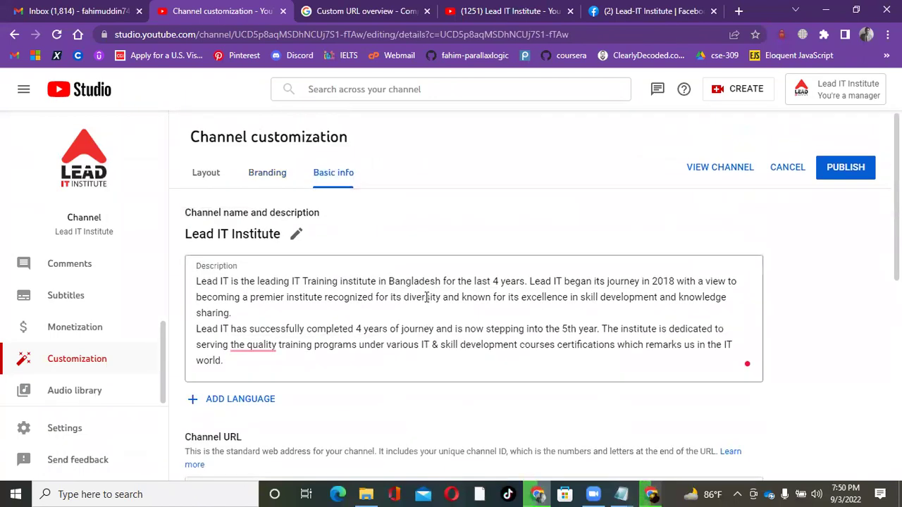
pyautogui.scroll(-2, 486, 336)
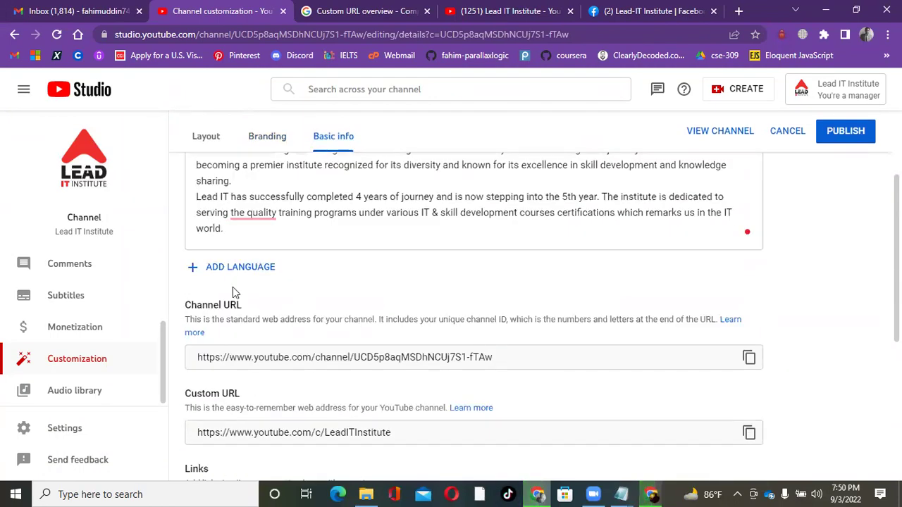
pyautogui.scroll(-2, 353, 296)
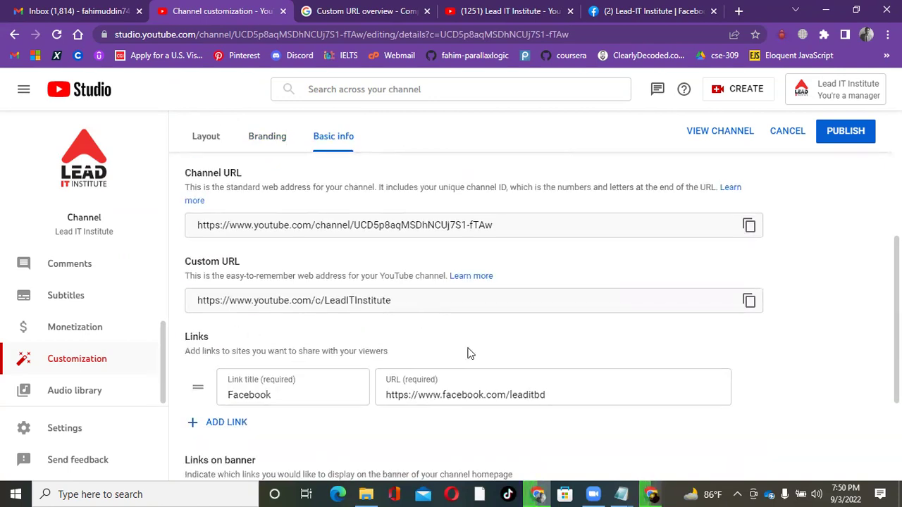
pyautogui.scroll(-1, 374, 350)
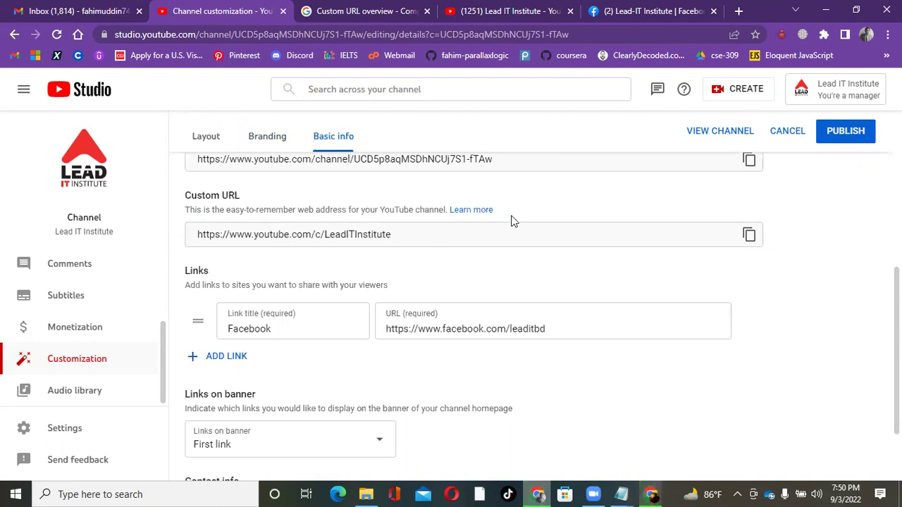
pyautogui.tripleClick(435, 237)
pyautogui.click(454, 237)
pyautogui.scroll(-1, 373, 346)
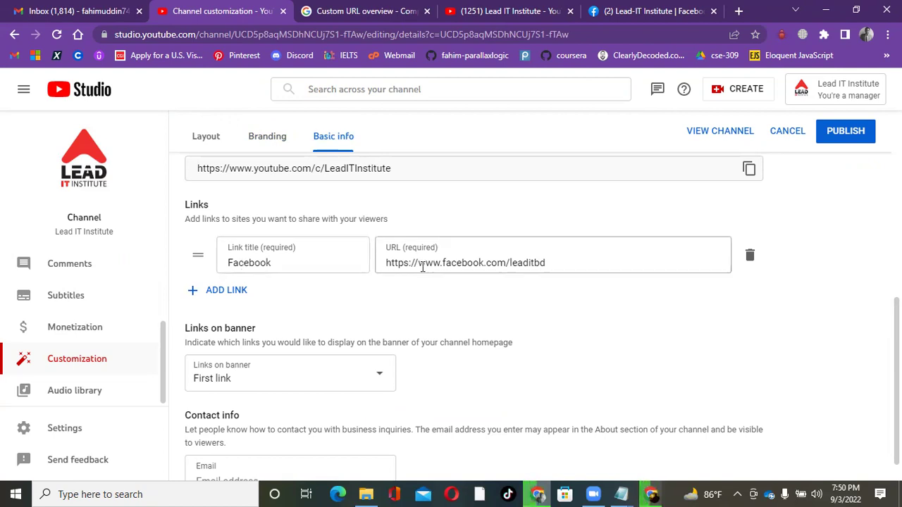
pyautogui.scroll(-1, 288, 343)
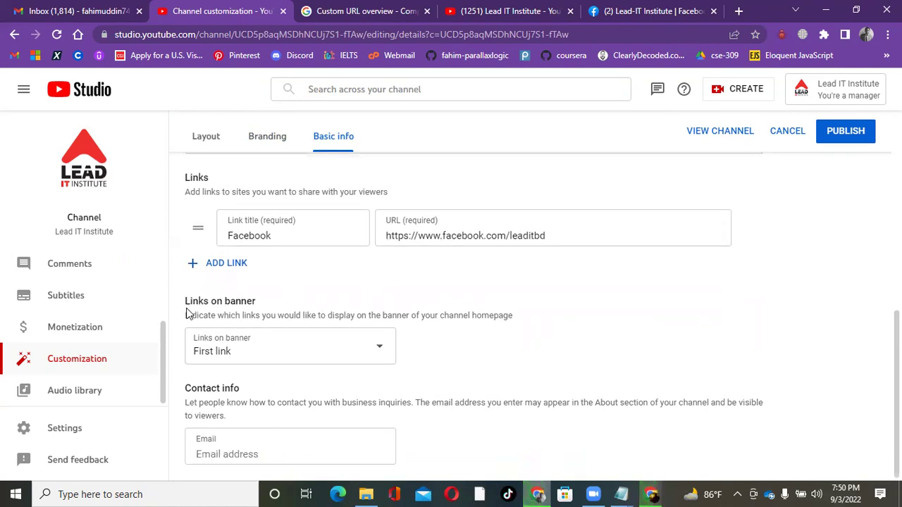
# Step: Set the links on banner to First 2 links and add an empty link row below the Facebook link
pyautogui.click(328, 353)
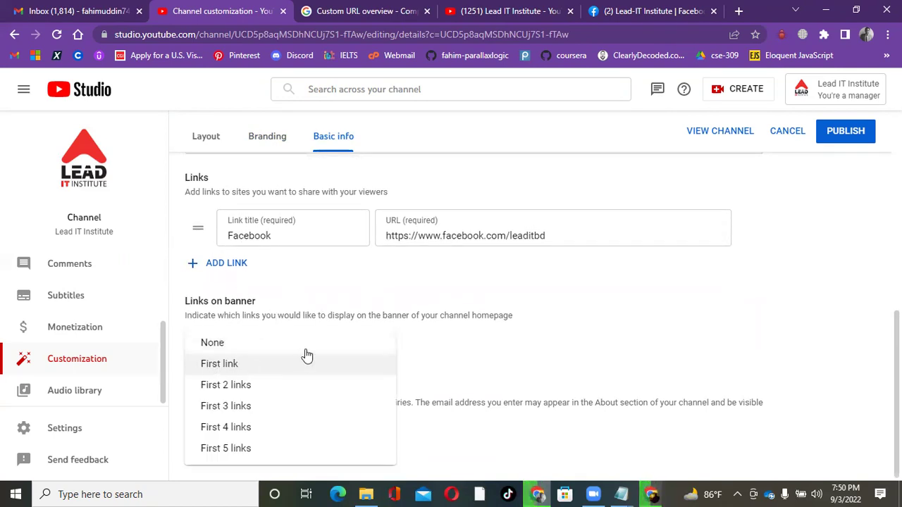
pyautogui.click(233, 385)
pyautogui.click(226, 263)
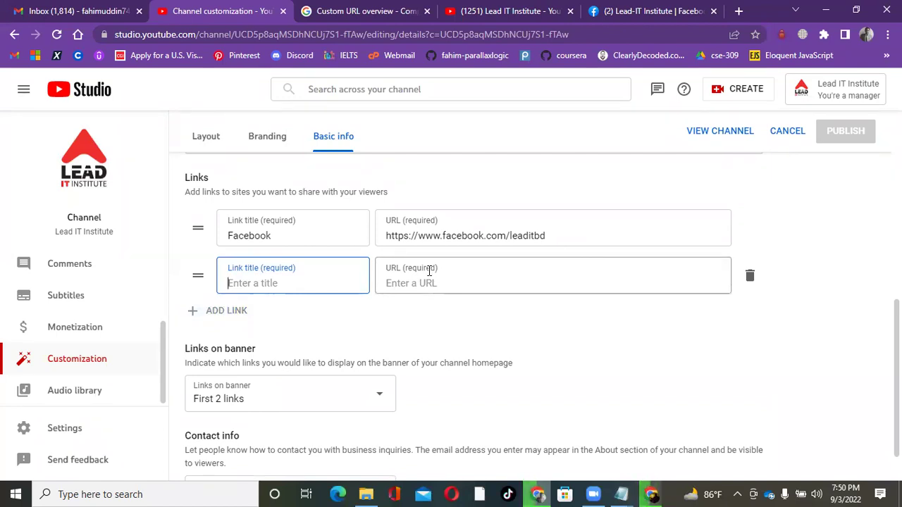
pyautogui.scroll(-1, 532, 346)
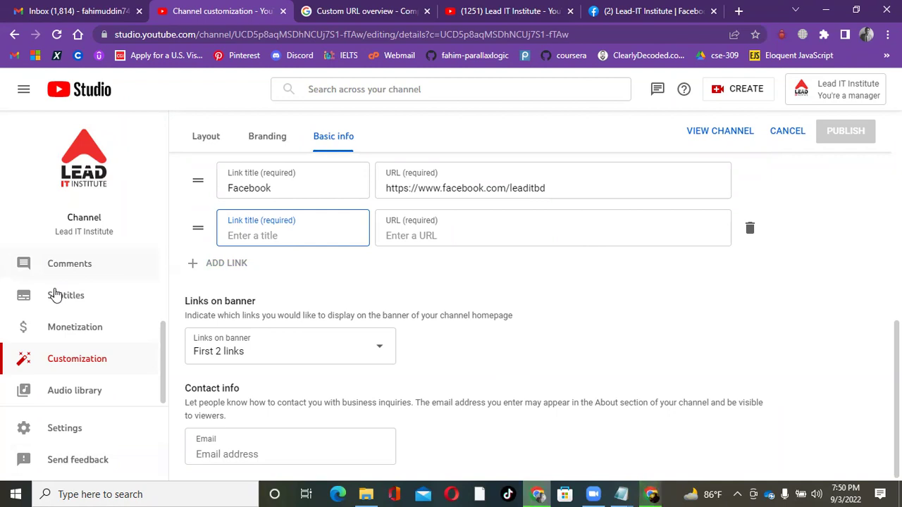
# Step: Discard the unsaved customization changes and examine the channel's published comments that have not been responded to
pyautogui.click(77, 274)
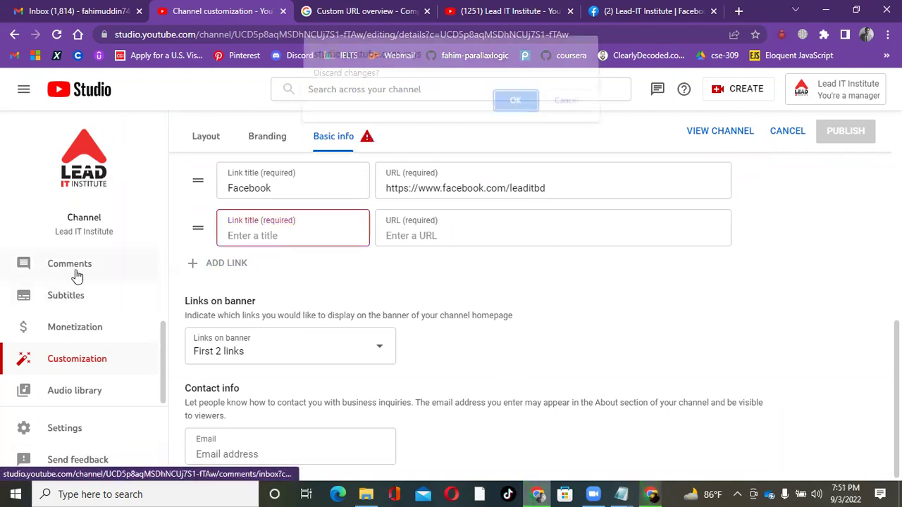
pyautogui.click(532, 111)
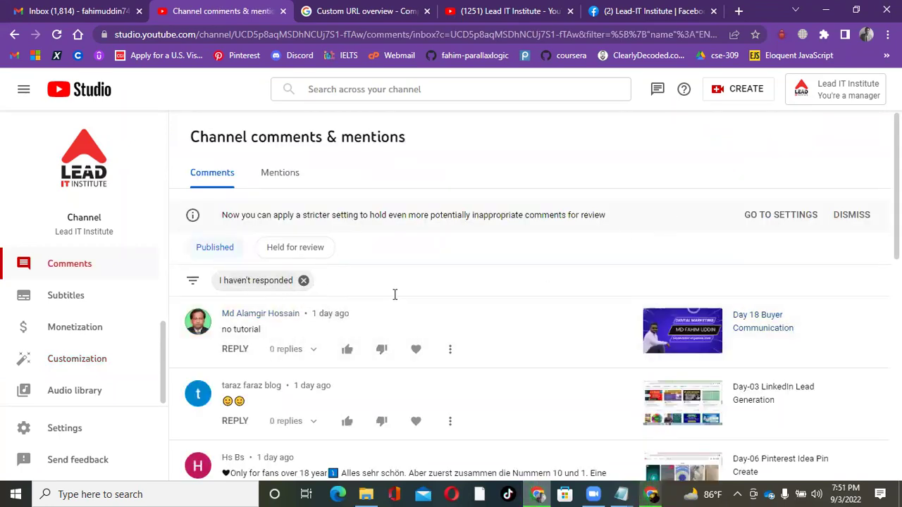
pyautogui.scroll(-2, 393, 303)
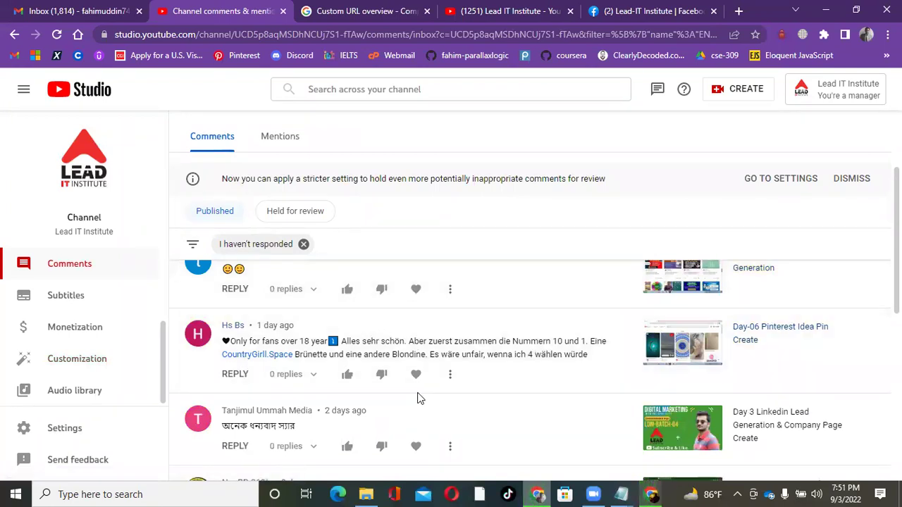
pyautogui.scroll(-2, 418, 396)
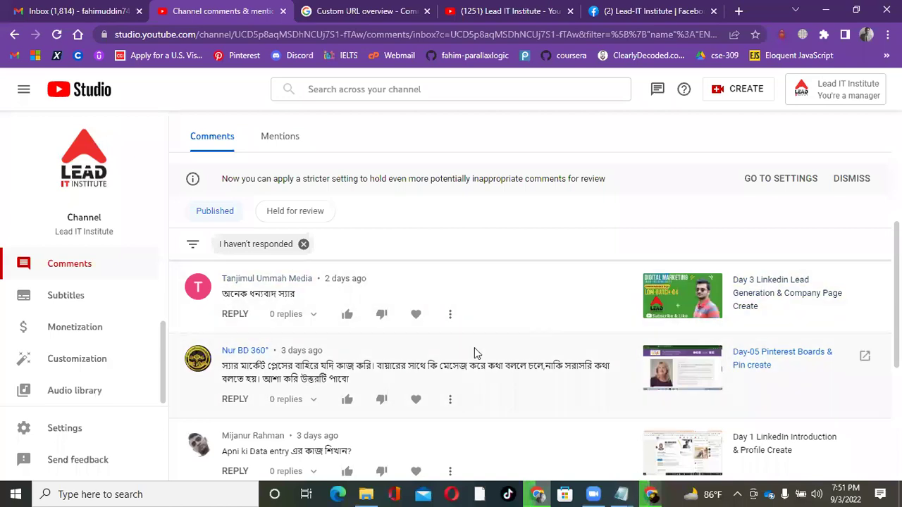
pyautogui.scroll(-2, 474, 353)
pyautogui.scroll(-1, 474, 353)
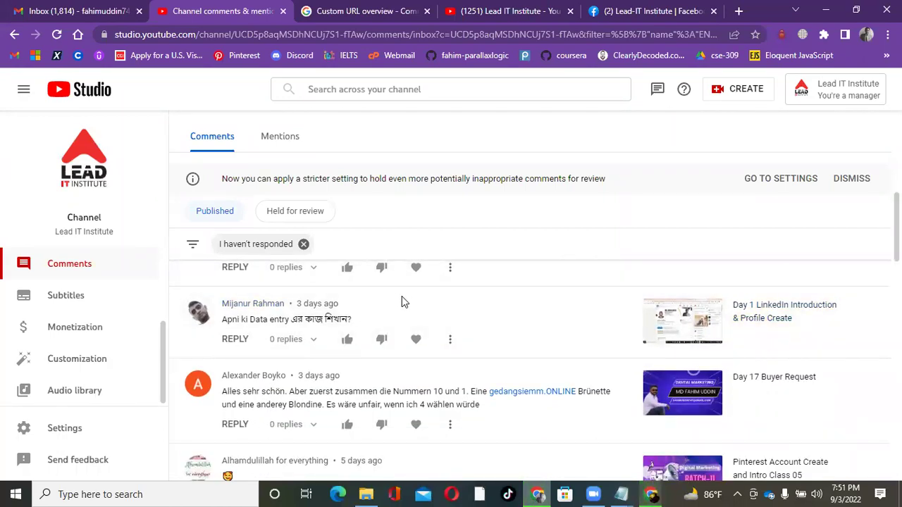
pyautogui.scroll(-2, 412, 301)
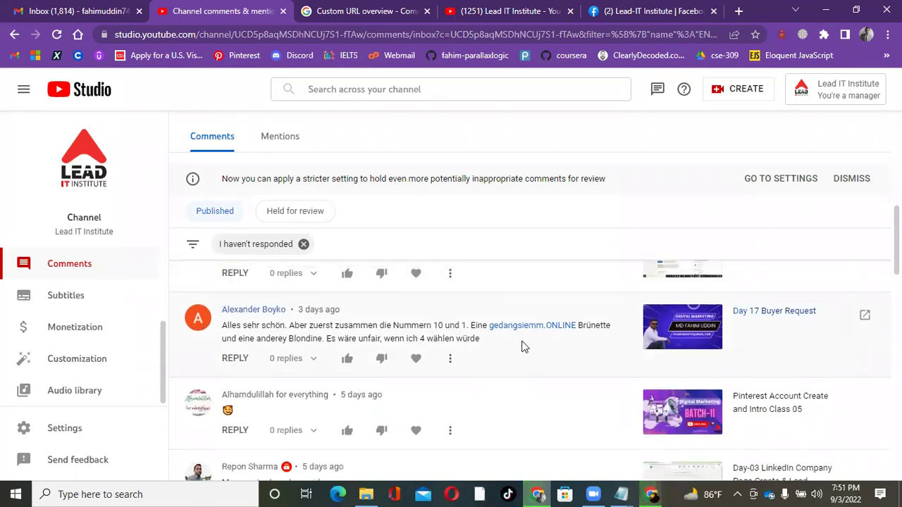
pyautogui.scroll(-2, 486, 380)
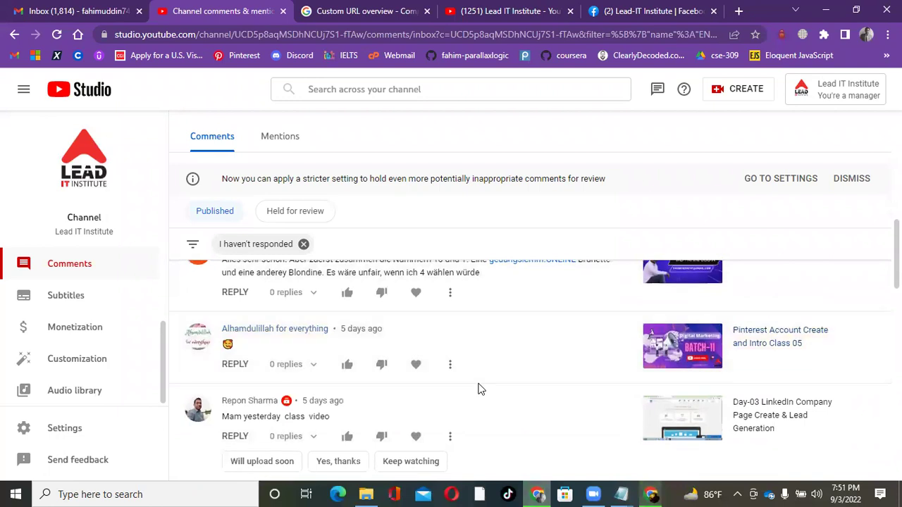
pyautogui.scroll(-2, 478, 389)
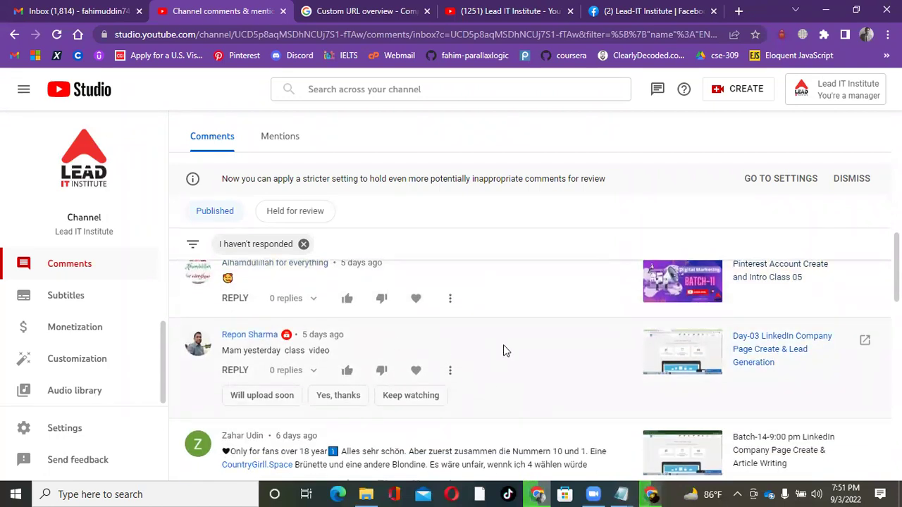
pyautogui.scroll(-8, 504, 349)
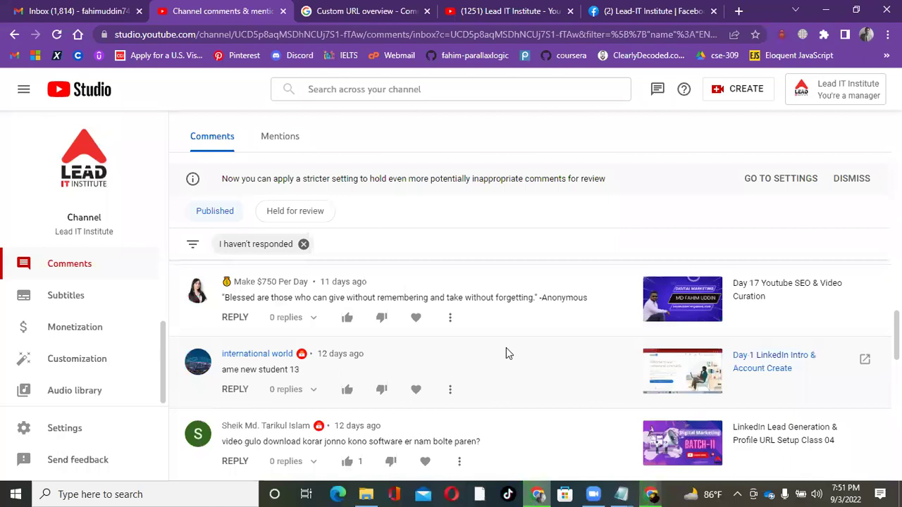
pyautogui.scroll(-1, 506, 353)
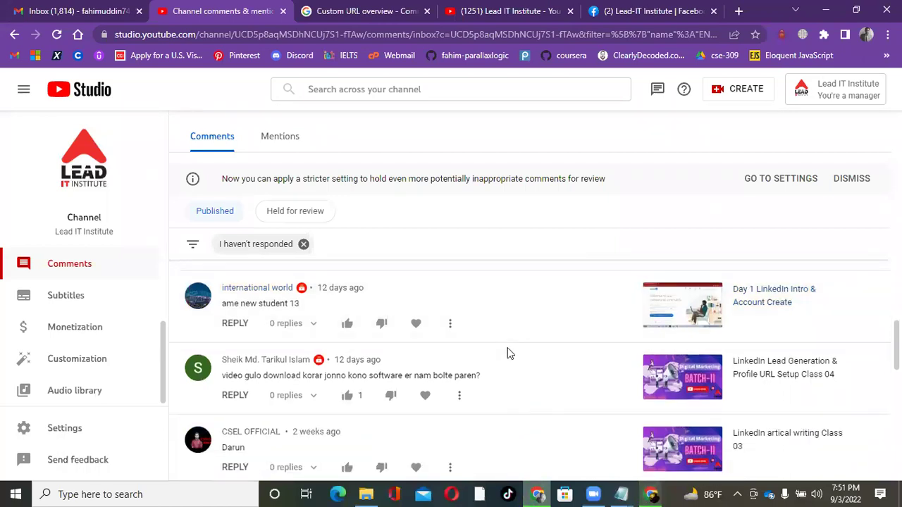
pyautogui.scroll(-3, 507, 353)
pyautogui.scroll(-3, 511, 353)
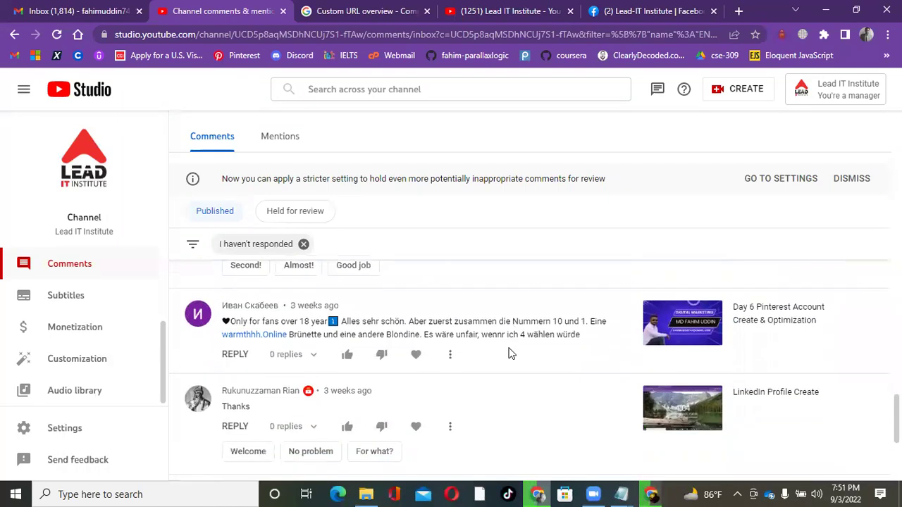
pyautogui.scroll(2, 511, 353)
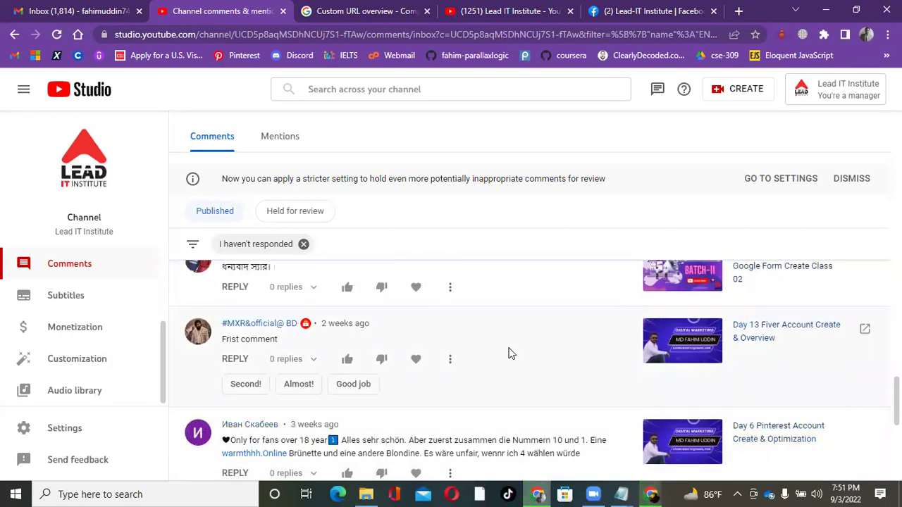
pyautogui.scroll(-2, 511, 353)
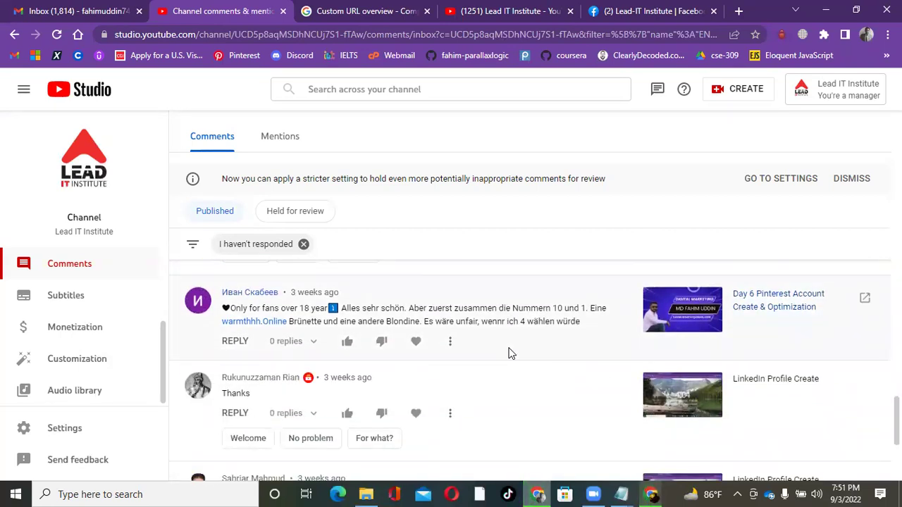
pyautogui.scroll(-3, 511, 353)
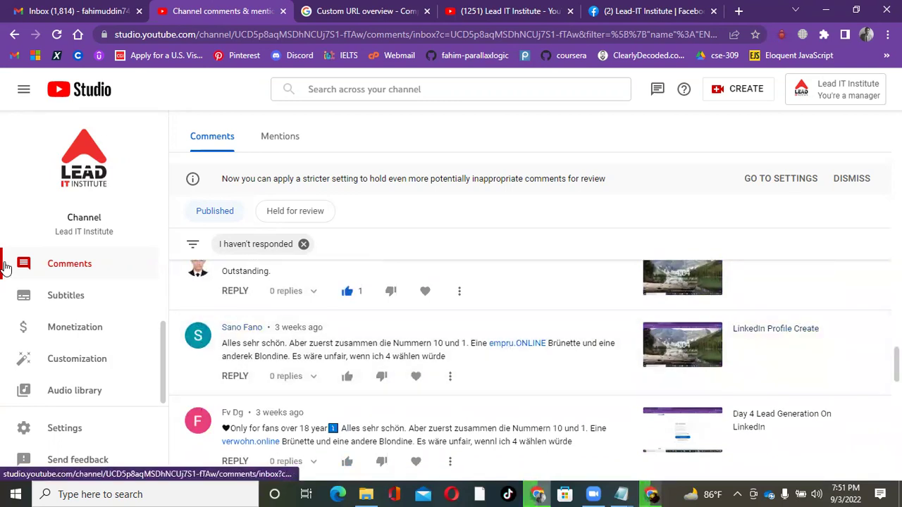
# Step: View the channel subtitles list, and examine the monetization overview down to the YouTube Partner Program options
pyautogui.click(74, 294)
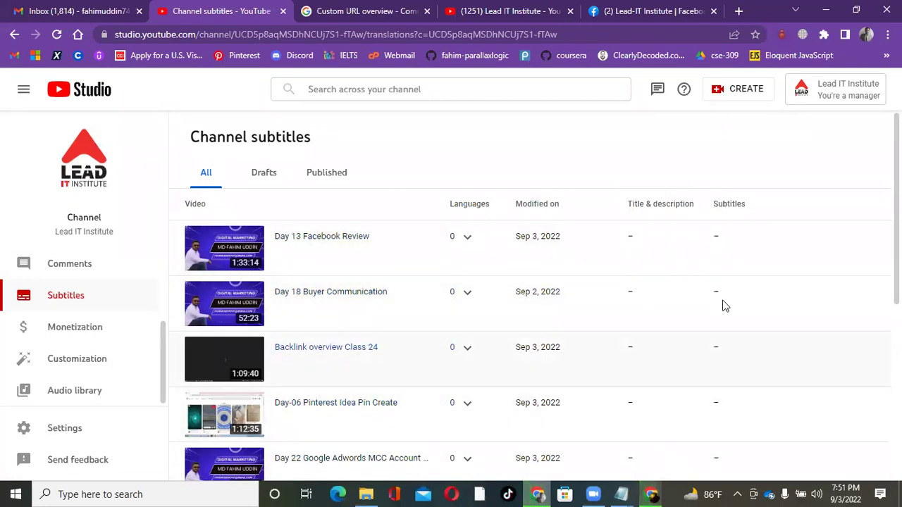
pyautogui.click(118, 328)
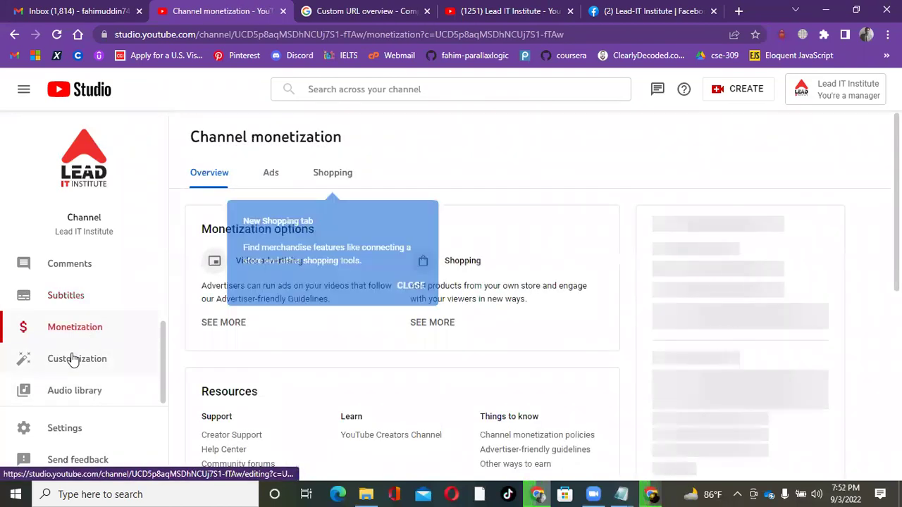
pyautogui.click(411, 286)
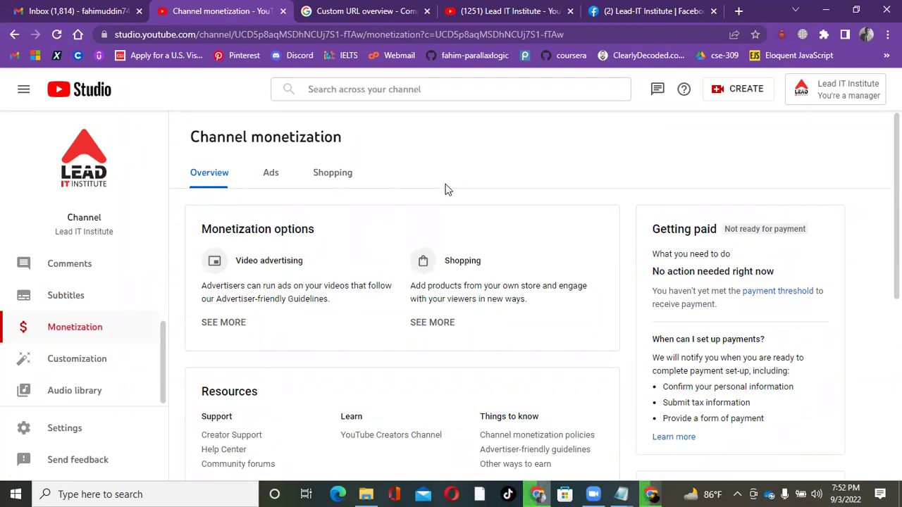
pyautogui.scroll(-2, 458, 190)
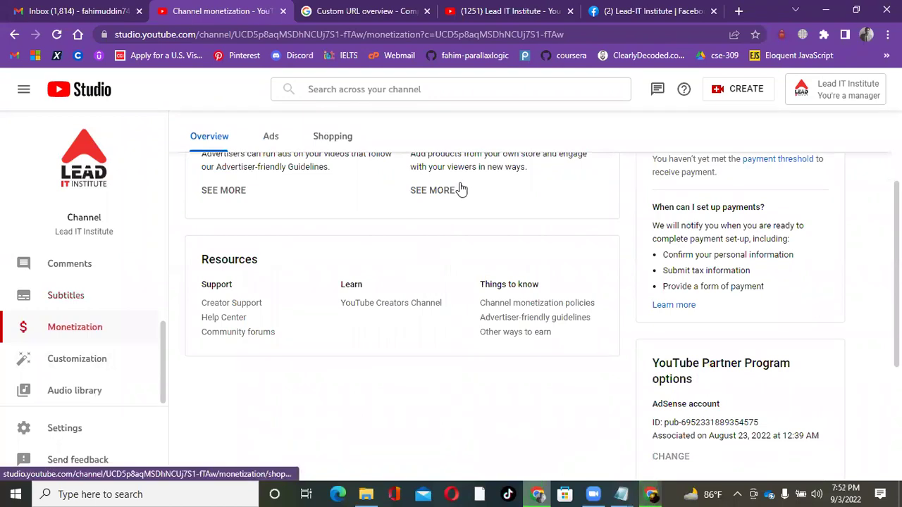
pyautogui.scroll(-2, 465, 190)
pyautogui.scroll(-1, 469, 190)
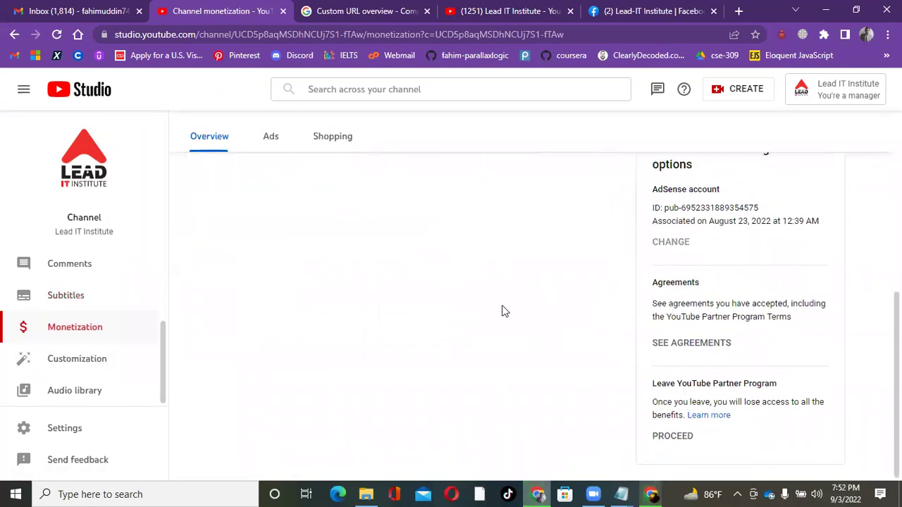
pyautogui.scroll(5, 546, 352)
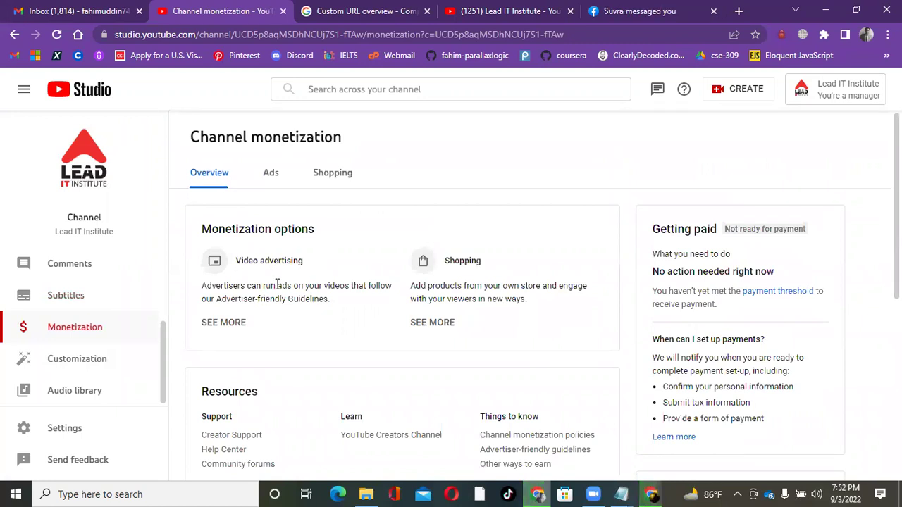
# Step: Read the video advertising and shopping descriptions in the monetization options and look over the resources below
pyautogui.moveTo(198, 229); pyautogui.dragTo(352, 231)
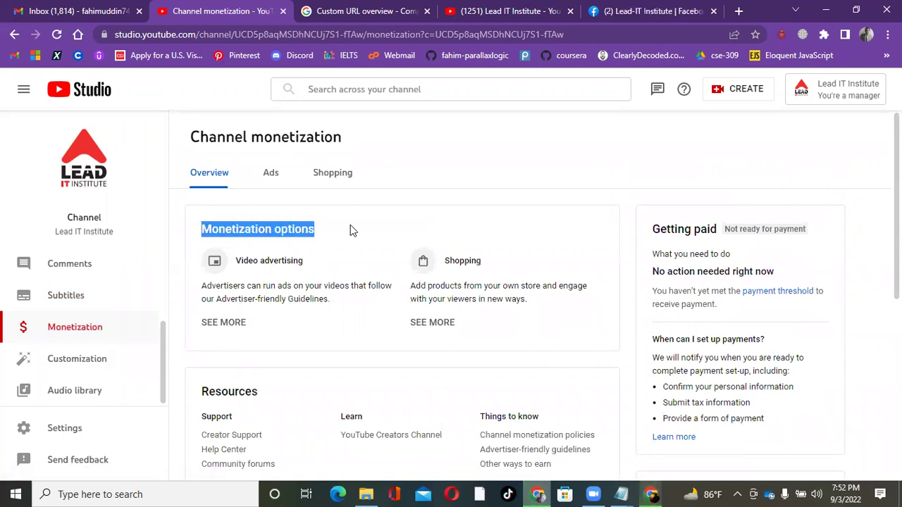
pyautogui.moveTo(201, 286); pyautogui.dragTo(367, 305)
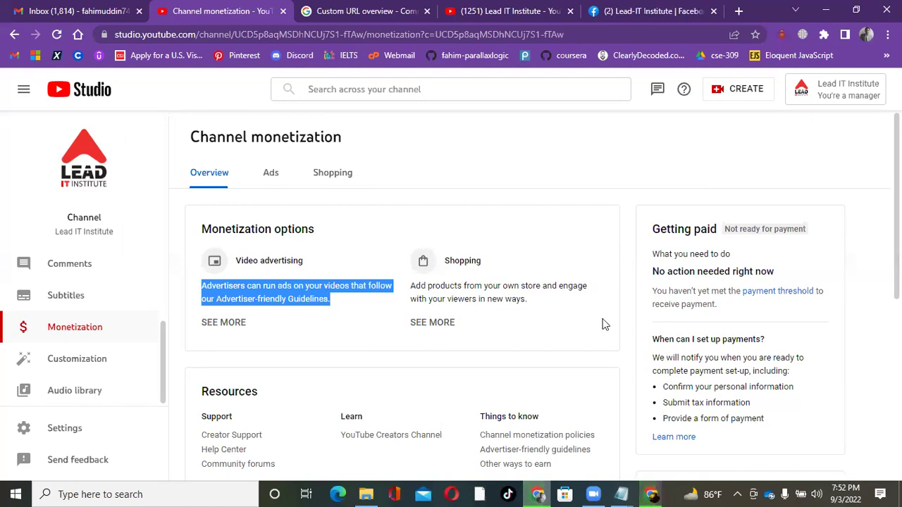
pyautogui.moveTo(412, 284); pyautogui.dragTo(592, 304)
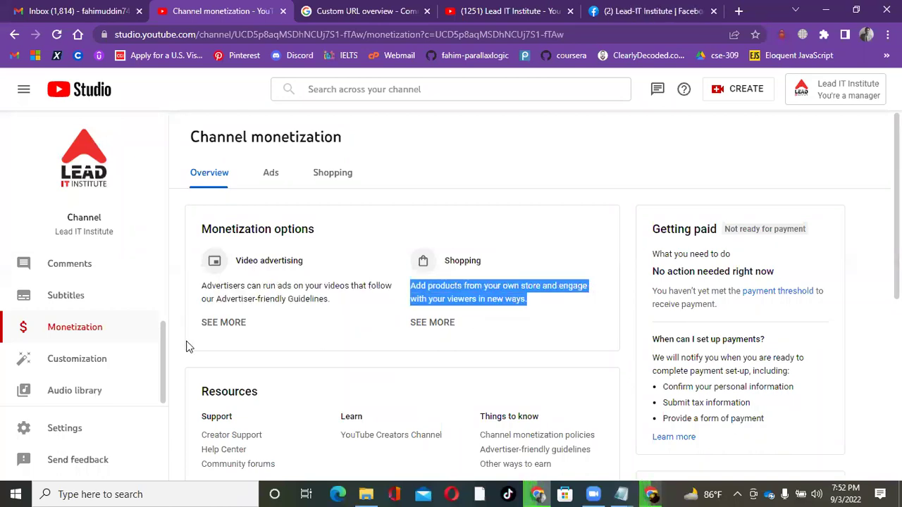
pyautogui.scroll(-3, 344, 403)
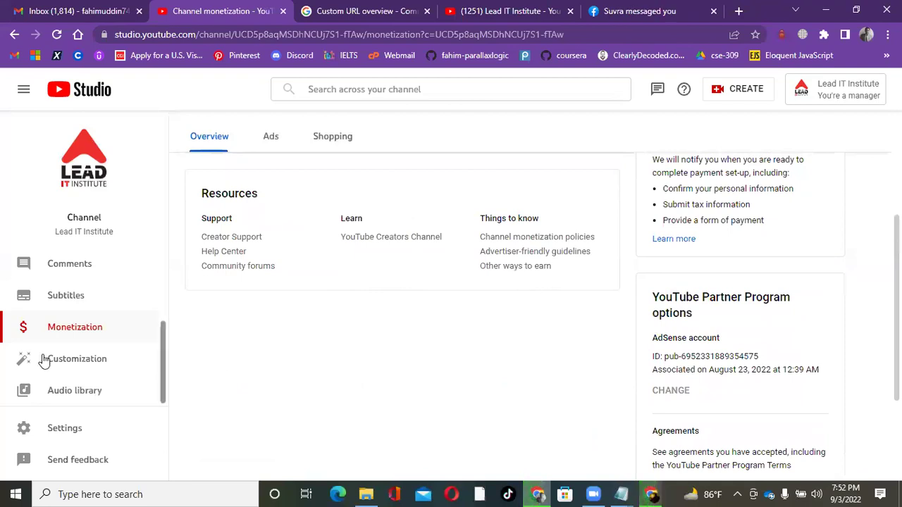
# Step: View the music tracks in the audio library and check the general channel settings
pyautogui.click(82, 398)
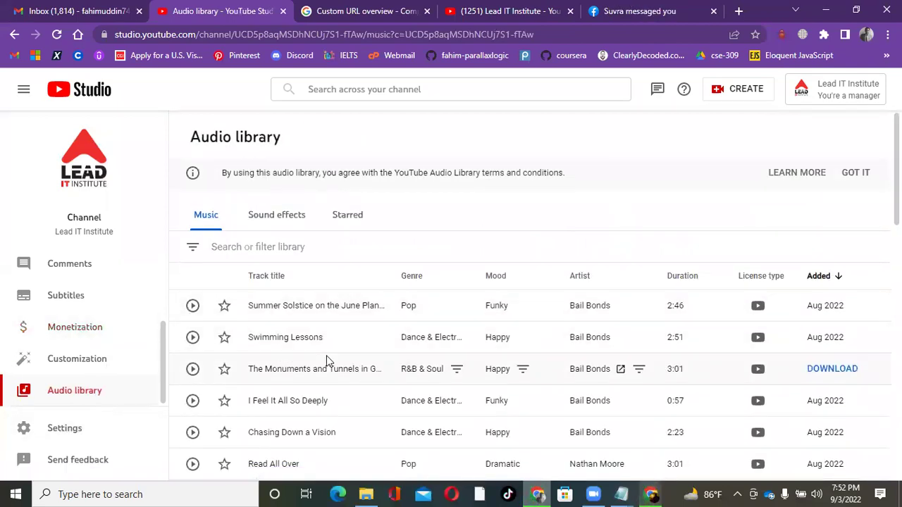
pyautogui.scroll(-4, 380, 327)
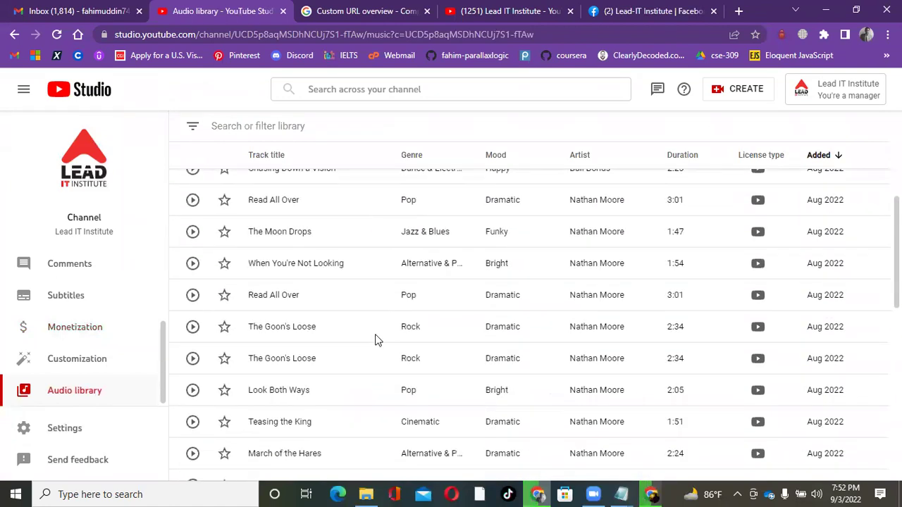
pyautogui.click(46, 427)
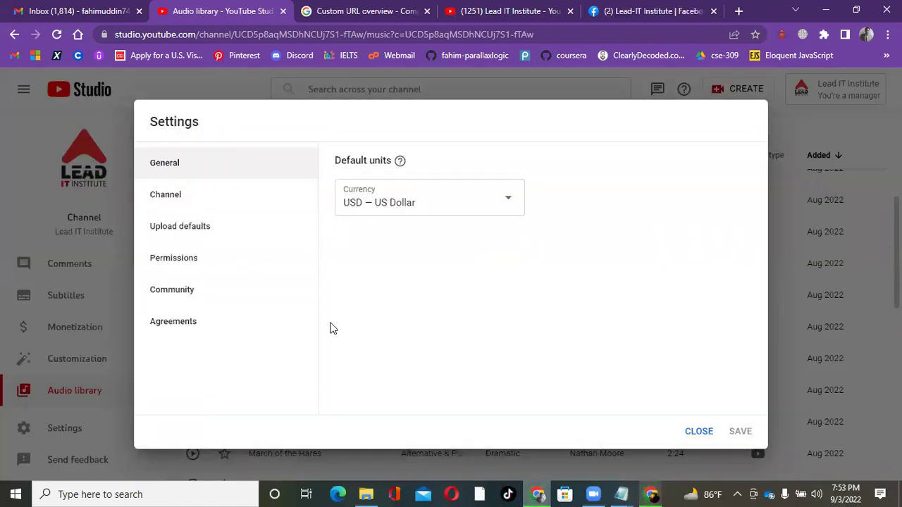
pyautogui.click(697, 431)
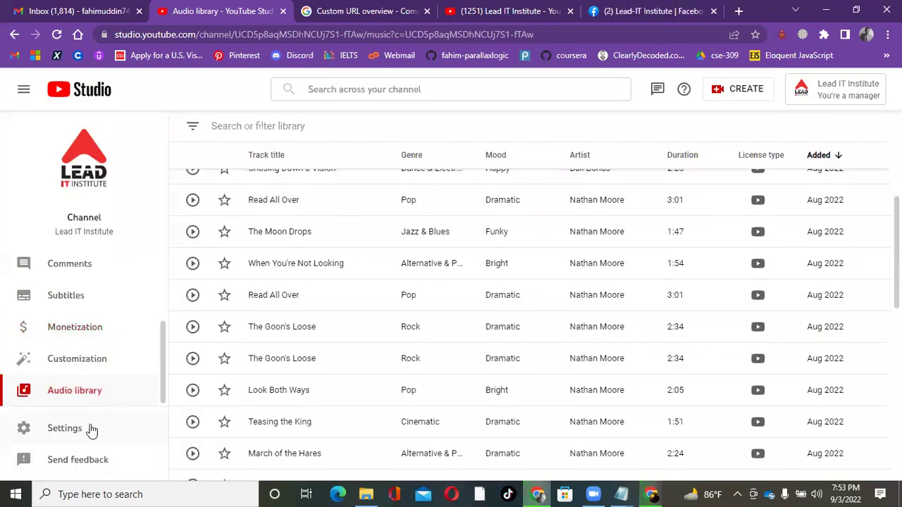
# Step: Review the channel guidelines in the community settings down to the example guidelines, and close the settings without changes
pyautogui.click(59, 427)
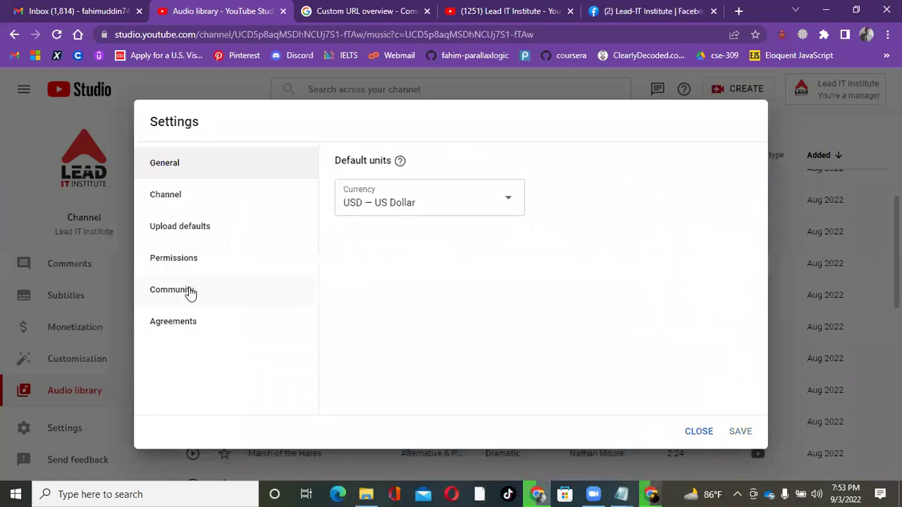
pyautogui.click(189, 293)
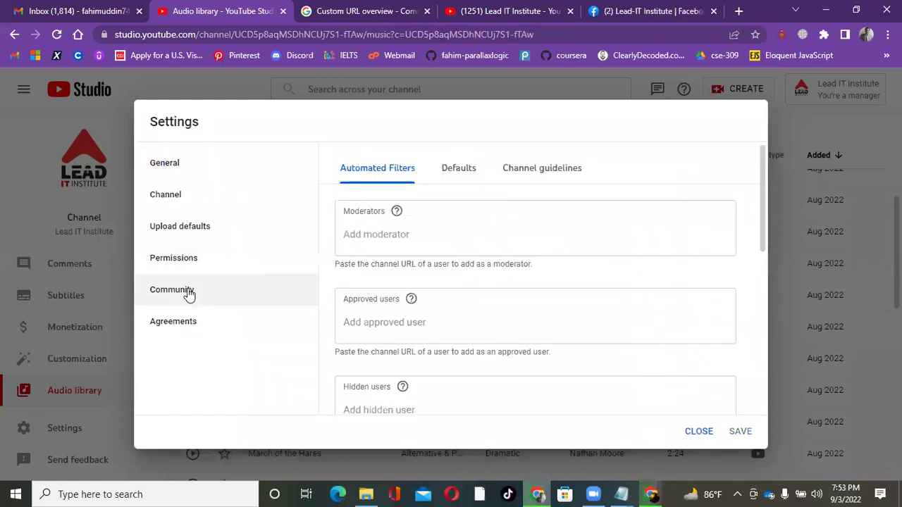
pyautogui.click(563, 179)
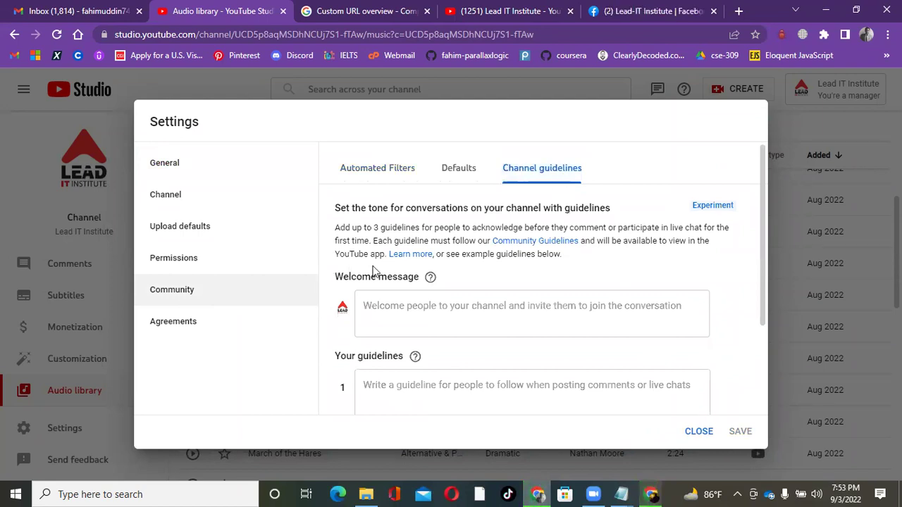
pyautogui.scroll(-1, 515, 299)
pyautogui.scroll(1, 472, 299)
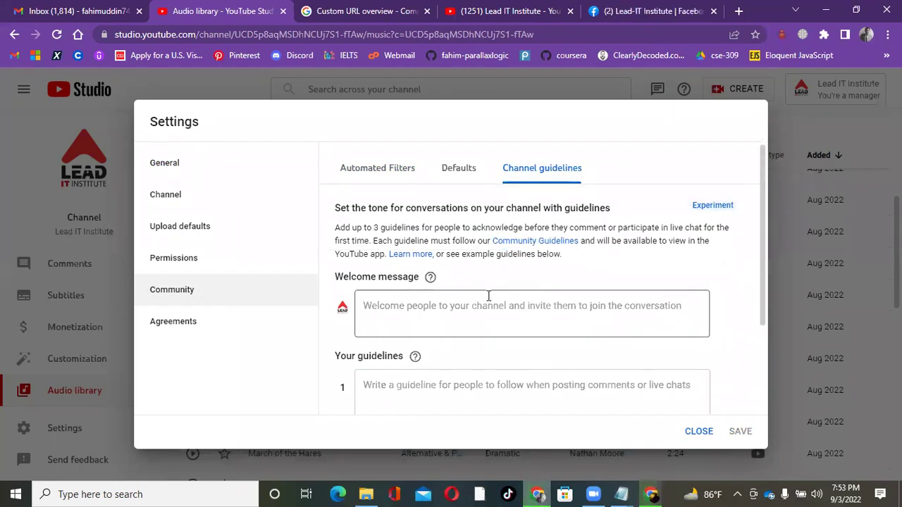
pyautogui.scroll(-1, 488, 296)
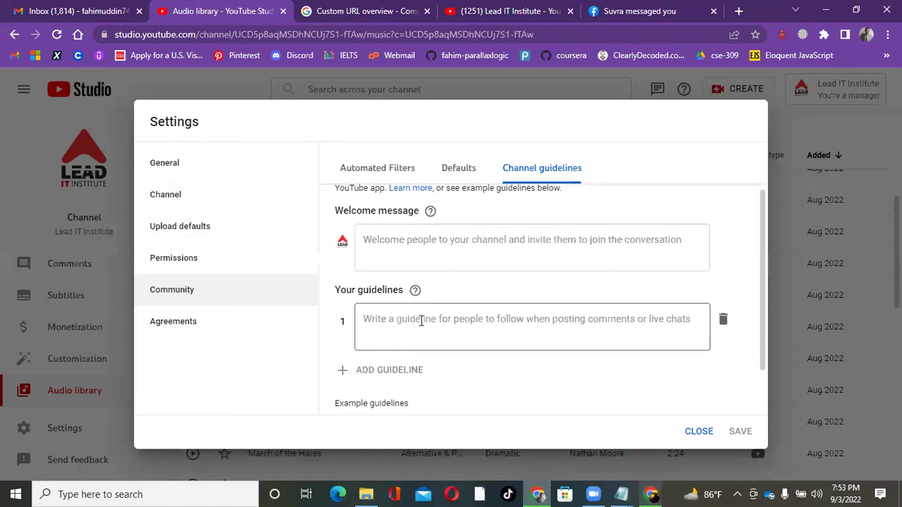
pyautogui.scroll(-1, 536, 332)
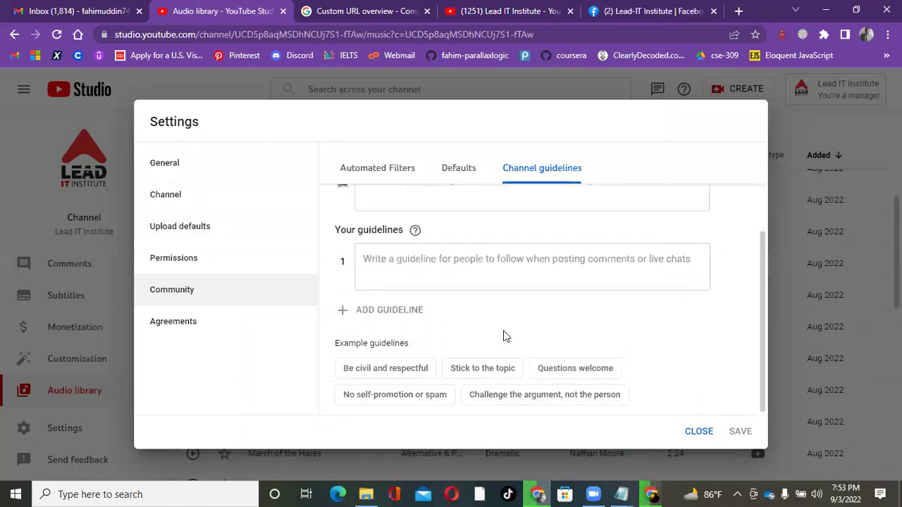
pyautogui.click(698, 432)
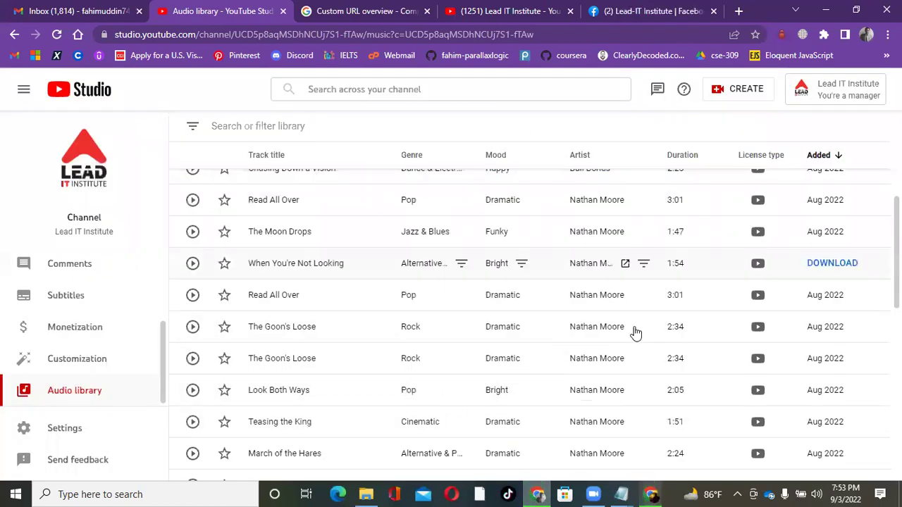
# Step: Switch to Notepad and look over the You tube Copyright notes
pyautogui.moveTo(620, 493)
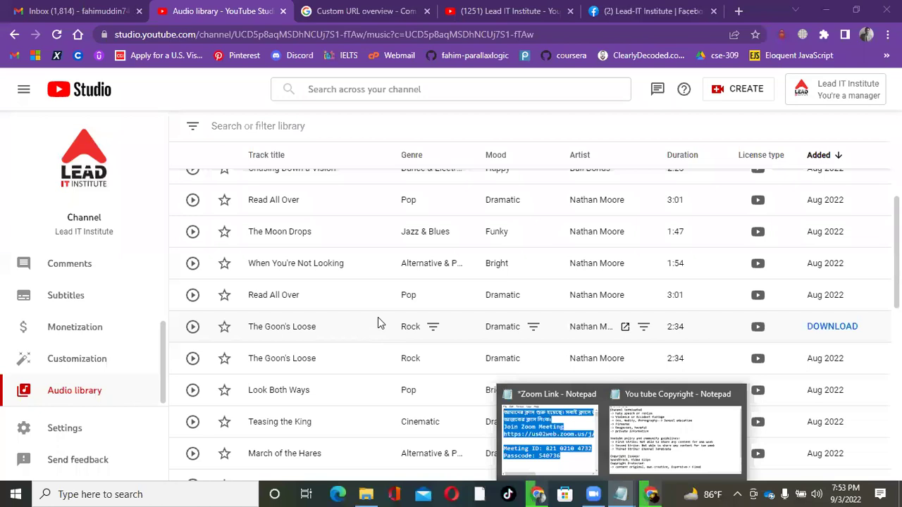
pyautogui.click(547, 433)
pyautogui.click(466, 93)
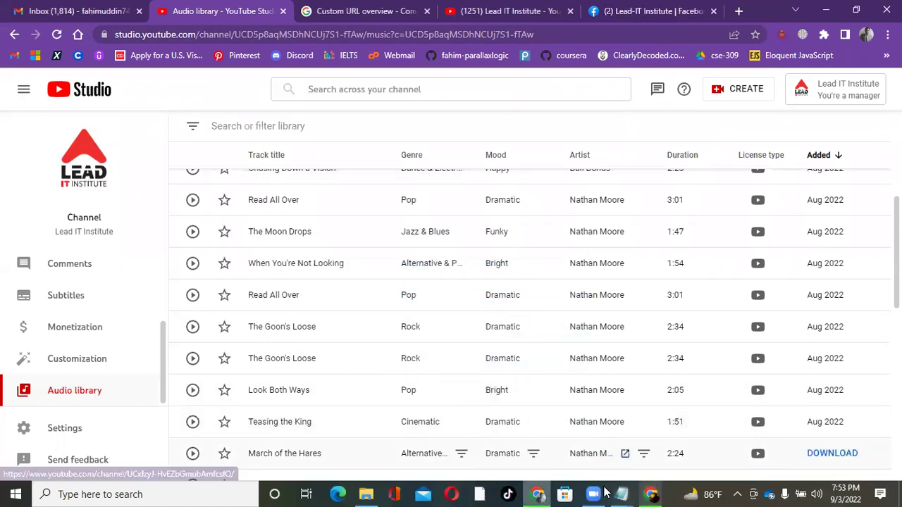
pyautogui.moveTo(621, 494)
pyautogui.click(684, 433)
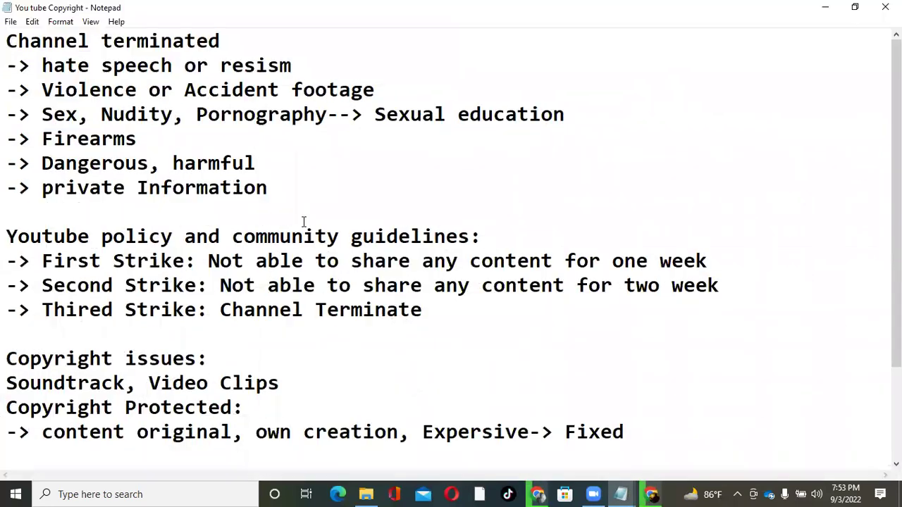
pyautogui.scroll(-2, 303, 222)
pyautogui.scroll(2, 304, 222)
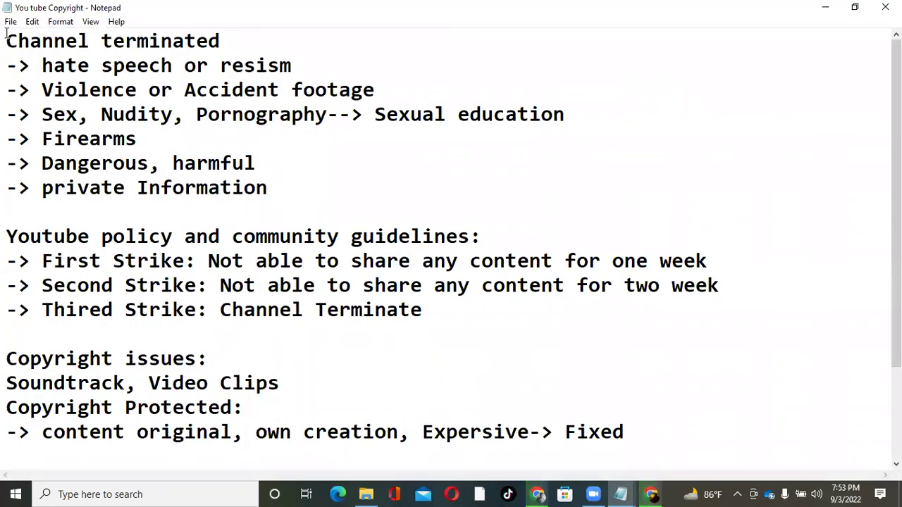
# Step: Highlight in turn the Channel terminated heading, the violence or accident footage entry, and both parts of the sexual content line
pyautogui.moveTo(6, 40); pyautogui.dragTo(315, 16)
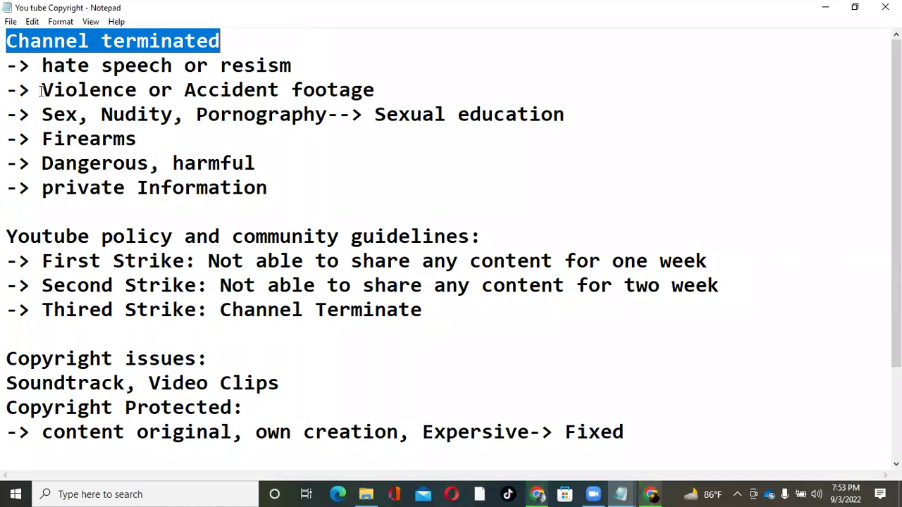
pyautogui.moveTo(40, 90); pyautogui.dragTo(431, 83)
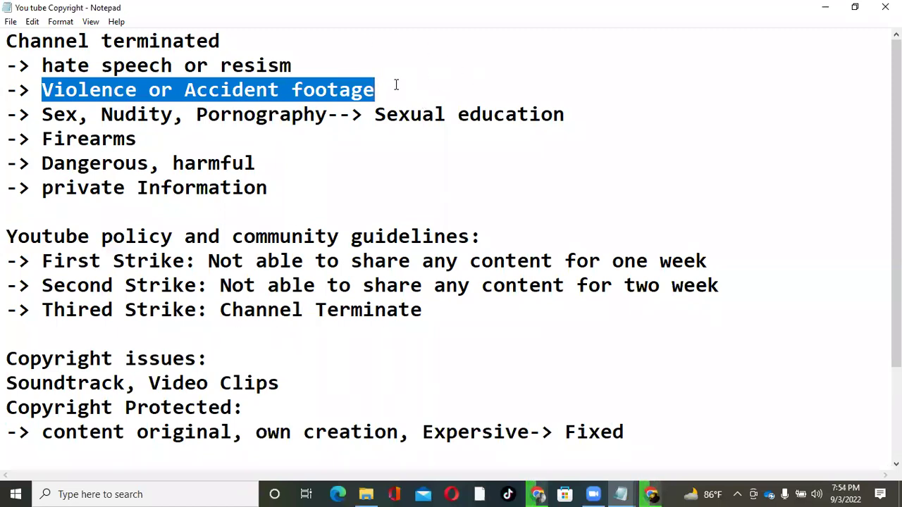
pyautogui.click(41, 120)
pyautogui.moveTo(42, 116); pyautogui.dragTo(331, 113)
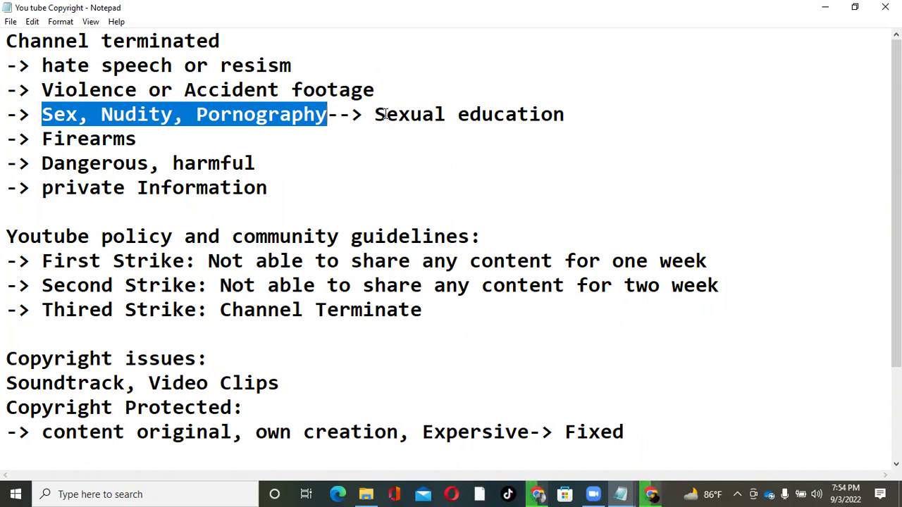
pyautogui.moveTo(386, 114); pyautogui.dragTo(659, 117)
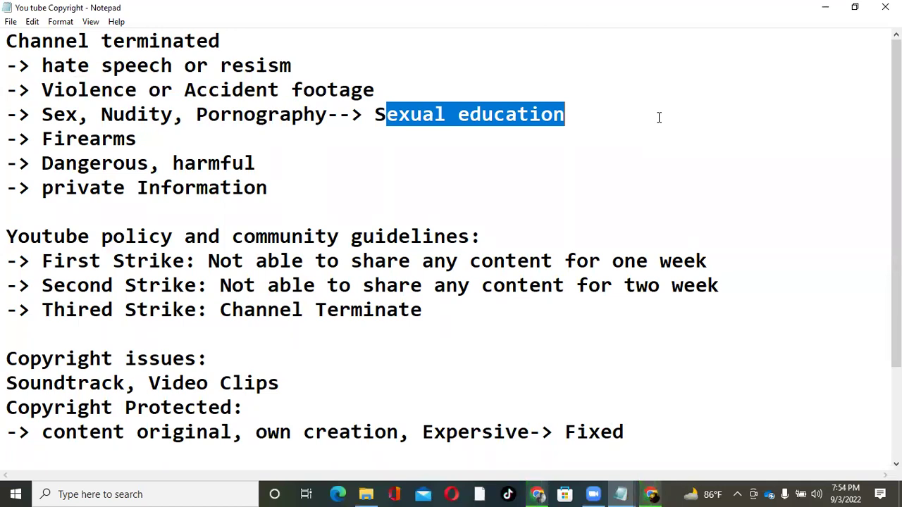
# Step: Highlight the Firearms entry and the Dangerous, harmful entry in the channel termination list
pyautogui.click(153, 143)
pyautogui.moveTo(173, 138); pyautogui.dragTo(40, 139)
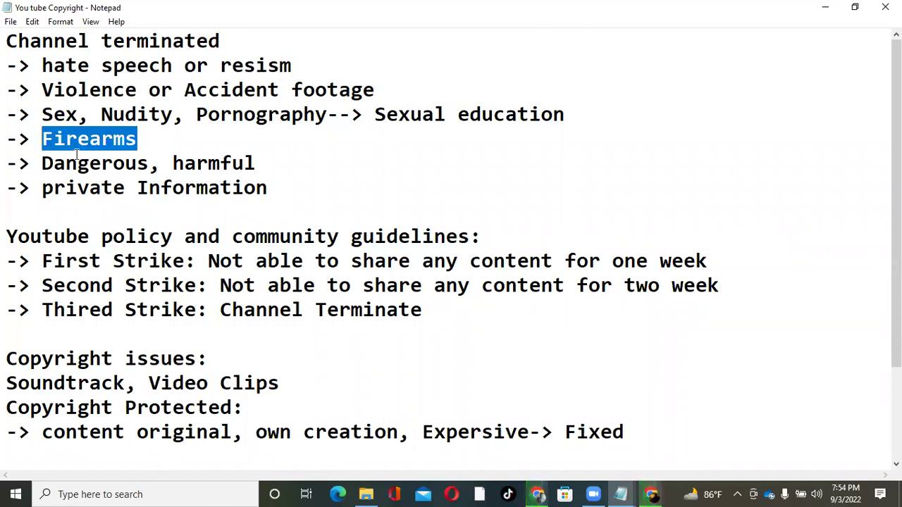
pyautogui.click(151, 138)
pyautogui.moveTo(150, 138); pyautogui.dragTo(54, 139)
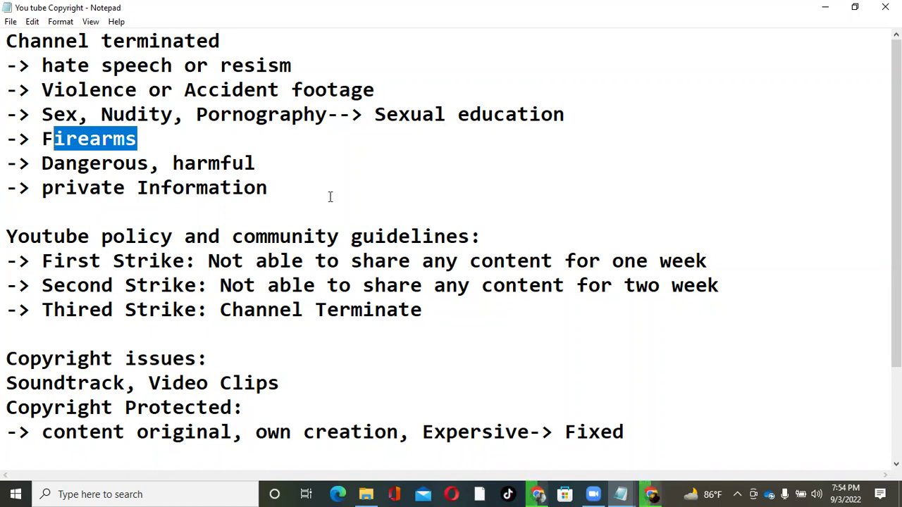
pyautogui.click(39, 157)
pyautogui.moveTo(38, 158); pyautogui.dragTo(257, 161)
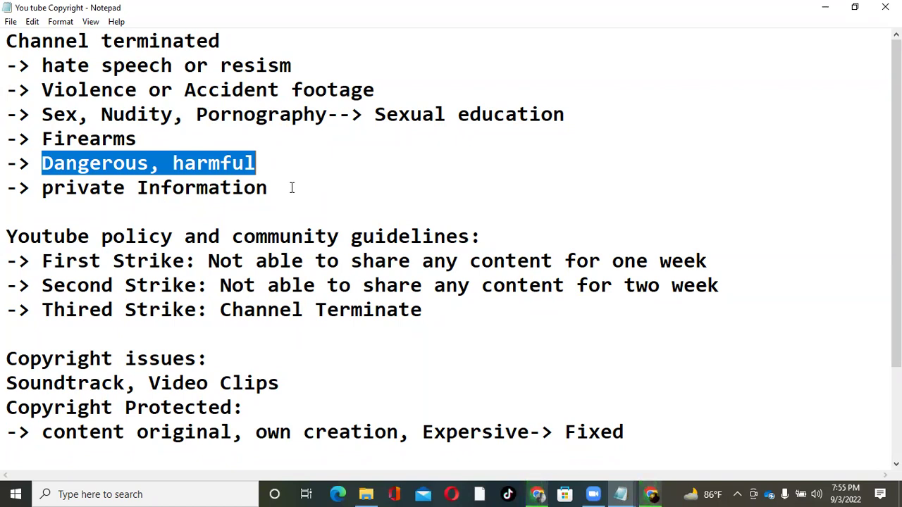
# Step: Highlight the private Information entry and the whole list of channel termination reasons, and clear the selection
pyautogui.click(292, 189)
pyautogui.moveTo(292, 189); pyautogui.dragTo(43, 189)
pyautogui.click(330, 189)
pyautogui.moveTo(308, 191); pyautogui.dragTo(6, 65)
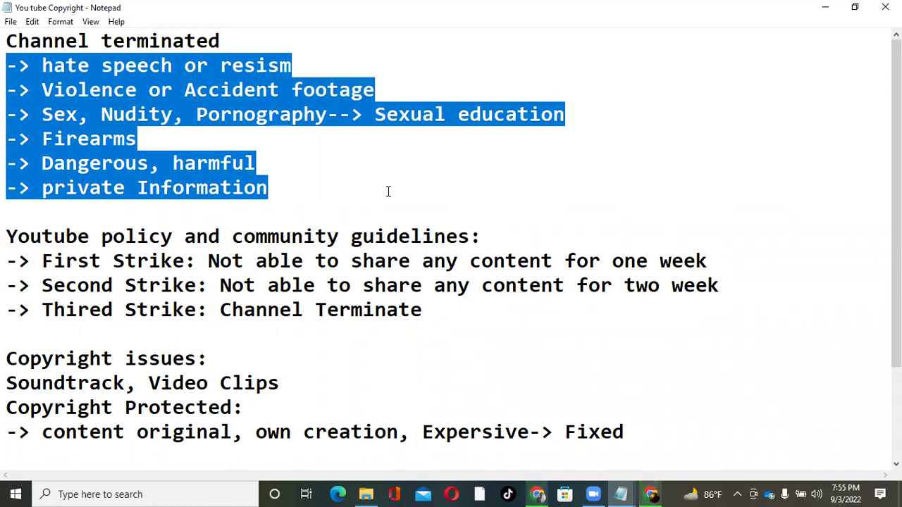
pyautogui.click(304, 165)
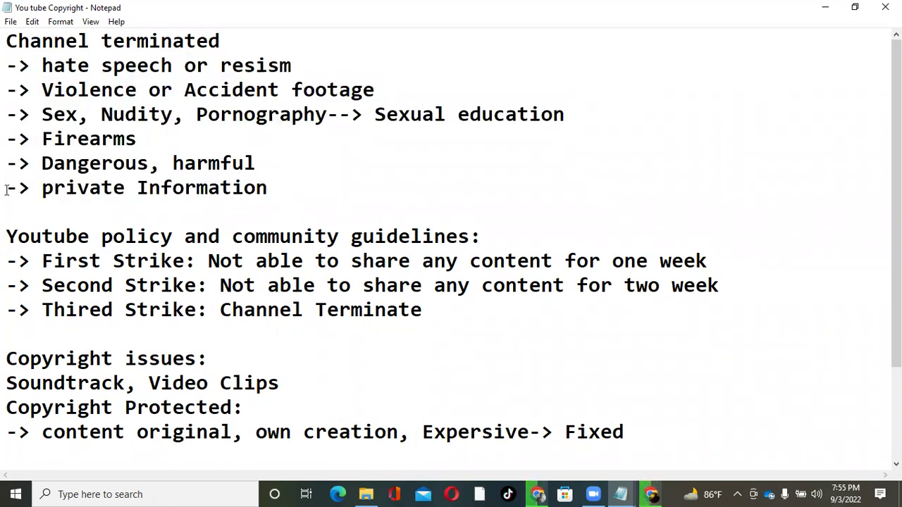
# Step: Highlight the Youtube policy and community guidelines heading and the First Strike rule below it
pyautogui.moveTo(5, 235); pyautogui.dragTo(517, 227)
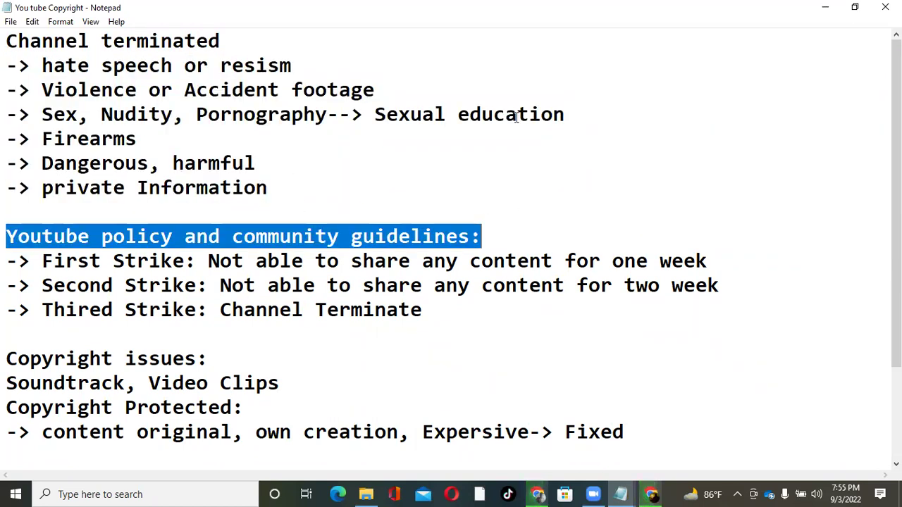
pyautogui.scroll(-2, 268, 145)
pyautogui.click(43, 141)
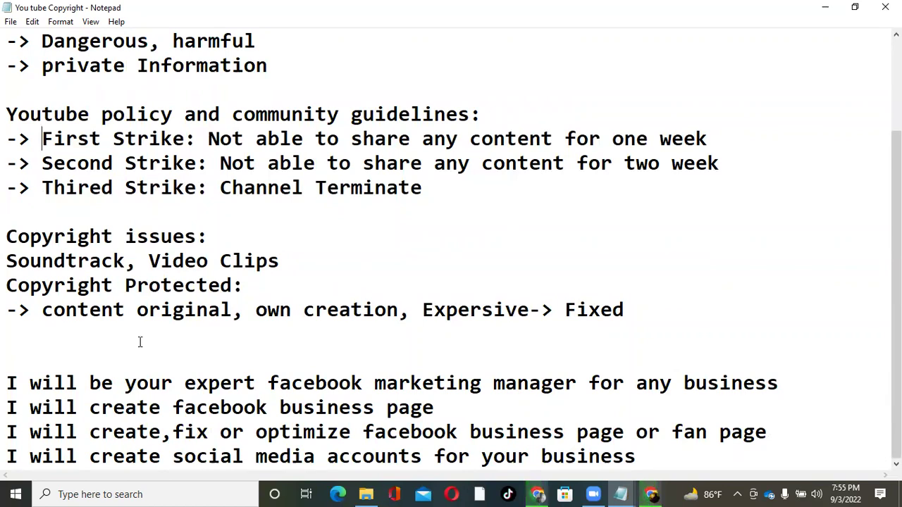
pyautogui.moveTo(30, 139); pyautogui.dragTo(186, 139)
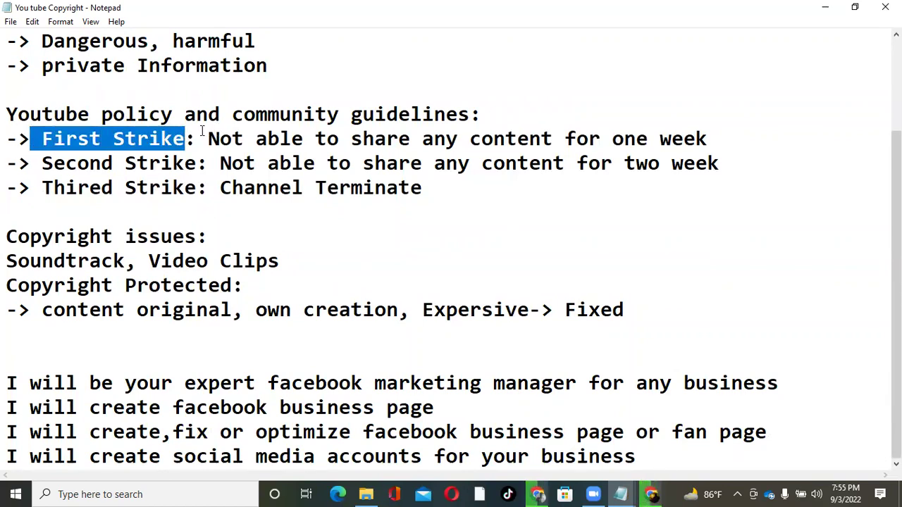
pyautogui.click(208, 139)
pyautogui.moveTo(113, 139); pyautogui.dragTo(712, 130)
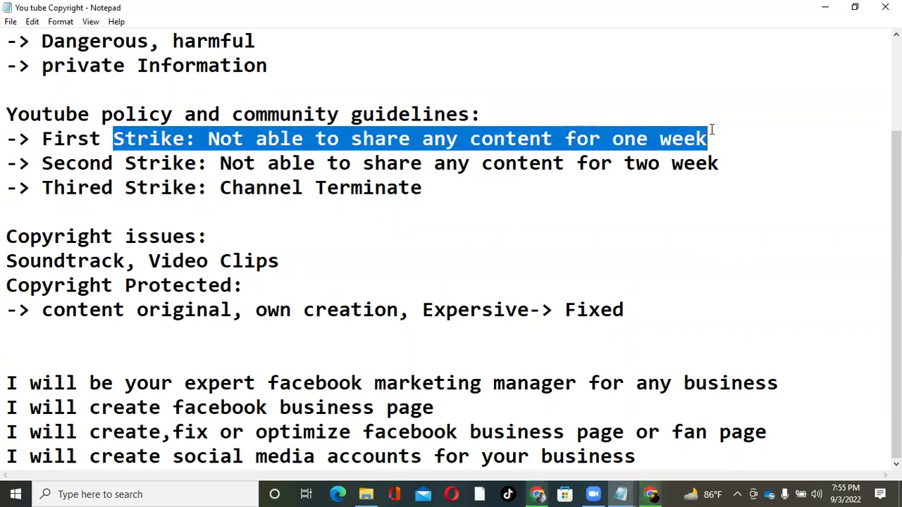
pyautogui.click(728, 136)
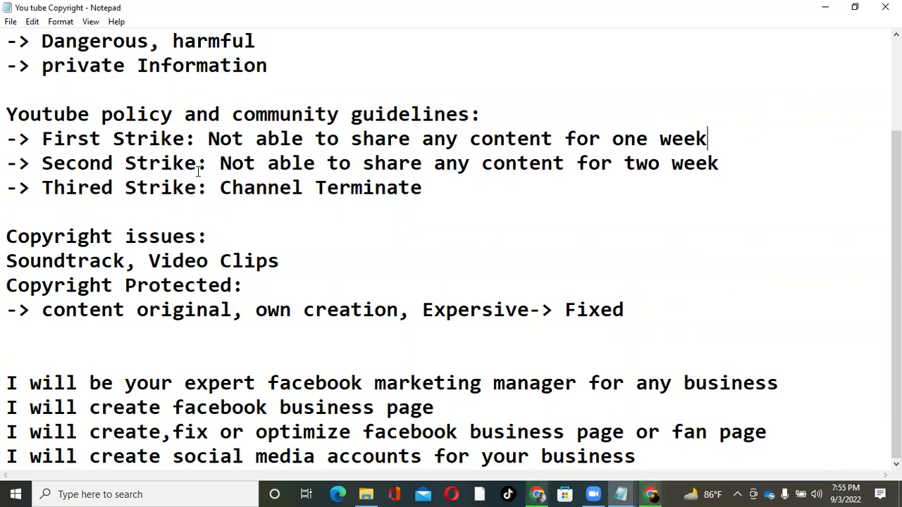
# Step: Highlight the Second Strike and third strike penalties, and the entire policy and community guidelines section
pyautogui.moveTo(220, 163); pyautogui.dragTo(747, 163)
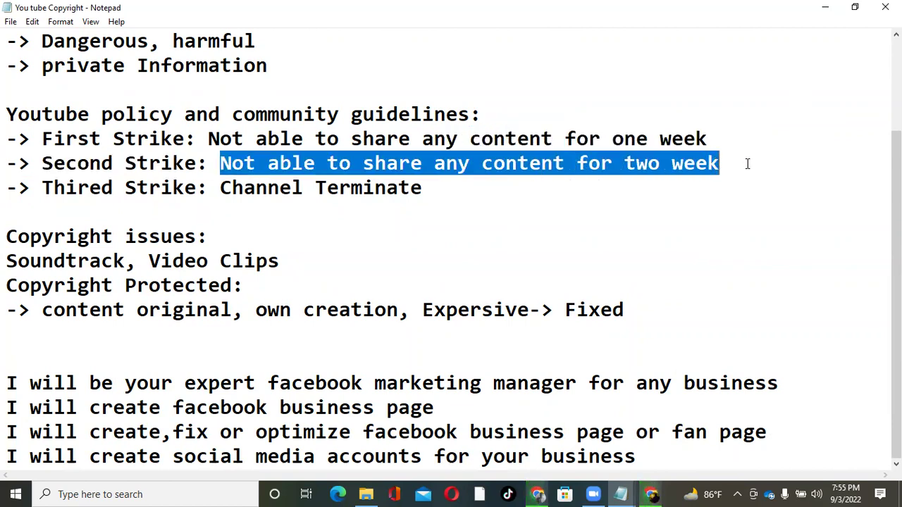
pyautogui.click(757, 163)
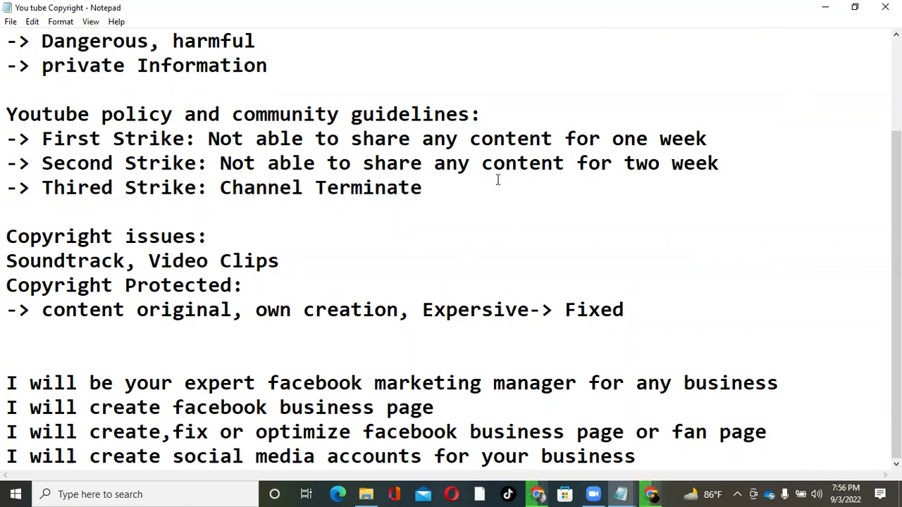
pyautogui.moveTo(220, 188); pyautogui.dragTo(255, 188)
pyautogui.moveTo(507, 167); pyautogui.dragTo(510, 185)
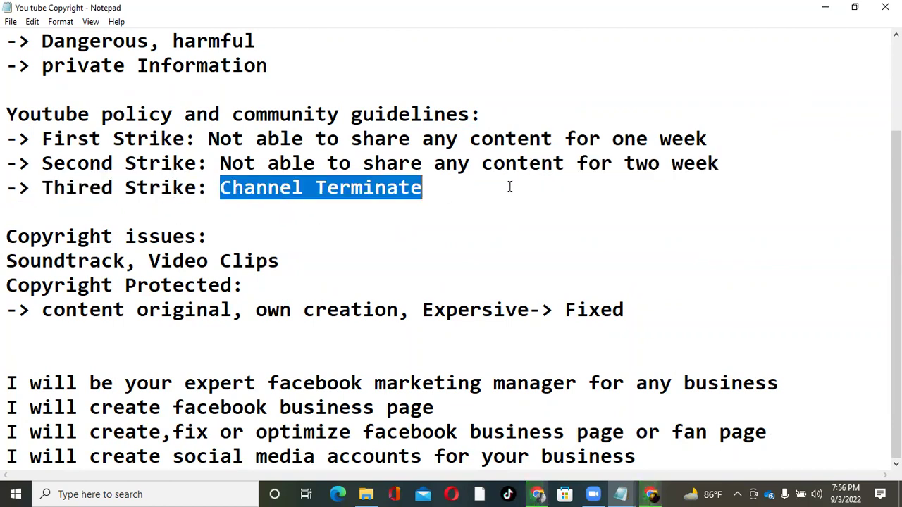
pyautogui.click(491, 190)
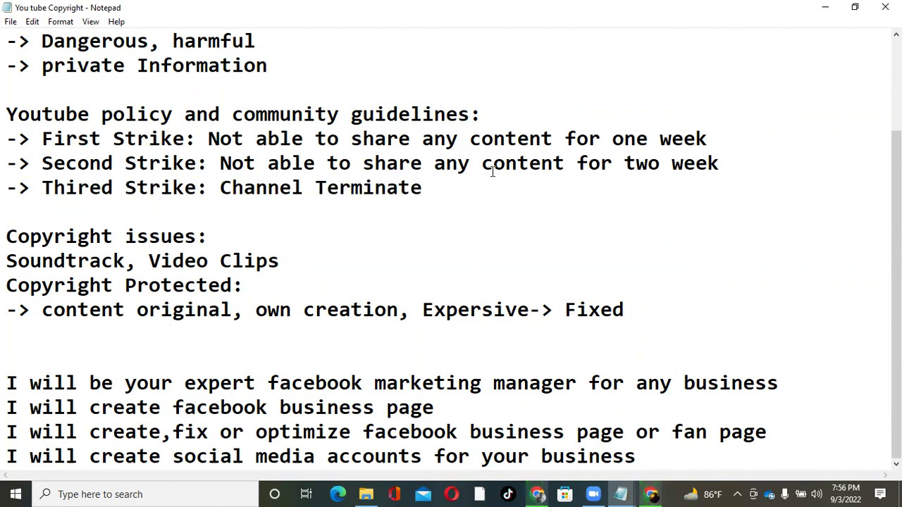
pyautogui.moveTo(7, 106); pyautogui.dragTo(495, 198)
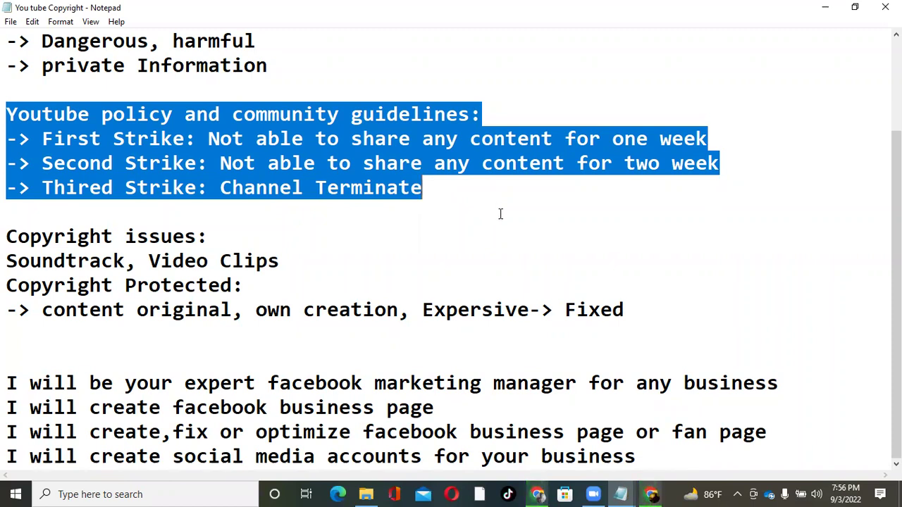
# Step: Highlight the Copyright issues heading, its Soundtrack, Video Clips line, and the Copyright Protected heading, and clear the selection
pyautogui.moveTo(7, 236); pyautogui.dragTo(363, 246)
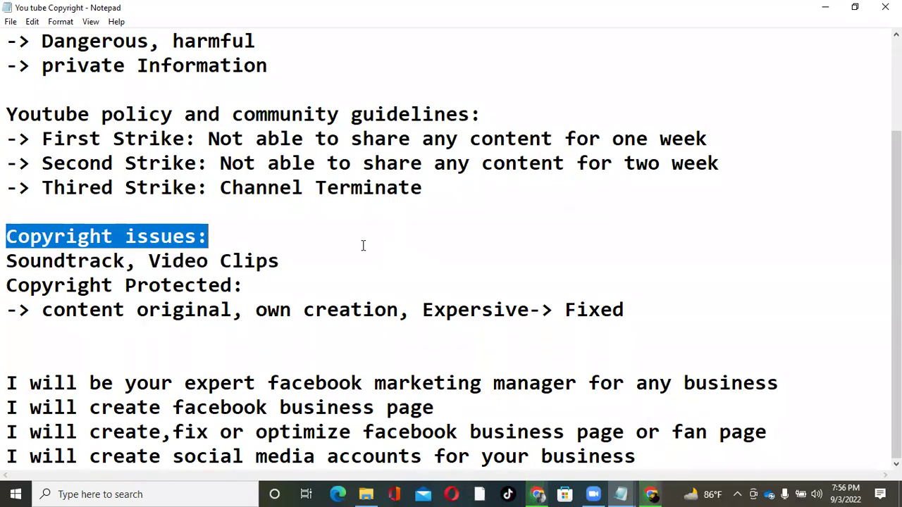
pyautogui.moveTo(6, 263); pyautogui.dragTo(256, 260)
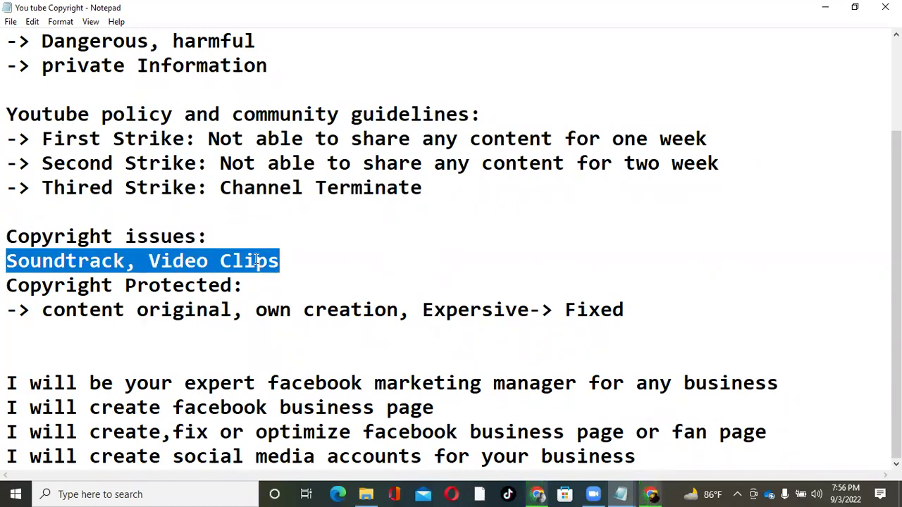
pyautogui.click(381, 257)
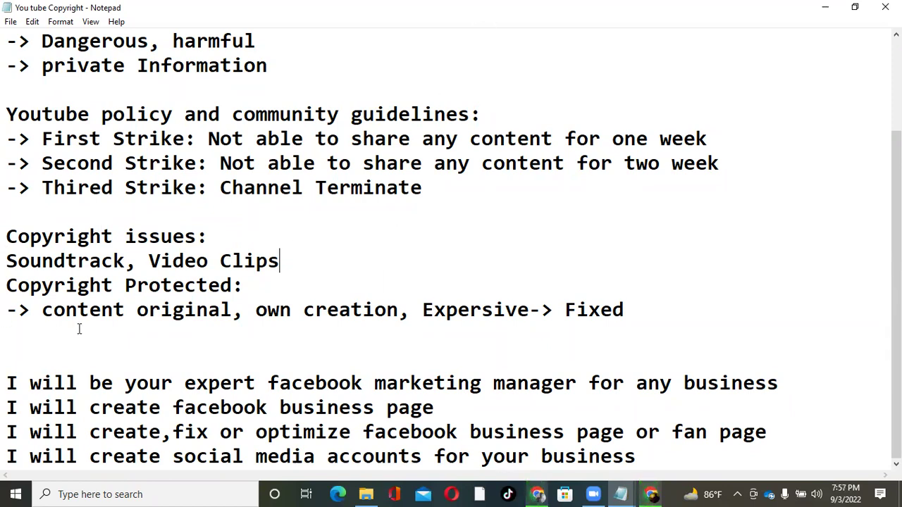
pyautogui.moveTo(6, 289); pyautogui.dragTo(320, 279)
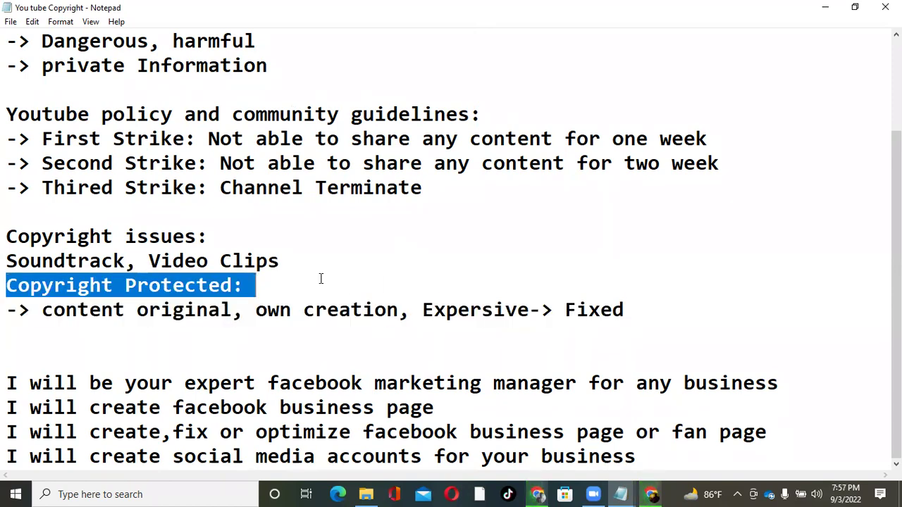
pyautogui.click(43, 310)
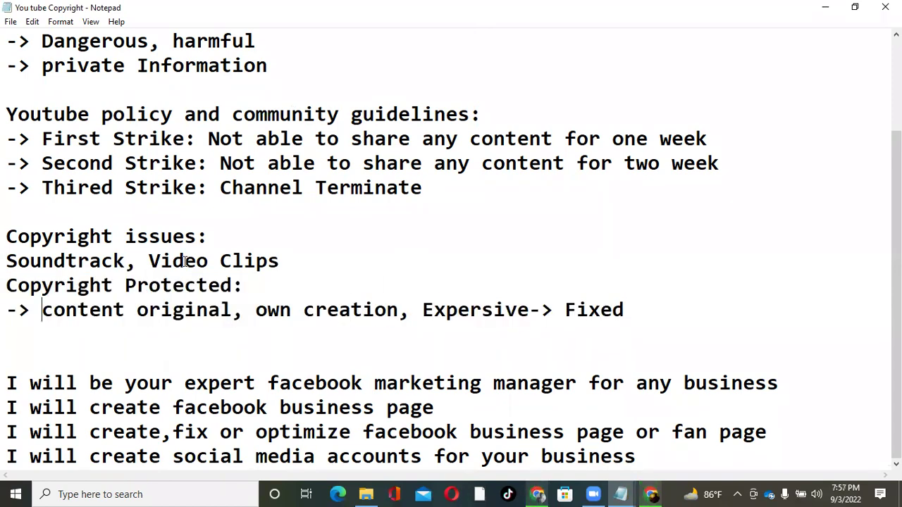
# Step: Highlight the Copyright issues heading together with its Soundtrack, Video Clips line, and the start of the Copyright Protected entry
pyautogui.click(7, 237)
pyautogui.keyDown('shift'); pyautogui.click(358, 260); pyautogui.keyUp('shift')
pyautogui.moveTo(358, 260); pyautogui.dragTo(9, 233)
pyautogui.click(293, 262)
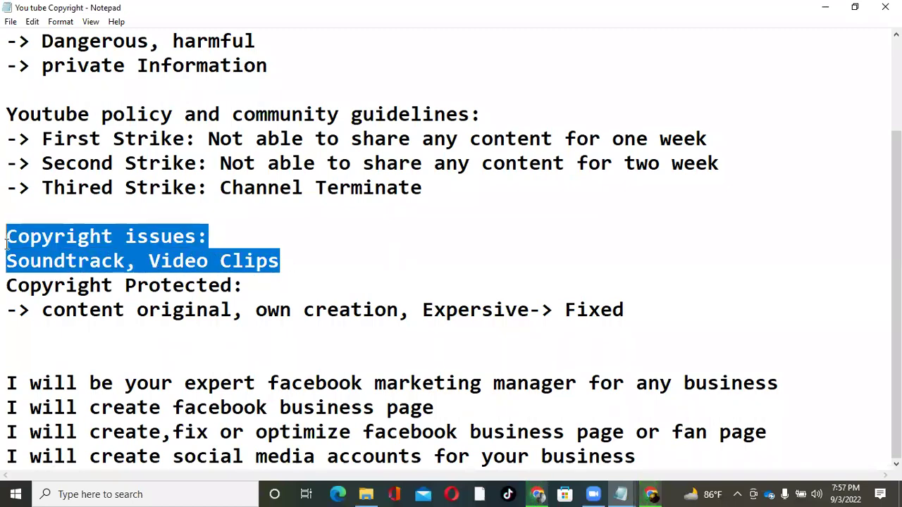
pyautogui.click(282, 261)
pyautogui.moveTo(282, 262); pyautogui.dragTo(7, 270)
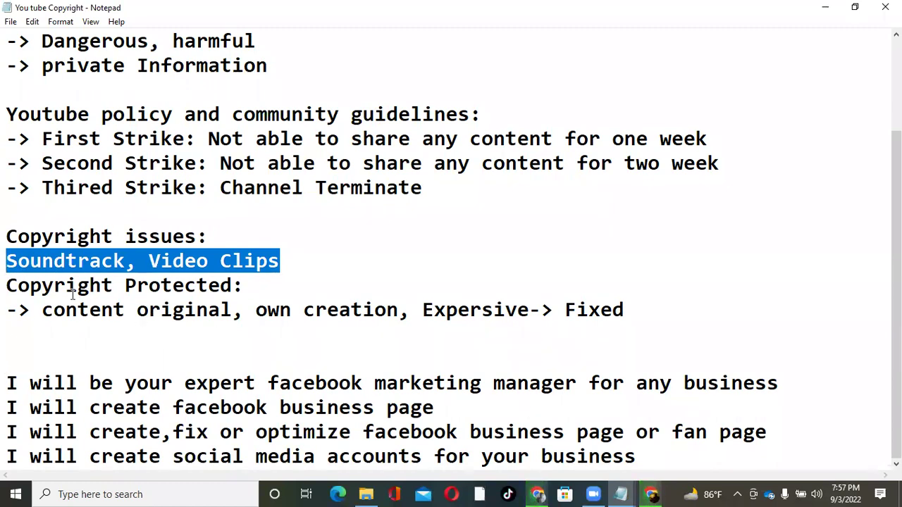
pyautogui.click(258, 305)
pyautogui.hotkey('shift', 'Home')
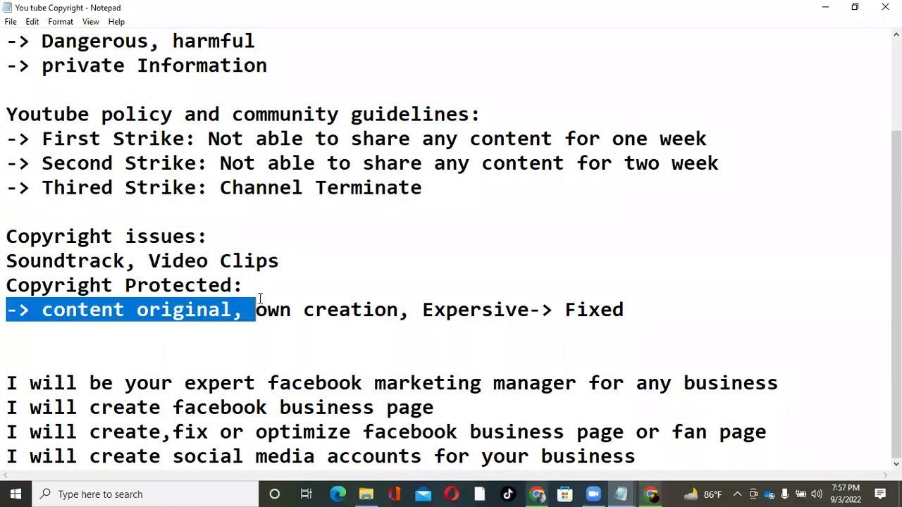
pyautogui.click(272, 236)
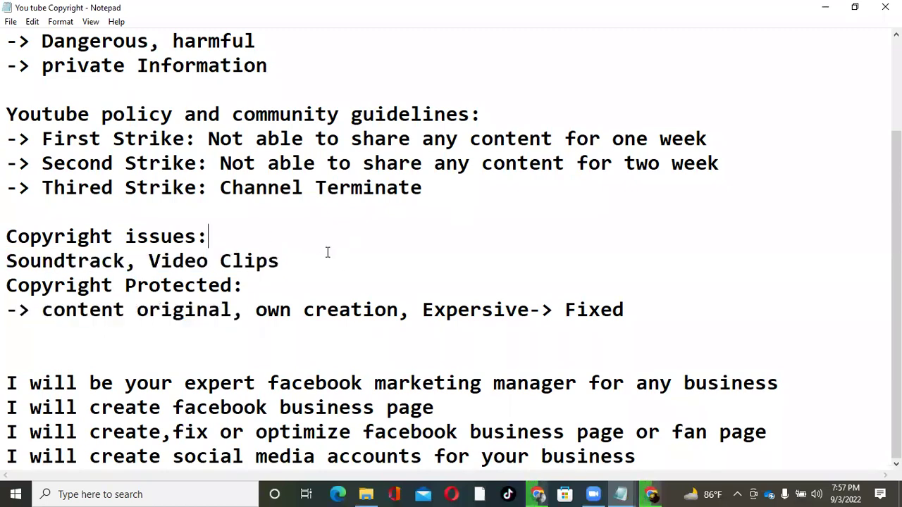
# Step: Highlight "content original", "own creation" and "Expersive" in the Copyright Protected entry
pyautogui.moveTo(41, 309); pyautogui.dragTo(239, 310)
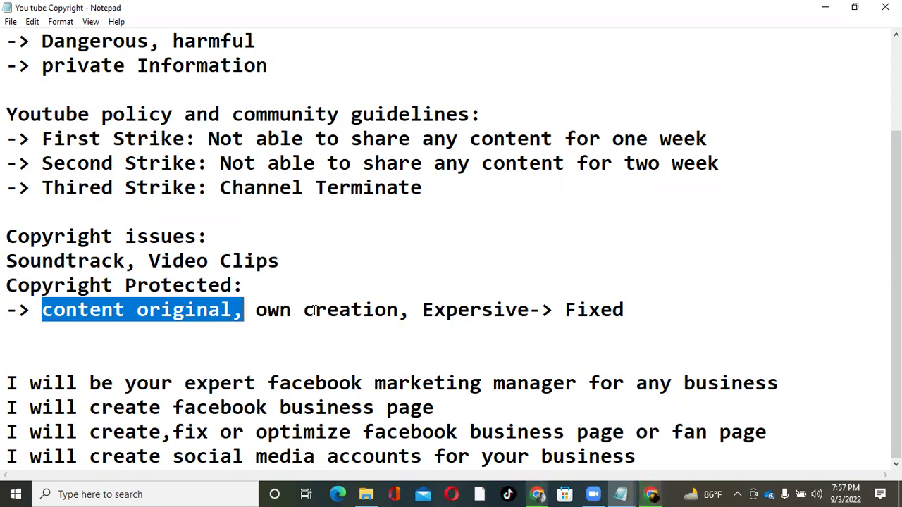
pyautogui.moveTo(139, 310); pyautogui.dragTo(387, 312)
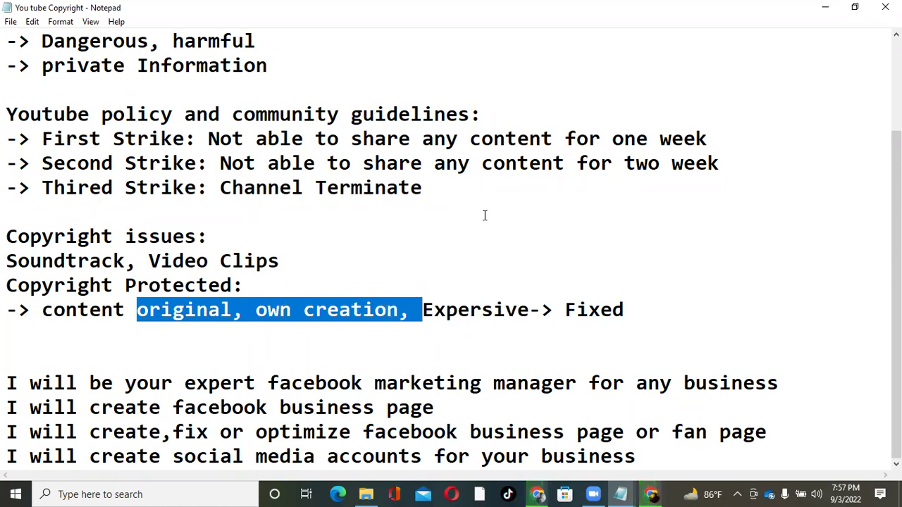
pyautogui.click(434, 310)
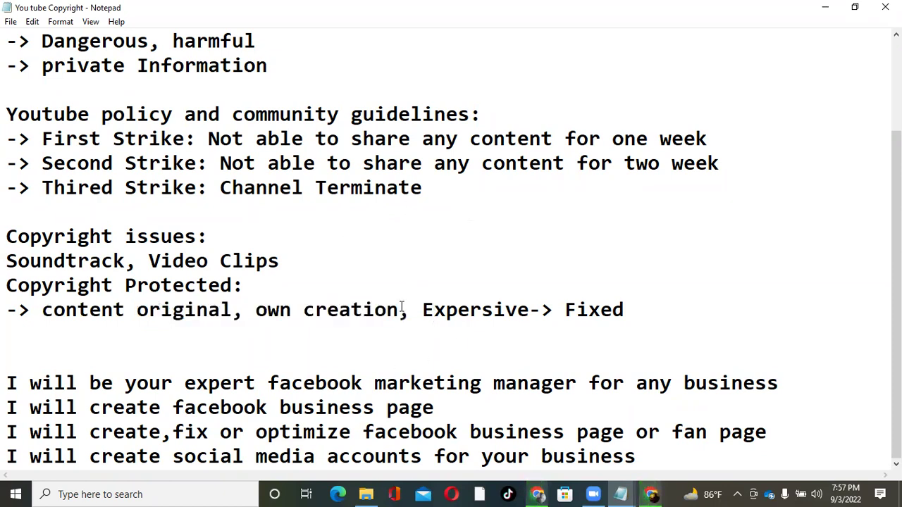
pyautogui.moveTo(423, 310); pyautogui.dragTo(527, 308)
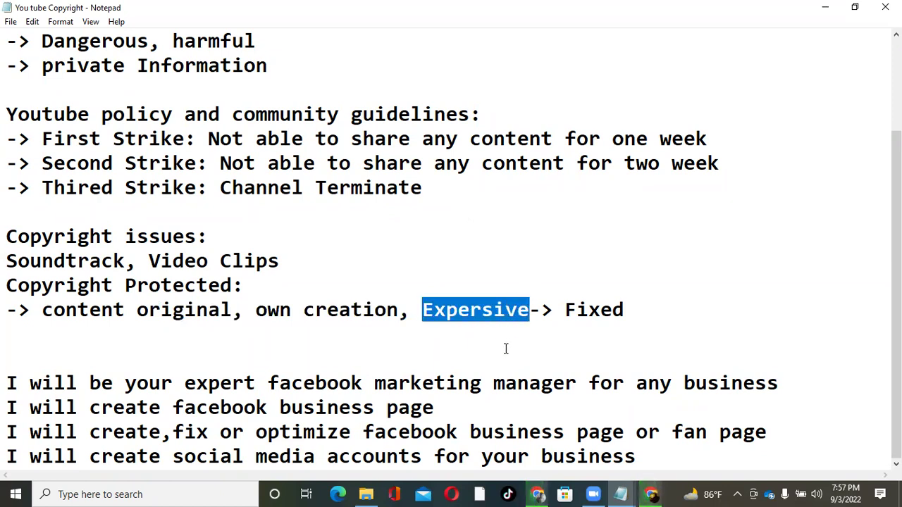
# Step: Correct the misspelled word "Expersive" to "Expressive" in the Copyright Protected entry
pyautogui.click(471, 308)
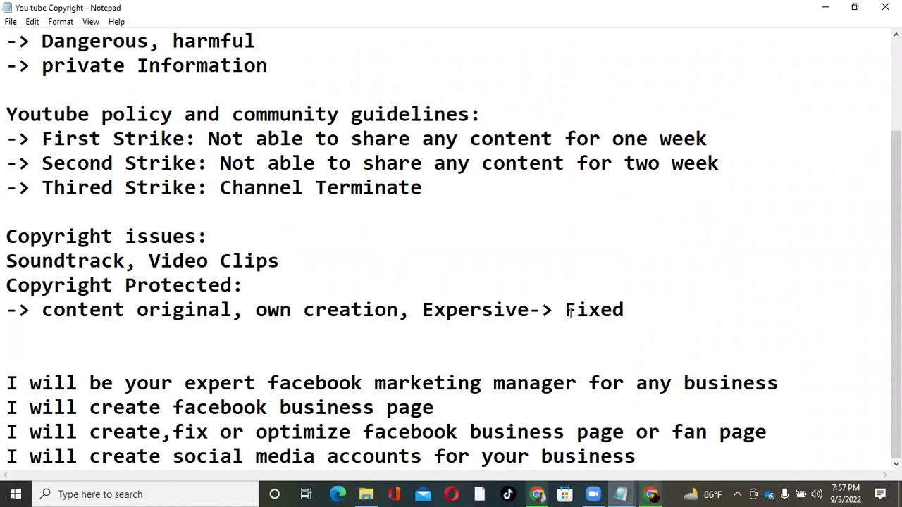
pyautogui.press('BackSpace')
pyautogui.press('Right')
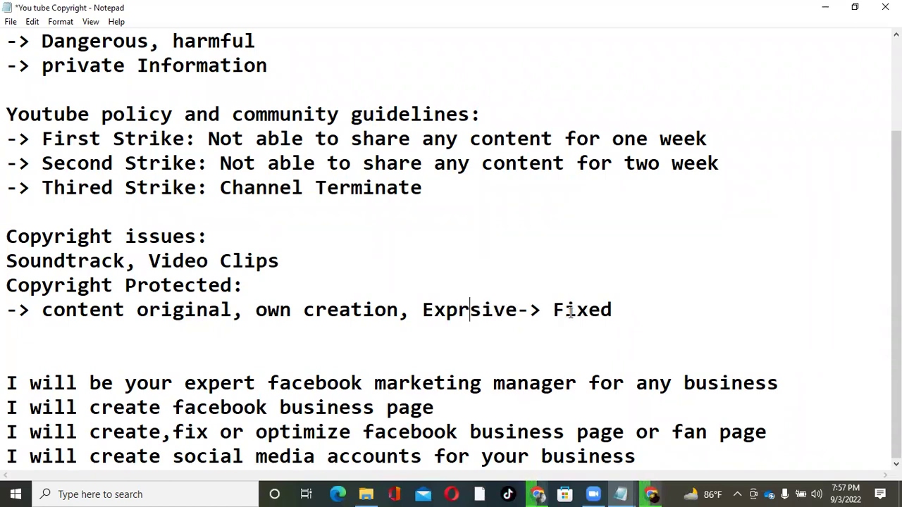
pyautogui.write('es')
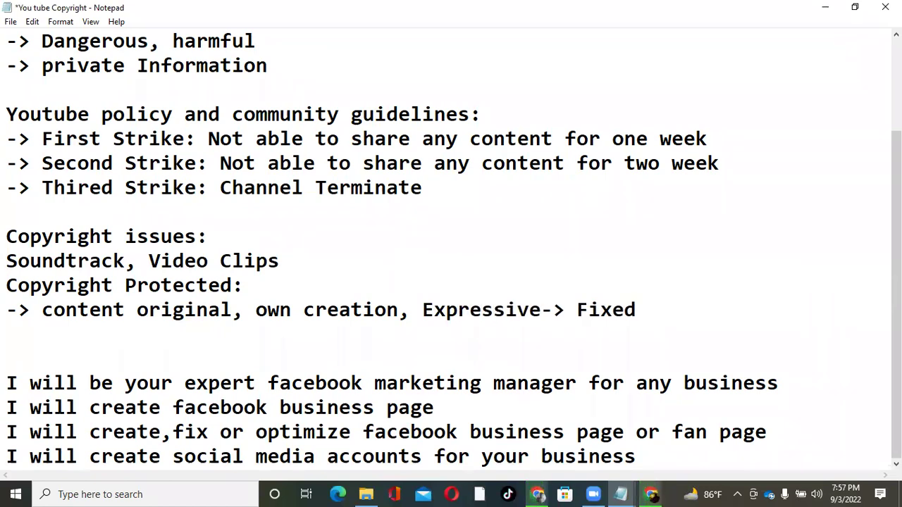
pyautogui.press('Up')
# Step: Highlight "content original, own creation," in the Copyright Protected entry and clear the selection
pyautogui.moveTo(40, 310); pyautogui.dragTo(421, 310)
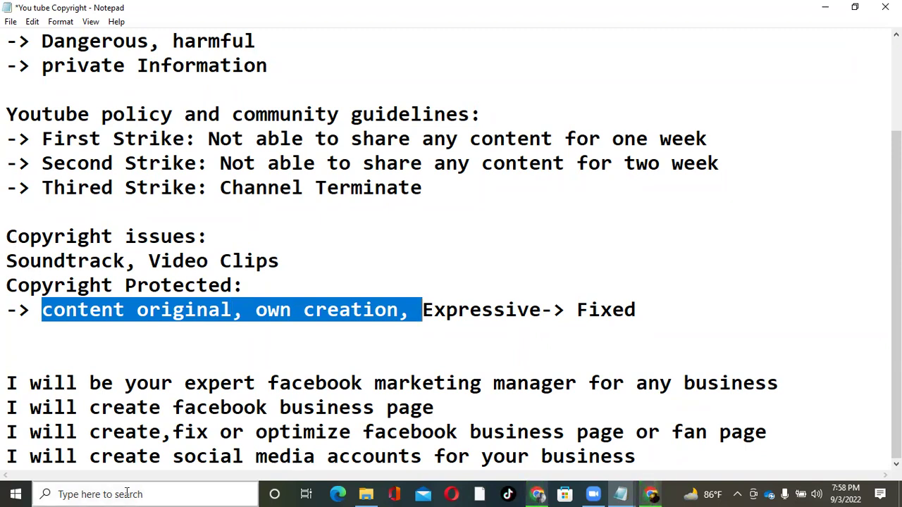
pyautogui.click(585, 493)
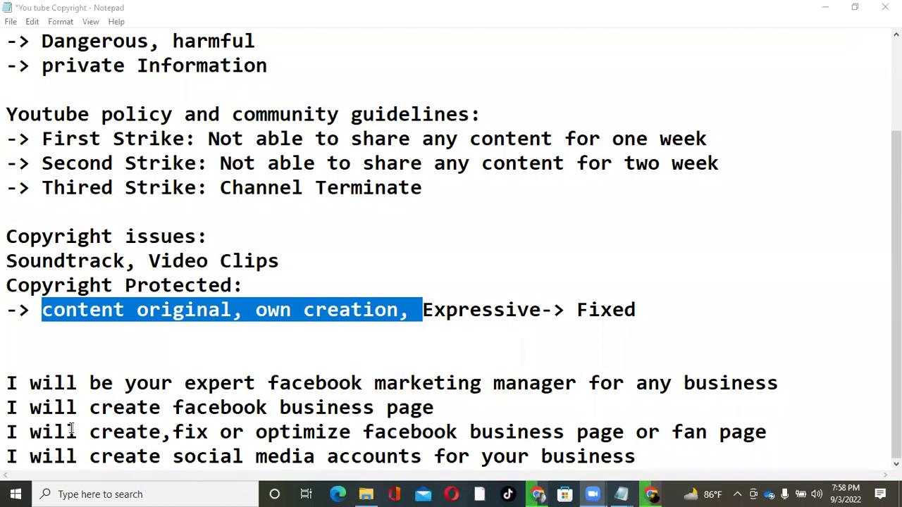
pyautogui.click(634, 312)
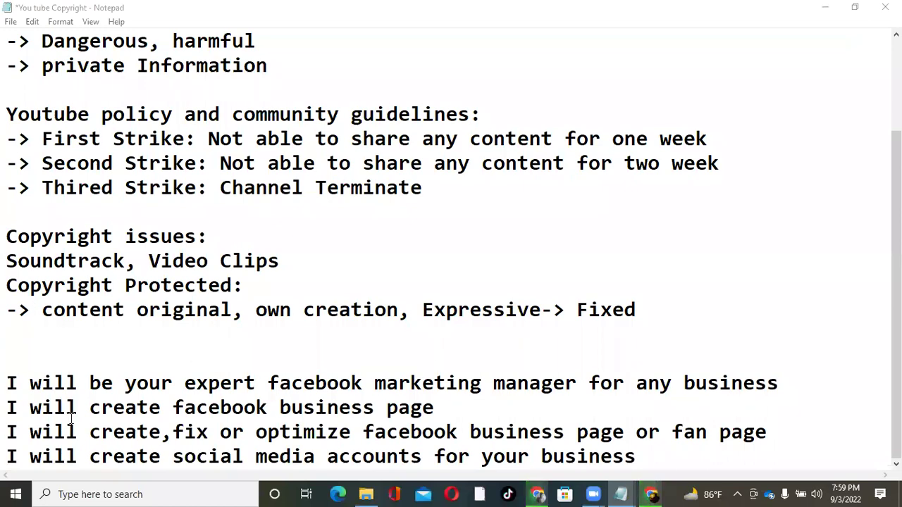
# Step: Delete the four "I will" service lines about Facebook and social media at the end of the notes
pyautogui.click(18, 383)
pyautogui.moveTo(7, 384); pyautogui.dragTo(528, 455)
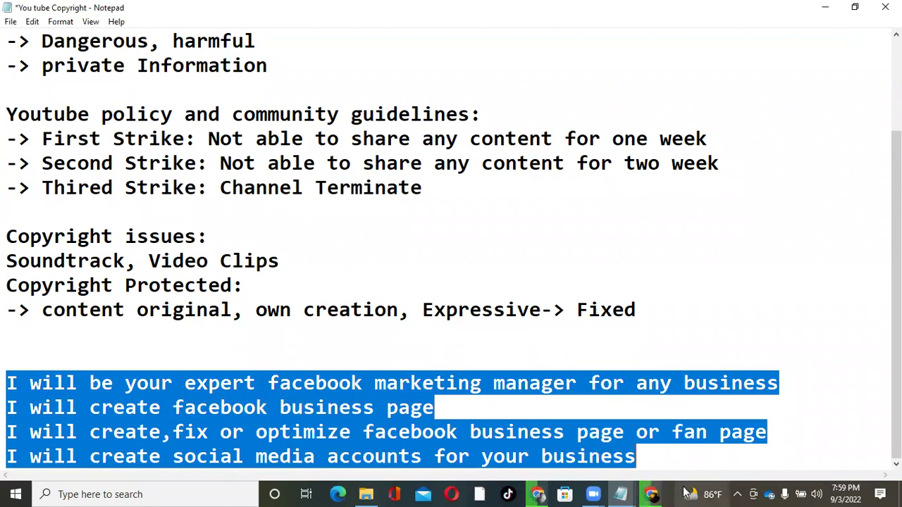
pyautogui.press('BackSpace')
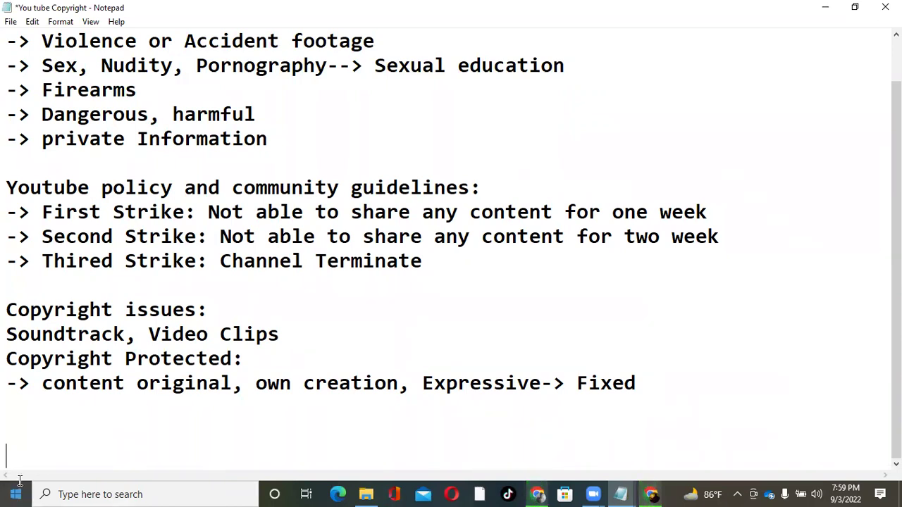
# Step: In File Explorer, open the 2022-08-16 19.20.35 LEAD IT INSTITUTE's Zoom Meeting folder within the Zoom folder of Documents
pyautogui.click(367, 491)
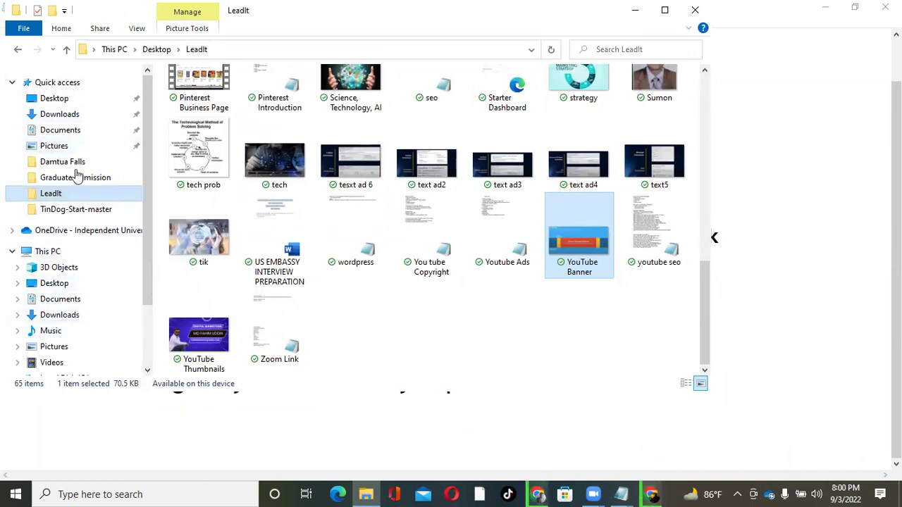
pyautogui.click(75, 132)
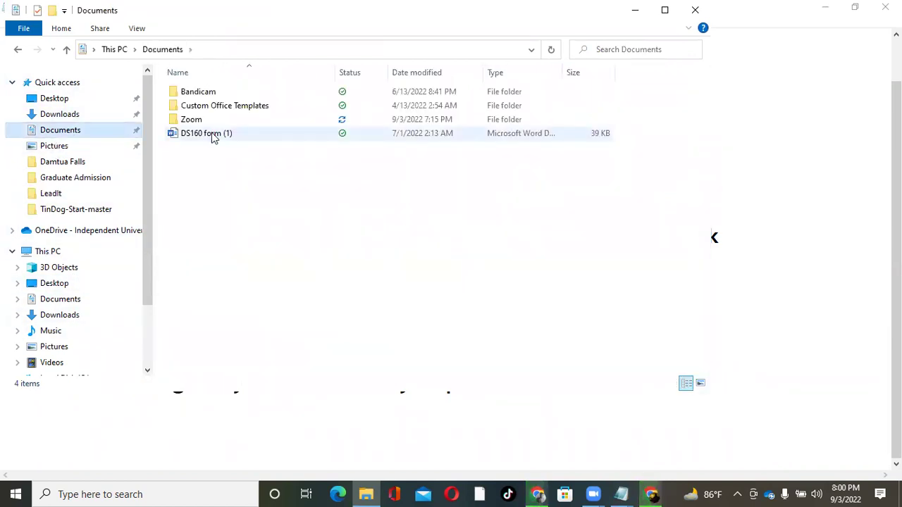
pyautogui.doubleClick(198, 124)
pyautogui.doubleClick(224, 287)
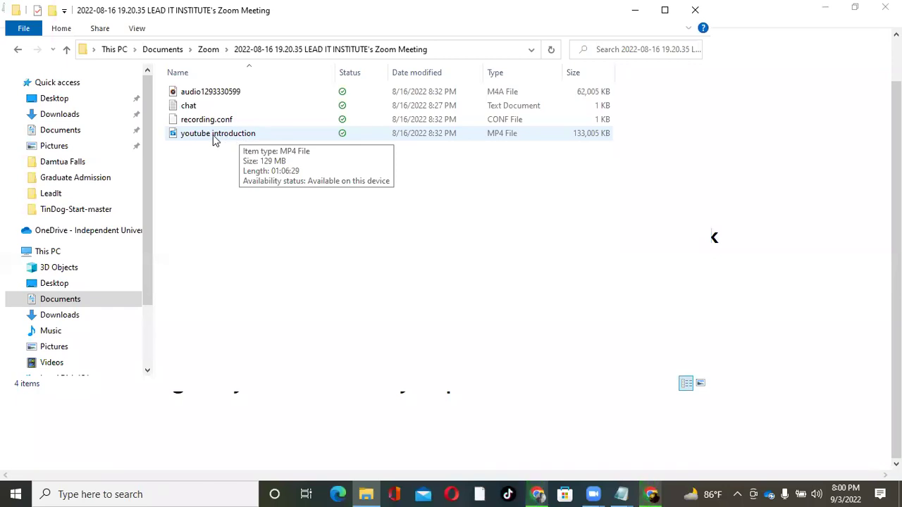
# Step: Rename the youtube introduction MP4 file to "youtube introduction, Youtube" through its properties
pyautogui.click(213, 138)
pyautogui.rightClick(213, 134)
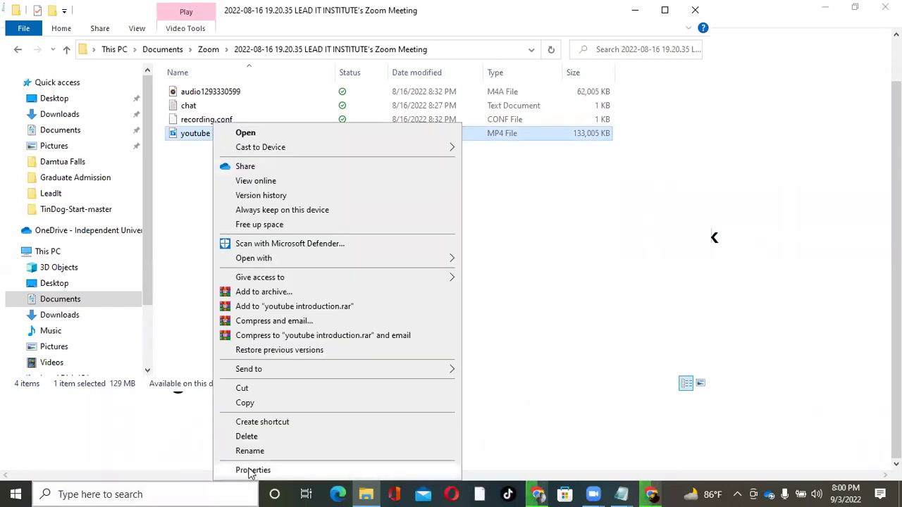
pyautogui.click(251, 469)
pyautogui.click(354, 193)
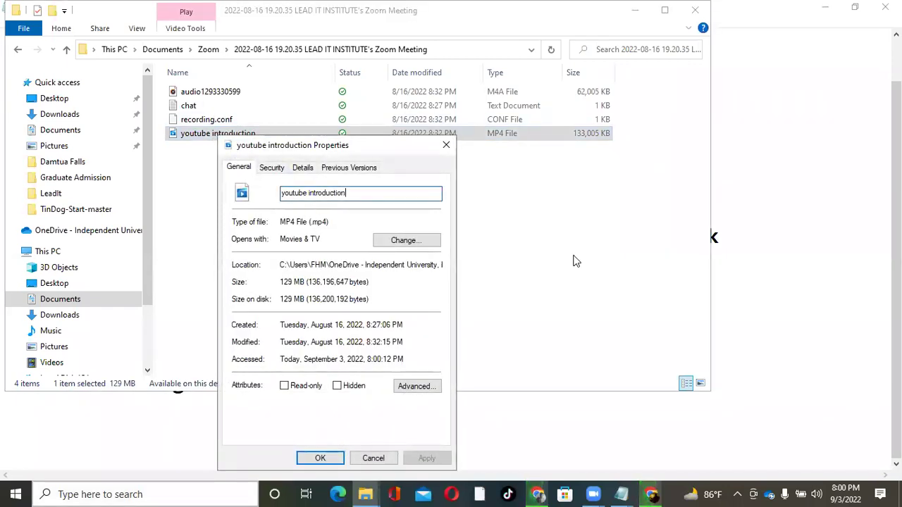
pyautogui.write(', Youtube,')
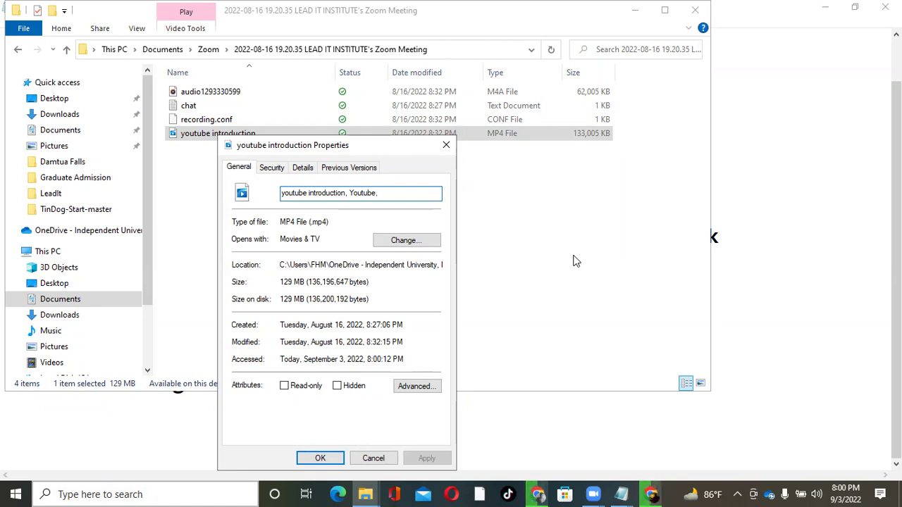
pyautogui.press('BackSpace')
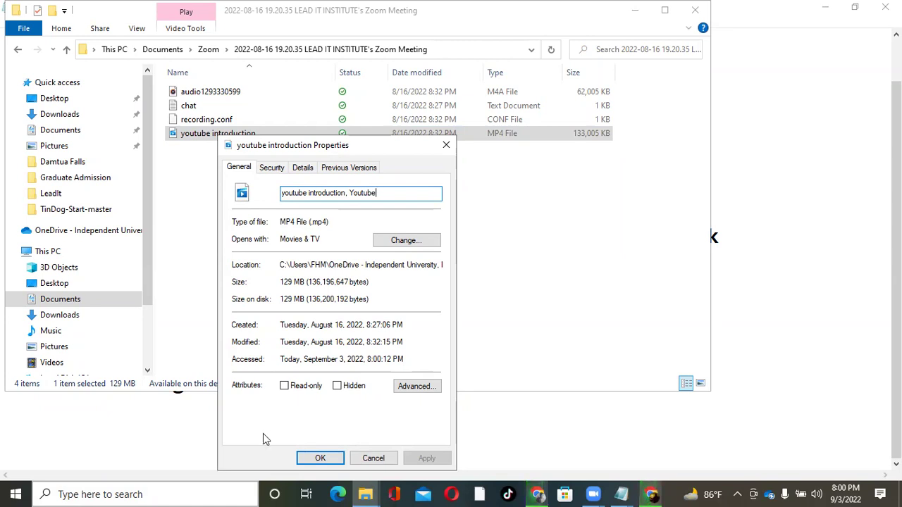
pyautogui.click(318, 459)
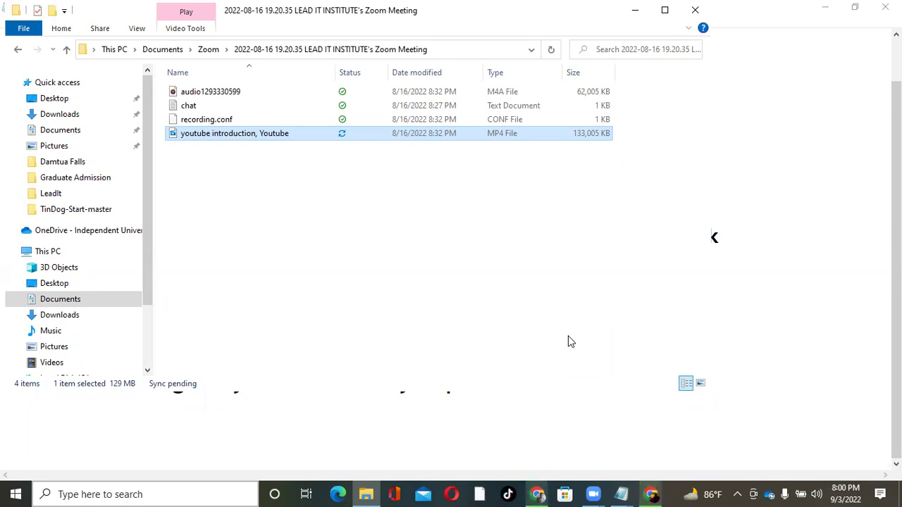
# Step: Switch back to the Notepad notes and add the heading "Best paractice:" at the end, followed by a new line
pyautogui.click(618, 493)
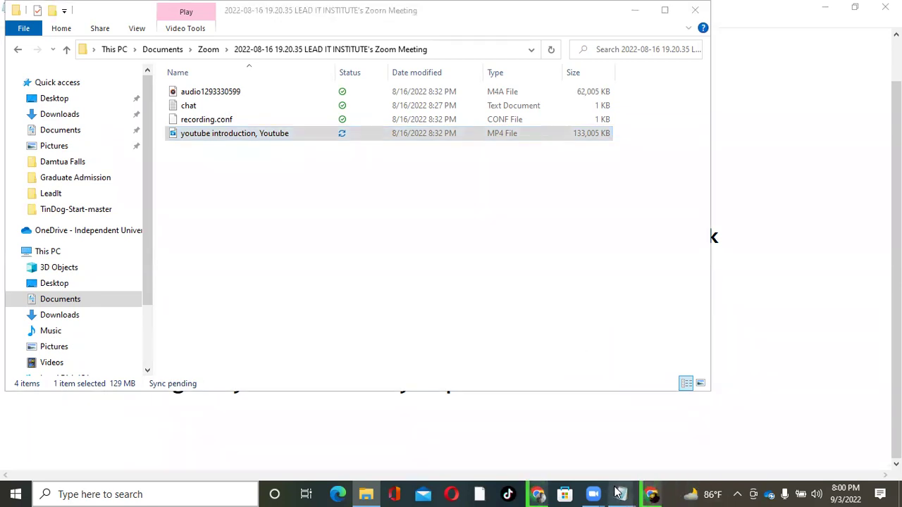
pyautogui.click(634, 451)
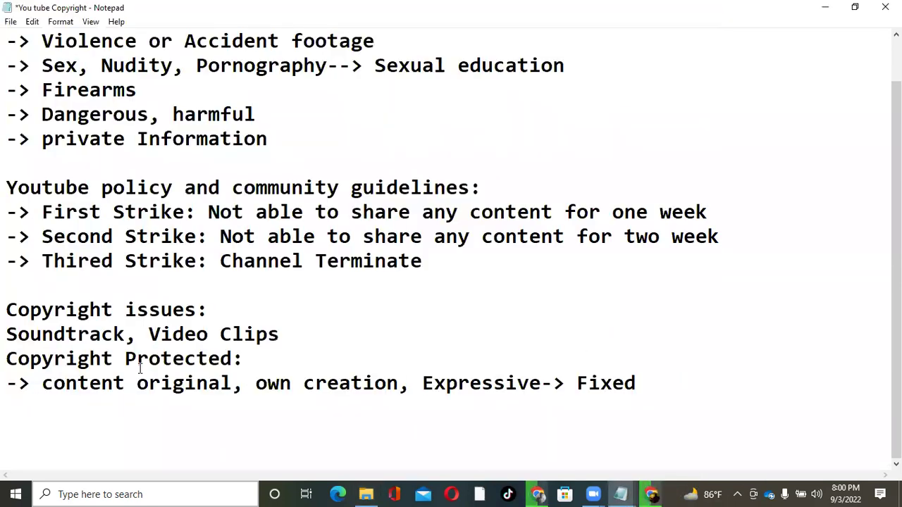
pyautogui.click(6, 449)
pyautogui.write('Best')
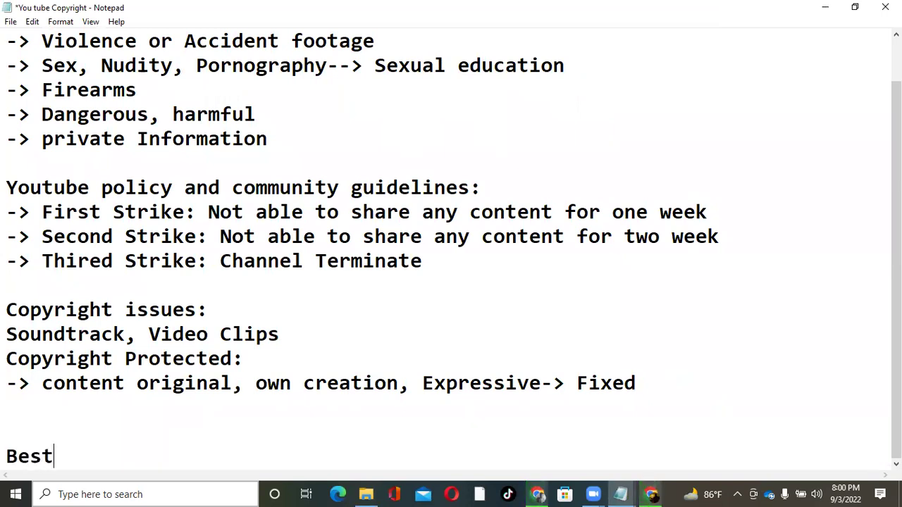
pyautogui.write(' para')
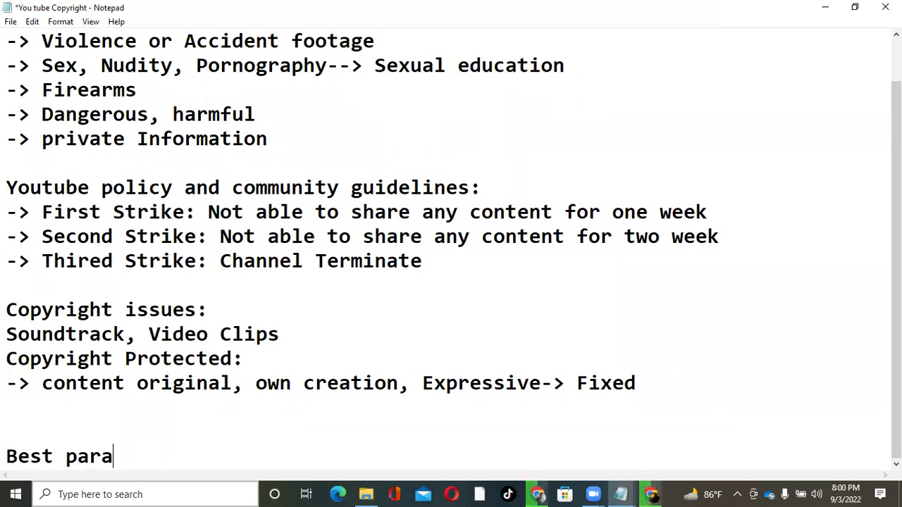
pyautogui.write('ctice')
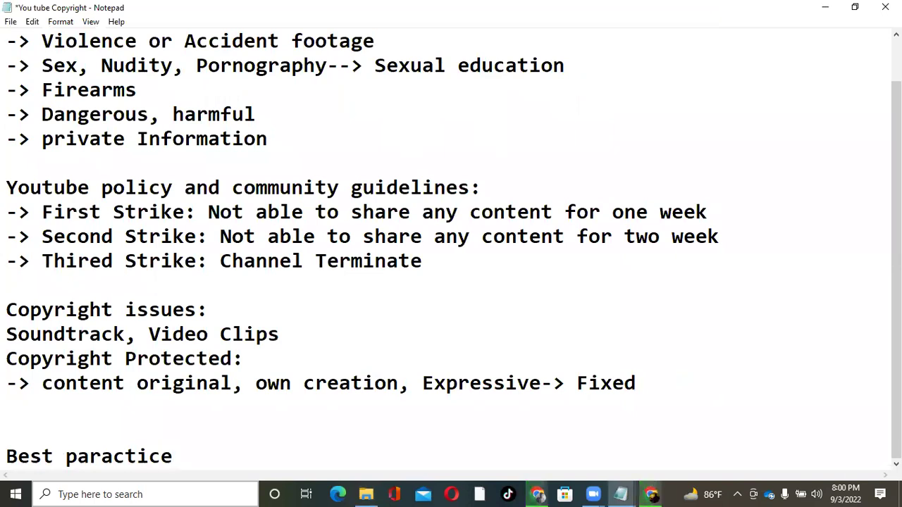
pyautogui.write(':')
pyautogui.press('Return')
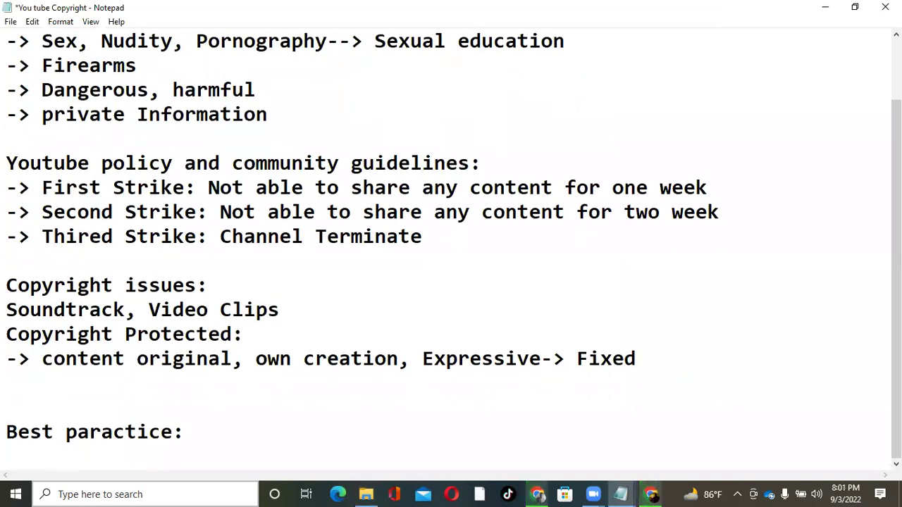